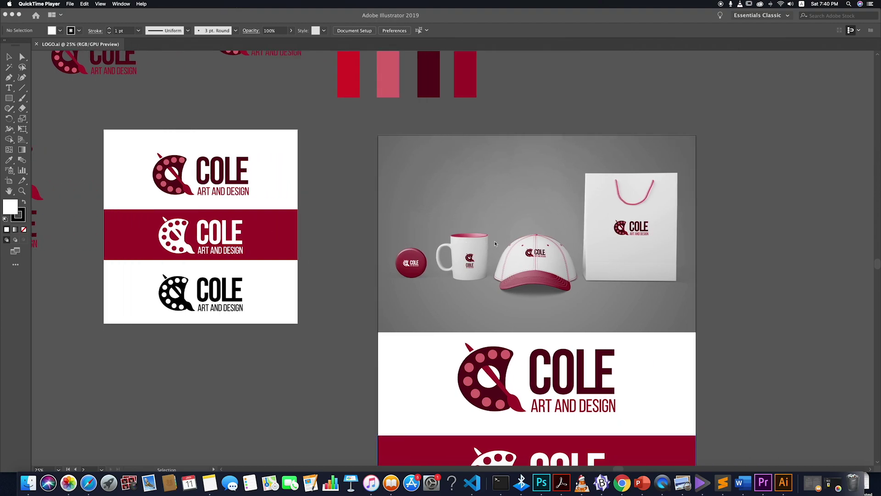
- Examine the finished COLE Art and Design logo variants and their button, mug, cap and bag mockups
{"action": "scroll", "coordinate": [529, 242], "scroll_direction": "up", "scroll_amount": 4}
{"action": "scroll", "coordinate": [529, 242], "scroll_direction": "down", "scroll_amount": 5}
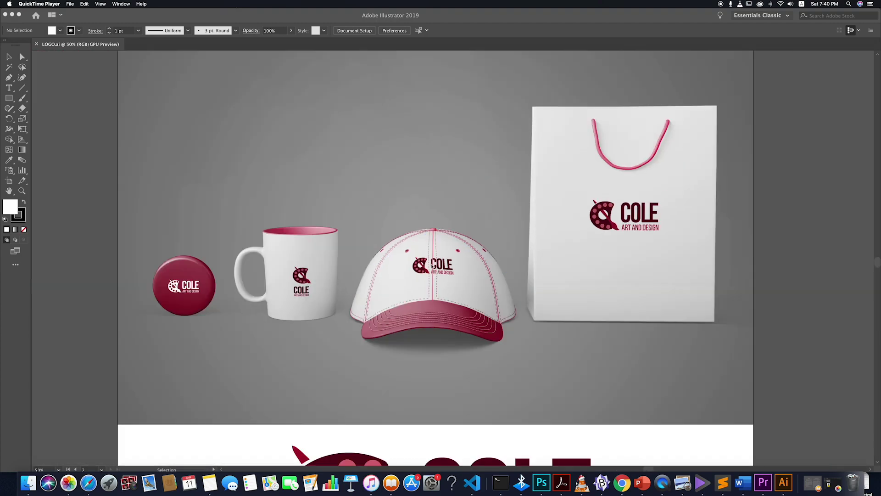
{"action": "scroll", "coordinate": [307, 353], "scroll_direction": "down", "scroll_amount": 10}
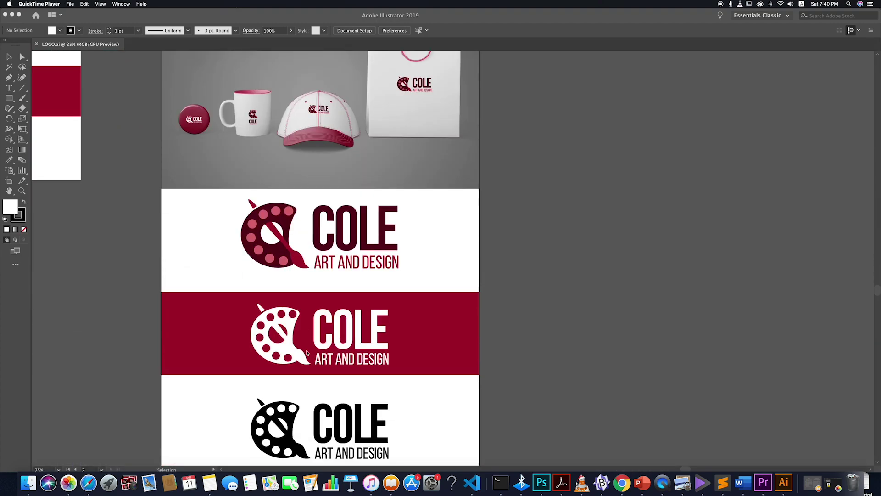
{"action": "scroll", "coordinate": [308, 352], "scroll_direction": "up", "scroll_amount": 2}
{"action": "scroll", "coordinate": [308, 351], "scroll_direction": "up", "scroll_amount": 6}
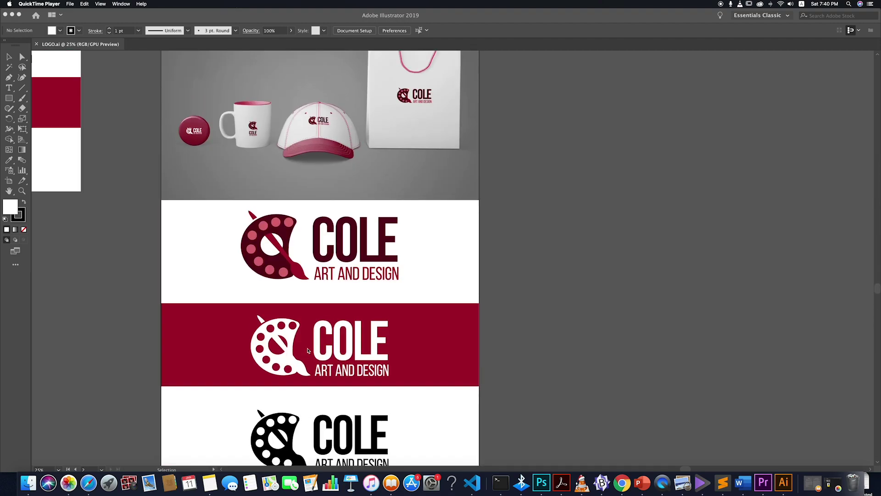
{"action": "scroll", "coordinate": [316, 234], "scroll_direction": "up", "scroll_amount": 4}
{"action": "scroll", "coordinate": [315, 234], "scroll_direction": "down", "scroll_amount": 4}
{"action": "scroll", "coordinate": [316, 235], "scroll_direction": "down", "scroll_amount": 2}
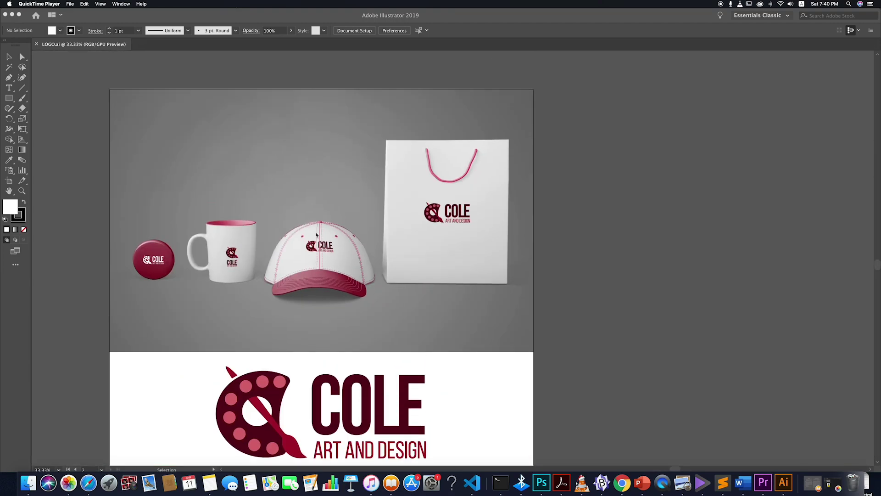
{"action": "scroll", "coordinate": [459, 236], "scroll_direction": "up", "scroll_amount": 3}
{"action": "scroll", "coordinate": [459, 236], "scroll_direction": "down", "scroll_amount": 4}
{"action": "scroll", "coordinate": [265, 245], "scroll_direction": "up", "scroll_amount": 2}
{"action": "scroll", "coordinate": [265, 245], "scroll_direction": "up", "scroll_amount": 2}
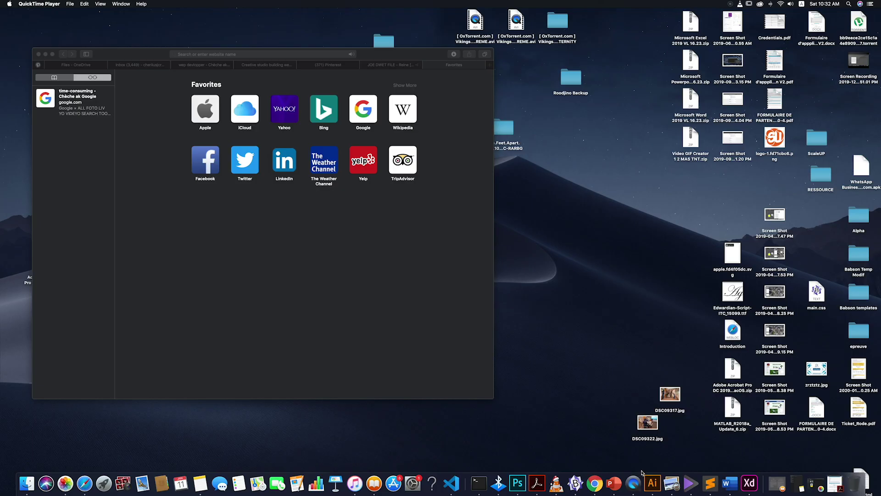
- Switch to Illustrator and create a new 1500 × 1500 px document in portrait orientation with one artboard
{"action": "left_click", "coordinate": [653, 484]}
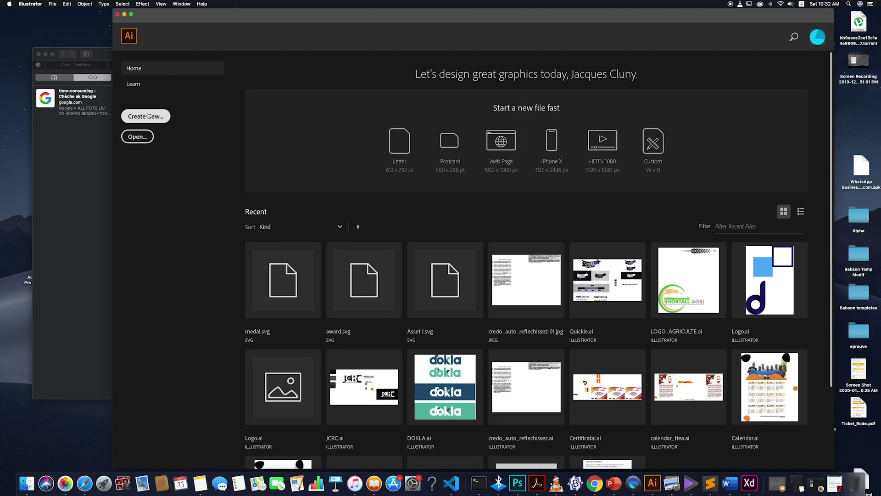
{"action": "left_click", "coordinate": [149, 117]}
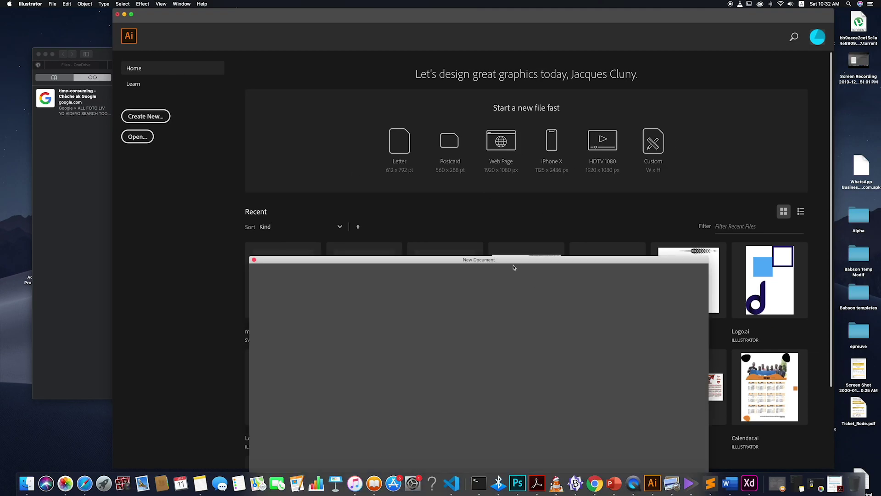
{"action": "left_click_drag", "start_coordinate": [484, 260], "coordinate": [477, 162]}
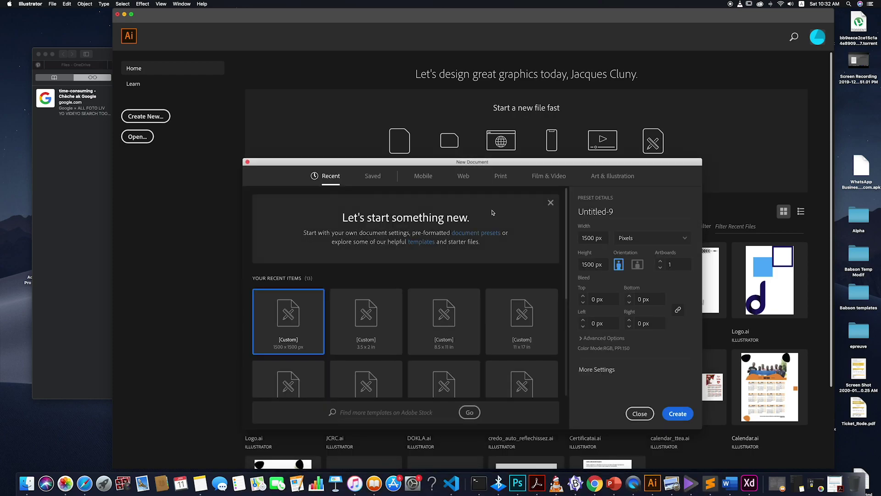
{"action": "left_click", "coordinate": [683, 415]}
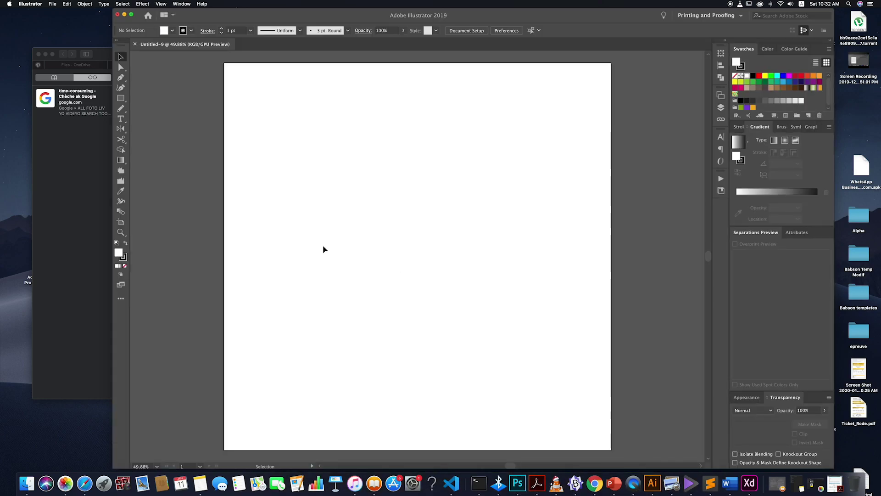
{"action": "left_click", "coordinate": [66, 369]}
{"action": "left_click", "coordinate": [594, 289]}
- Add the text "Cole Art and Design" outside the artboard's right edge and scale it up to a readable size
{"action": "left_click", "coordinate": [121, 118]}
{"action": "scroll", "coordinate": [551, 124], "scroll_direction": "right", "scroll_amount": 5}
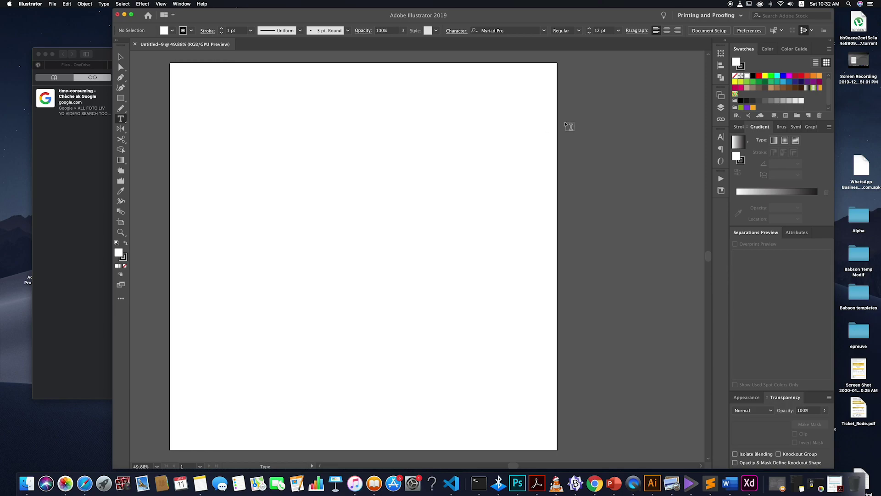
{"action": "left_click", "coordinate": [569, 115]}
{"action": "type", "text": "Cole Art and Design"}
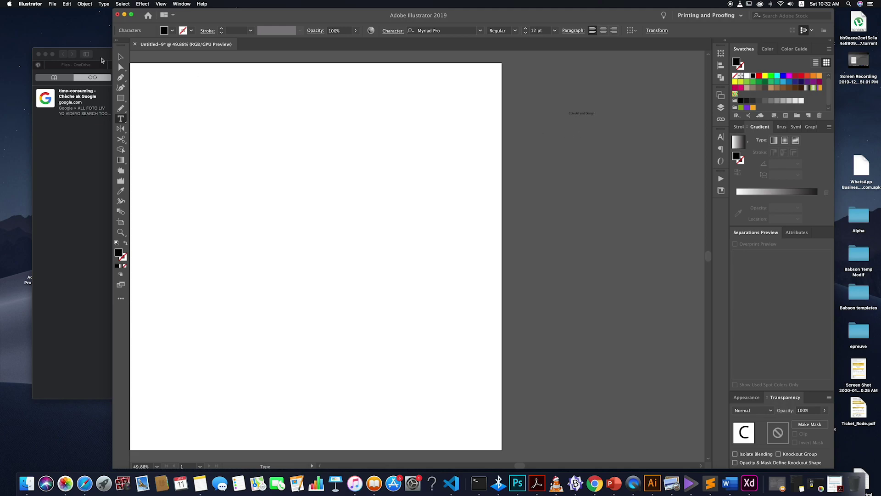
{"action": "left_click", "coordinate": [121, 57]}
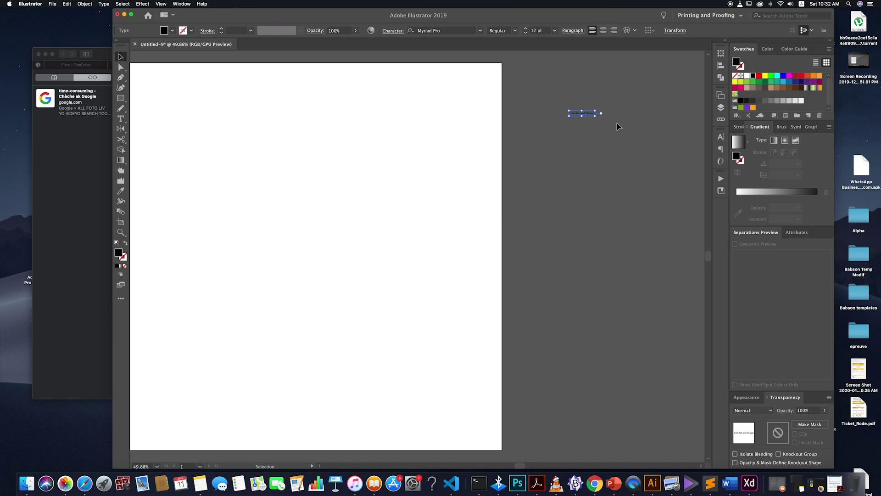
{"action": "left_click_drag", "start_coordinate": [596, 118], "coordinate": [663, 140]}
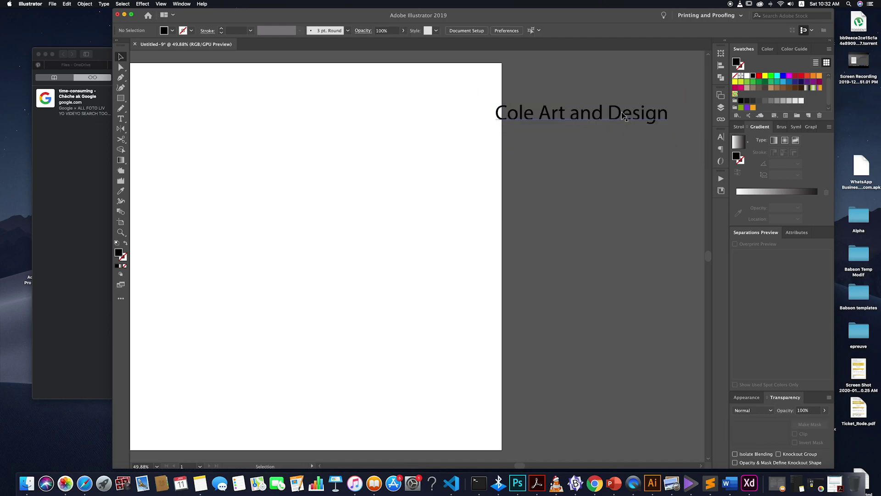
{"action": "left_click", "coordinate": [620, 144]}
{"action": "scroll", "coordinate": [306, 157], "scroll_direction": "left", "scroll_amount": 3}
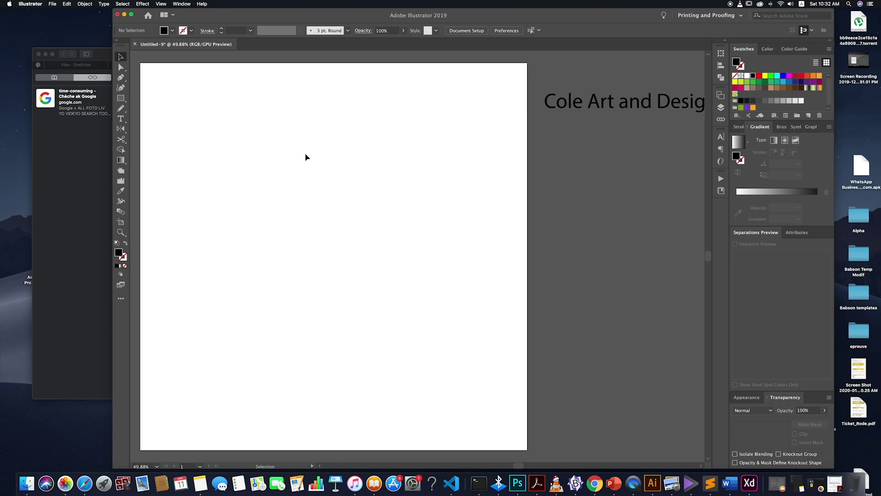
- Switch to Safari and search Google for "paint" images
{"action": "left_click", "coordinate": [74, 158]}
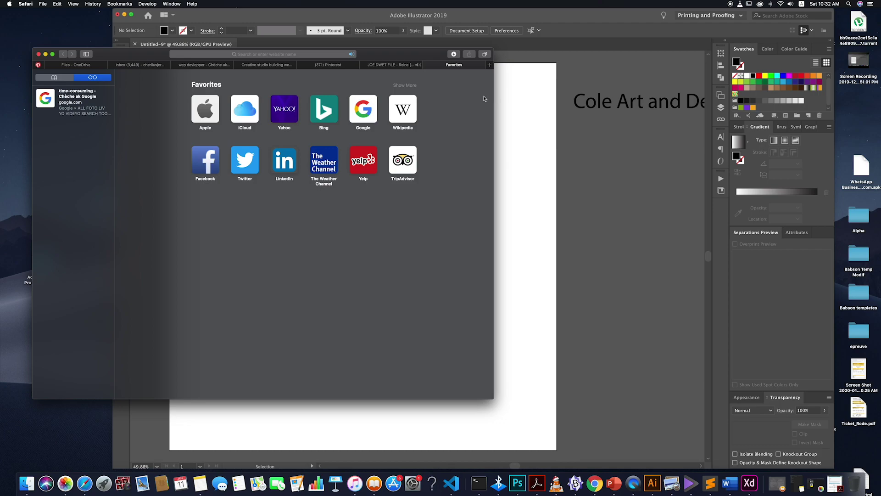
{"action": "left_click", "coordinate": [283, 55]}
{"action": "type", "text": "p"}
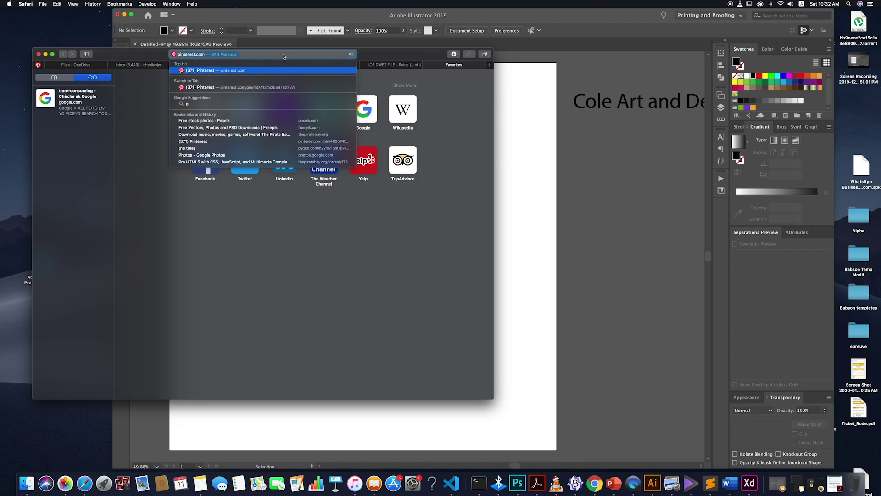
{"action": "key", "text": "BackSpace"}
{"action": "key", "text": "BackSpace"}
{"action": "type", "text": "paint"}
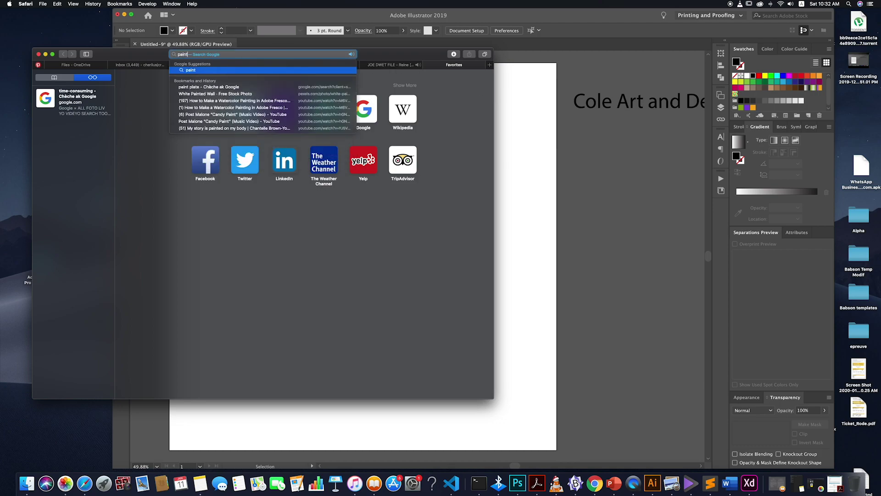
{"action": "key", "text": "Return"}
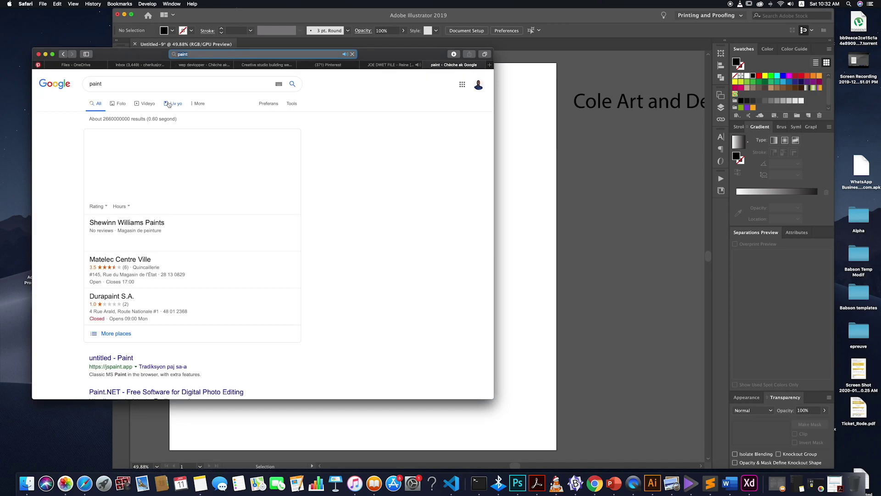
{"action": "left_click", "coordinate": [121, 104]}
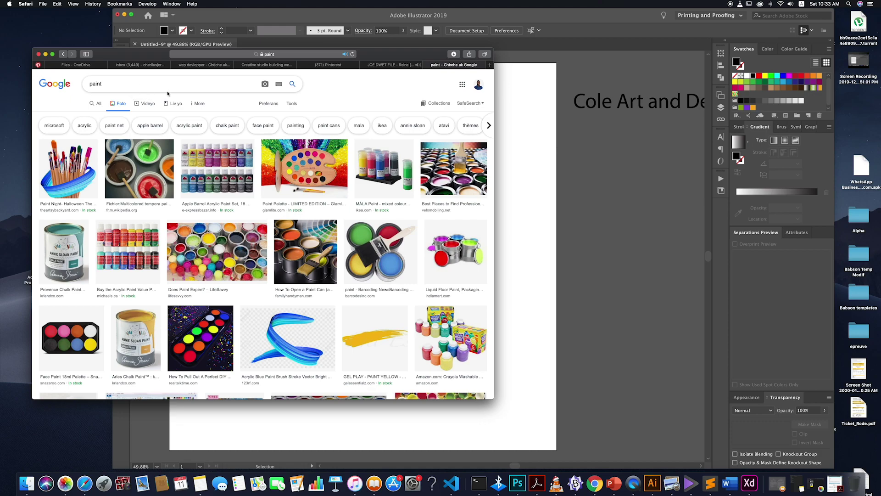
- Change the image search to "paint plate"
{"action": "left_click", "coordinate": [133, 84]}
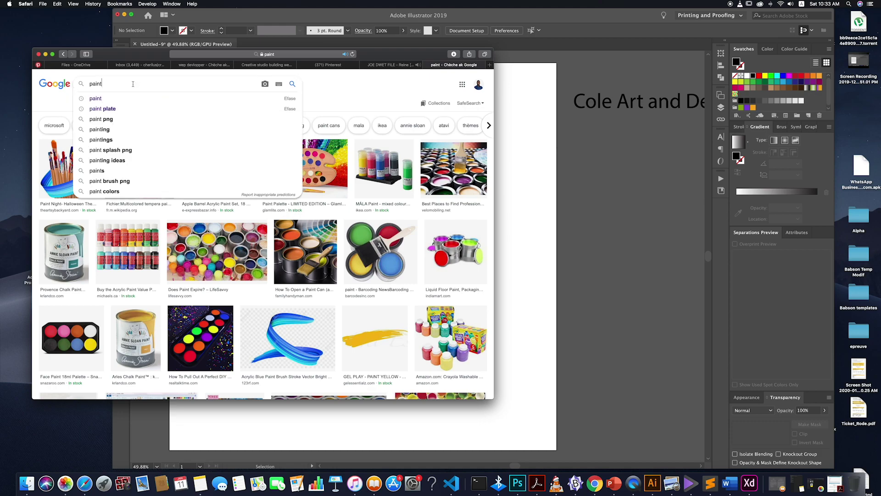
{"action": "type", "text": "plate"}
{"action": "key", "text": "Return"}
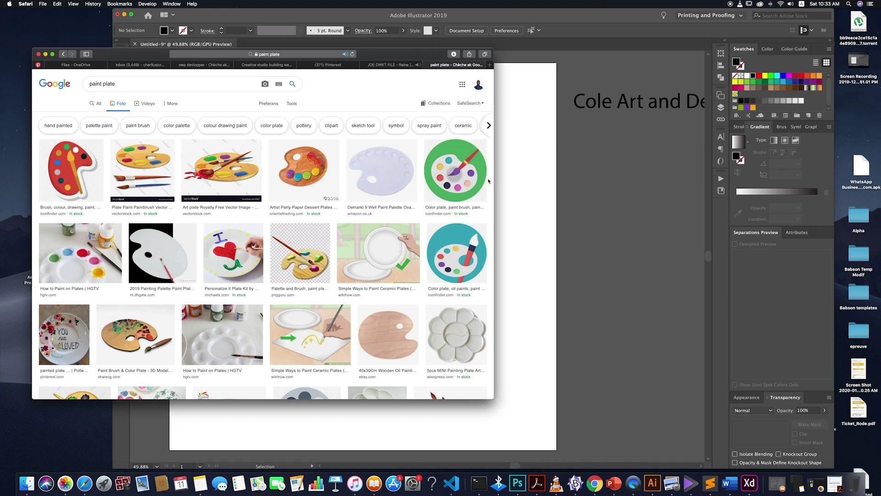
- Find the plain wooden oil painting palette among the image results and copy its enlarged picture
{"action": "scroll", "coordinate": [489, 180], "scroll_direction": "down", "scroll_amount": 2}
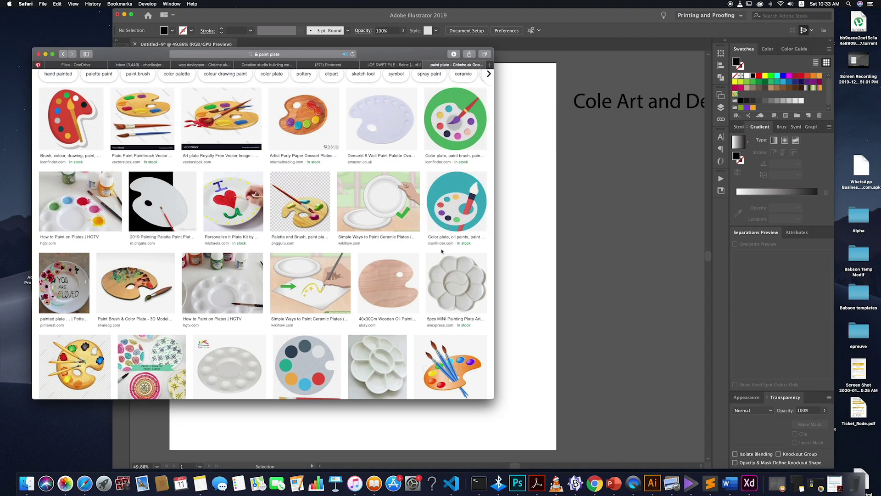
{"action": "scroll", "coordinate": [396, 273], "scroll_direction": "down", "scroll_amount": 10}
{"action": "left_click", "coordinate": [396, 274]}
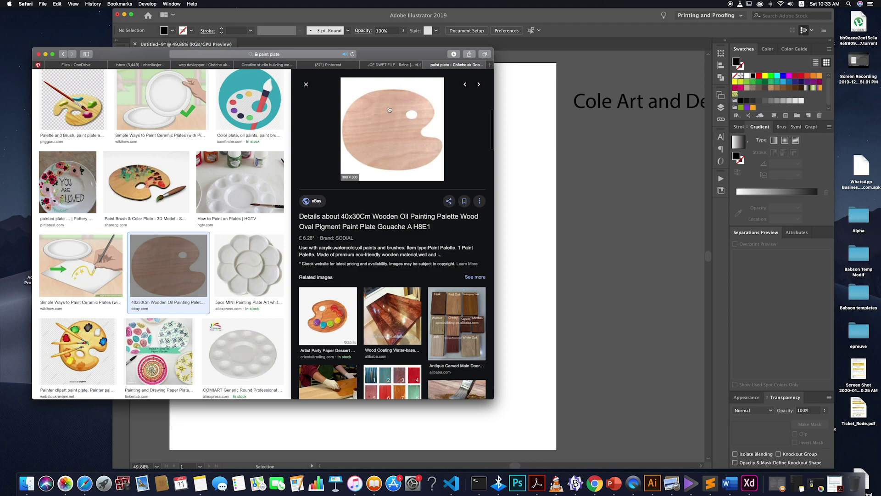
{"action": "right_click", "coordinate": [383, 136]}
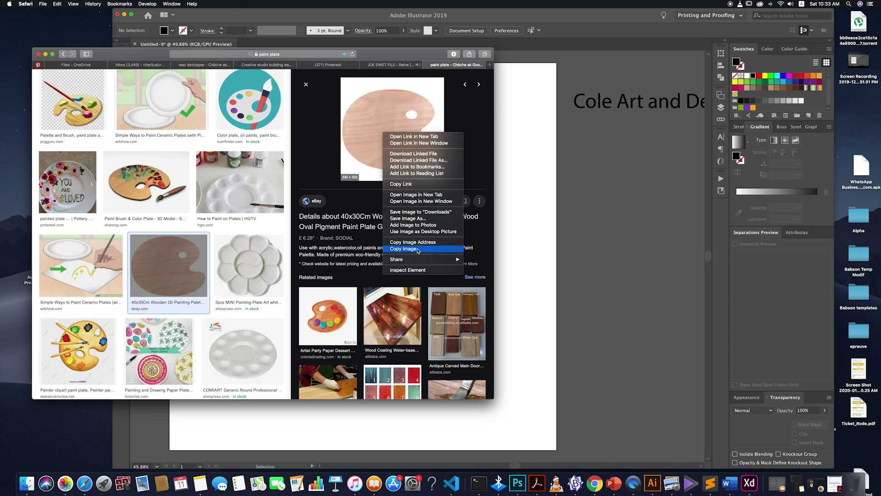
{"action": "left_click", "coordinate": [365, 124]}
{"action": "right_click", "coordinate": [387, 128]}
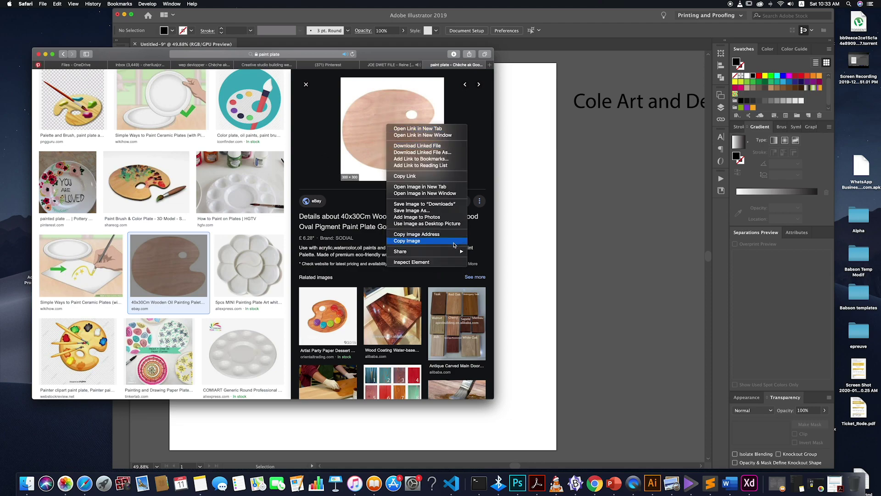
{"action": "left_click", "coordinate": [422, 242]}
- Switch back to Illustrator, paste the palette picture, place it left of the artboard's centre and scale it up
{"action": "left_click", "coordinate": [388, 188]}
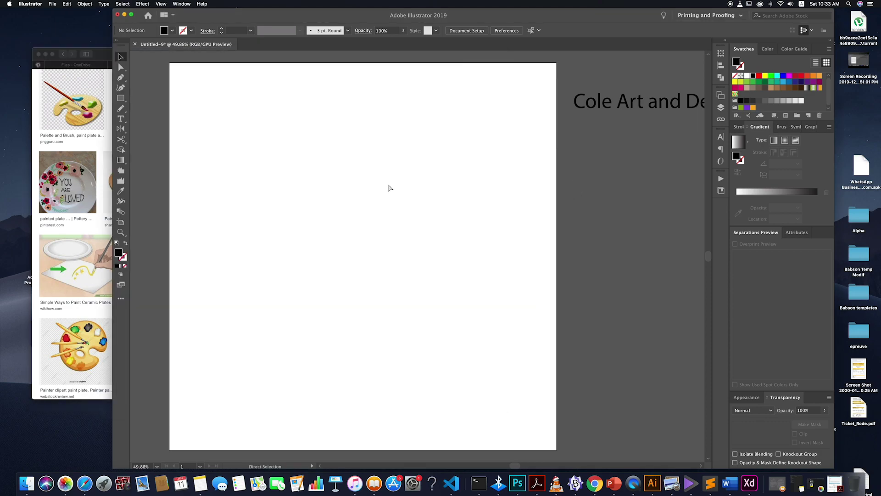
{"action": "key", "text": "super+v"}
{"action": "left_click_drag", "start_coordinate": [419, 252], "coordinate": [317, 248]}
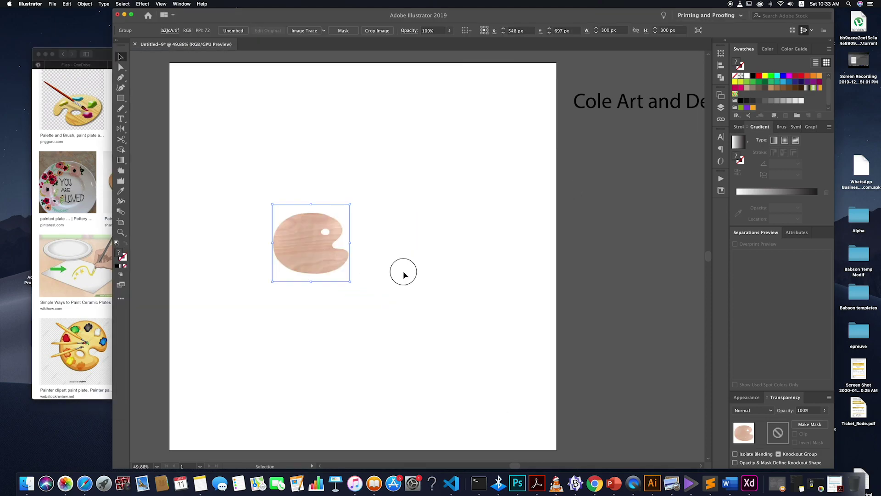
{"action": "left_click", "coordinate": [337, 270]}
{"action": "left_click_drag", "start_coordinate": [349, 281], "coordinate": [439, 366]}
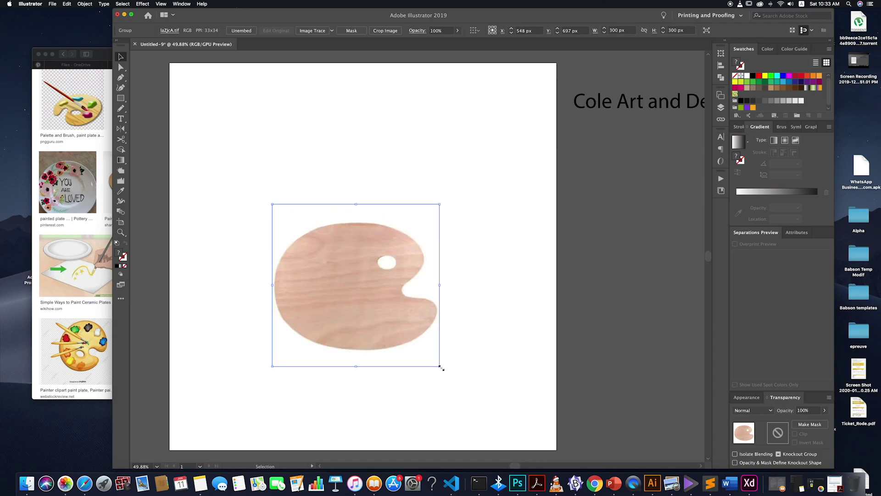
{"action": "key", "text": "super+z"}
{"action": "left_click_drag", "start_coordinate": [350, 278], "coordinate": [428, 338]}
{"action": "left_click", "coordinate": [437, 291]}
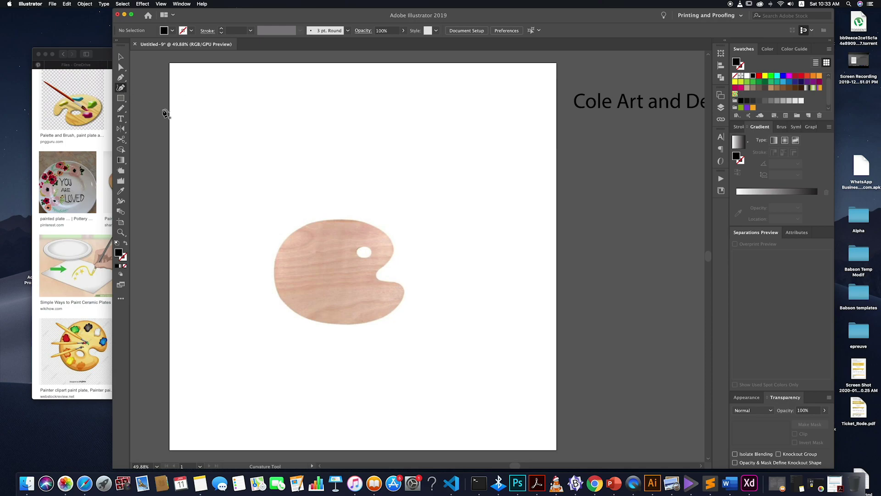
- Trace the palette's outer edge with the Curvature tool, from its upper-right side around the left and bottom to the lower-right lobe
{"action": "left_click", "coordinate": [389, 237]}
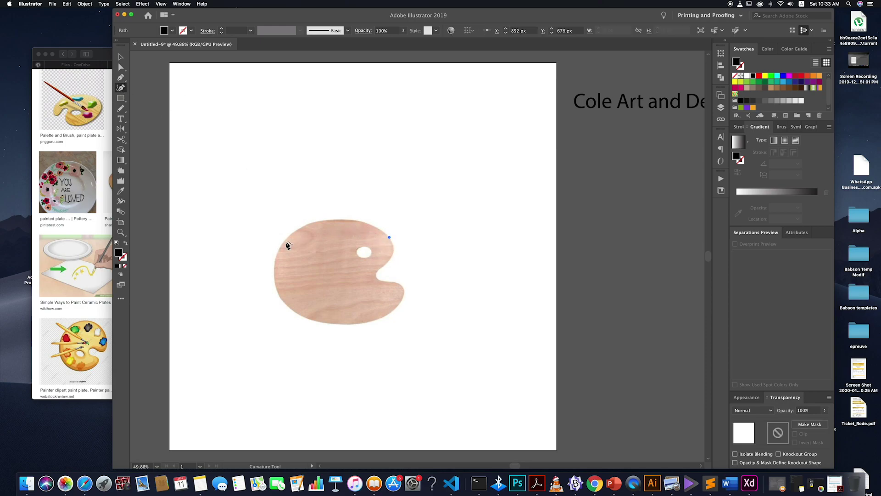
{"action": "left_click", "coordinate": [276, 258]}
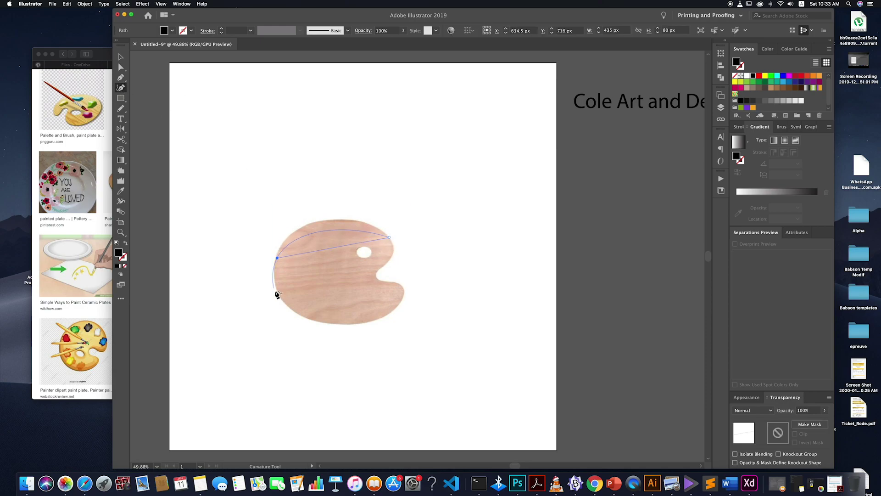
{"action": "left_click", "coordinate": [294, 311]}
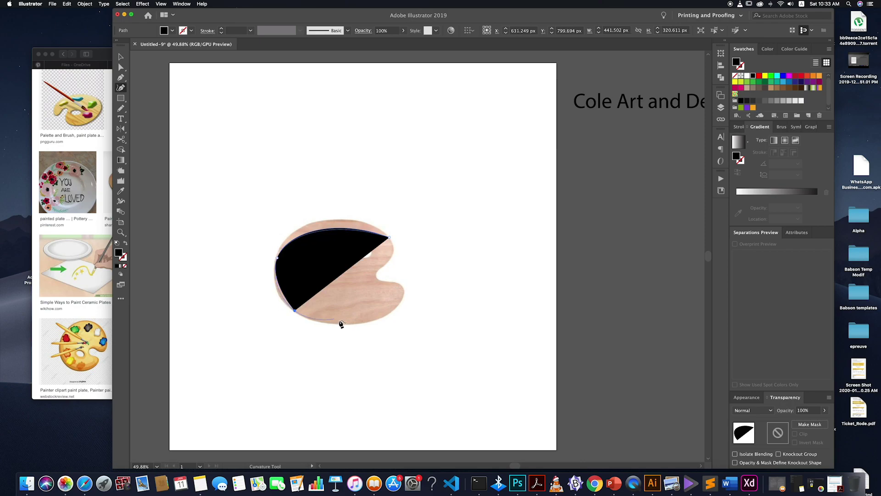
{"action": "left_click", "coordinate": [402, 303]}
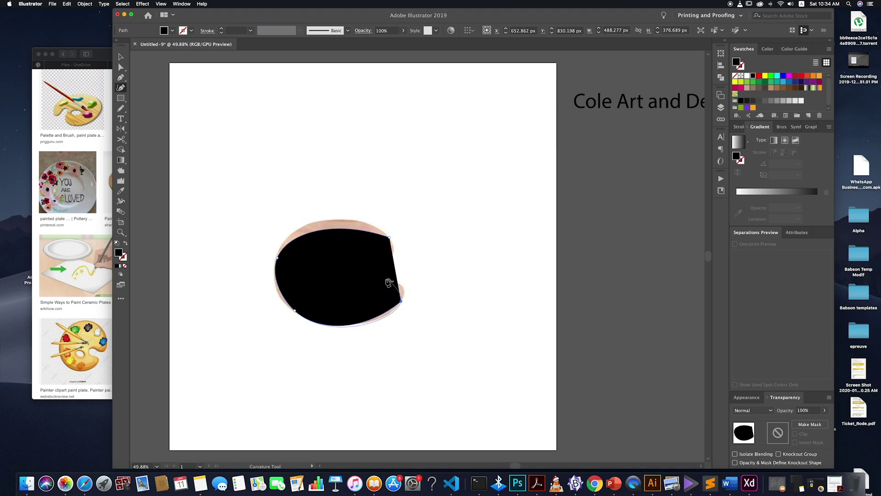
- Try a deeper notch on the traced path with two inner points, and undo both points
{"action": "left_click", "coordinate": [366, 276]}
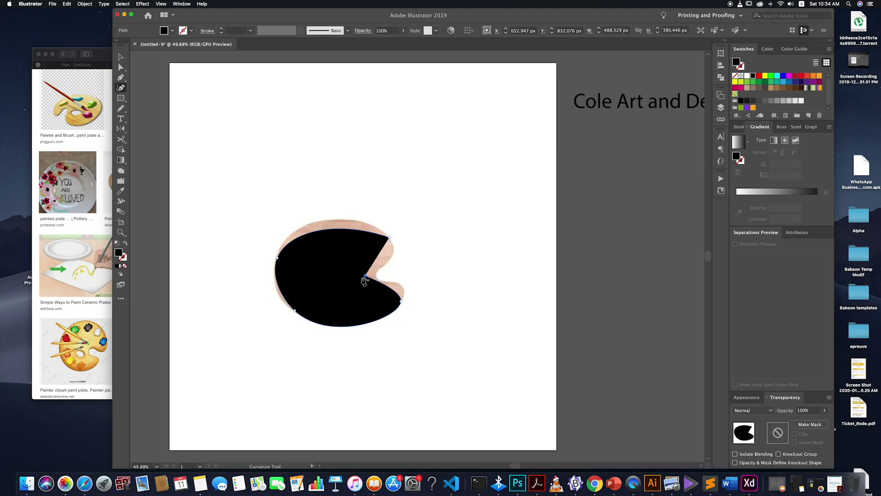
{"action": "left_click", "coordinate": [356, 277]}
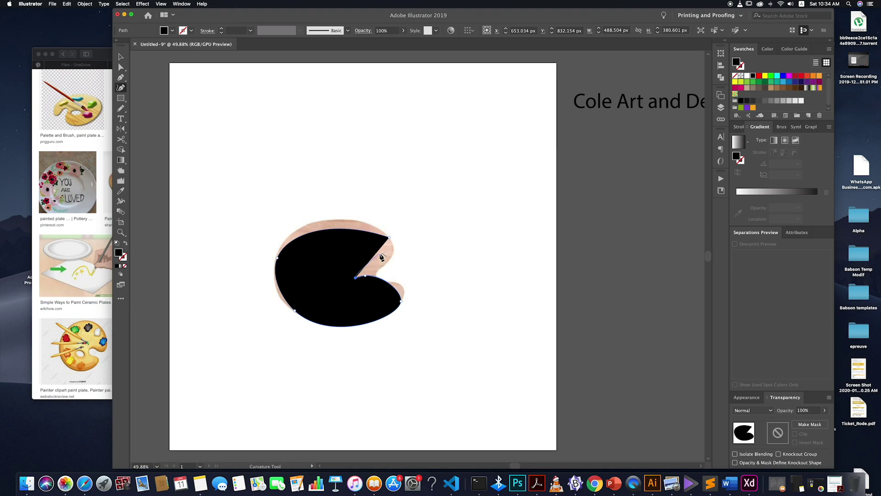
{"action": "key", "text": "super+z"}
{"action": "key", "text": "super+z"}
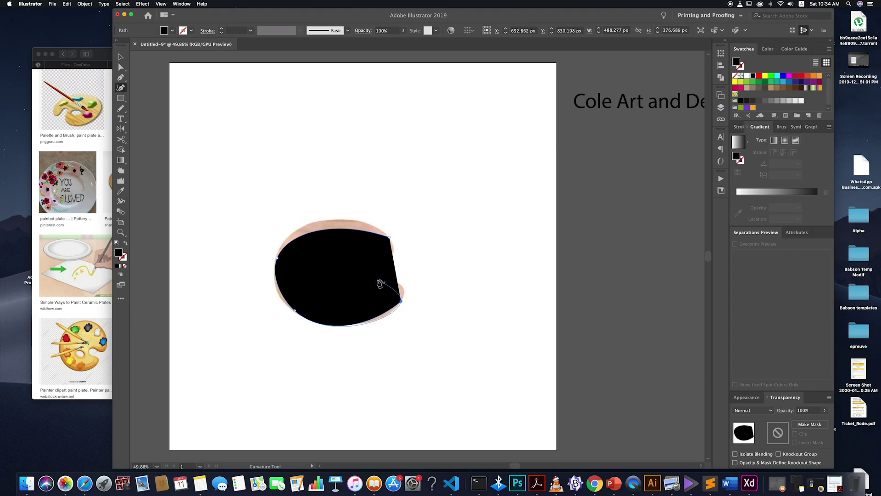
- Place the notch's inner point and an upper-lobe point on the palette's right side, and close the traced path
{"action": "left_click", "coordinate": [376, 279]}
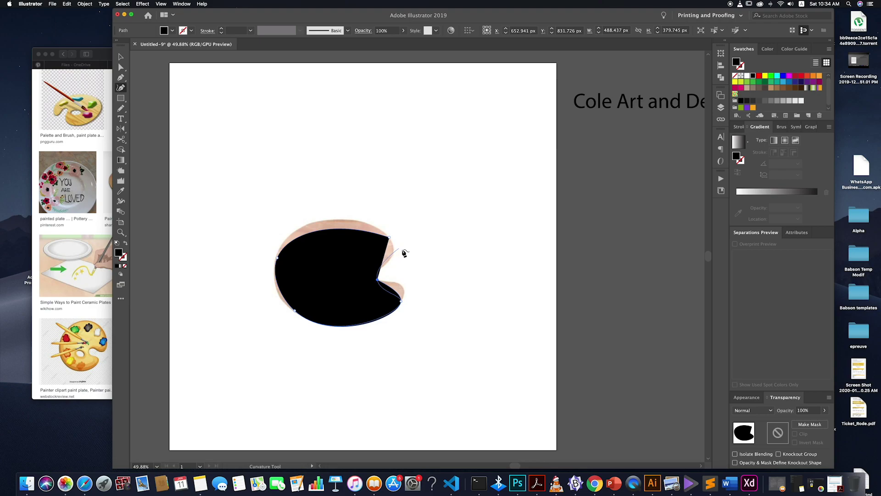
{"action": "left_click", "coordinate": [402, 252]}
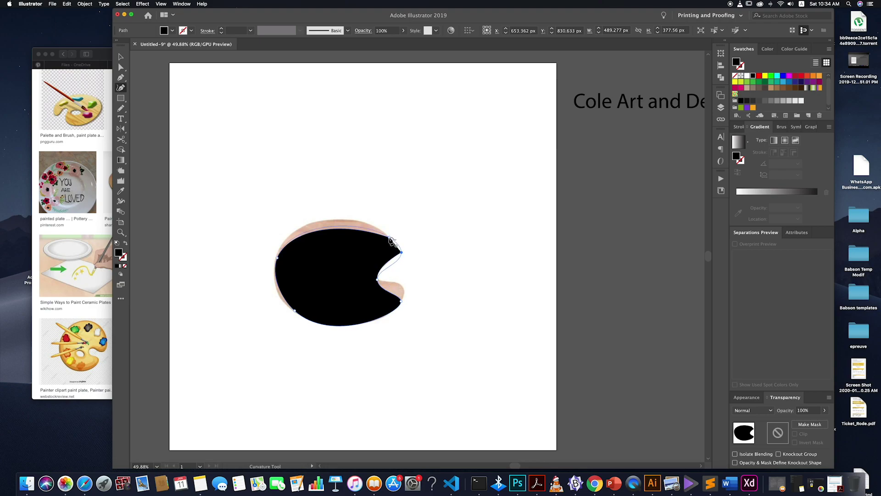
{"action": "left_click", "coordinate": [391, 239]}
{"action": "left_click", "coordinate": [403, 255]}
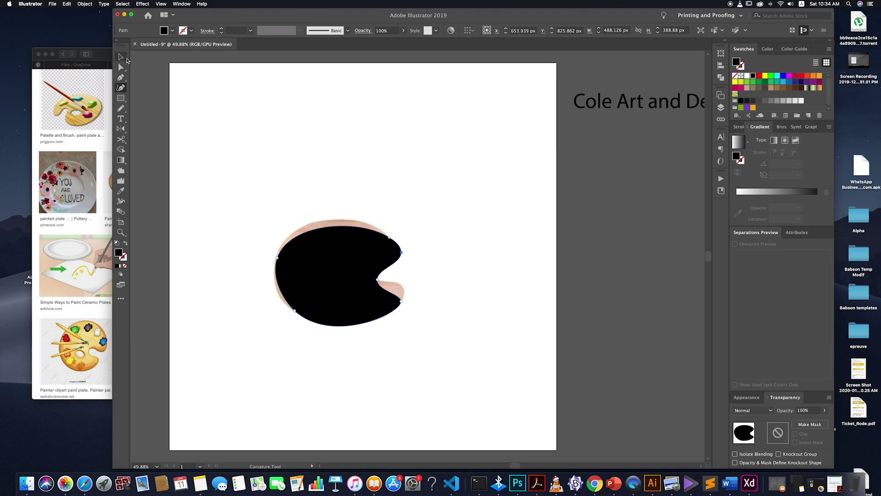
- Move the traced black shape up off the palette picture and delete it
{"action": "left_click", "coordinate": [121, 57]}
{"action": "left_click_drag", "start_coordinate": [379, 289], "coordinate": [374, 221]}
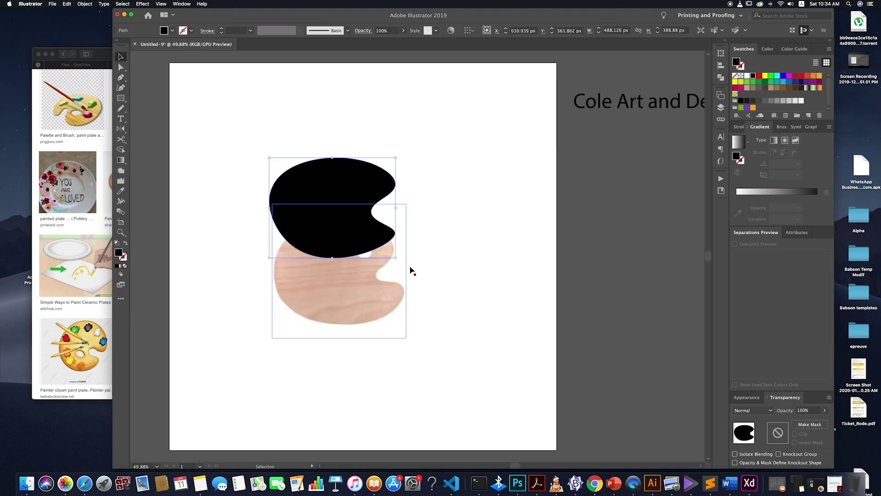
{"action": "left_click", "coordinate": [436, 271]}
{"action": "left_click", "coordinate": [351, 234]}
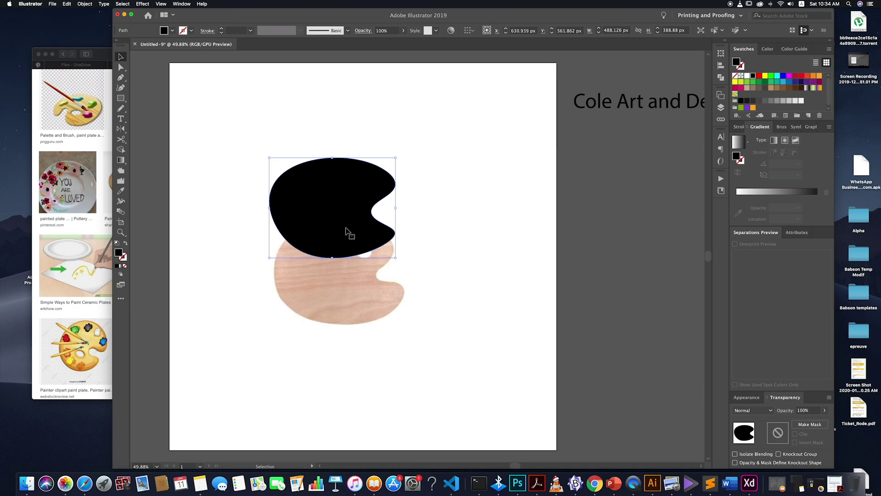
{"action": "key", "text": "Delete"}
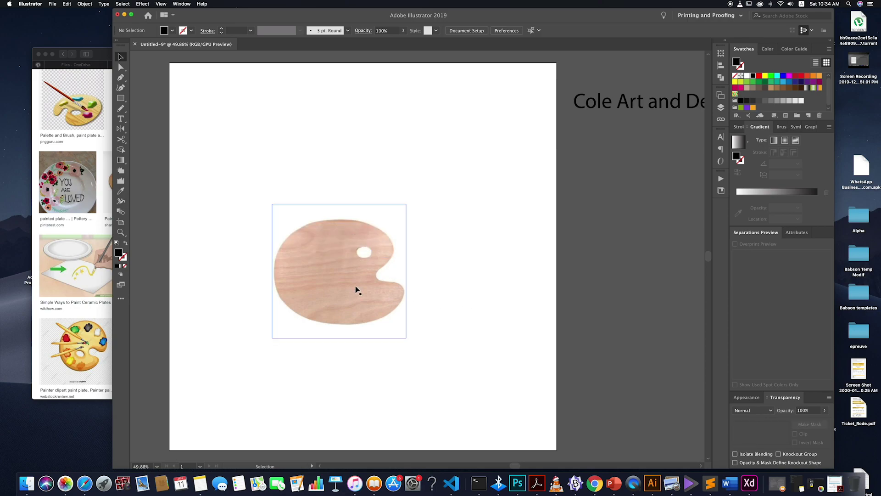
- Retrace the palette with the Curvature tool as a closed C-like shape, setting the notch's inner point deeper toward the middle
{"action": "left_click", "coordinate": [121, 87]}
{"action": "left_click", "coordinate": [381, 231]}
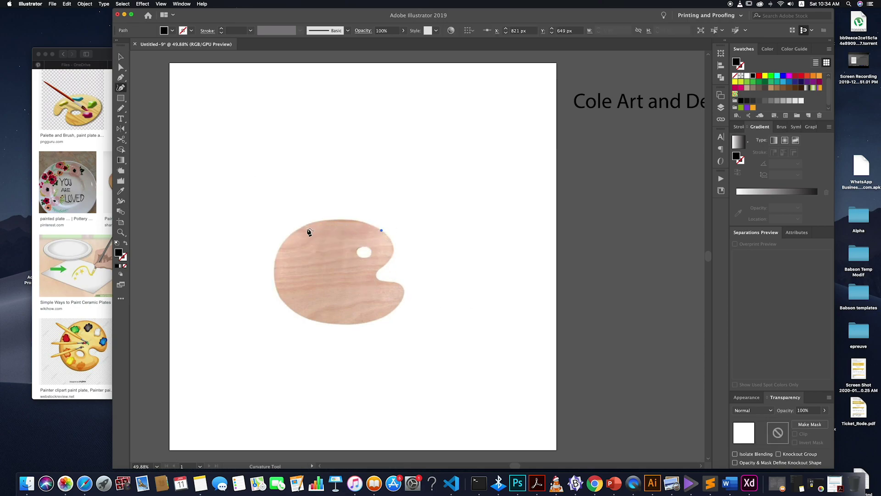
{"action": "left_click", "coordinate": [279, 287]}
{"action": "mouse_move", "coordinate": [279, 252]}
{"action": "left_mouse_down"}
{"action": "mouse_move", "coordinate": [280, 279]}
{"action": "mouse_move", "coordinate": [277, 256]}
{"action": "left_mouse_up"}
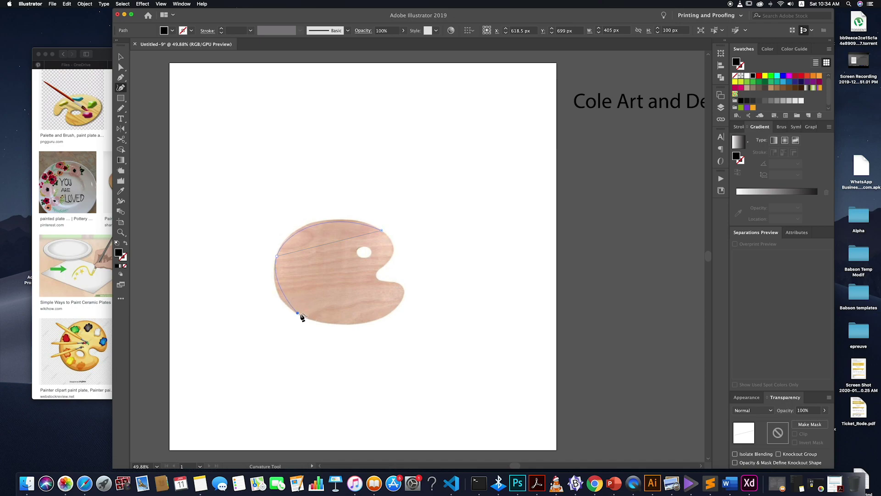
{"action": "left_click", "coordinate": [298, 314]}
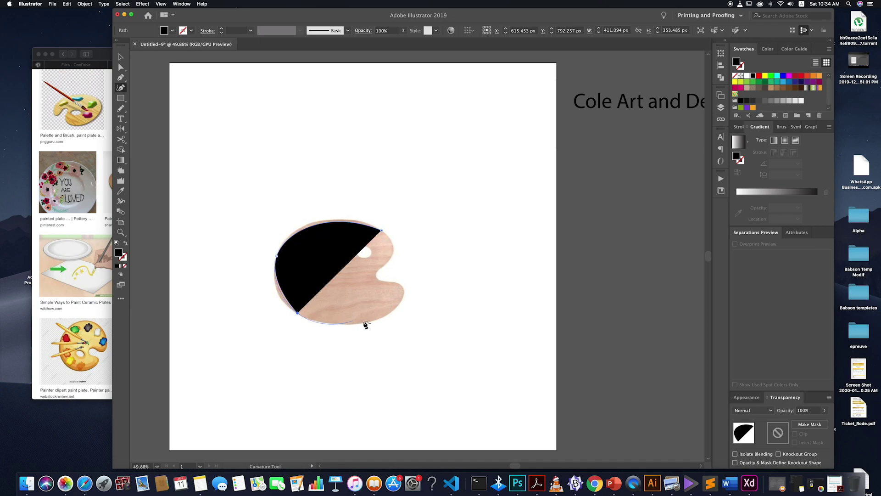
{"action": "left_click", "coordinate": [403, 301]}
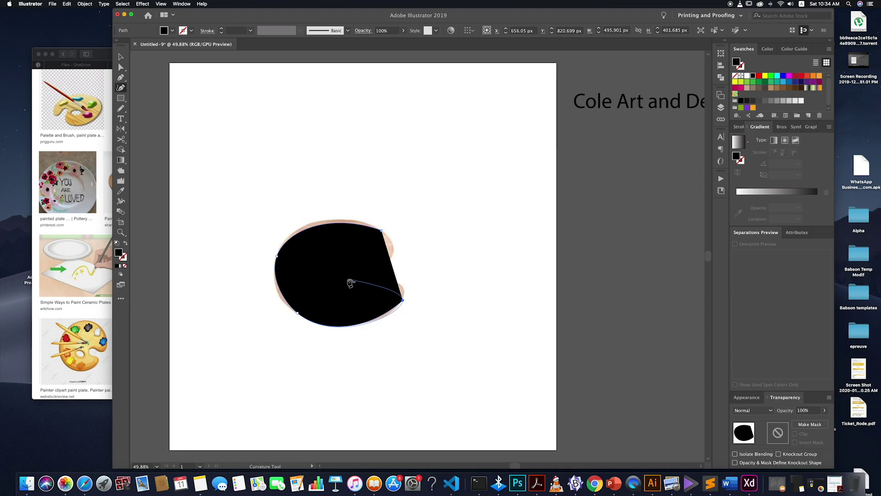
{"action": "left_click", "coordinate": [347, 279]}
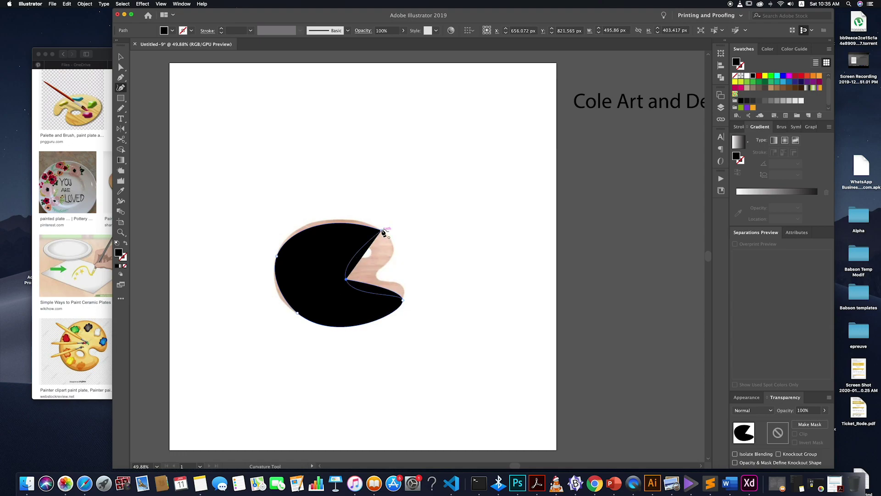
{"action": "left_click", "coordinate": [382, 230]}
- Move the new C-like shape up and left of the palette picture to compare them, and undo the move
{"action": "left_click", "coordinate": [121, 56]}
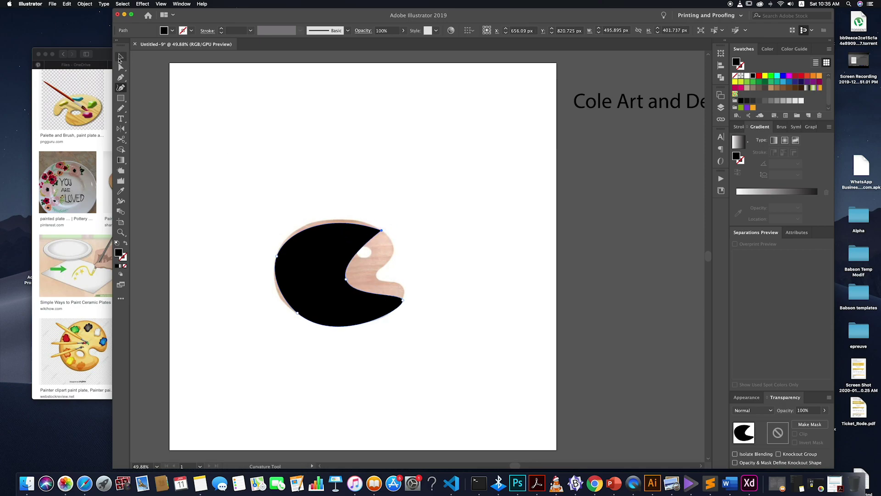
{"action": "left_click", "coordinate": [538, 267]}
{"action": "left_click_drag", "start_coordinate": [351, 321], "coordinate": [268, 243]}
{"action": "left_click", "coordinate": [395, 291]}
{"action": "left_click", "coordinate": [435, 299]}
{"action": "left_click", "coordinate": [386, 281]}
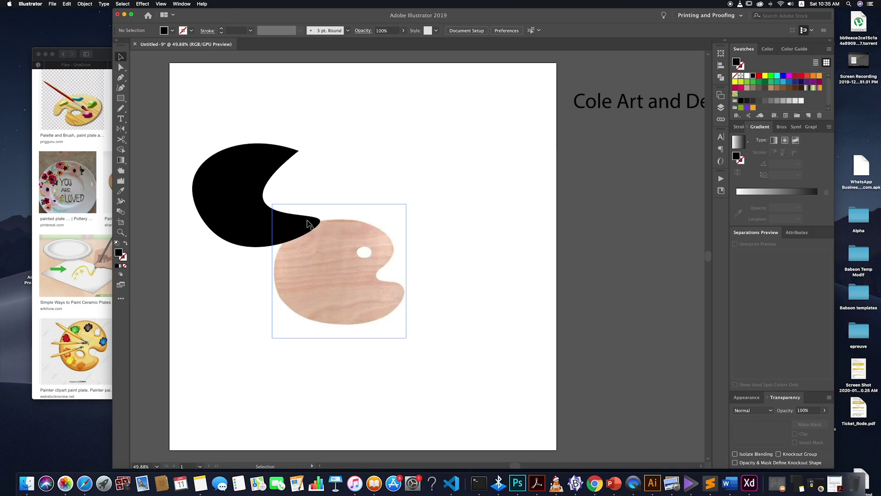
{"action": "left_click", "coordinate": [262, 159]}
{"action": "key", "text": "super+z"}
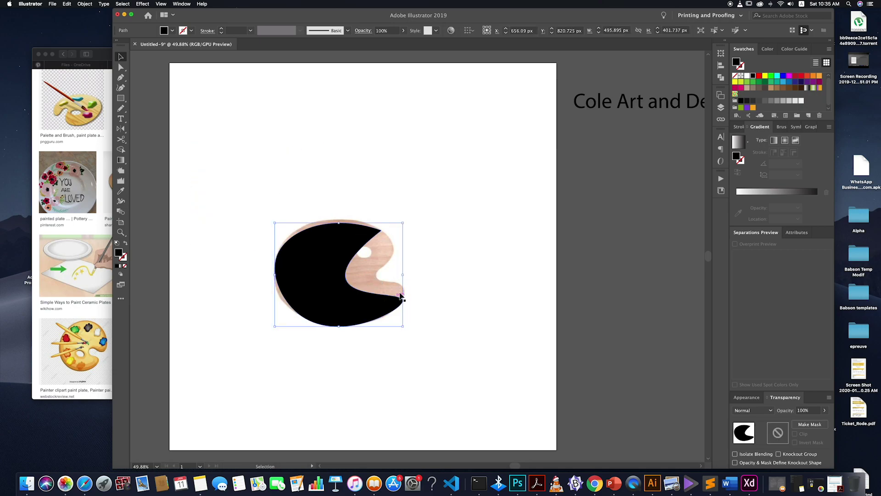
- Reopen the traced path and close it again through an added point that rounds the upper-right tip
{"action": "key", "text": "v"}
{"action": "left_click", "coordinate": [120, 87]}
{"action": "key", "text": "super+z"}
{"action": "left_click", "coordinate": [346, 279]}
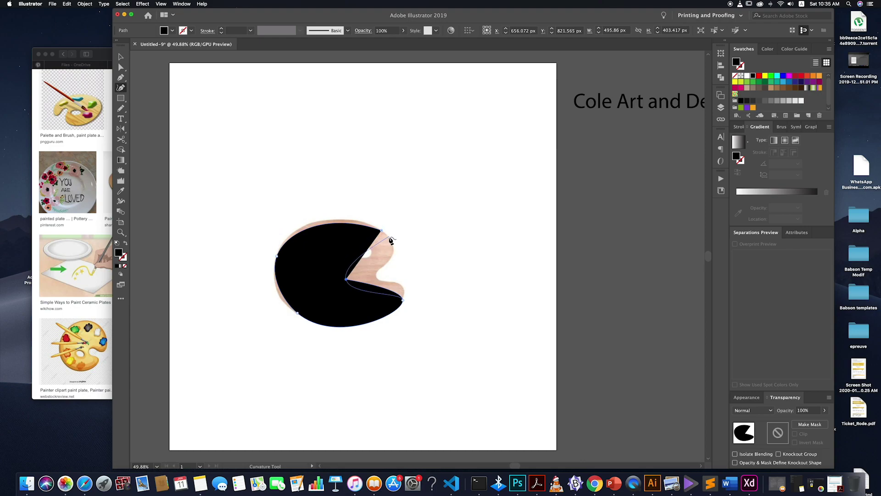
{"action": "left_click", "coordinate": [390, 239]}
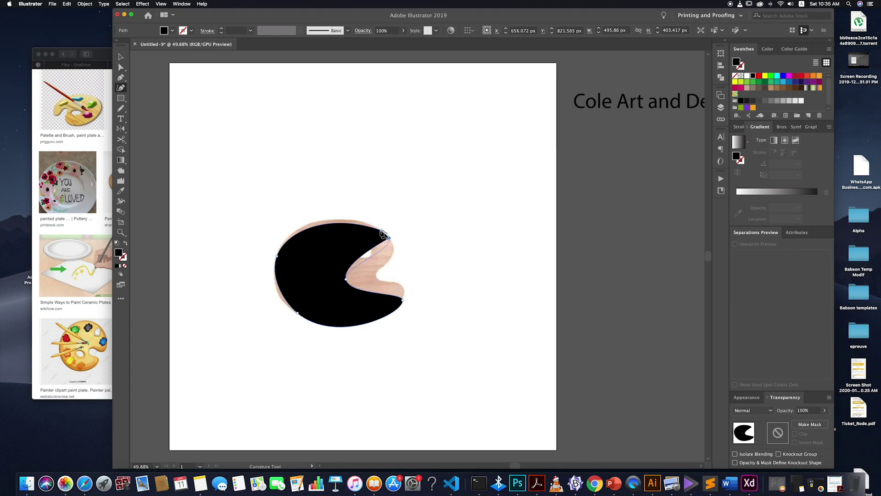
{"action": "left_click_drag", "start_coordinate": [377, 223], "coordinate": [376, 223]}
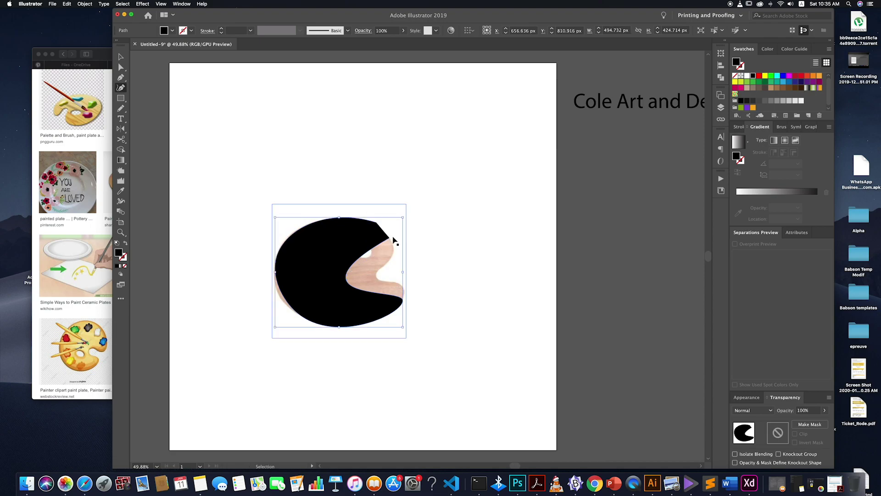
{"action": "key", "text": "super+z"}
{"action": "left_click", "coordinate": [382, 230]}
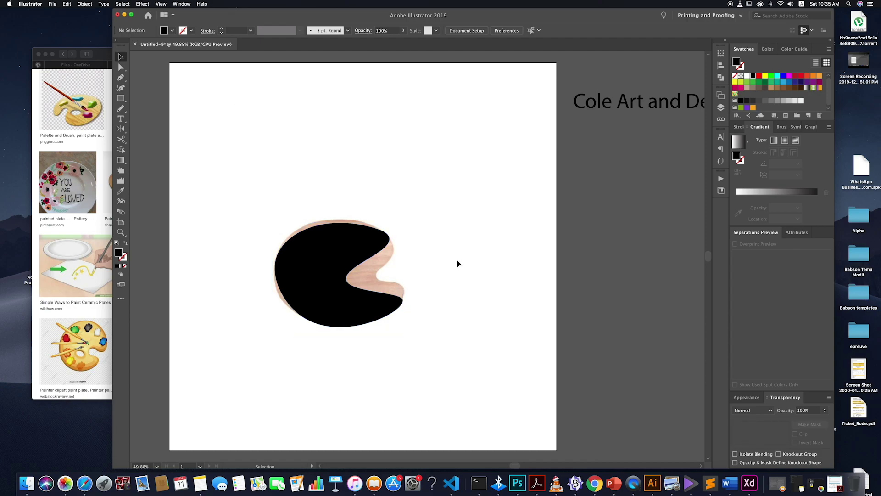
- Move the palette picture down clear of the traced black shape, and delete that shape
{"action": "left_click_drag", "start_coordinate": [362, 306], "coordinate": [369, 222]}
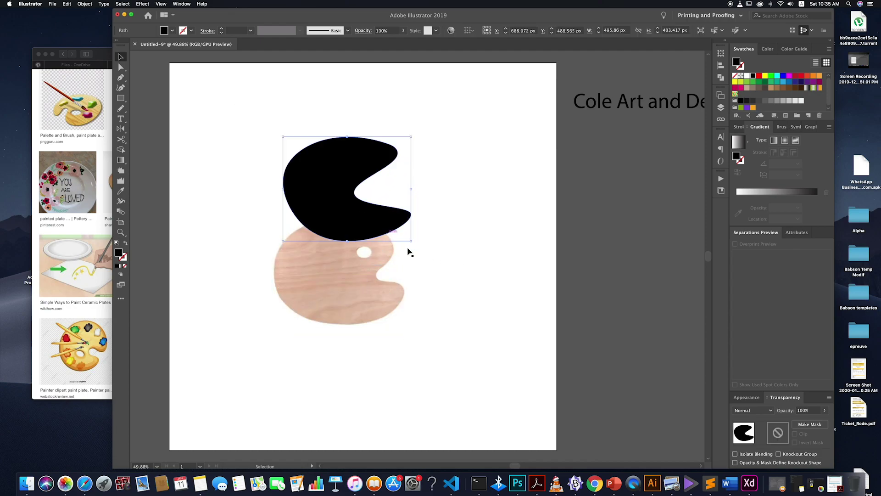
{"action": "left_click", "coordinate": [339, 296]}
{"action": "left_click_drag", "start_coordinate": [338, 296], "coordinate": [327, 321]}
{"action": "left_click", "coordinate": [325, 191]}
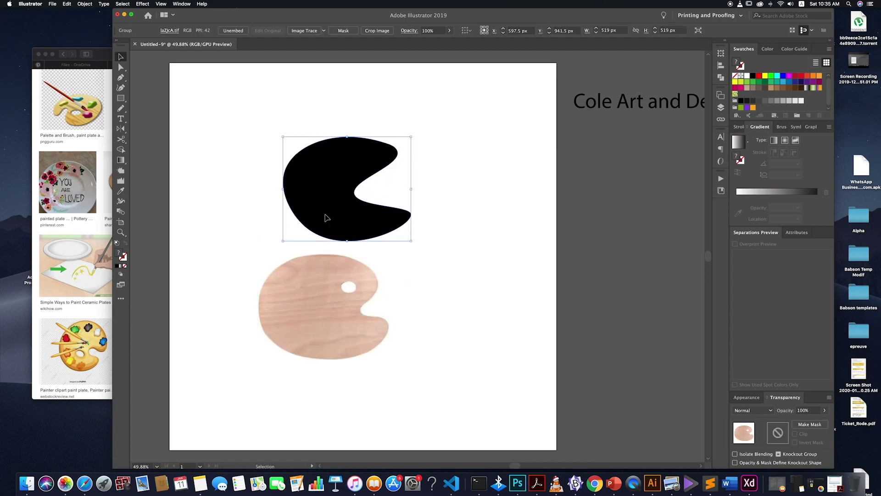
{"action": "left_click", "coordinate": [130, 185]}
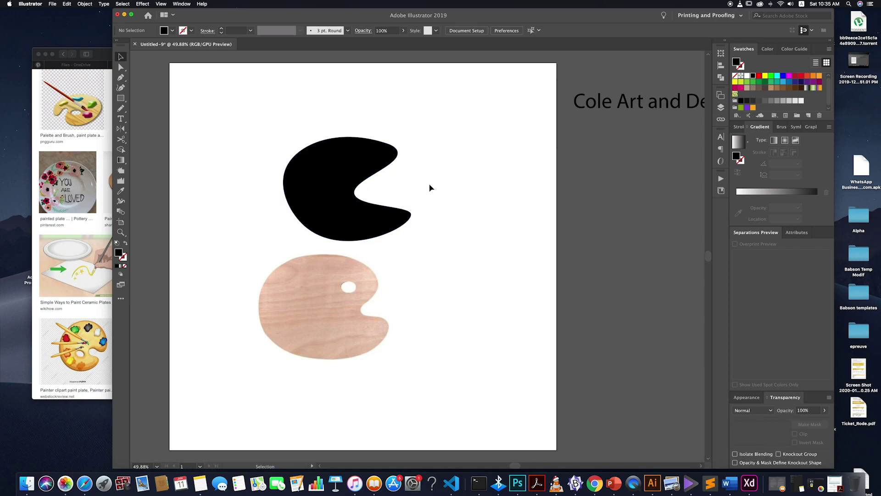
{"action": "left_click", "coordinate": [309, 195]}
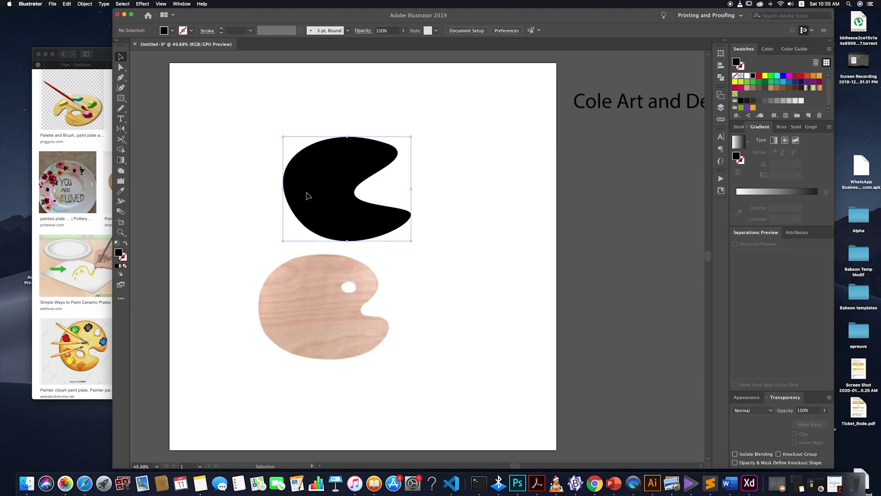
{"action": "key", "text": "Delete"}
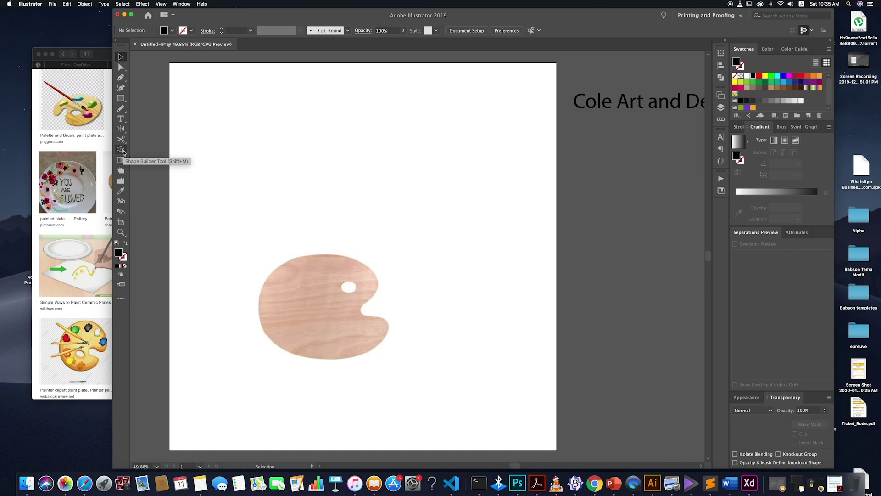
- Draw a black circle about 469 px in diameter above the palette picture with the Ellipse tool
{"action": "left_click", "coordinate": [123, 100]}
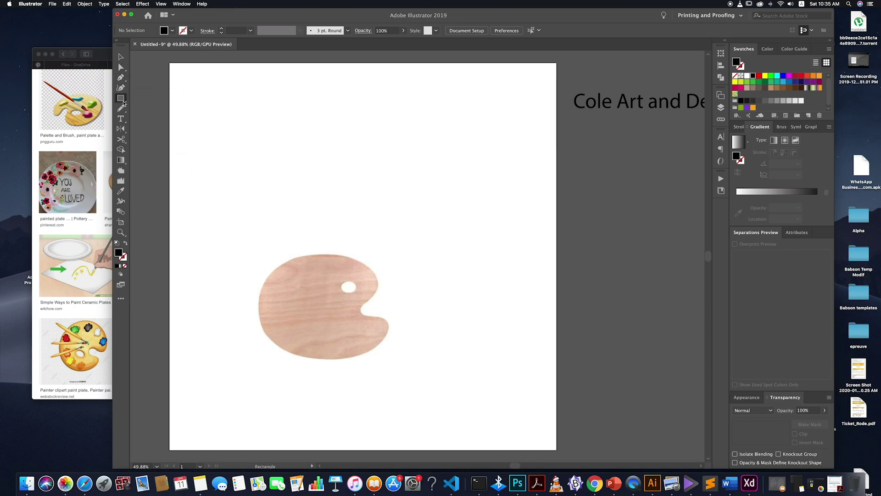
{"action": "left_click_drag", "start_coordinate": [121, 98], "coordinate": [146, 108]}
{"action": "left_click_drag", "start_coordinate": [313, 137], "coordinate": [434, 188]}
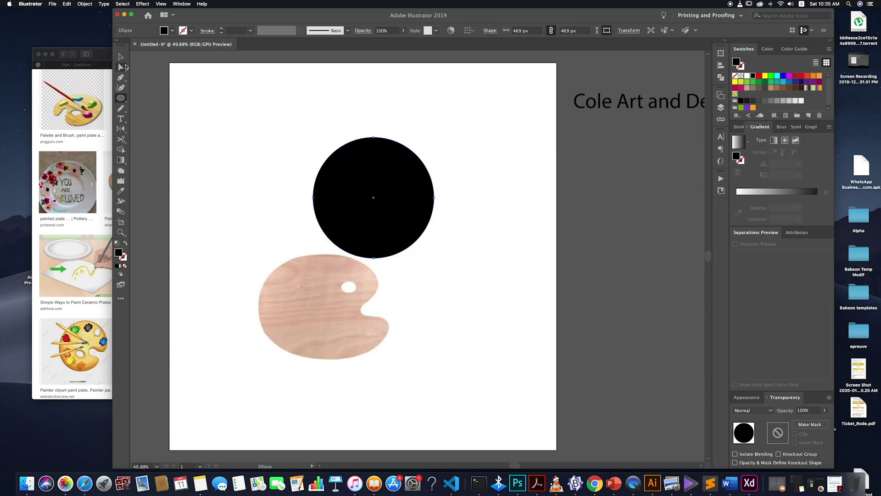
{"action": "left_click", "coordinate": [120, 56]}
{"action": "left_click", "coordinate": [446, 215]}
{"action": "left_click", "coordinate": [400, 210]}
{"action": "left_click", "coordinate": [472, 215]}
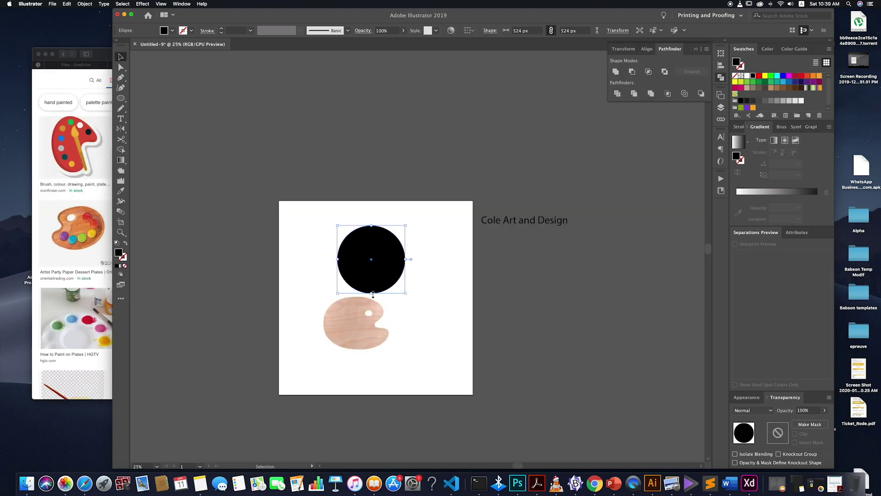
- Flatten the black circle slightly from its bottom edge and draw a second circle about 618 px in diameter overlapping its upper part
{"action": "left_click_drag", "start_coordinate": [373, 294], "coordinate": [372, 285]}
{"action": "left_click", "coordinate": [418, 290]}
{"action": "scroll", "coordinate": [418, 287], "scroll_direction": "right", "scroll_amount": 3}
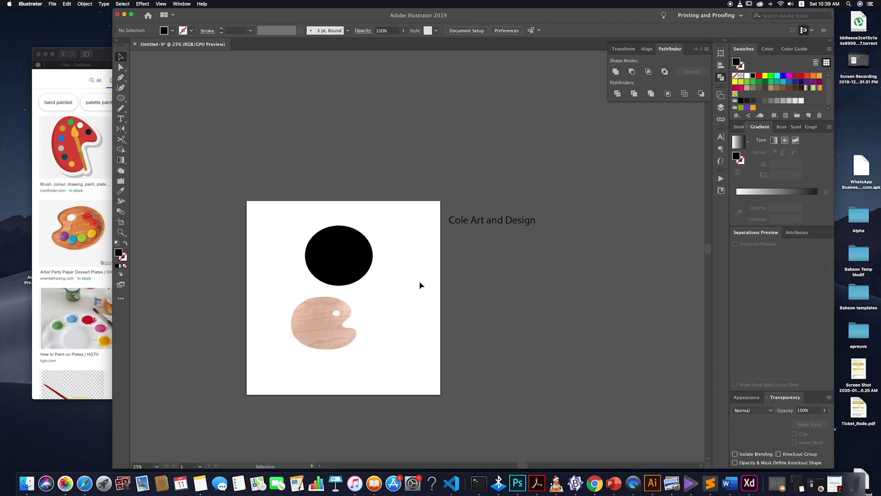
{"action": "key", "text": "l"}
{"action": "mouse_move", "coordinate": [346, 221]}
{"action": "left_mouse_down"}
{"action": "mouse_move", "coordinate": [390, 275]}
{"action": "mouse_move", "coordinate": [386, 261]}
{"action": "left_mouse_up"}
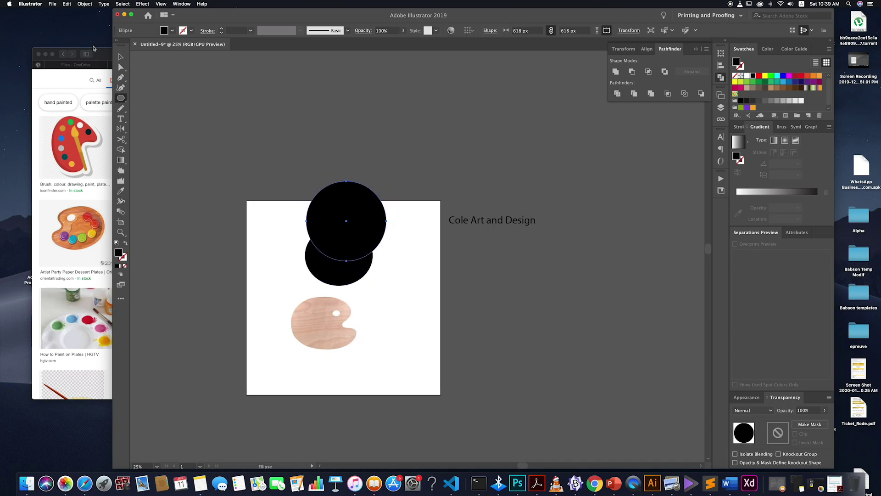
- Move the larger circle to overlap the flattened circle's right side and enlarge it to about 740 px in diameter
{"action": "key", "text": "v"}
{"action": "left_click_drag", "start_coordinate": [369, 223], "coordinate": [411, 256]}
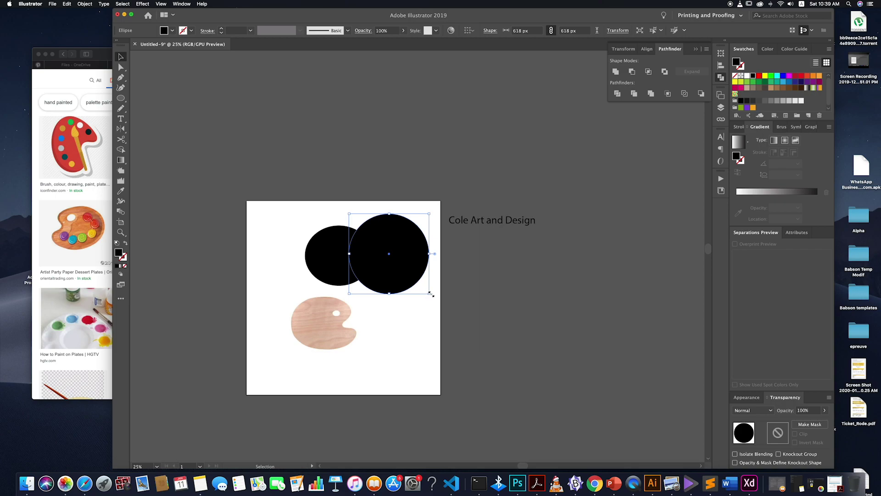
{"action": "left_click_drag", "start_coordinate": [432, 295], "coordinate": [443, 305]}
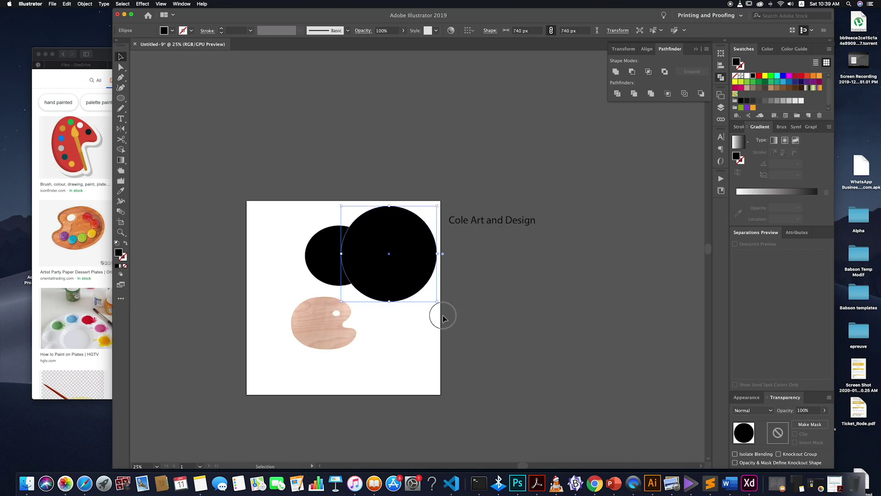
- Try to subtract the large circle from the flattened one with Minus Front, and undo the cut
{"action": "left_click", "coordinate": [325, 259], "text": "shift"}
{"action": "left_click", "coordinate": [632, 71]}
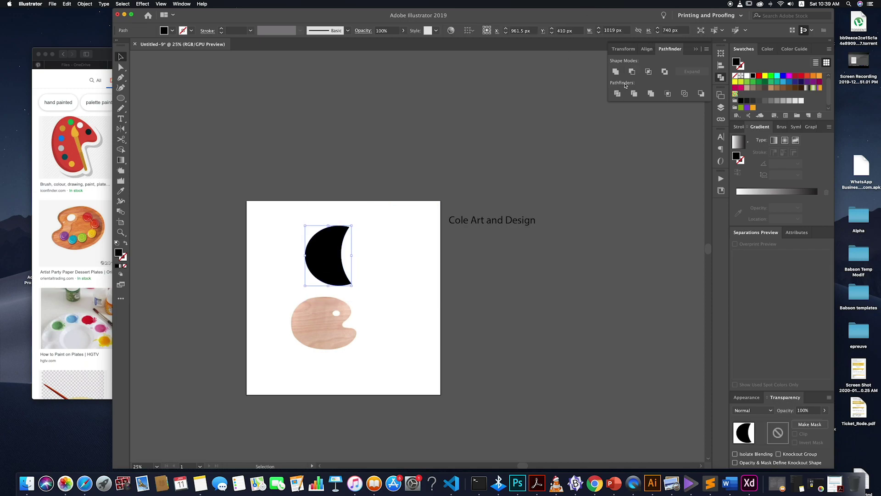
{"action": "left_click", "coordinate": [498, 292]}
{"action": "key", "text": "super+z"}
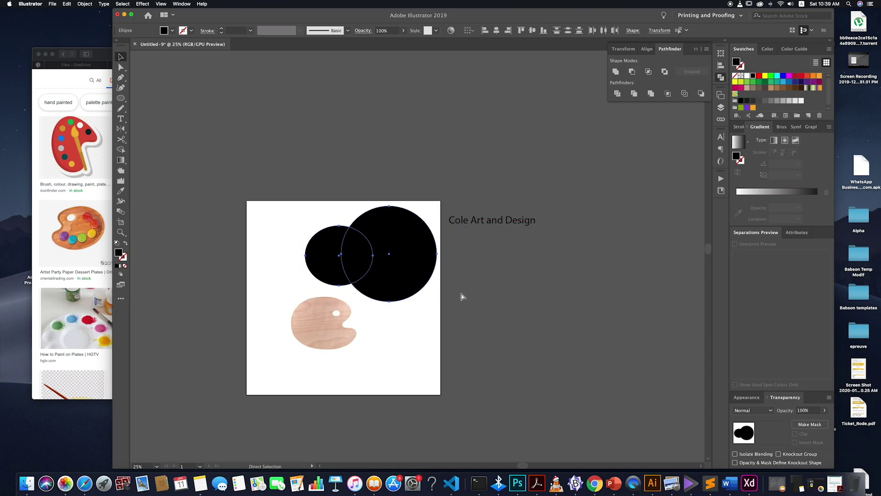
- Shift the large circle slightly right and subtract it from the flattened circle with Minus Front to form a C shape
{"action": "left_click", "coordinate": [367, 269]}
{"action": "left_click", "coordinate": [344, 264], "text": "shift"}
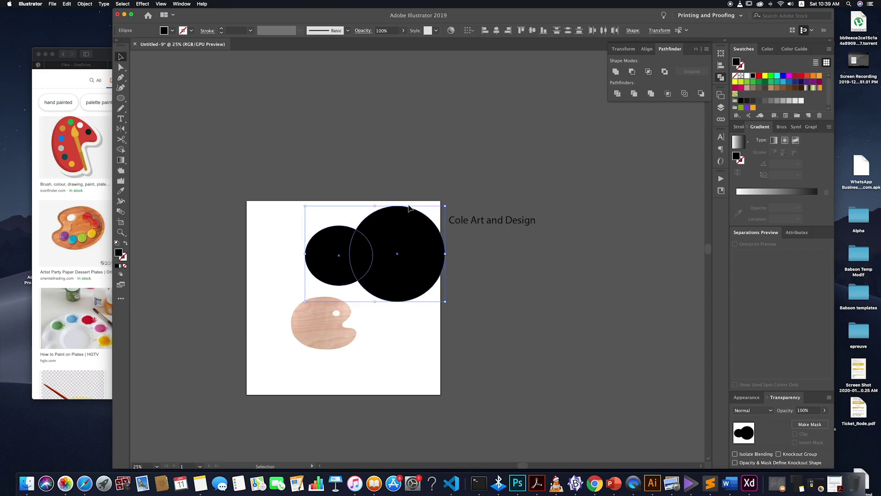
{"action": "left_click", "coordinate": [632, 72]}
{"action": "left_click", "coordinate": [527, 306]}
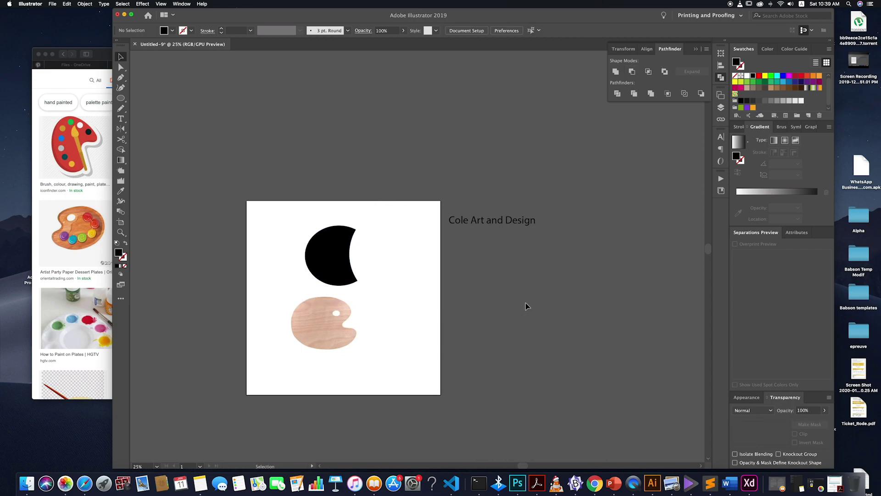
- Try removing the C shape's upper tip anchor with the Pen tool, and undo the removal
{"action": "left_click", "coordinate": [342, 272]}
{"action": "scroll", "coordinate": [342, 271], "scroll_direction": "up", "scroll_amount": 5}
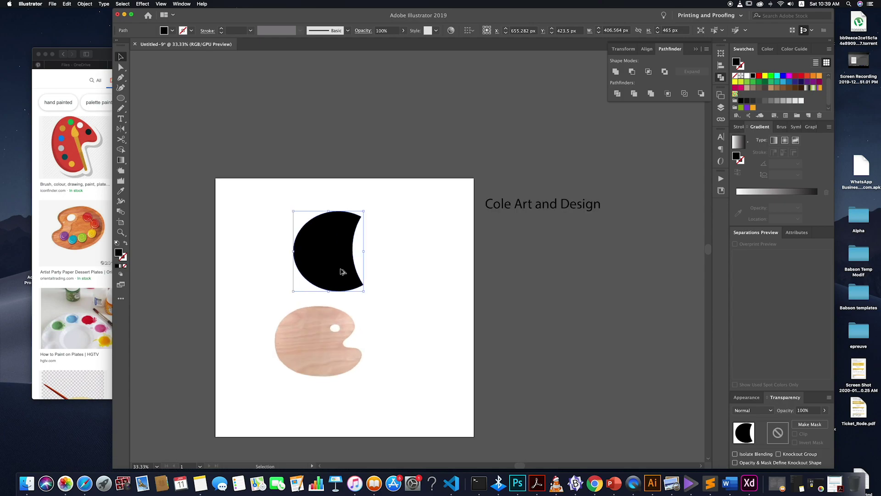
{"action": "key", "text": "p"}
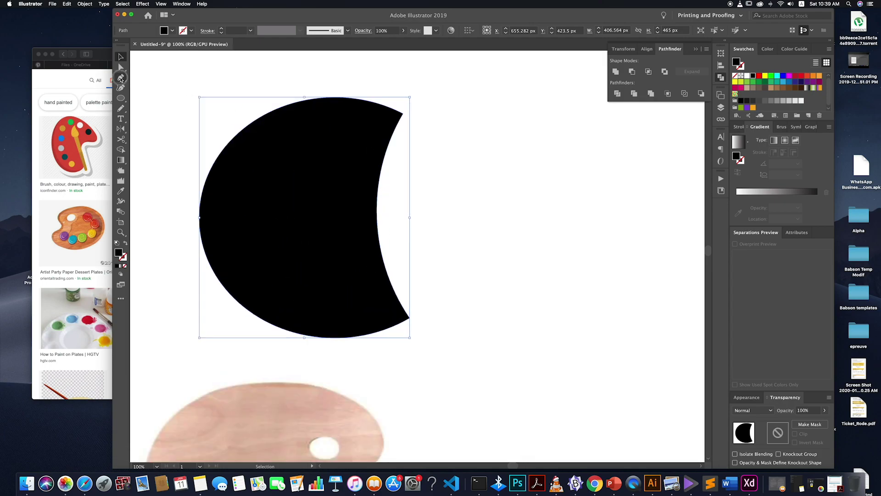
{"action": "left_click", "coordinate": [402, 114]}
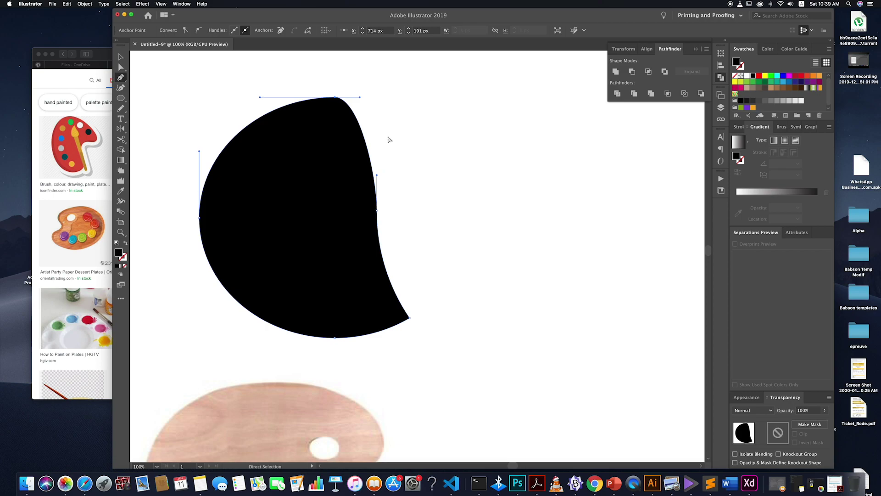
{"action": "key", "text": "super+z"}
- Round both pointed tips of the C shape with its live corner handles
{"action": "left_click", "coordinate": [121, 68]}
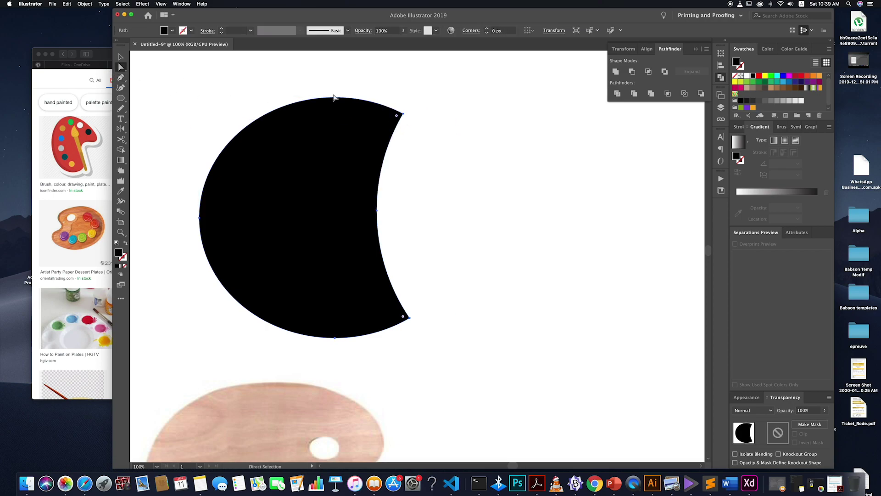
{"action": "mouse_move", "coordinate": [397, 117]}
{"action": "left_mouse_down"}
{"action": "mouse_move", "coordinate": [338, 124]}
{"action": "mouse_move", "coordinate": [384, 122]}
{"action": "left_mouse_up"}
{"action": "left_click", "coordinate": [121, 56]}
{"action": "left_click", "coordinate": [531, 255]}
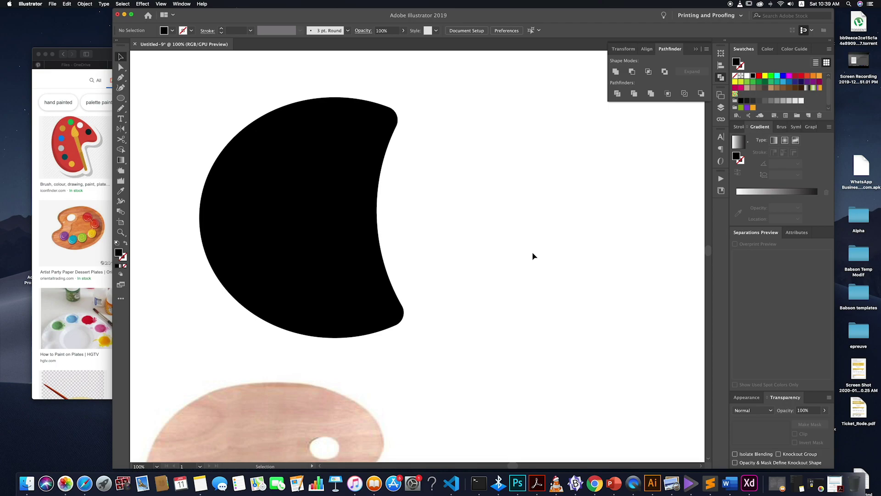
- Draw a circle about 100 px in diameter on the upper-left part of the black palette shape
{"action": "left_click", "coordinate": [356, 221]}
{"action": "left_click", "coordinate": [453, 219]}
{"action": "left_click", "coordinate": [121, 98]}
{"action": "left_click_drag", "start_coordinate": [261, 139], "coordinate": [313, 190]}
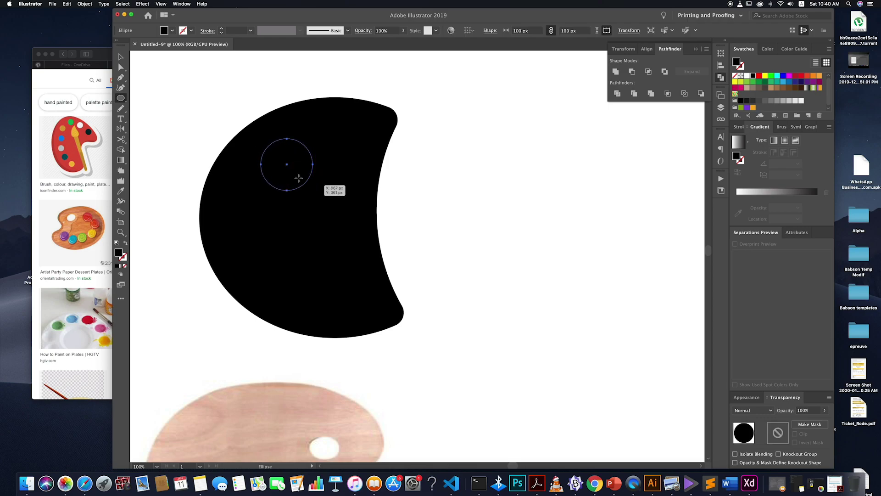
{"action": "left_click", "coordinate": [164, 31]}
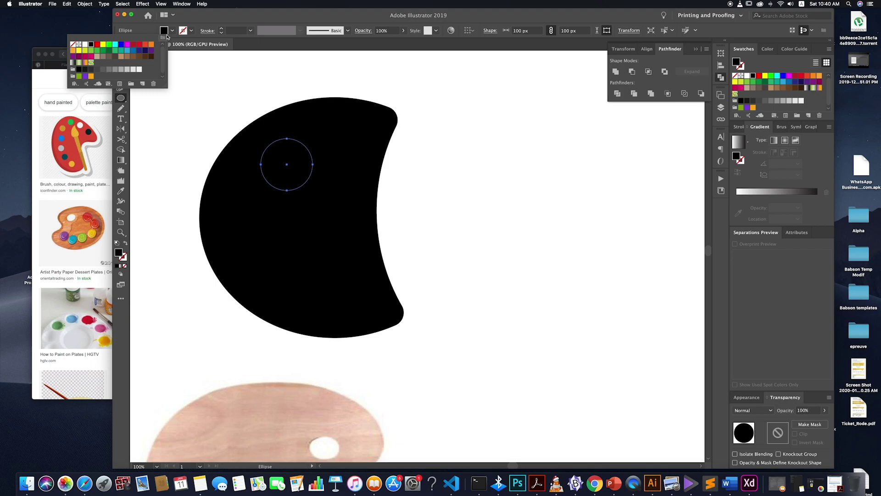
{"action": "left_click", "coordinate": [166, 33]}
{"action": "left_click", "coordinate": [172, 32]}
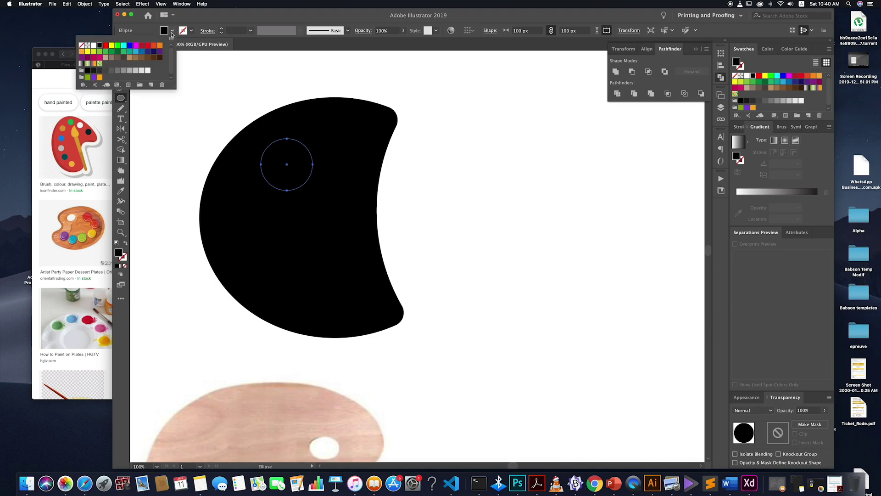
{"action": "double_click", "coordinate": [101, 46]}
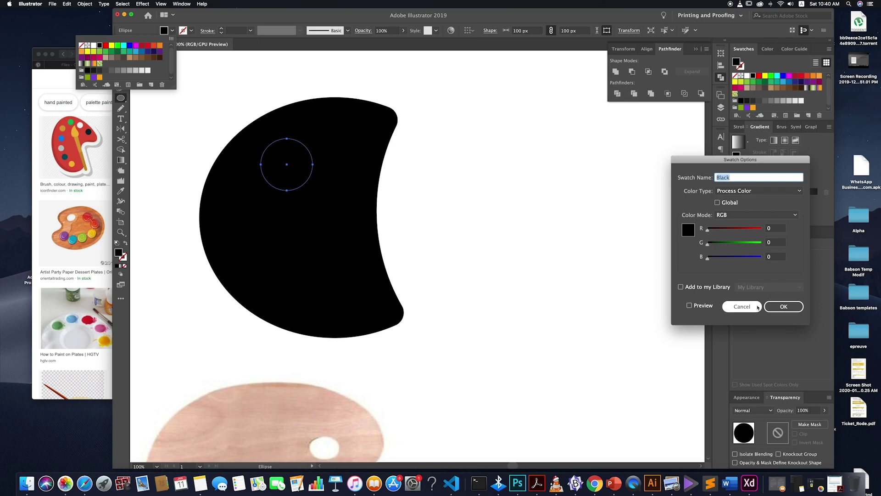
{"action": "left_click", "coordinate": [757, 214]}
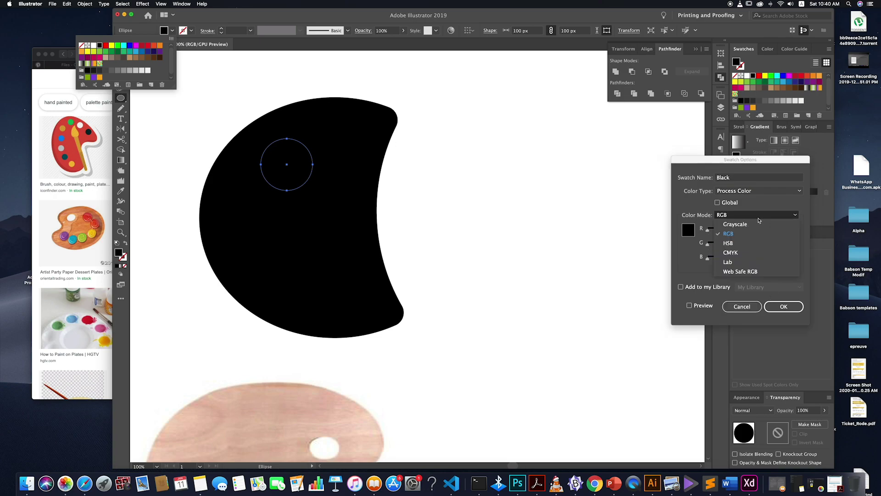
{"action": "left_click", "coordinate": [730, 253]}
{"action": "left_click", "coordinate": [756, 215]}
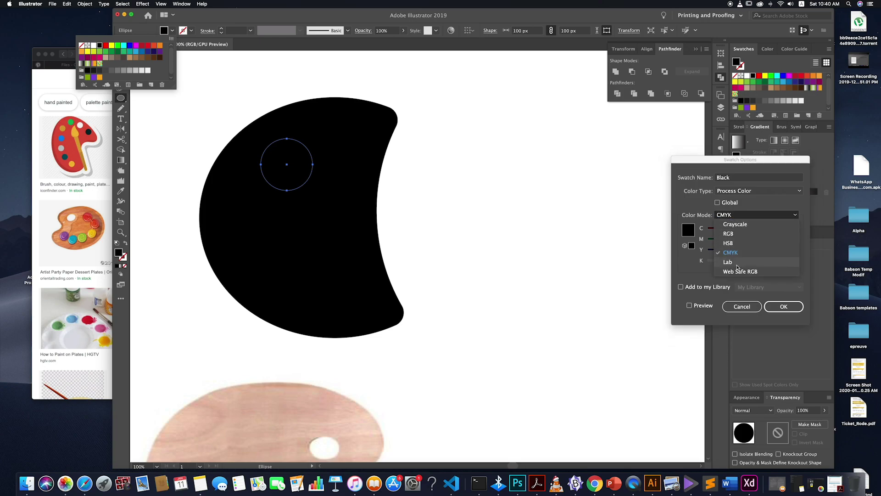
{"action": "left_click", "coordinate": [735, 219]}
{"action": "left_click", "coordinate": [735, 219]}
{"action": "left_click", "coordinate": [737, 223]}
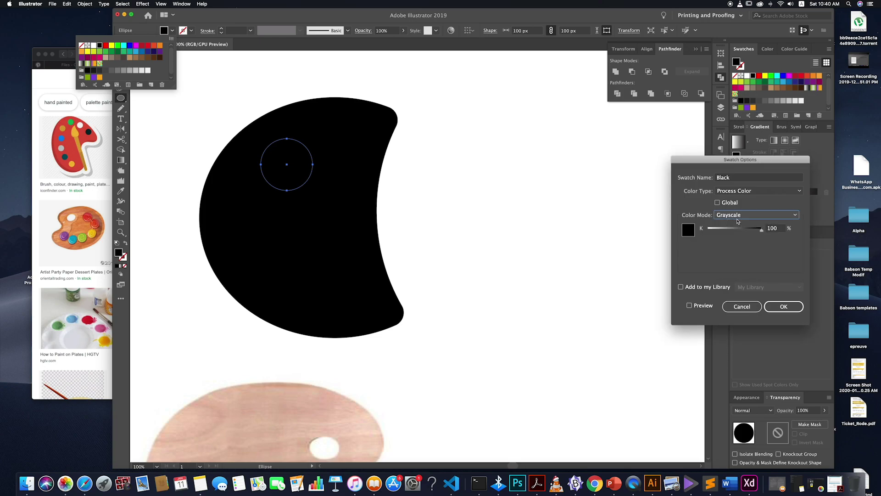
{"action": "left_click", "coordinate": [757, 303]}
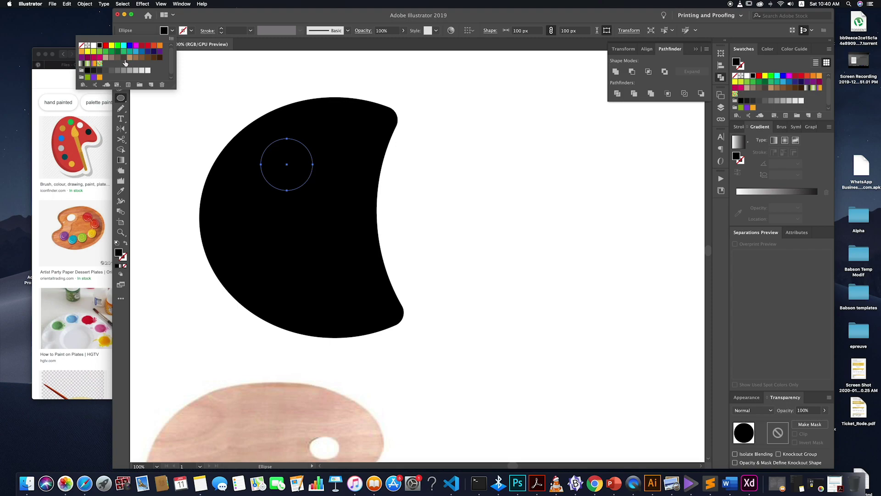
{"action": "left_click", "coordinate": [265, 25]}
- Fill the small circle on the palette with medium gray #939393
{"action": "key", "text": "v"}
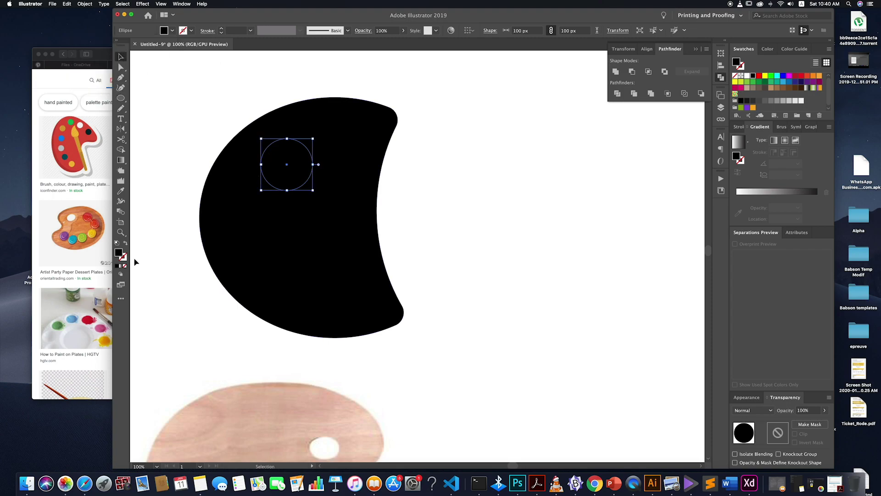
{"action": "double_click", "coordinate": [118, 253]}
{"action": "left_click_drag", "start_coordinate": [461, 305], "coordinate": [447, 270]}
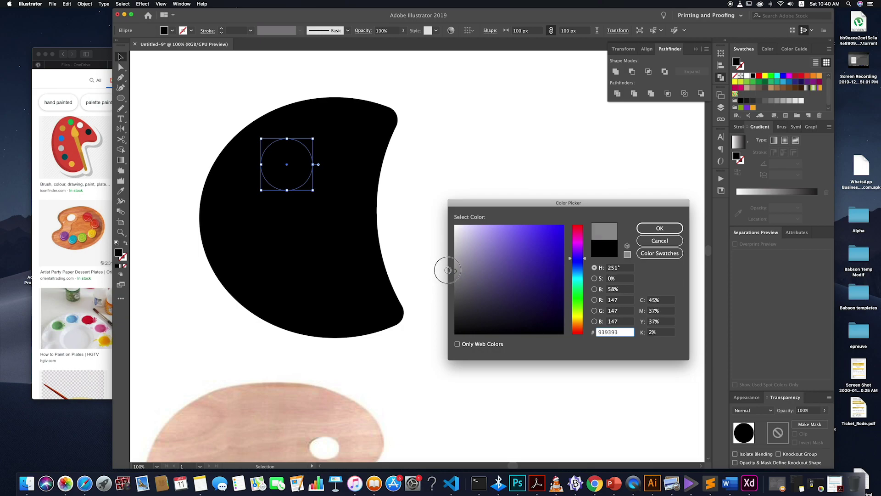
{"action": "left_click", "coordinate": [652, 228]}
{"action": "left_click", "coordinate": [504, 227]}
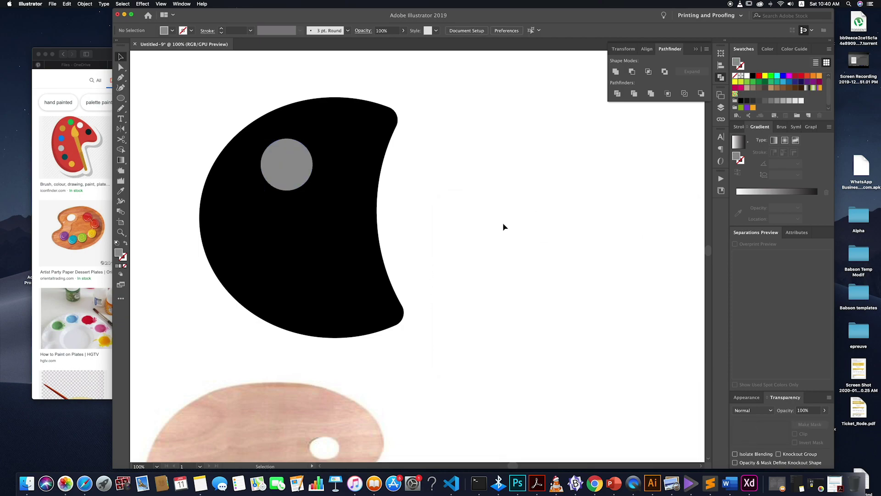
- Fill the small circle on the palette with dark gray, about #3D3D3D
{"action": "left_click", "coordinate": [298, 171]}
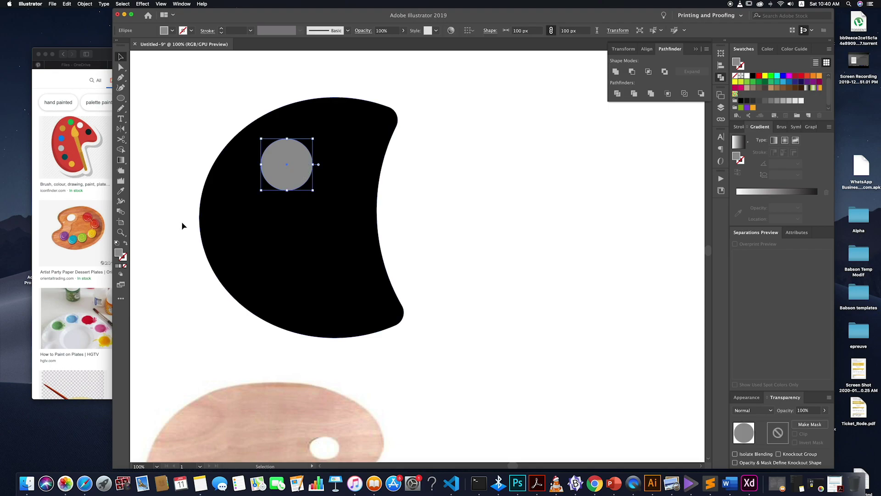
{"action": "double_click", "coordinate": [119, 252]}
{"action": "left_click_drag", "start_coordinate": [459, 313], "coordinate": [441, 309]}
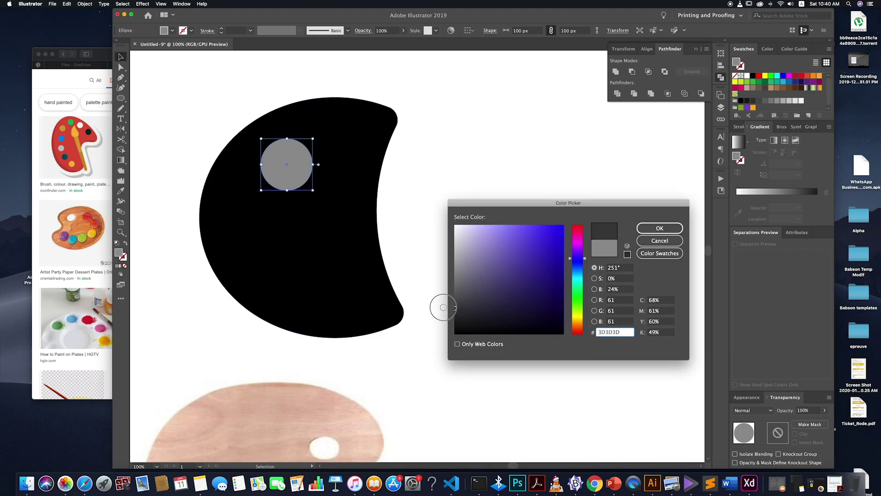
{"action": "key", "text": "Return"}
{"action": "left_click", "coordinate": [550, 215]}
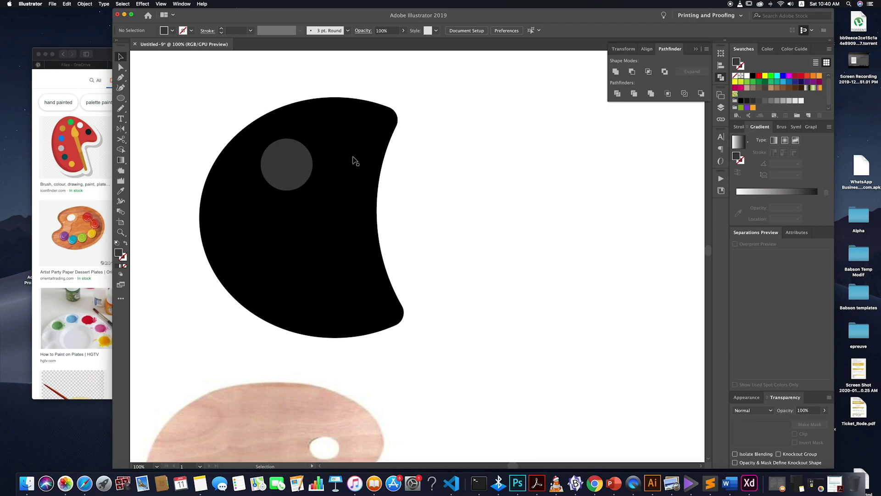
- Shrink the gray circle to about 66 px and duplicate it into four paint dots following the palette's left curve
{"action": "left_click", "coordinate": [305, 165]}
{"action": "left_click_drag", "start_coordinate": [314, 191], "coordinate": [279, 286]}
{"action": "left_click", "coordinate": [468, 183]}
{"action": "left_click", "coordinate": [445, 256]}
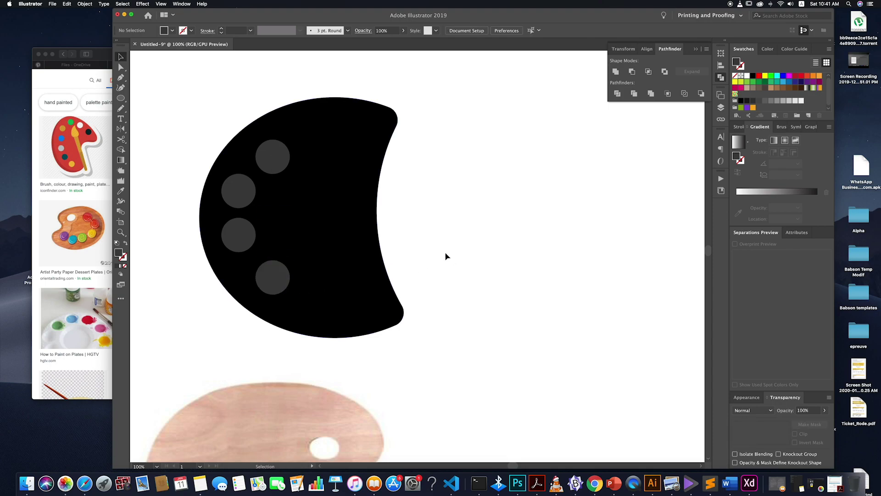
{"action": "left_click_drag", "start_coordinate": [278, 161], "coordinate": [278, 158]}
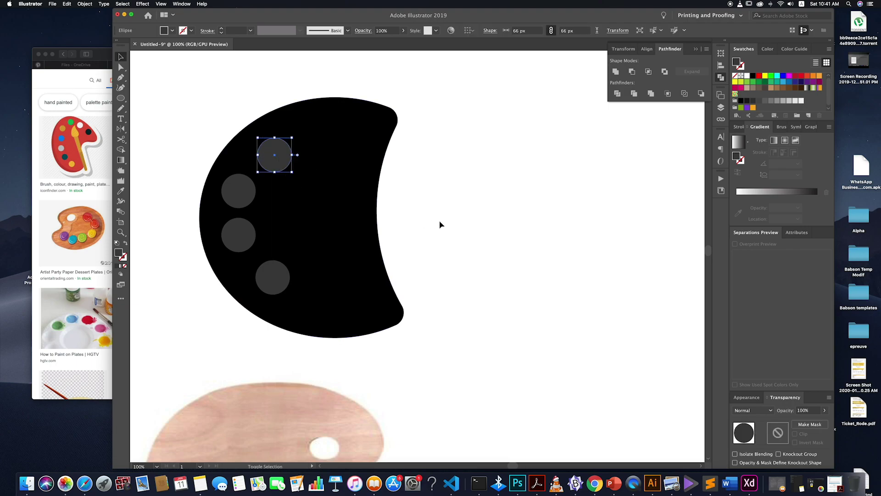
{"action": "left_click", "coordinate": [467, 235]}
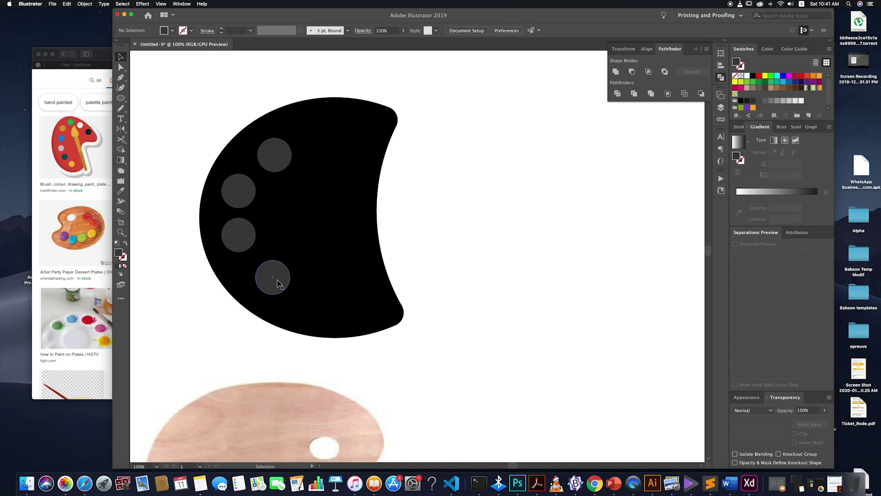
- Extend the row with two more dot copies, one near the palette's lower edge and one near its upper edge
{"action": "left_click_drag", "start_coordinate": [277, 280], "coordinate": [318, 309]}
{"action": "left_click", "coordinate": [453, 282]}
{"action": "left_click", "coordinate": [446, 297]}
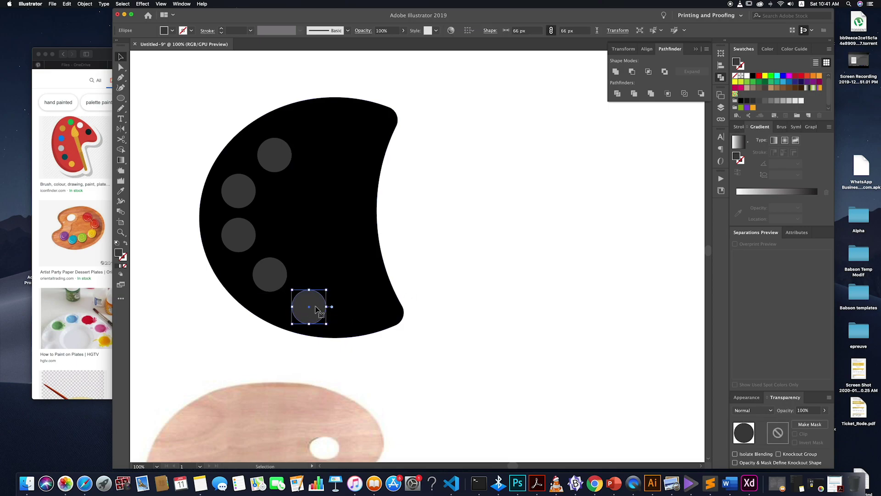
{"action": "left_click_drag", "start_coordinate": [279, 157], "coordinate": [319, 132]}
{"action": "left_click", "coordinate": [506, 255]}
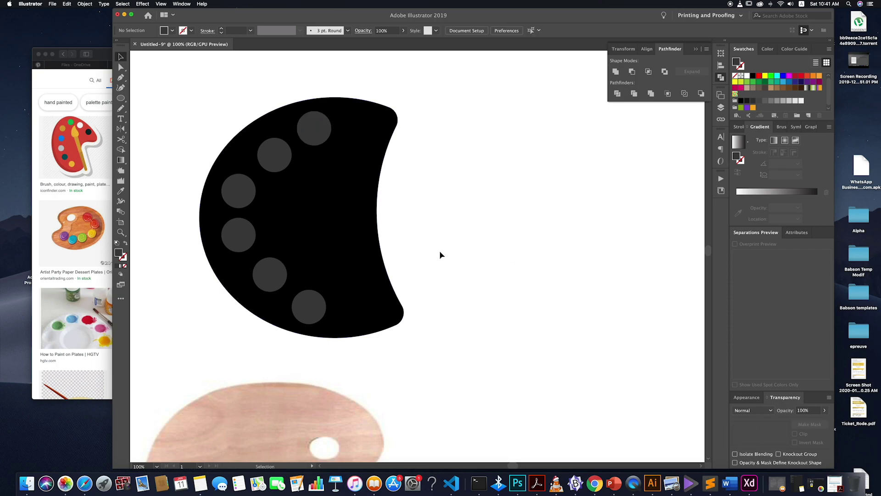
- Reposition the paint dots to space the six more evenly along the palette's curved left edge
{"action": "left_click_drag", "start_coordinate": [315, 133], "coordinate": [332, 134]}
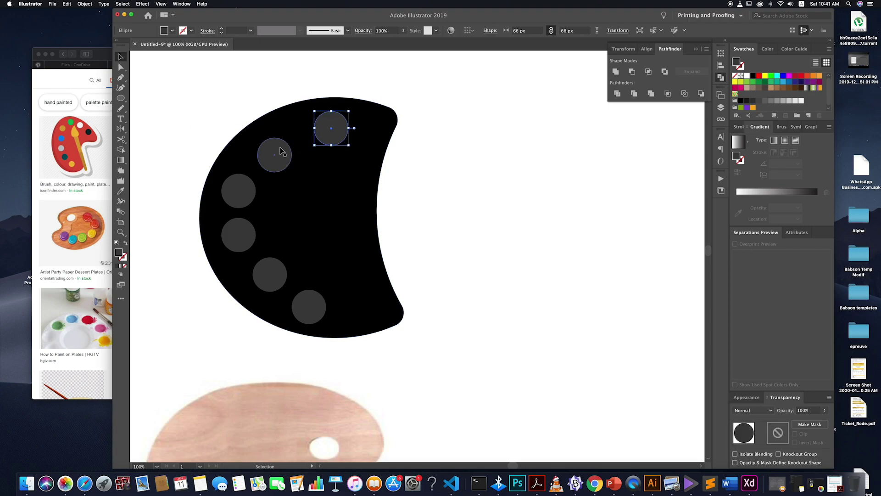
{"action": "left_click_drag", "start_coordinate": [282, 152], "coordinate": [282, 145]}
{"action": "left_click_drag", "start_coordinate": [238, 196], "coordinate": [237, 187]}
{"action": "left_click_drag", "start_coordinate": [274, 148], "coordinate": [276, 144]}
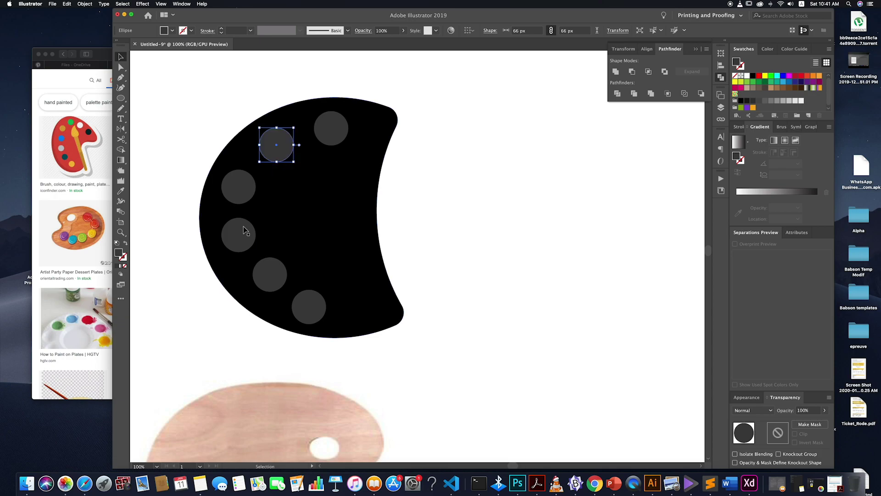
{"action": "left_click_drag", "start_coordinate": [305, 305], "coordinate": [315, 305]}
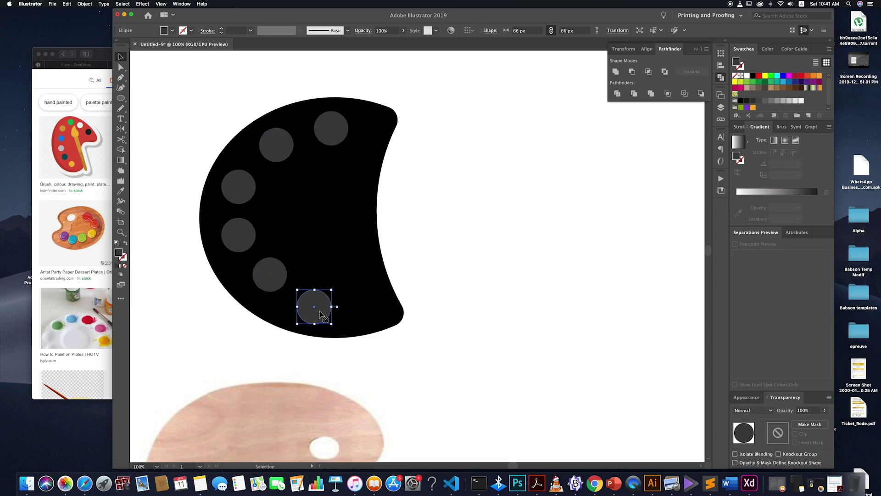
{"action": "left_click_drag", "start_coordinate": [268, 273], "coordinate": [268, 278]}
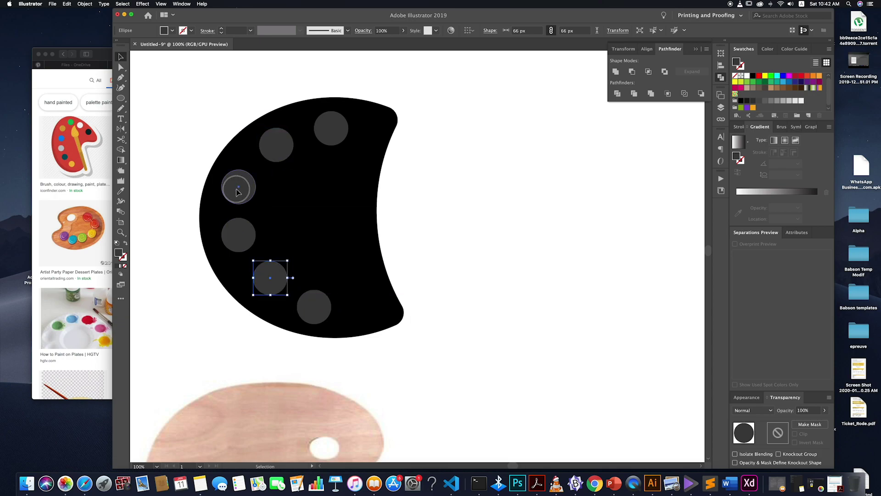
{"action": "left_click_drag", "start_coordinate": [237, 192], "coordinate": [238, 189]}
{"action": "left_click_drag", "start_coordinate": [316, 307], "coordinate": [319, 307]}
{"action": "left_click", "coordinate": [469, 289]}
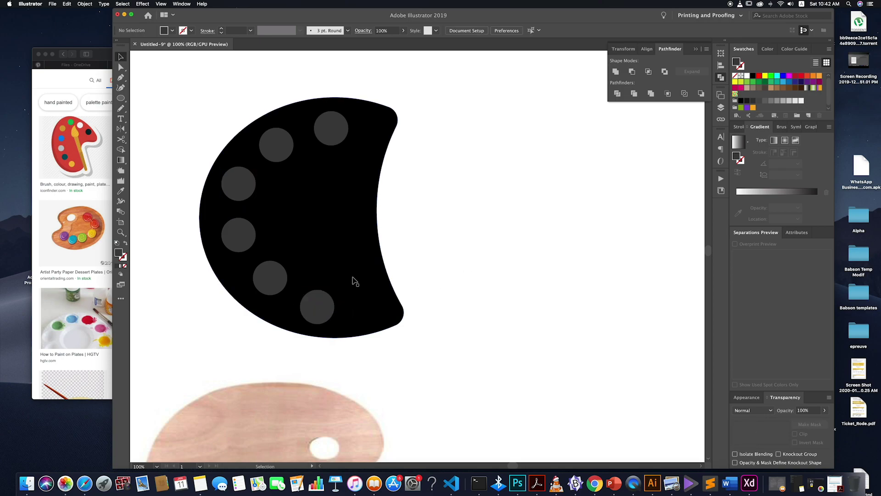
- Add two more gray paint dots at the palette's lower and upper tips and even out the spacing of the neighbouring dots
{"action": "left_click_drag", "start_coordinate": [324, 307], "coordinate": [377, 315]}
{"action": "left_click_drag", "start_coordinate": [376, 314], "coordinate": [364, 316]}
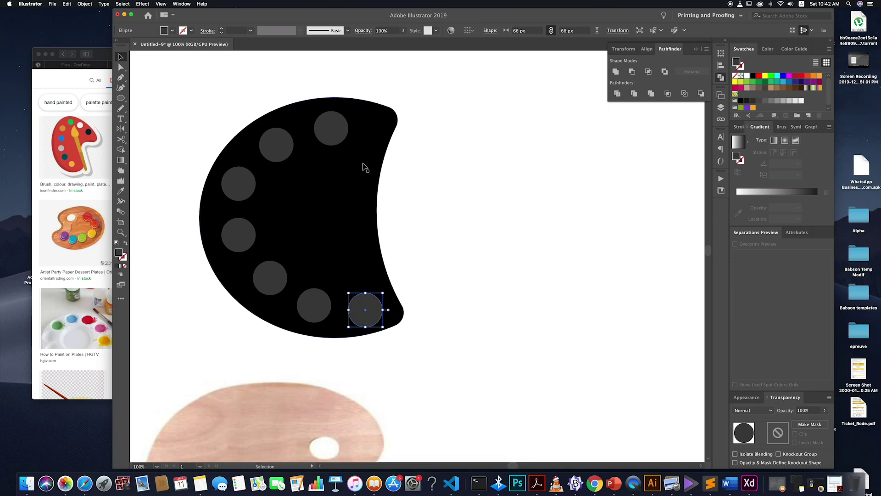
{"action": "mouse_move", "coordinate": [331, 126]}
{"action": "left_mouse_down"}
{"action": "mouse_move", "coordinate": [370, 123]}
{"action": "mouse_move", "coordinate": [320, 129]}
{"action": "mouse_move", "coordinate": [332, 135]}
{"action": "left_mouse_up"}
{"action": "left_click", "coordinate": [473, 234]}
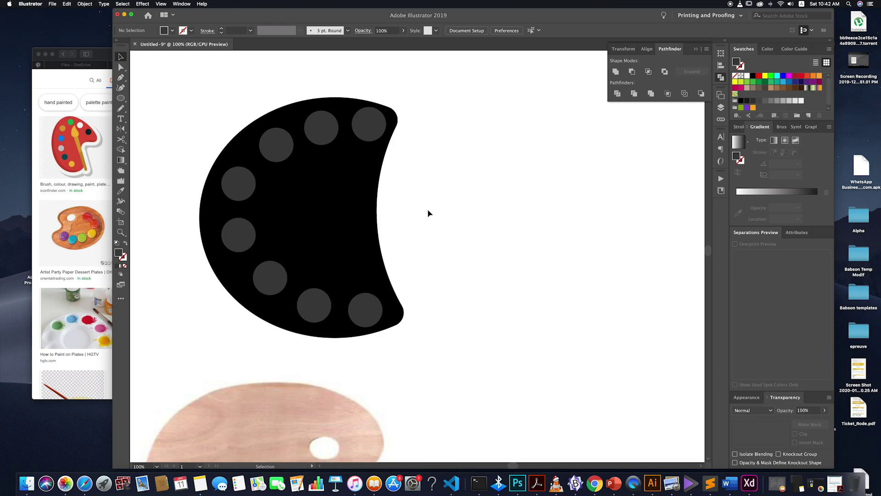
{"action": "scroll", "coordinate": [429, 213], "scroll_direction": "down", "scroll_amount": 6}
{"action": "scroll", "coordinate": [423, 225], "scroll_direction": "up", "scroll_amount": 5}
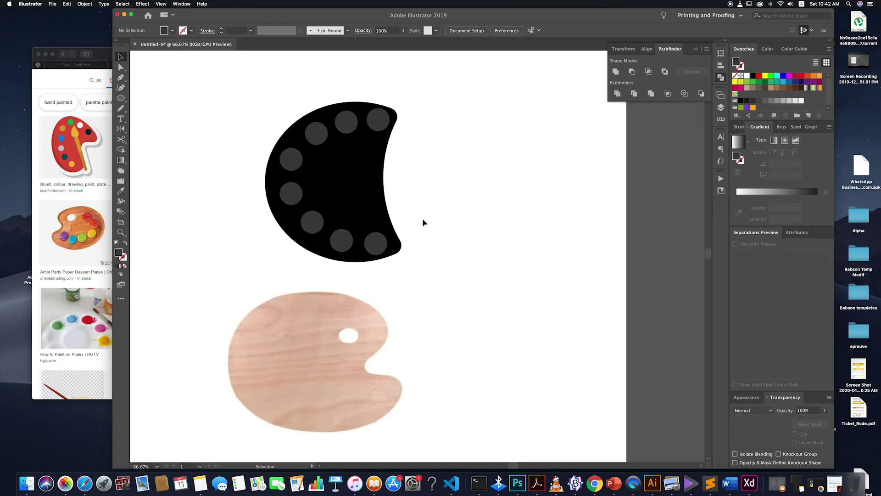
{"action": "scroll", "coordinate": [423, 223], "scroll_direction": "up", "scroll_amount": 1}
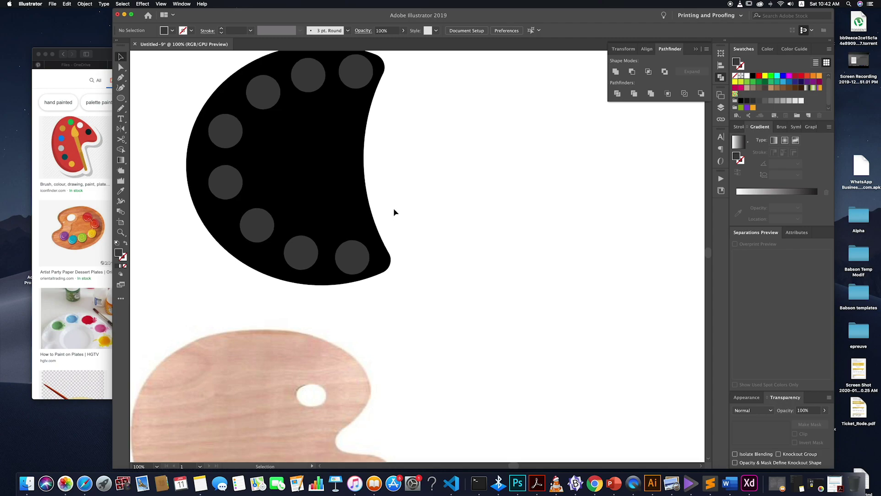
{"action": "scroll", "coordinate": [394, 213], "scroll_direction": "down", "scroll_amount": 1}
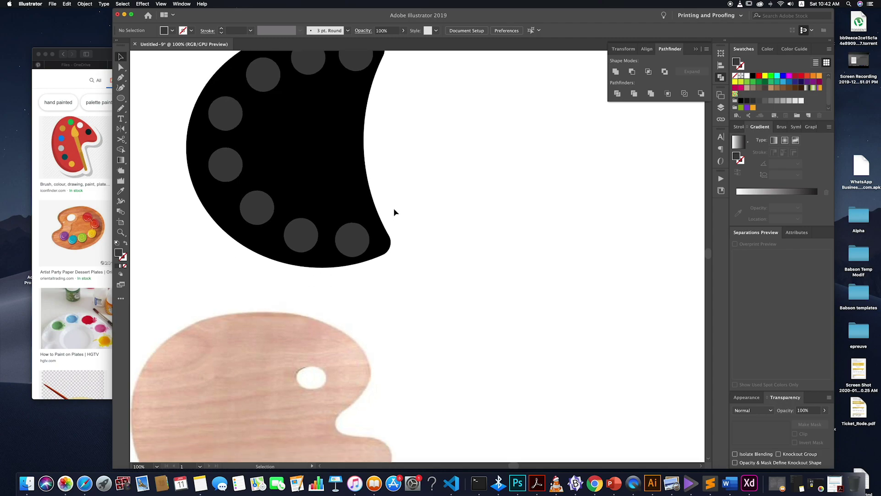
{"action": "scroll", "coordinate": [400, 214], "scroll_direction": "down", "scroll_amount": 1}
{"action": "scroll", "coordinate": [399, 213], "scroll_direction": "up", "scroll_amount": 3}
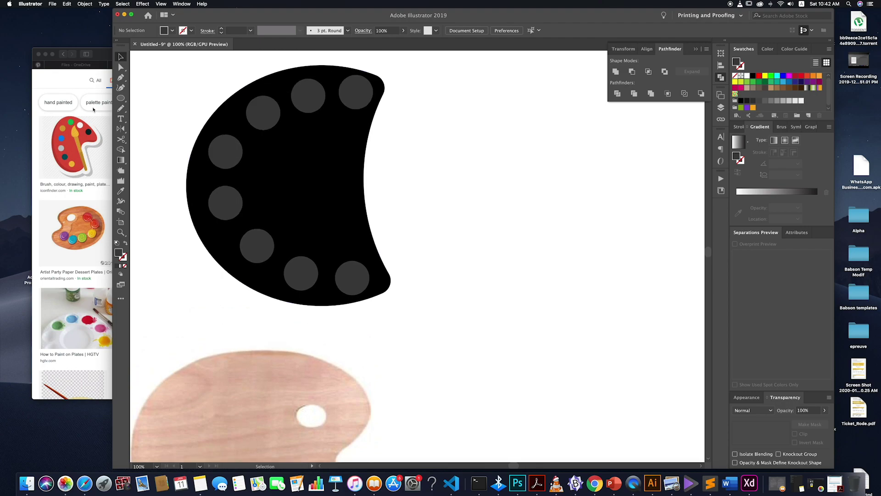
- Switch to Safari and search Google Images for "paint brush", browsing the results for a reference
{"action": "left_click", "coordinate": [65, 81]}
{"action": "scroll", "coordinate": [130, 86], "scroll_direction": "up", "scroll_amount": 1}
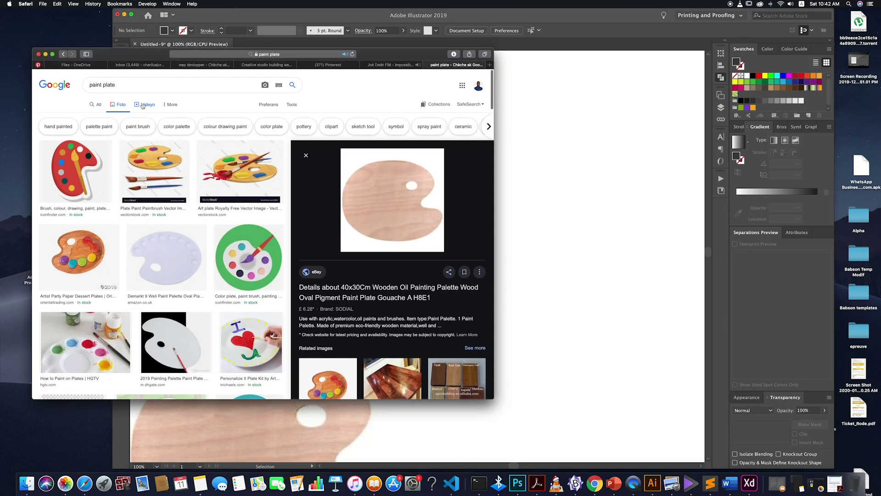
{"action": "left_click", "coordinate": [133, 82]}
{"action": "type", "text": "paint"}
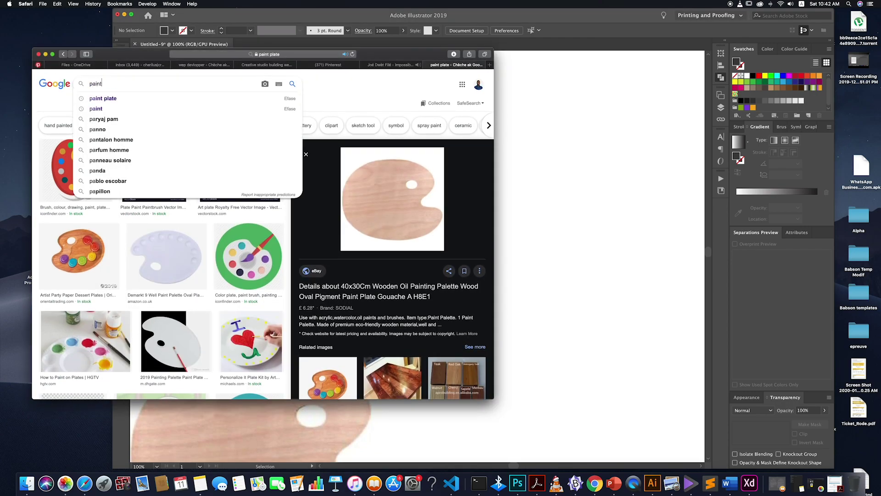
{"action": "type", "text": " brush"}
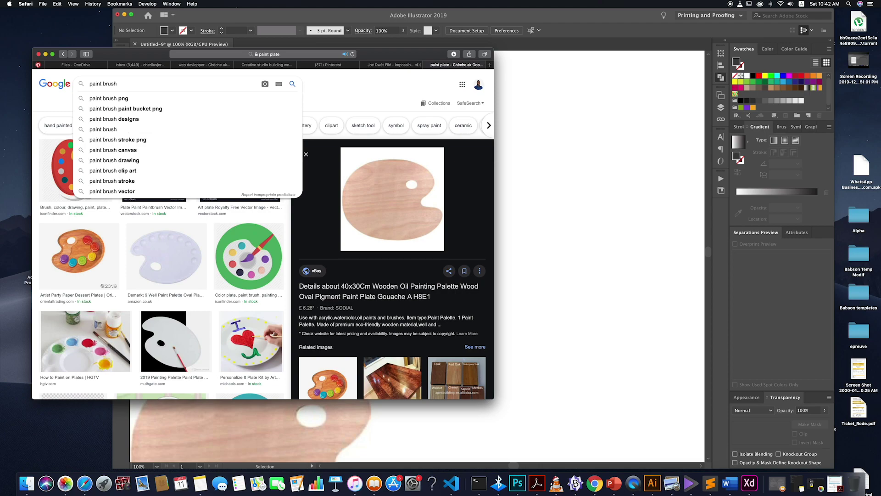
{"action": "key", "text": "Return"}
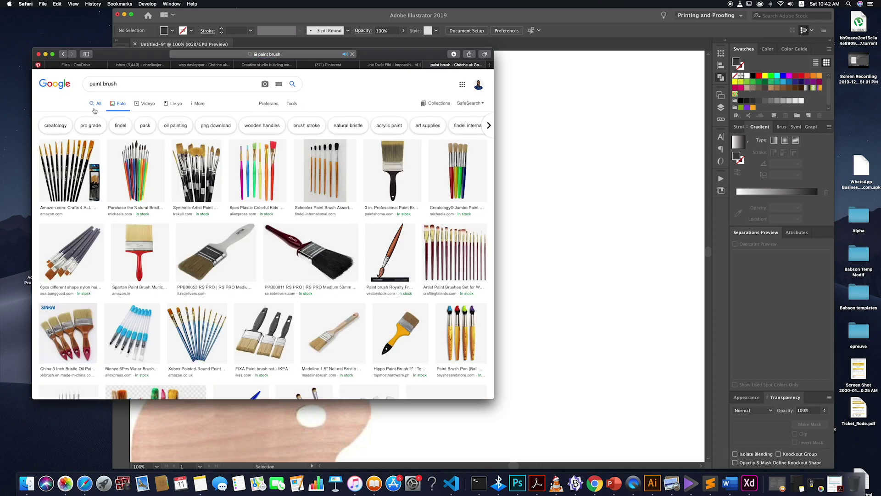
{"action": "scroll", "coordinate": [210, 206], "scroll_direction": "down", "scroll_amount": 1}
{"action": "scroll", "coordinate": [211, 206], "scroll_direction": "down", "scroll_amount": 6}
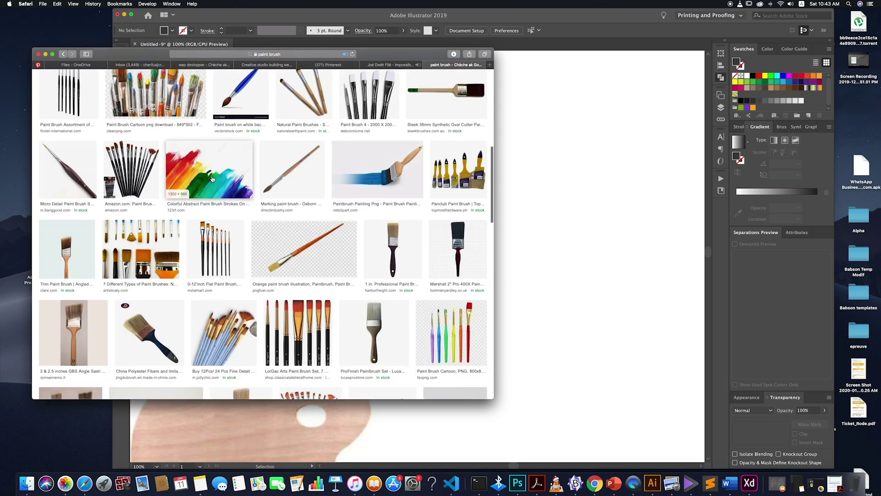
{"action": "scroll", "coordinate": [212, 179], "scroll_direction": "down", "scroll_amount": 5}
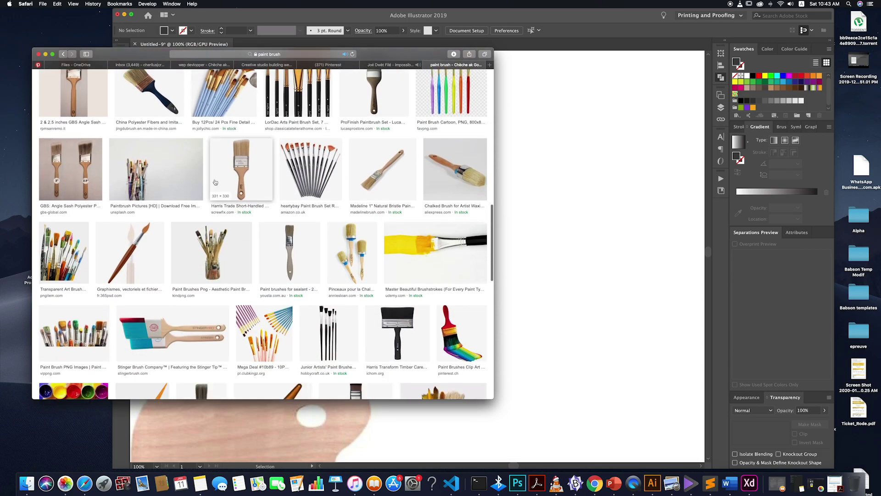
- Refine the image search to "paint brush vector"
{"action": "scroll", "coordinate": [215, 182], "scroll_direction": "up", "scroll_amount": 12}
{"action": "left_click", "coordinate": [142, 83]}
{"action": "type", "text": "vec"}
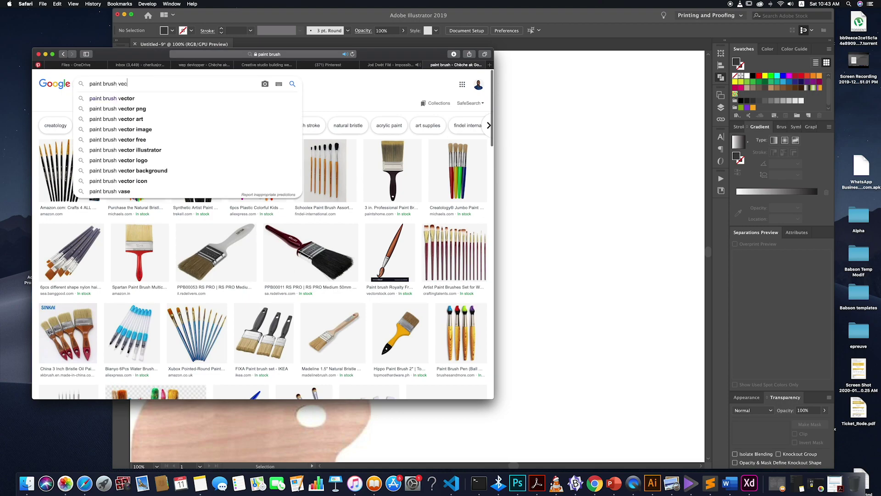
{"action": "type", "text": "tor"}
{"action": "key", "text": "Return"}
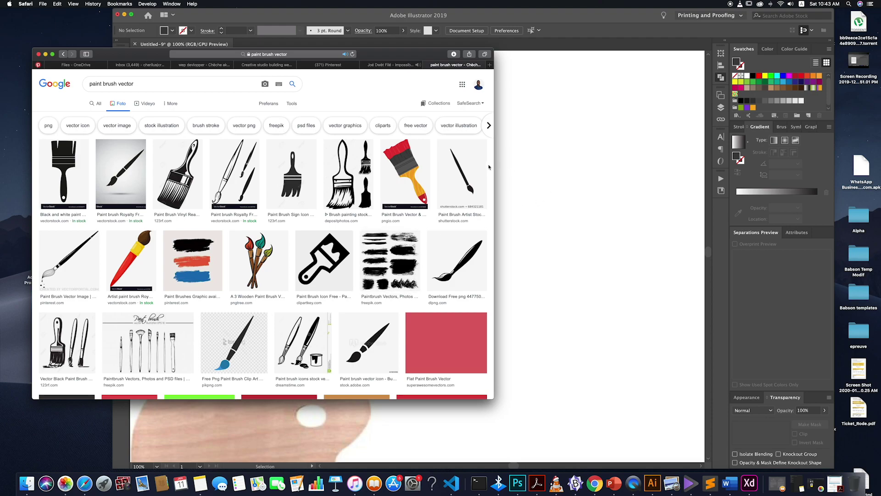
- Preview the solid black diagonal paint brush silhouette from pinterest.com among the related images
{"action": "left_click", "coordinate": [469, 167]}
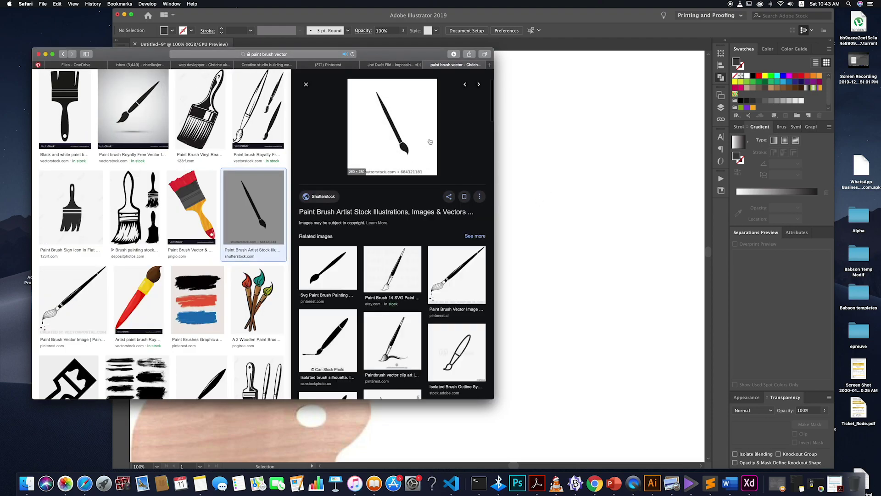
{"action": "left_click", "coordinate": [331, 264]}
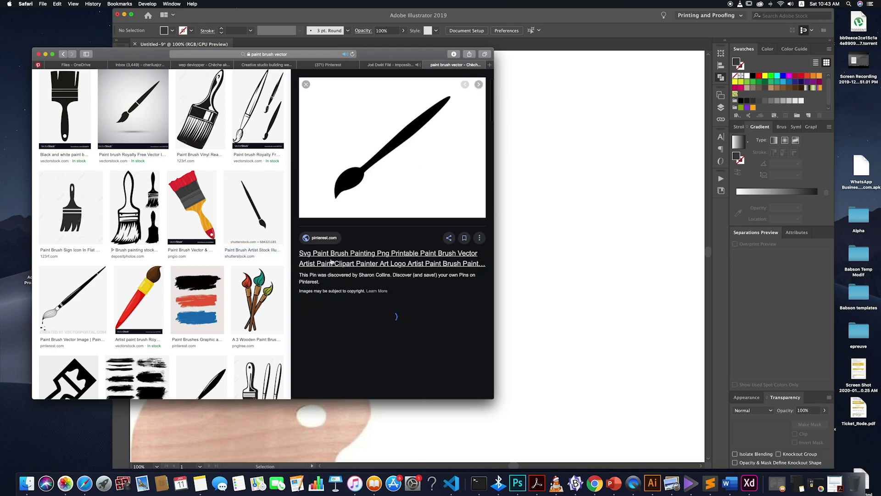
{"action": "left_click", "coordinate": [389, 161]}
{"action": "left_click", "coordinate": [402, 65]}
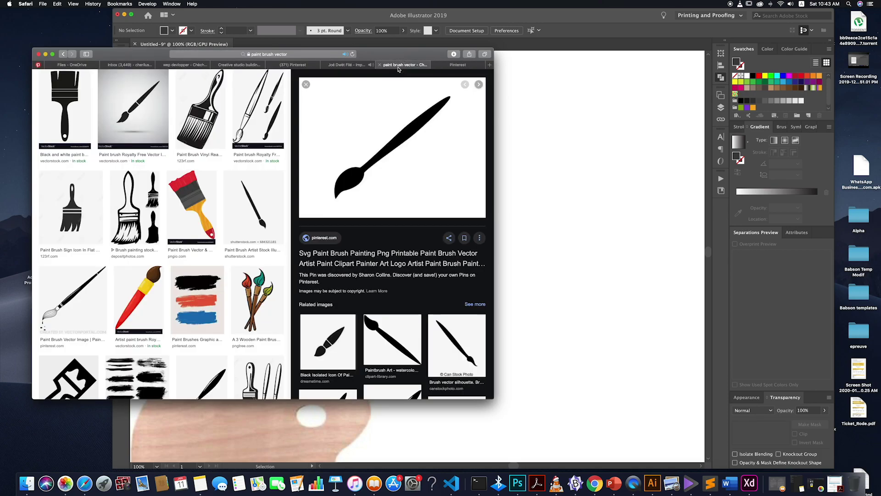
- Copy the black brush silhouette image and paste it into the Illustrator document
{"action": "right_click", "coordinate": [381, 144]}
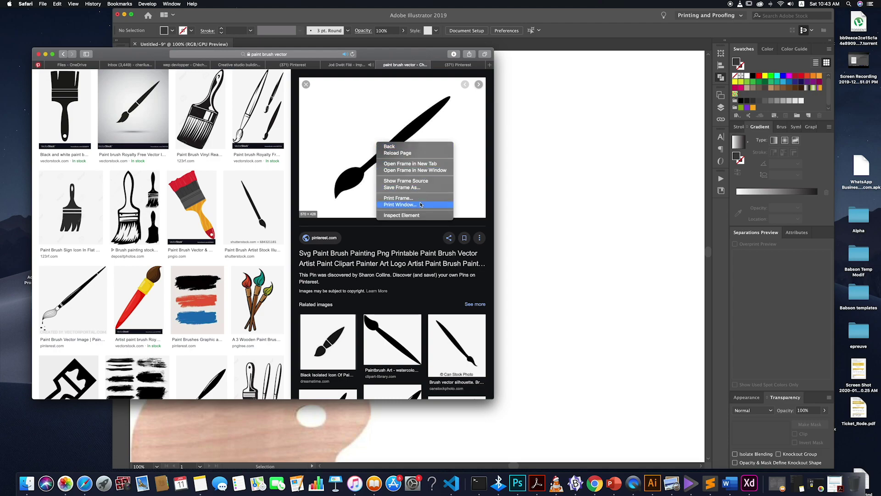
{"action": "left_click", "coordinate": [358, 154]}
{"action": "right_click", "coordinate": [359, 152]}
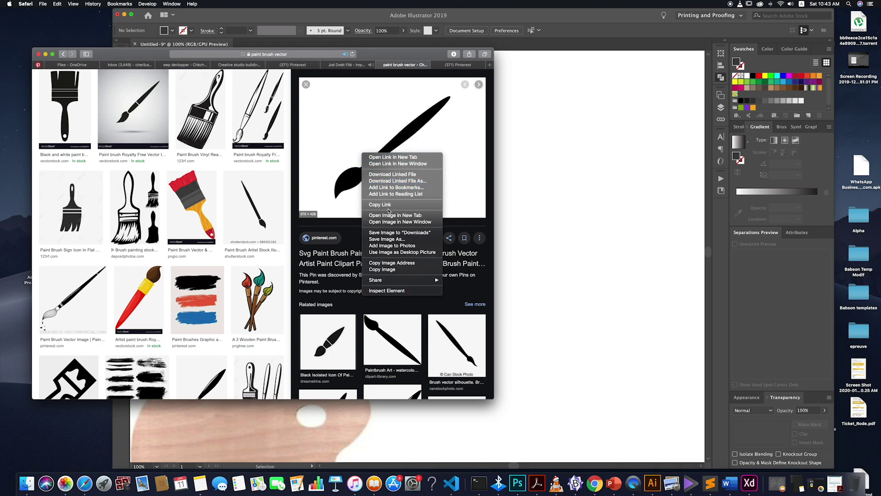
{"action": "left_click", "coordinate": [393, 271]}
{"action": "left_click", "coordinate": [548, 180]}
{"action": "key", "text": "super+v"}
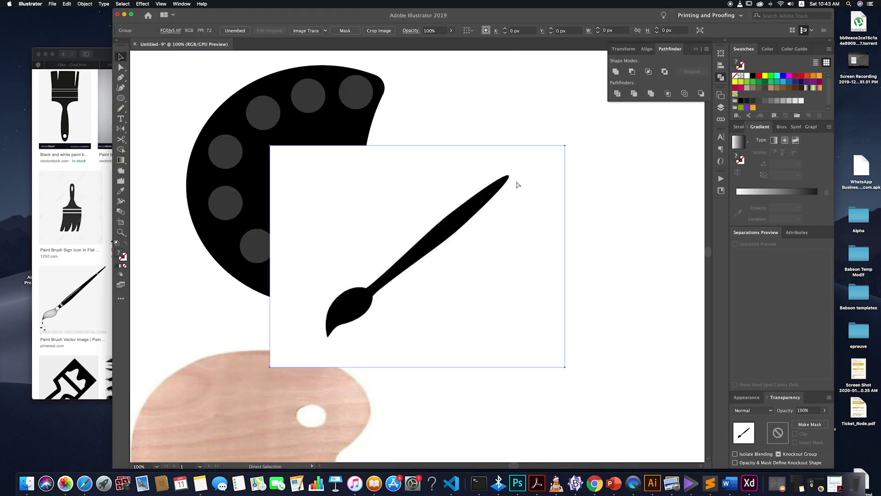
- Run Image Trace on the pasted brush image and expand the tracing into editable paths
{"action": "left_click", "coordinate": [308, 31]}
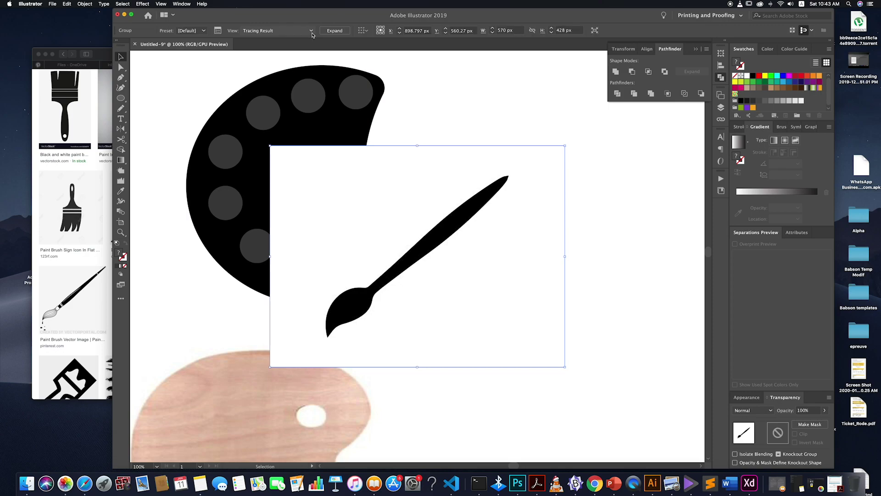
{"action": "left_click", "coordinate": [334, 32]}
{"action": "double_click", "coordinate": [509, 238]}
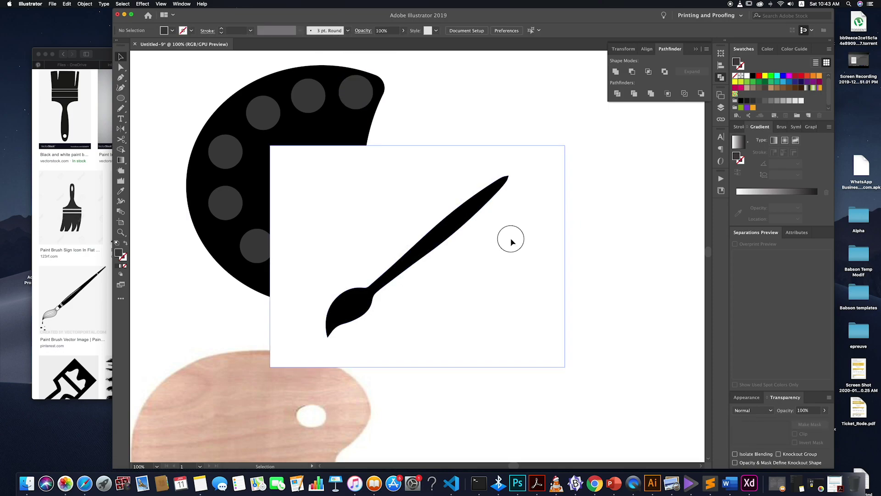
{"action": "key", "text": "Delete"}
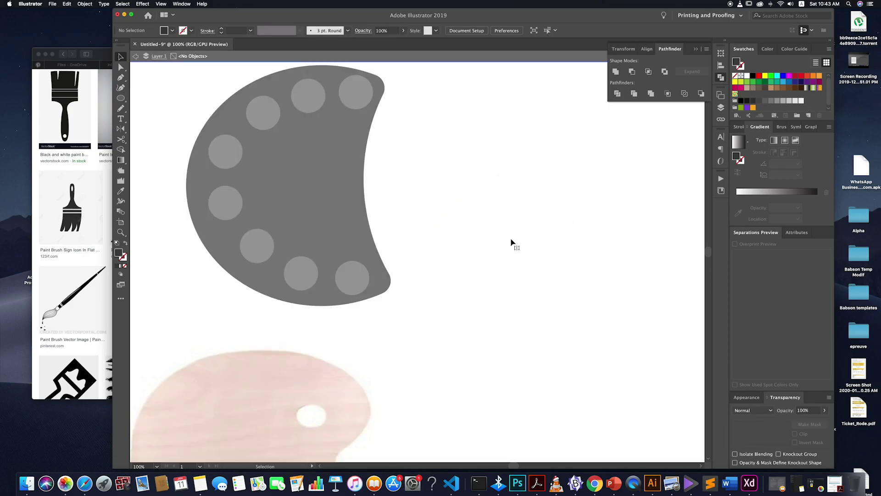
{"action": "key", "text": "cmd+z"}
- Isolate the traced group and delete the white background shape around the brush
{"action": "left_click", "coordinate": [511, 246]}
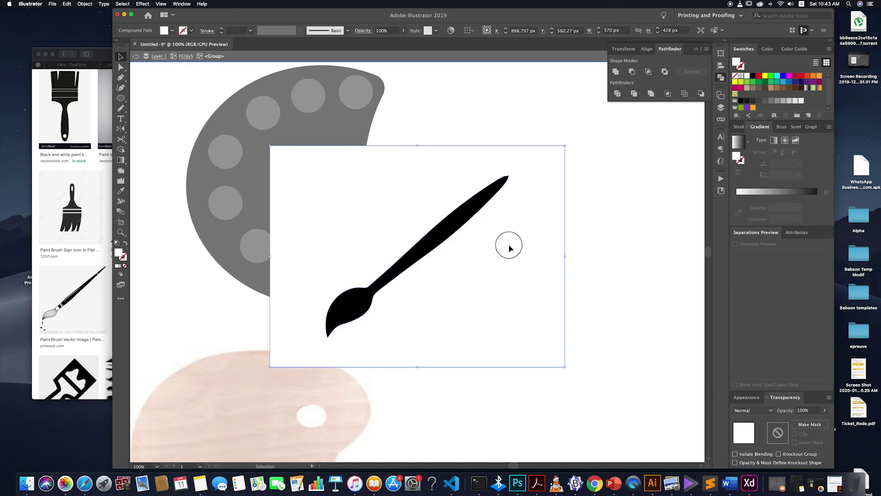
{"action": "double_click", "coordinate": [510, 247]}
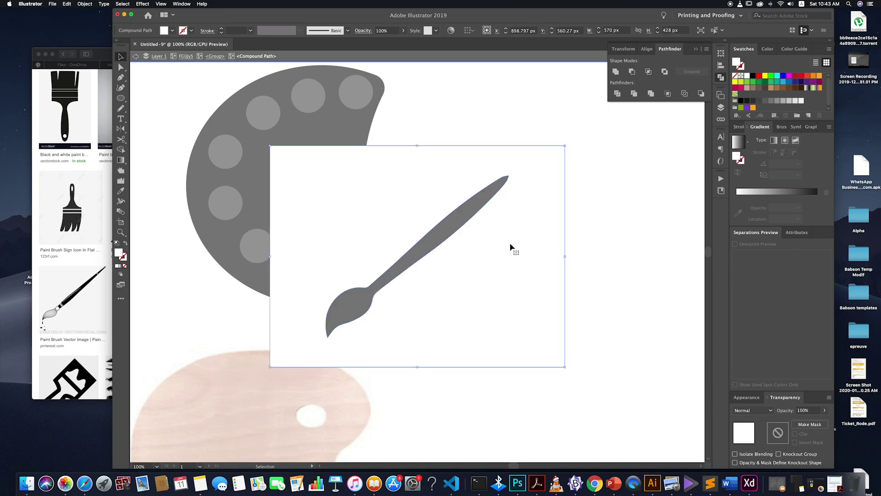
{"action": "double_click", "coordinate": [510, 246]}
- Rotate the brush 90° counterclockwise across the palette and enlarge it to about 438 × 495 px
{"action": "left_click", "coordinate": [459, 217]}
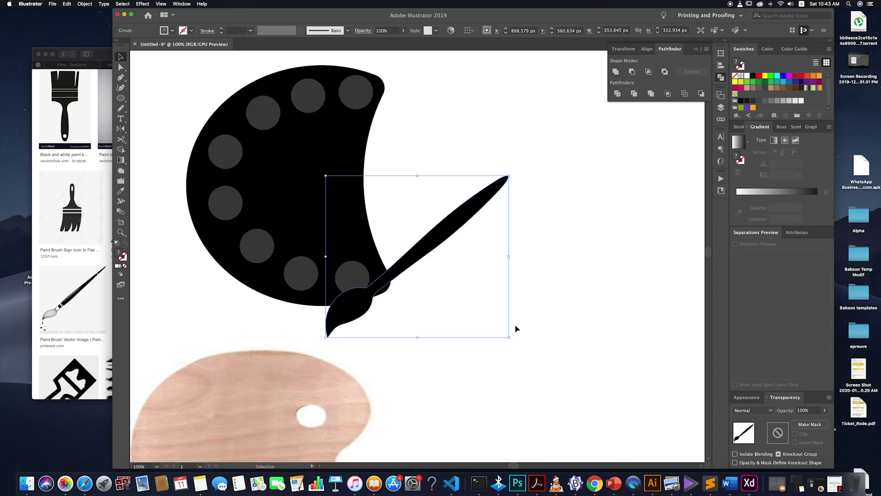
{"action": "mouse_move", "coordinate": [512, 340]}
{"action": "left_mouse_down"}
{"action": "mouse_move", "coordinate": [474, 173]}
{"action": "mouse_move", "coordinate": [468, 217]}
{"action": "left_mouse_up"}
{"action": "left_click_drag", "start_coordinate": [409, 246], "coordinate": [325, 143]}
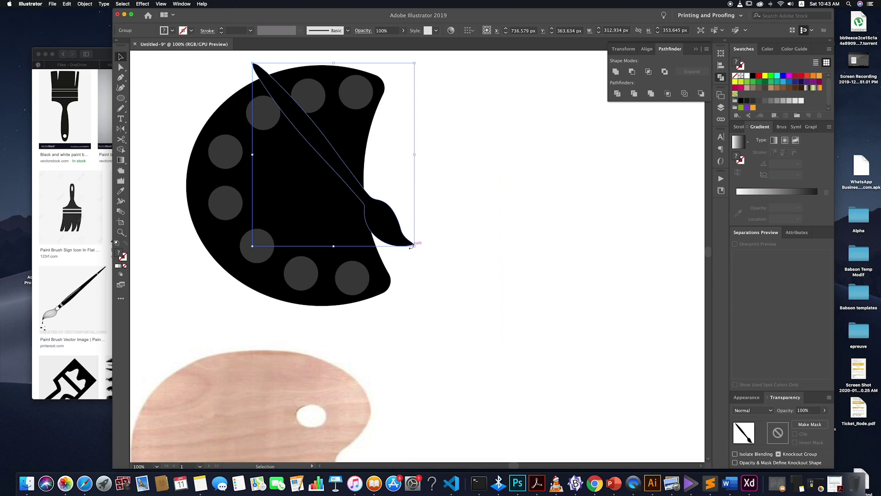
{"action": "left_click", "coordinate": [396, 235]}
{"action": "mouse_move", "coordinate": [395, 235]}
{"action": "left_mouse_down"}
{"action": "mouse_move", "coordinate": [375, 232]}
{"action": "mouse_move", "coordinate": [478, 335]}
{"action": "mouse_move", "coordinate": [456, 360]}
{"action": "mouse_move", "coordinate": [461, 321]}
{"action": "left_mouse_up"}
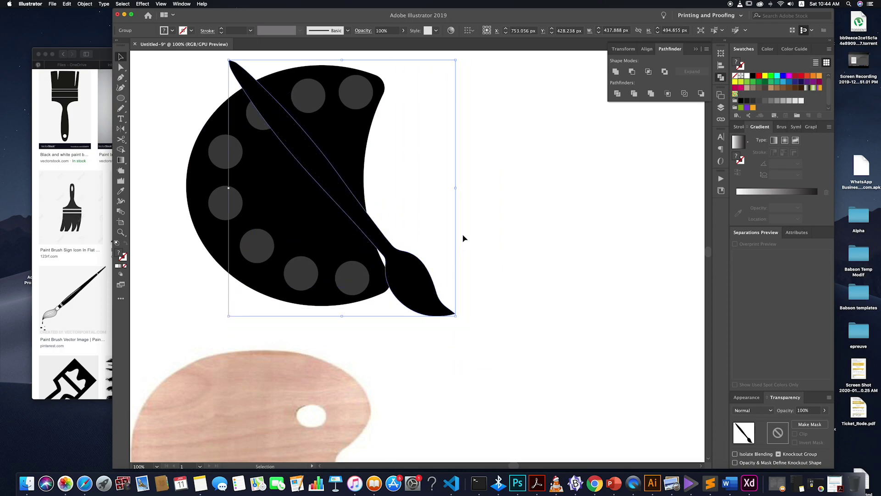
- Fill the brush with the dark gray sampled from one of the palette's paint dots
{"action": "key", "text": "i"}
{"action": "left_click", "coordinate": [313, 106]}
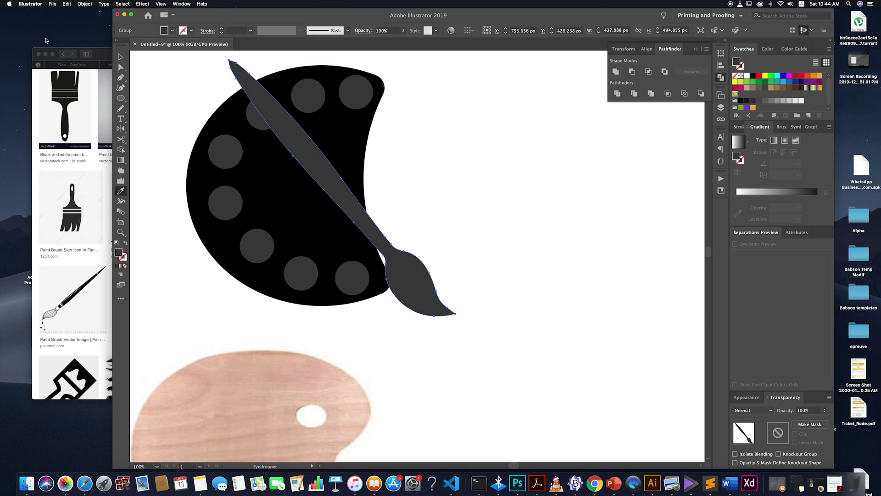
{"action": "left_click", "coordinate": [121, 57]}
{"action": "left_click", "coordinate": [469, 218]}
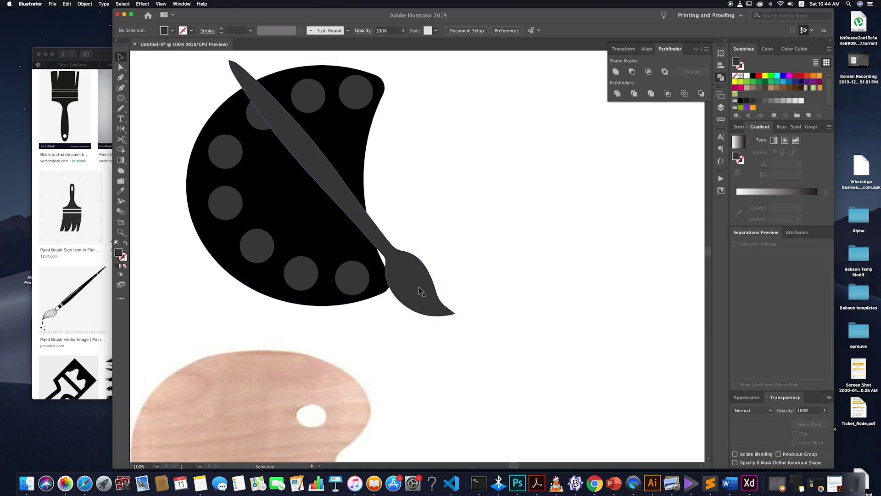
- Move the brush off the palette into the empty area to its right
{"action": "mouse_move", "coordinate": [421, 254]}
{"action": "left_mouse_down"}
{"action": "mouse_move", "coordinate": [556, 289]}
{"action": "mouse_move", "coordinate": [566, 255]}
{"action": "left_mouse_up"}
{"action": "left_click_drag", "start_coordinate": [490, 198], "coordinate": [541, 191]}
{"action": "left_click", "coordinate": [496, 200]}
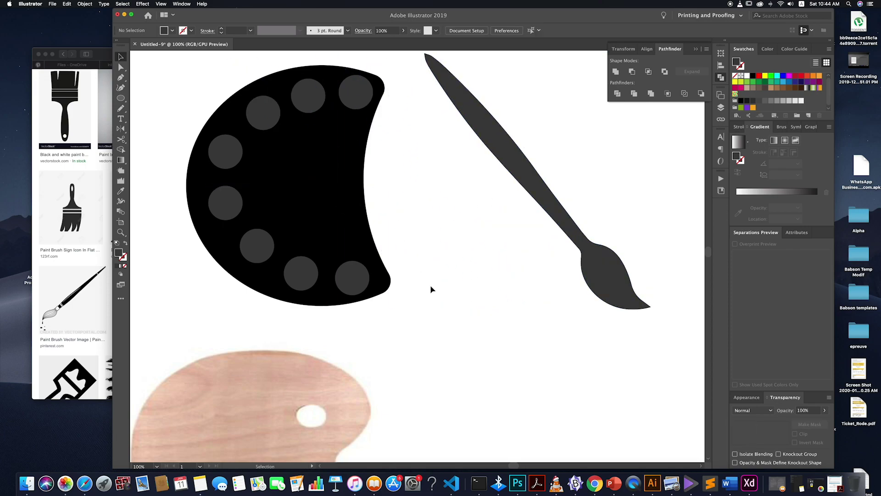
- Rotate the black palette and its paint dots slightly clockwise together, leaving the wooden reference palette out of the selection
{"action": "mouse_move", "coordinate": [404, 338]}
{"action": "left_mouse_down"}
{"action": "mouse_move", "coordinate": [204, 137]}
{"action": "mouse_move", "coordinate": [186, 69]}
{"action": "left_mouse_up"}
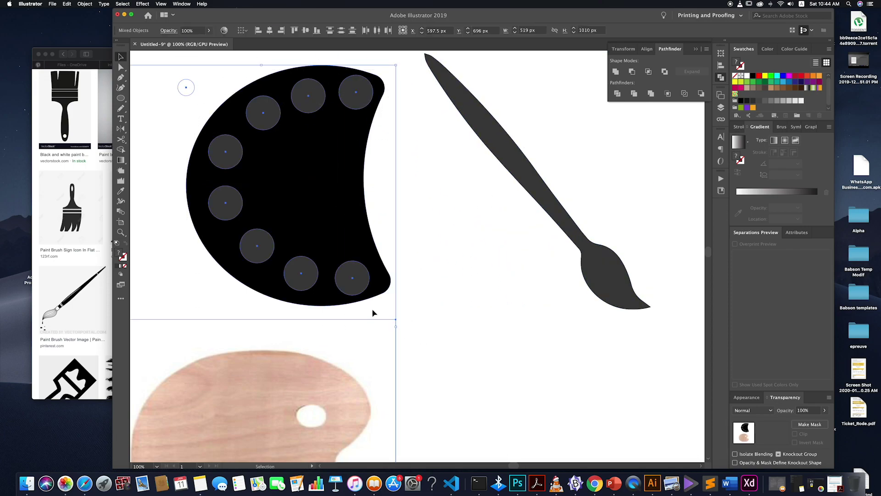
{"action": "left_click", "coordinate": [294, 400], "text": "shift"}
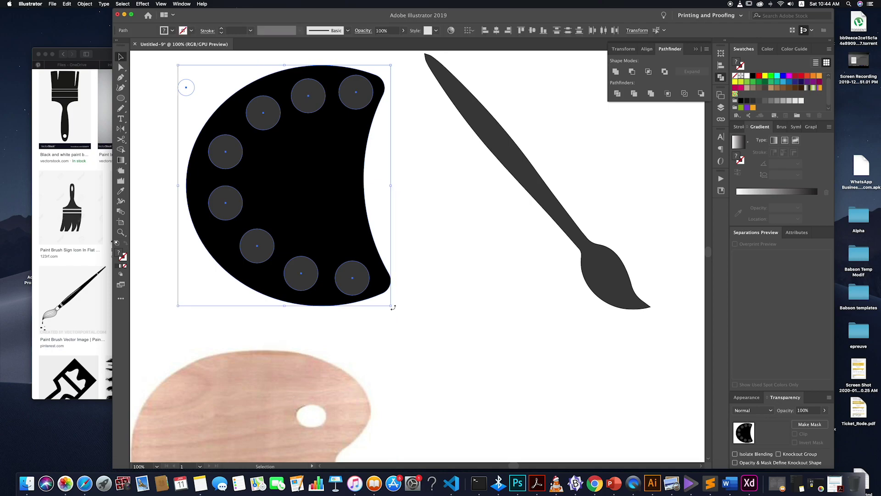
{"action": "left_click_drag", "start_coordinate": [393, 309], "coordinate": [378, 316]}
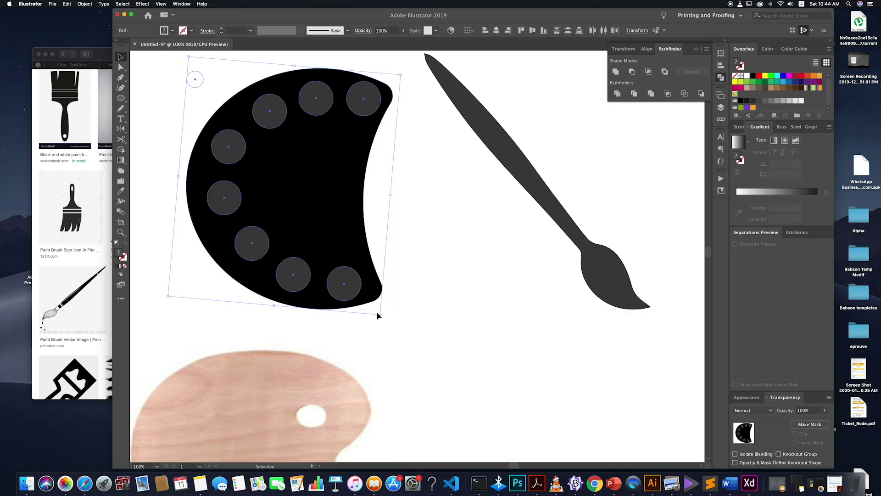
{"action": "left_click", "coordinate": [412, 282]}
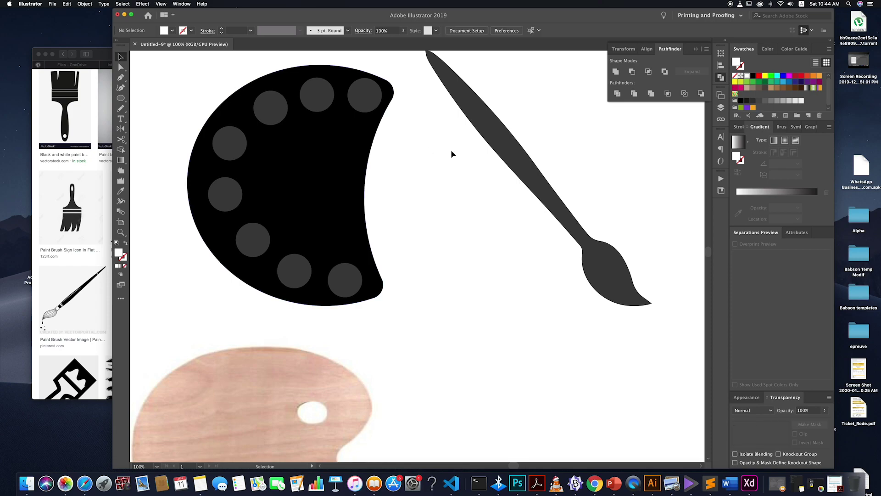
- Try the brush diagonally across the palette, and shift it back toward the palette's right edge
{"action": "mouse_move", "coordinate": [523, 181]}
{"action": "left_mouse_down"}
{"action": "mouse_move", "coordinate": [447, 177]}
{"action": "mouse_move", "coordinate": [343, 191]}
{"action": "mouse_move", "coordinate": [313, 177]}
{"action": "mouse_move", "coordinate": [316, 159]}
{"action": "left_mouse_up"}
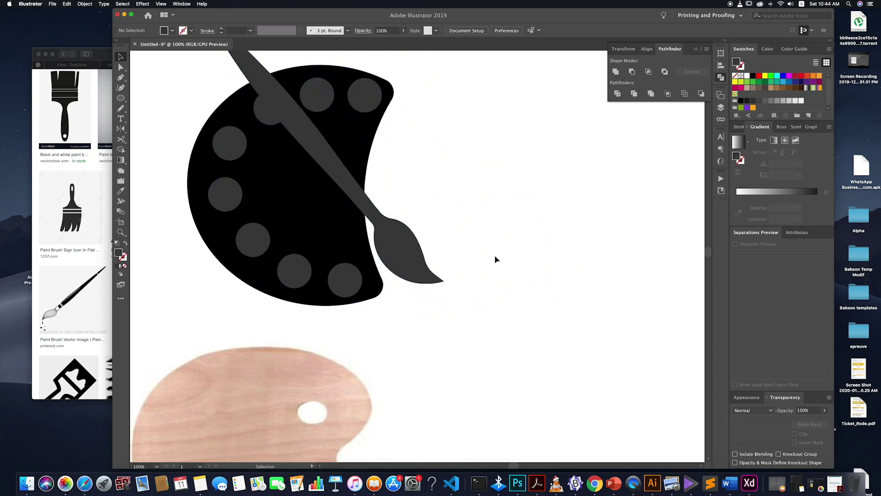
{"action": "left_click_drag", "start_coordinate": [394, 232], "coordinate": [409, 252]}
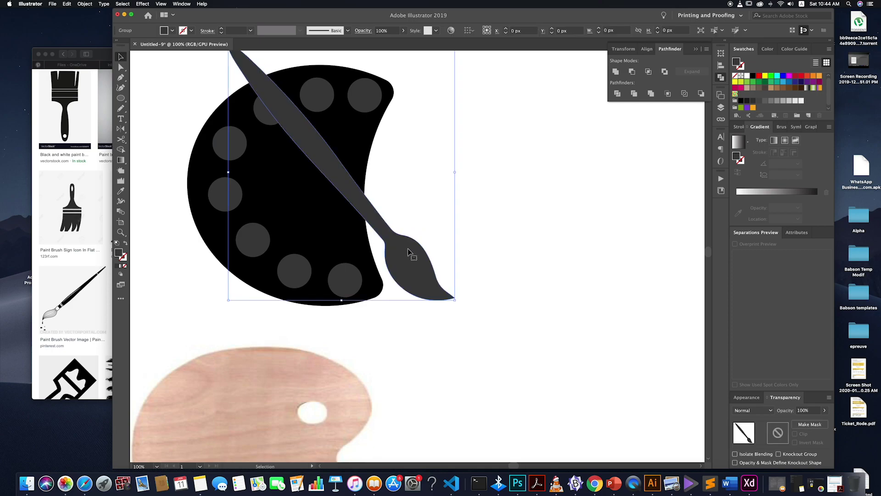
{"action": "left_click", "coordinate": [528, 245]}
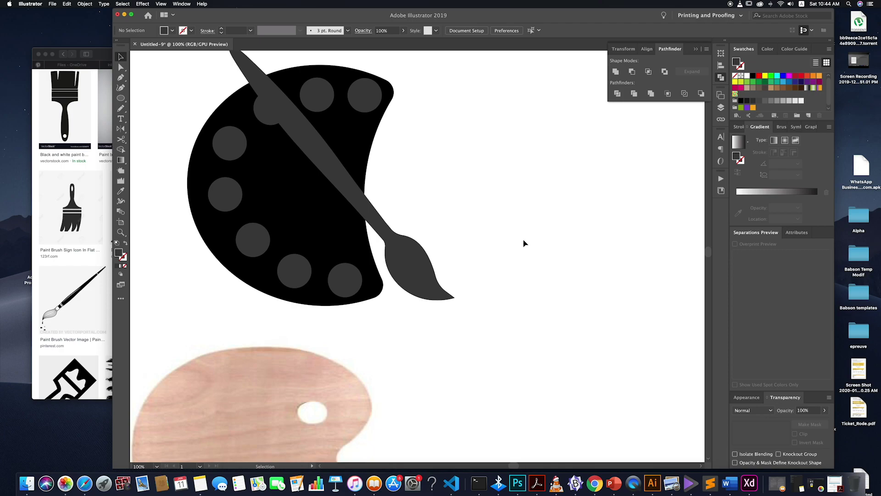
{"action": "mouse_move", "coordinate": [404, 243]}
{"action": "left_mouse_down"}
{"action": "mouse_move", "coordinate": [393, 249]}
{"action": "mouse_move", "coordinate": [479, 227]}
{"action": "left_mouse_up"}
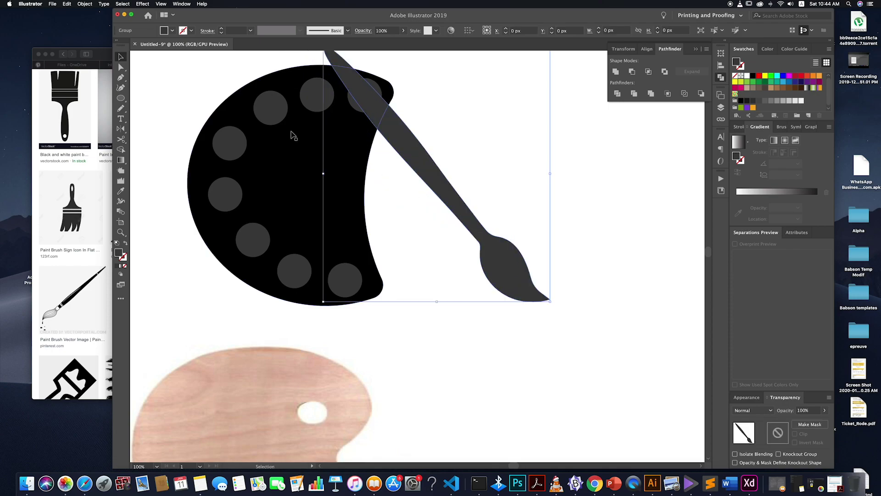
- Add a white circle about 160 px wide in the middle of the palette from a copied paint dot
{"action": "left_click", "coordinate": [271, 116]}
{"action": "left_click_drag", "start_coordinate": [272, 117], "coordinate": [372, 216]}
{"action": "left_click_drag", "start_coordinate": [314, 192], "coordinate": [313, 190]}
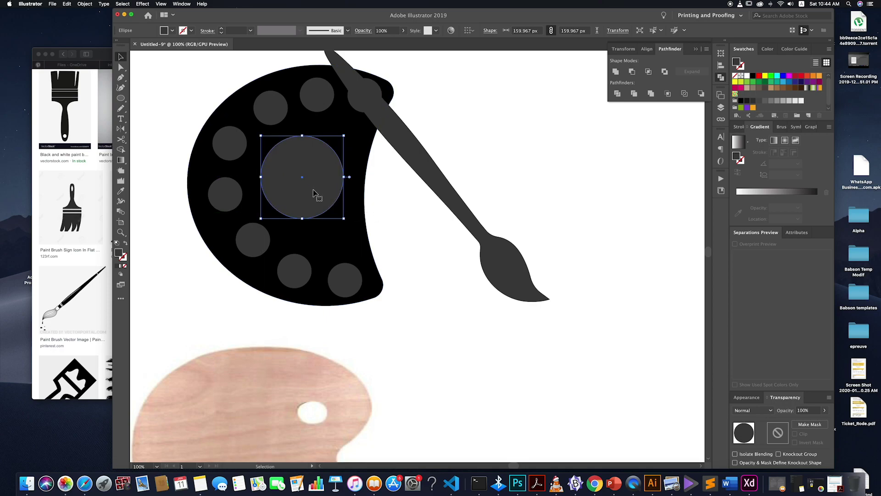
{"action": "key", "text": "i"}
{"action": "left_click", "coordinate": [512, 79]}
{"action": "key", "text": "v"}
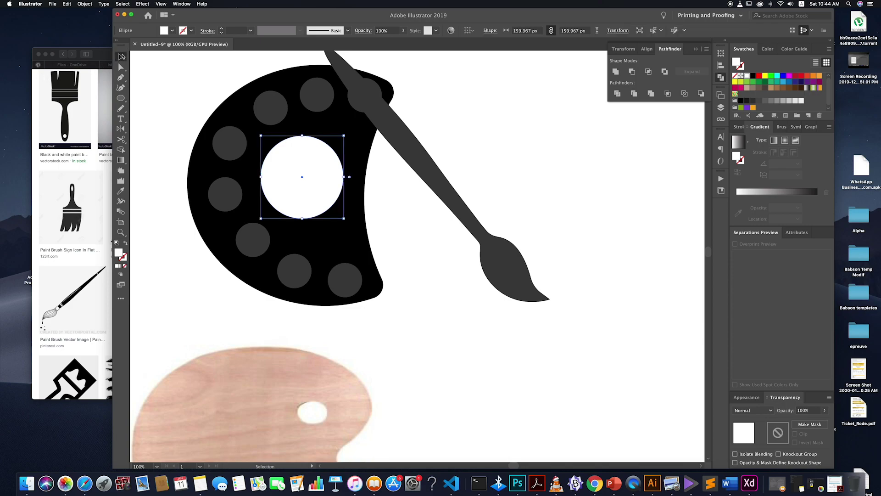
- Place the brush diagonally over the white circle, with its bristles at the palette's lower-right end
{"action": "left_click", "coordinate": [477, 182]}
{"action": "left_click_drag", "start_coordinate": [429, 188], "coordinate": [334, 195]}
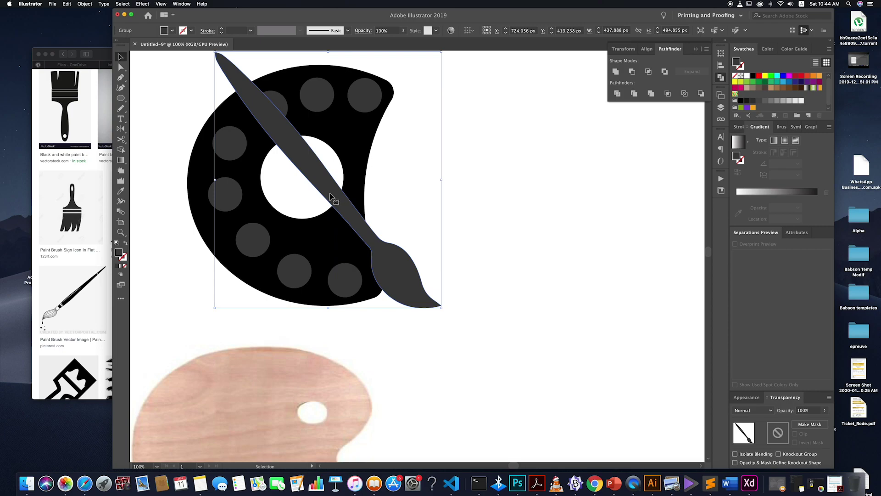
{"action": "left_click", "coordinate": [481, 214]}
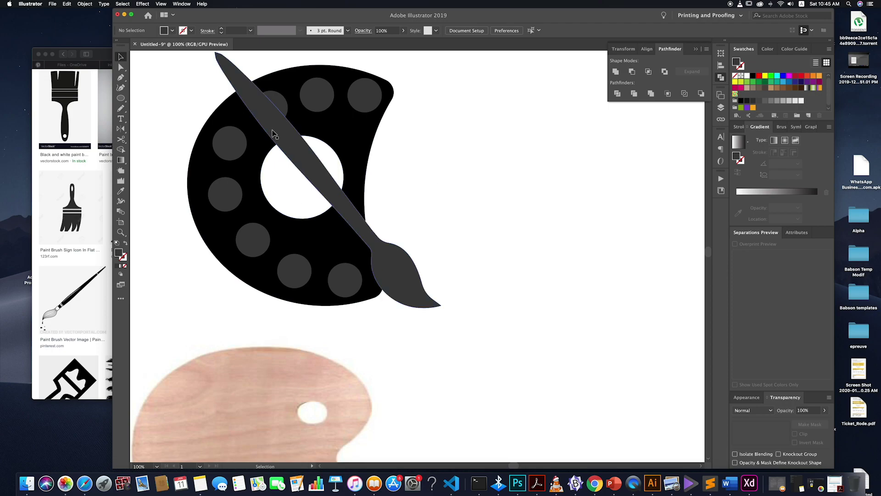
{"action": "left_click", "coordinate": [289, 135]}
{"action": "left_click", "coordinate": [489, 151]}
{"action": "left_click", "coordinate": [342, 140]}
{"action": "left_click", "coordinate": [478, 151]}
{"action": "scroll", "coordinate": [453, 194], "scroll_direction": "down", "scroll_amount": 2}
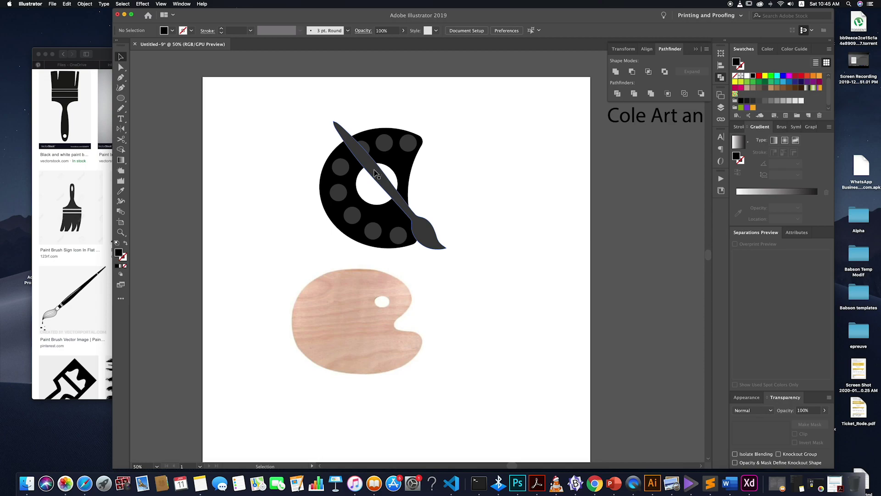
{"action": "scroll", "coordinate": [374, 174], "scroll_direction": "up", "scroll_amount": 1}
{"action": "scroll", "coordinate": [374, 175], "scroll_direction": "down", "scroll_amount": 2}
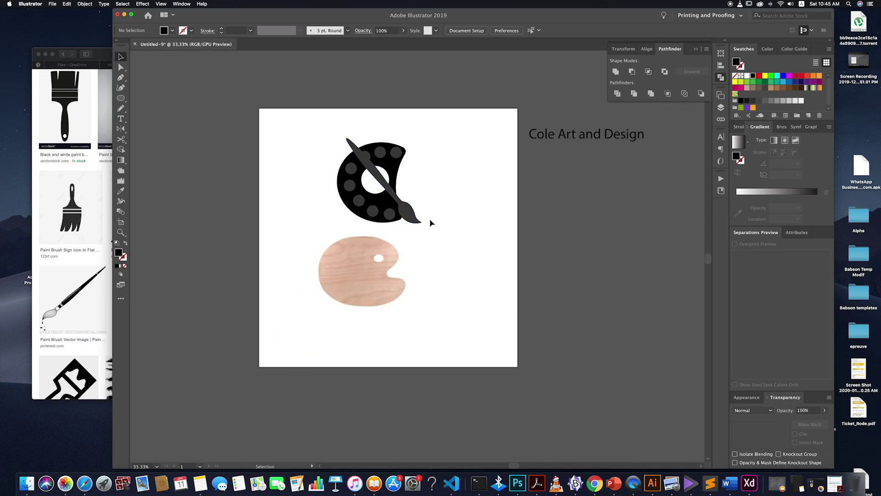
{"action": "scroll", "coordinate": [430, 222], "scroll_direction": "up", "scroll_amount": 1}
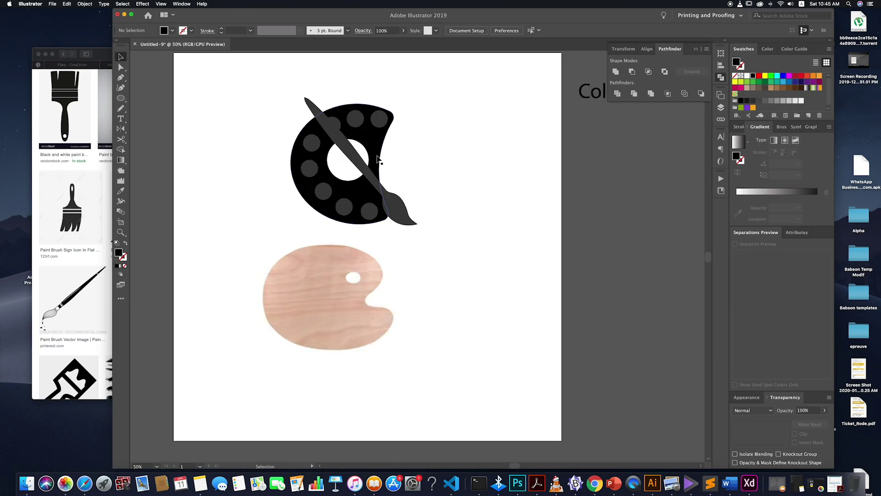
{"action": "left_click", "coordinate": [343, 146]}
{"action": "left_click", "coordinate": [479, 145]}
- Try Pathfinder Divide on the palette and the overlapping brush, and isolate one of the resulting pieces
{"action": "left_click", "coordinate": [360, 138]}
{"action": "key", "text": "super+a"}
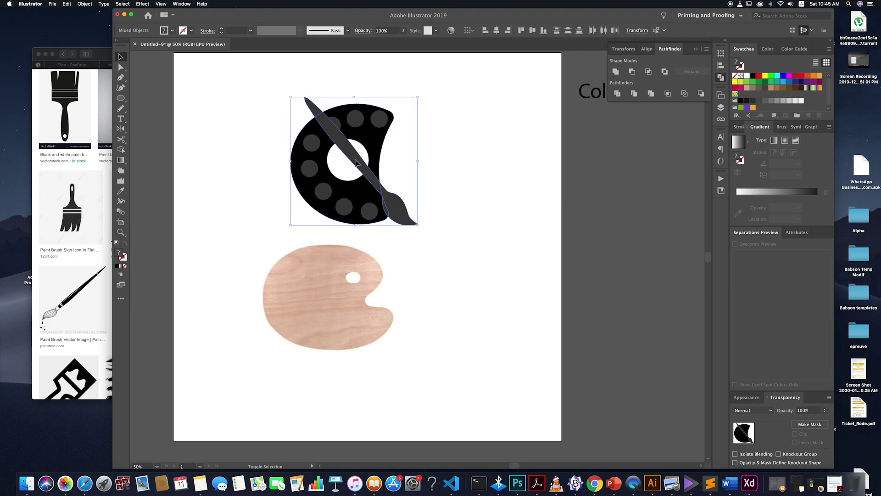
{"action": "left_click", "coordinate": [618, 93]}
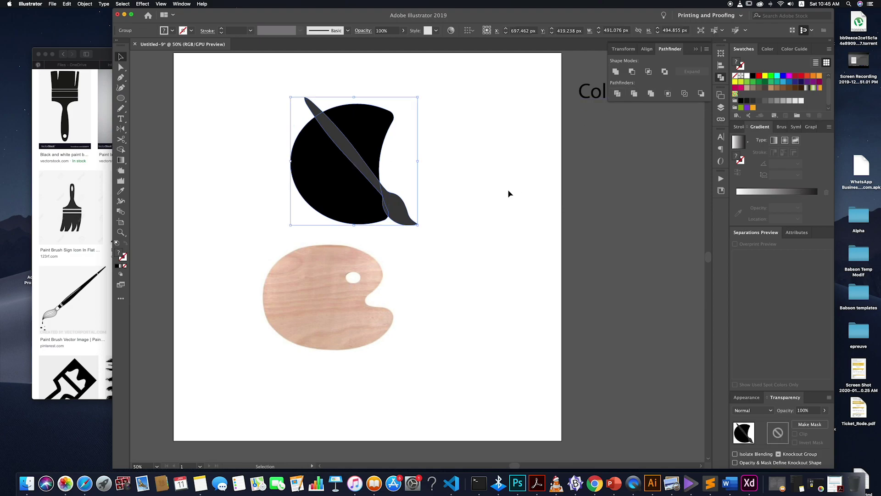
{"action": "key", "text": "super+z"}
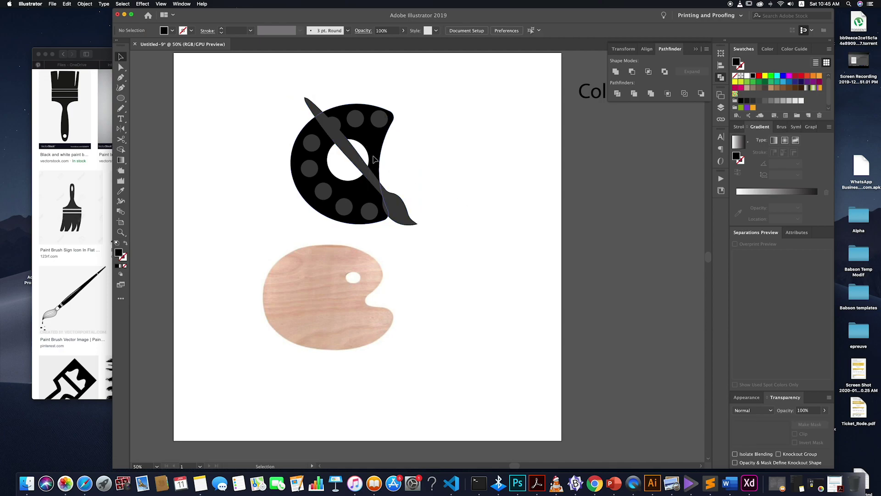
{"action": "left_click", "coordinate": [374, 159]}
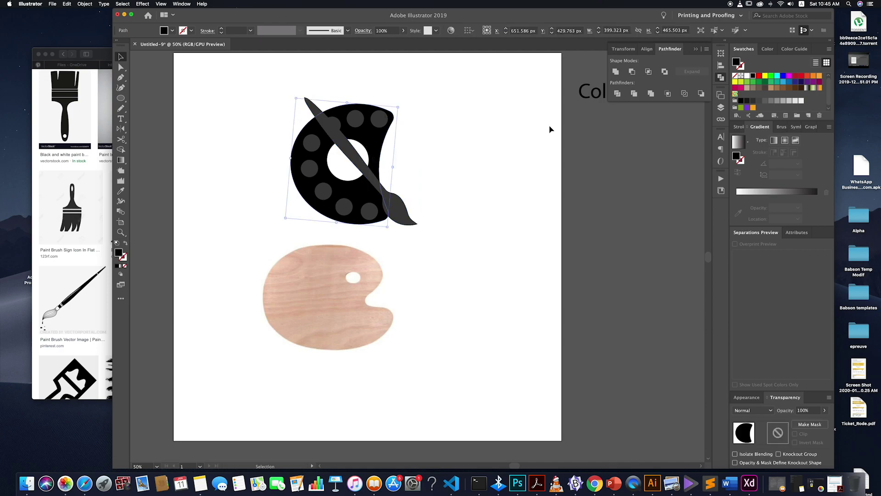
{"action": "left_click", "coordinate": [352, 156], "text": "shift"}
{"action": "left_click", "coordinate": [618, 94]}
{"action": "left_click", "coordinate": [505, 148]}
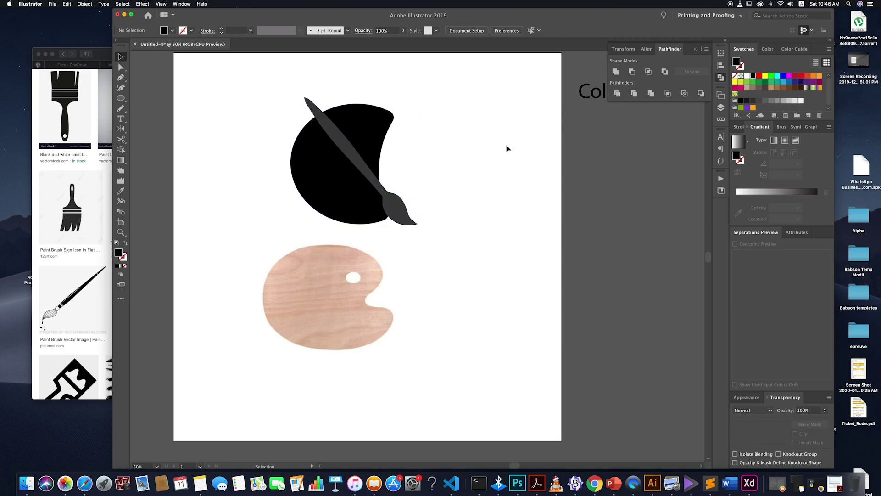
{"action": "double_click", "coordinate": [345, 168]}
{"action": "left_click", "coordinate": [344, 168]}
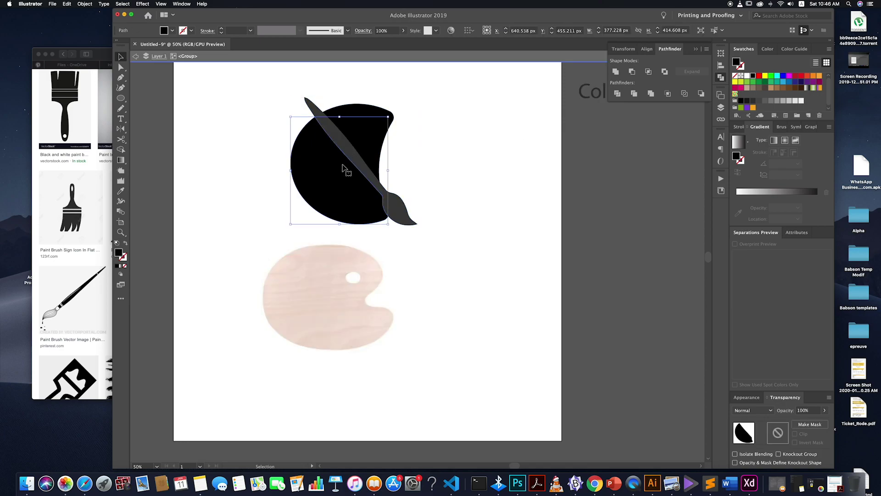
{"action": "double_click", "coordinate": [445, 186]}
- Cut the white circle out of the black palette shape to make a real hole
{"action": "left_click", "coordinate": [351, 179]}
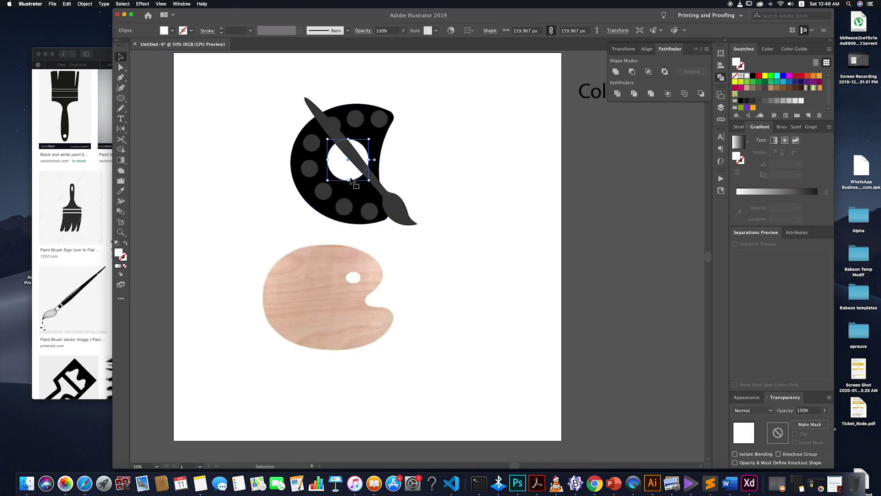
{"action": "left_click", "coordinate": [366, 194]}
{"action": "left_click", "coordinate": [494, 143]}
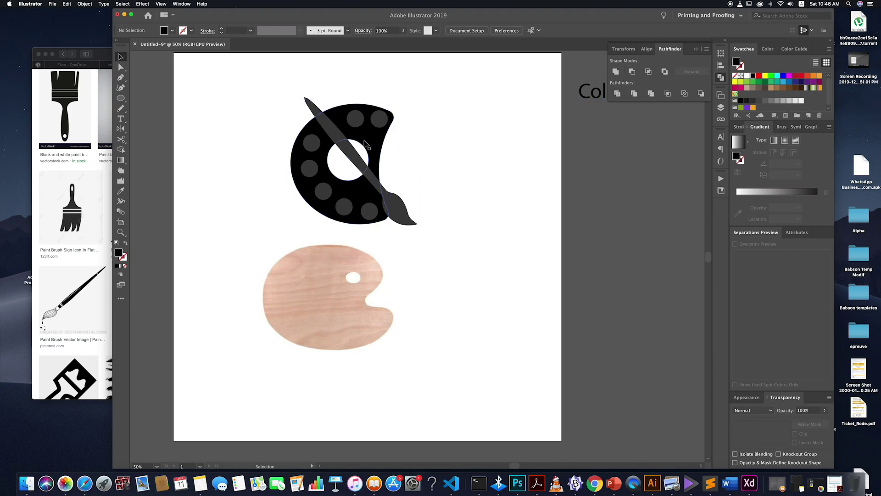
- Apply Pathfinder Divide to the black palette and the brush, leaving the paint dots out of the selection
{"action": "left_click", "coordinate": [366, 145]}
{"action": "left_click", "coordinate": [354, 162], "text": "shift"}
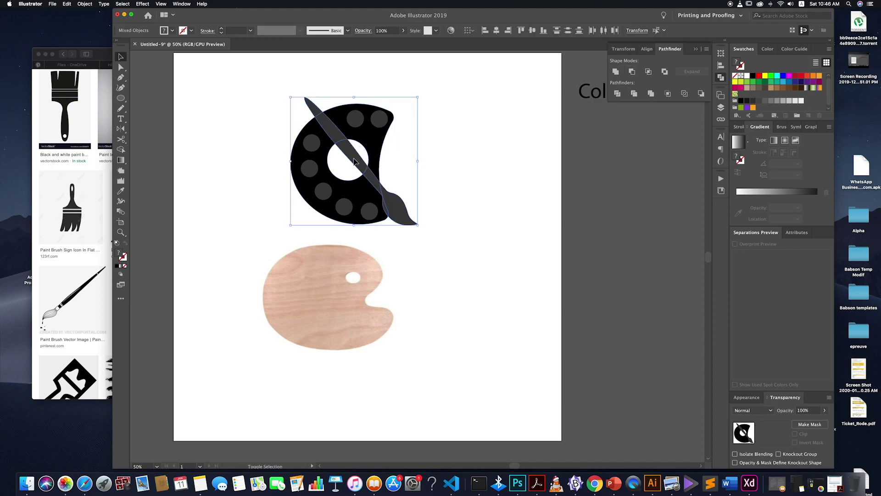
{"action": "left_click", "coordinate": [617, 94]}
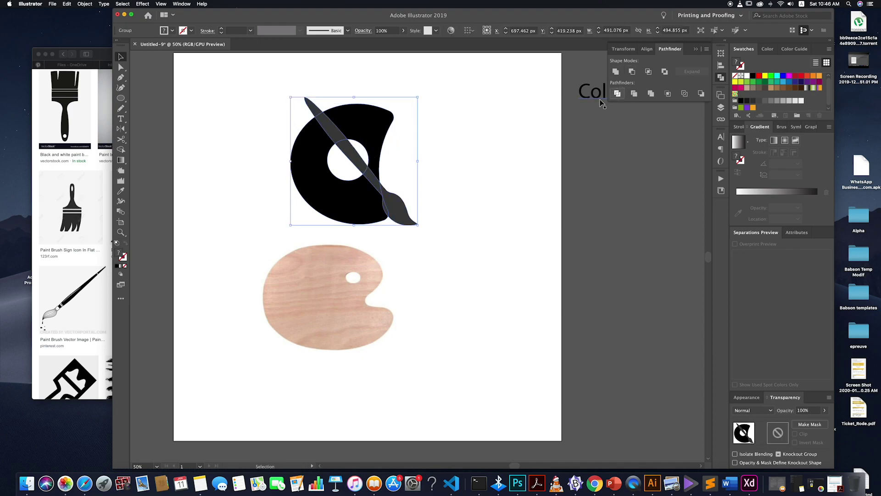
{"action": "left_click", "coordinate": [468, 144]}
- Send the divided palette and brush group to the back, behind the paint dots
{"action": "left_click", "coordinate": [361, 199]}
{"action": "right_click", "coordinate": [390, 198]}
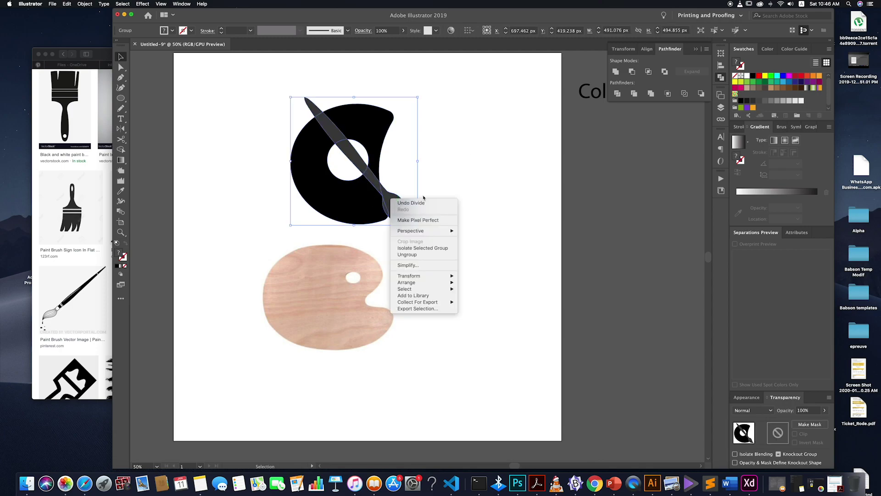
{"action": "mouse_move", "coordinate": [413, 283]}
{"action": "left_click", "coordinate": [487, 303]}
{"action": "left_click", "coordinate": [461, 202]}
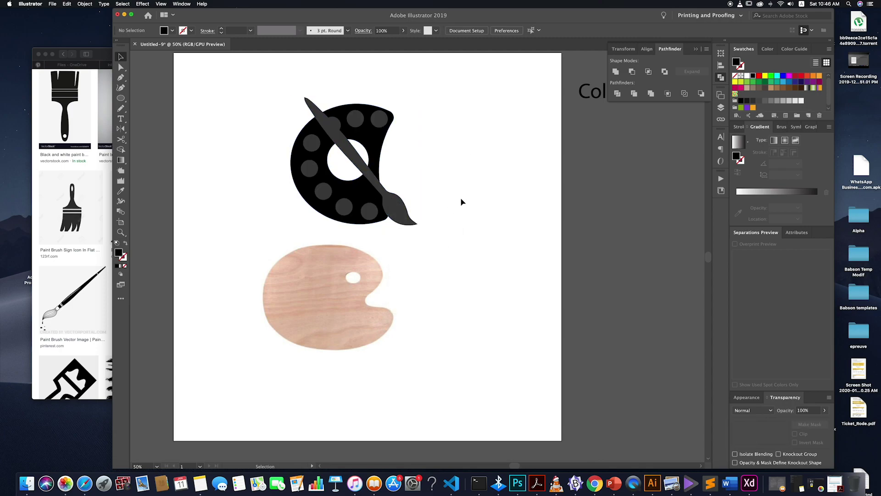
- Try deleting the brush segment that crosses the palette's upper-left band inside the divided group
{"action": "double_click", "coordinate": [337, 141]}
{"action": "left_click", "coordinate": [338, 141]}
{"action": "key", "text": "Delete"}
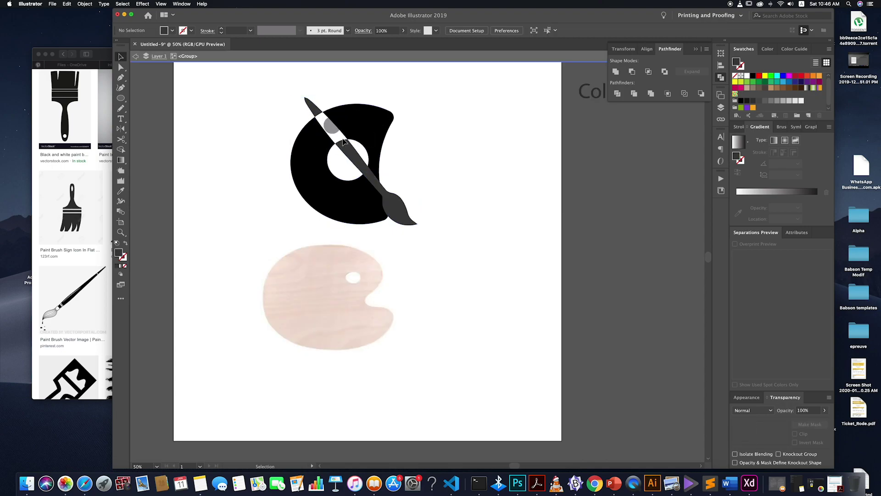
{"action": "double_click", "coordinate": [447, 145]}
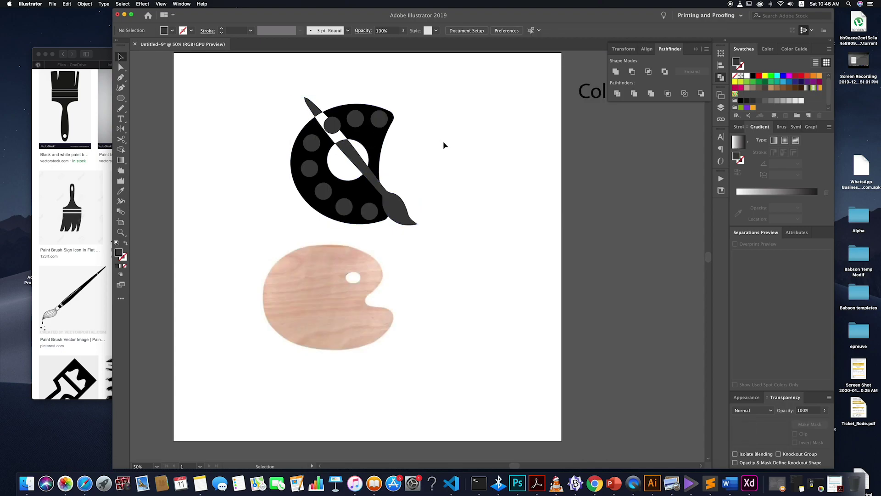
- Fill the brush segment crossing the palette's upper-left band with the black sampled from the palette
{"action": "double_click", "coordinate": [340, 140]}
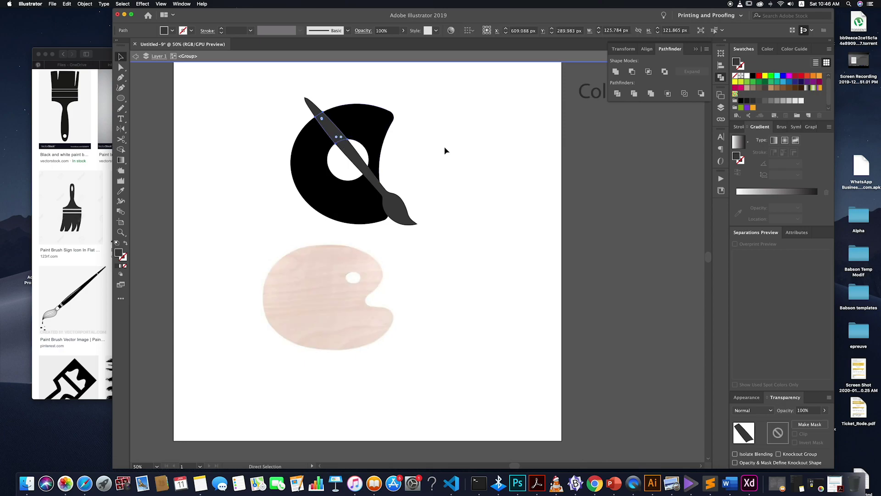
{"action": "left_click", "coordinate": [325, 137]}
{"action": "key", "text": "i"}
{"action": "left_click", "coordinate": [364, 128]}
{"action": "left_click", "coordinate": [120, 57]}
{"action": "double_click", "coordinate": [193, 102]}
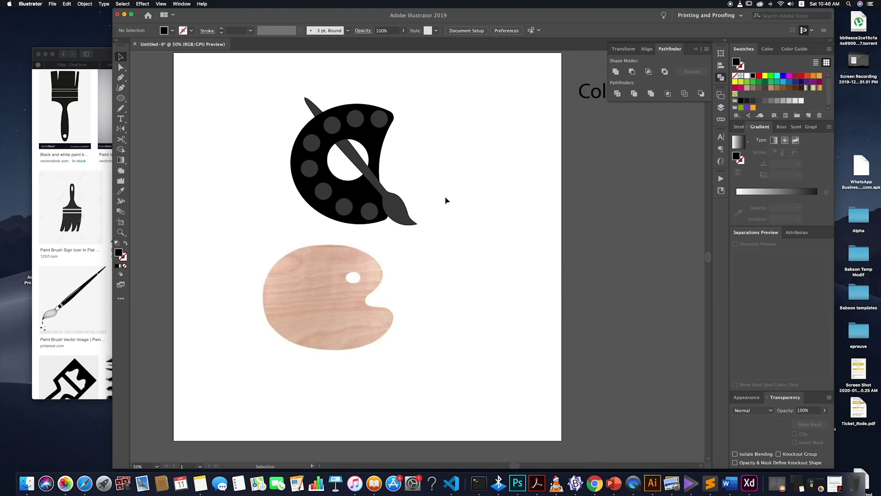
{"action": "scroll", "coordinate": [403, 203], "scroll_direction": "down", "scroll_amount": 3}
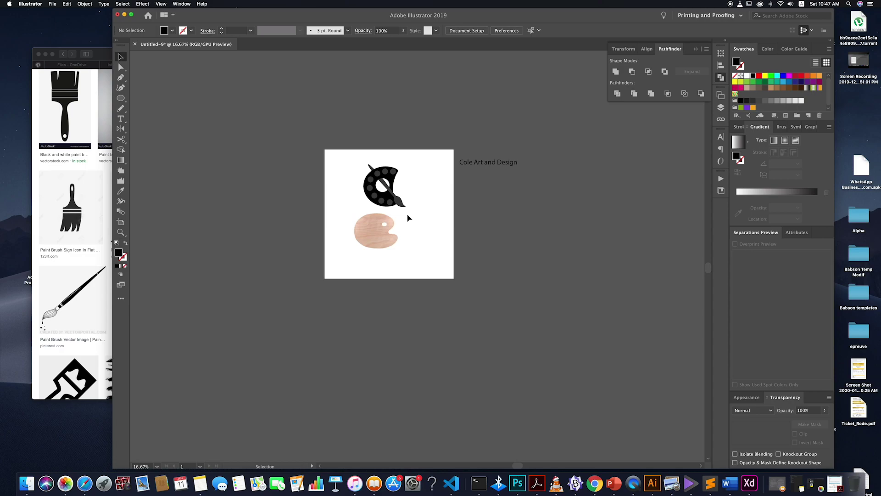
{"action": "scroll", "coordinate": [408, 218], "scroll_direction": "up", "scroll_amount": 3}
{"action": "scroll", "coordinate": [409, 217], "scroll_direction": "down", "scroll_amount": 1}
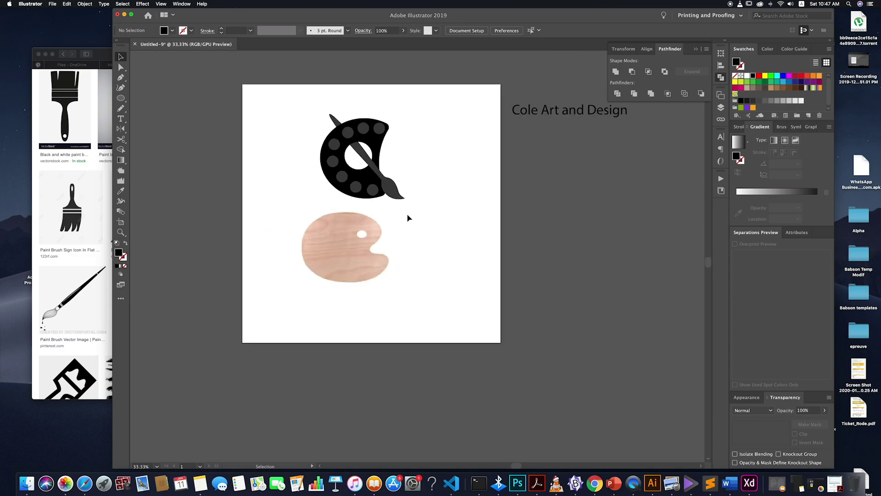
{"action": "left_click", "coordinate": [342, 128]}
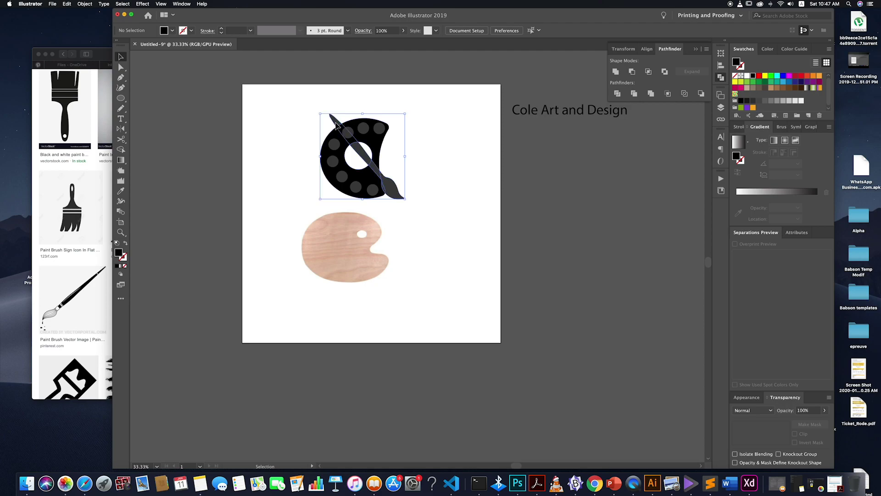
{"action": "left_click", "coordinate": [436, 152]}
{"action": "scroll", "coordinate": [373, 144], "scroll_direction": "up", "scroll_amount": 1}
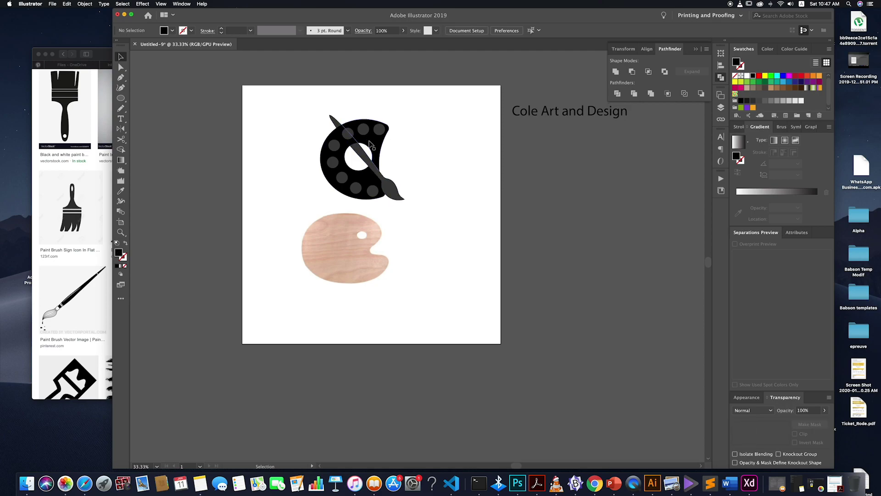
{"action": "left_click_drag", "start_coordinate": [371, 145], "coordinate": [371, 146]}
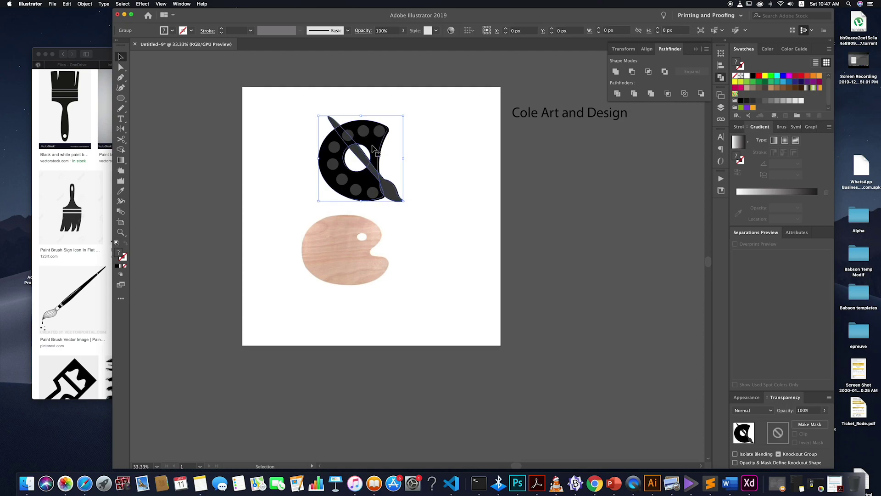
{"action": "left_click", "coordinate": [409, 152]}
- Unite the black pieces of the palette into one shape inside the isolated group
{"action": "double_click", "coordinate": [377, 146]}
{"action": "left_click", "coordinate": [374, 148]}
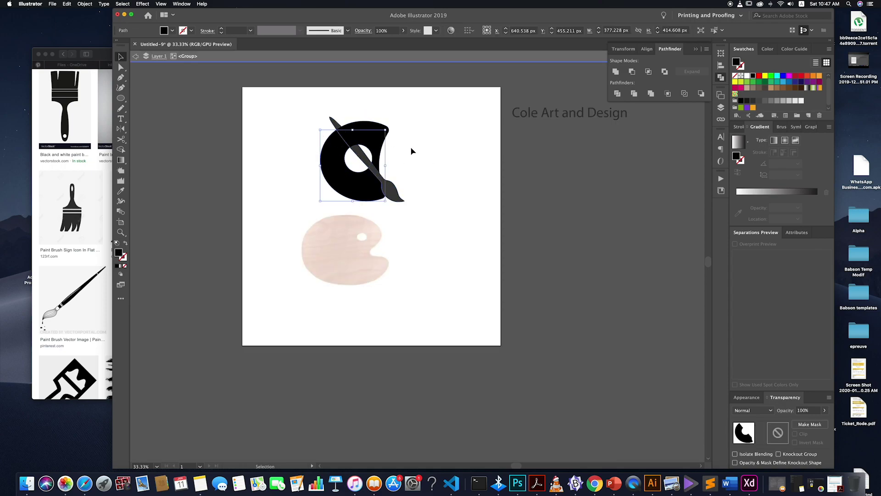
{"action": "left_click", "coordinate": [371, 137], "text": "shift"}
{"action": "left_click", "coordinate": [370, 134], "text": "shift"}
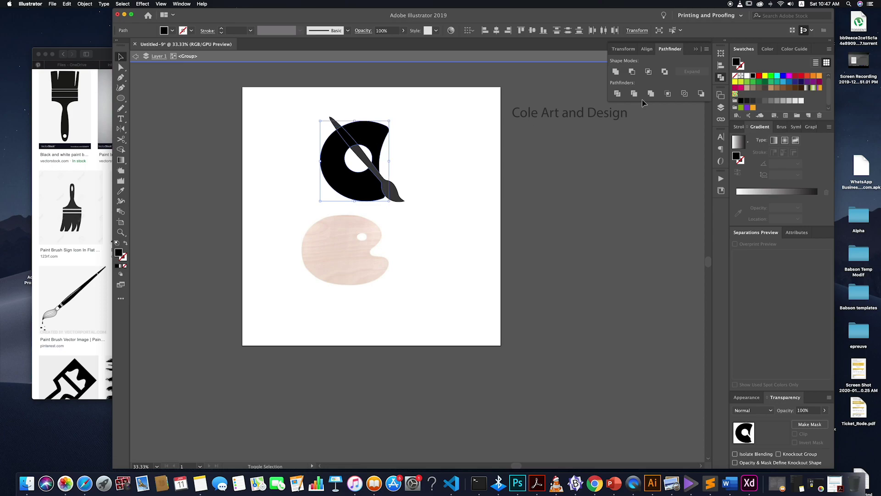
{"action": "left_click", "coordinate": [616, 71]}
{"action": "double_click", "coordinate": [523, 196]}
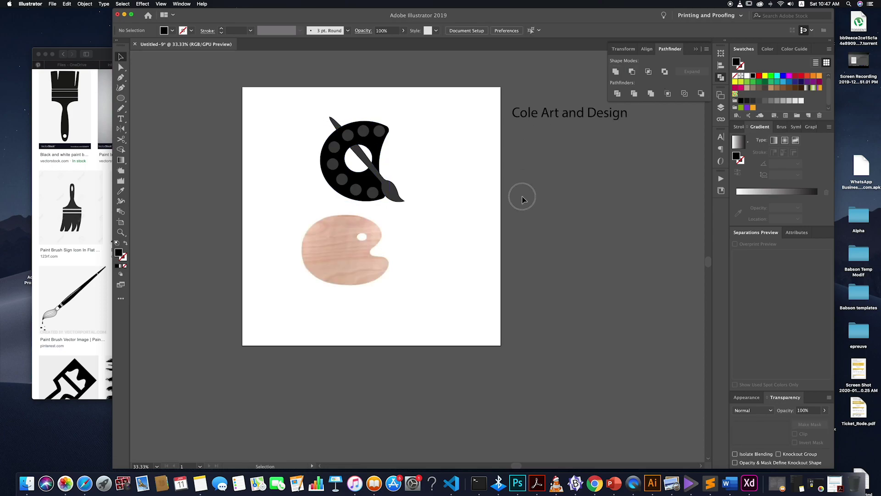
- Duplicate the black palette shape inside its isolated group, offset slightly to the left of the original
{"action": "double_click", "coordinate": [378, 148]}
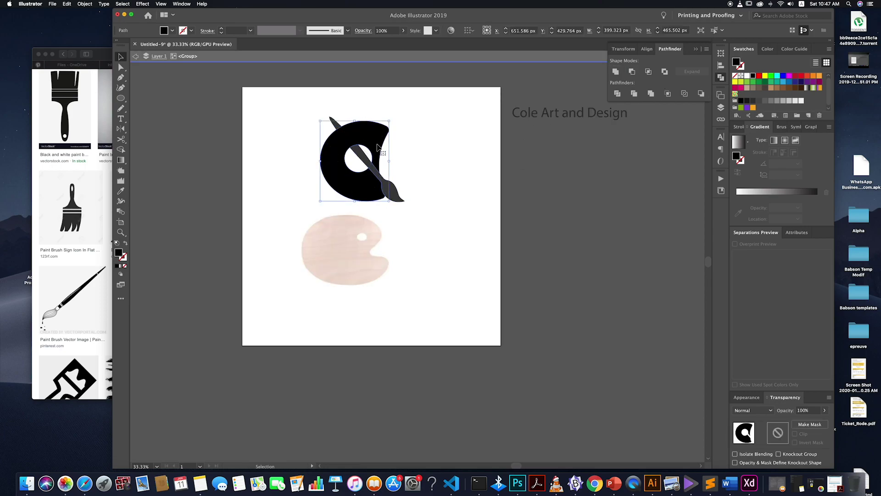
{"action": "left_click_drag", "start_coordinate": [375, 141], "coordinate": [373, 141]}
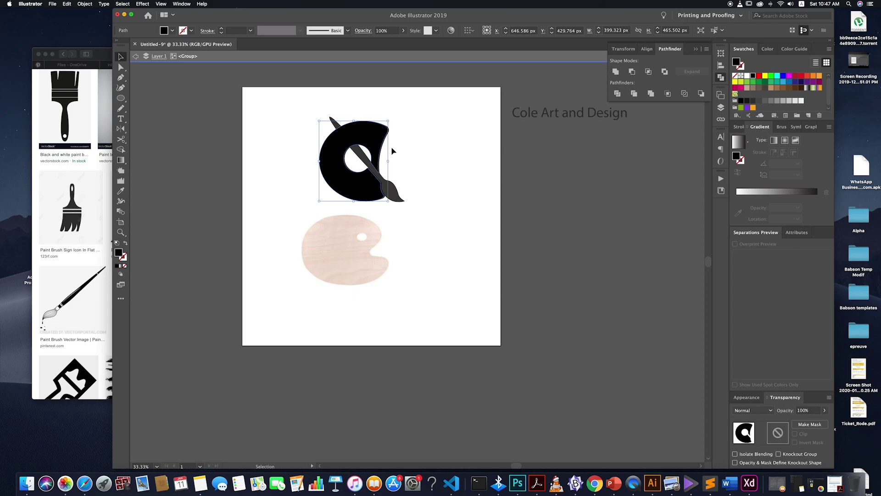
- Try trimming the brush's handle tip with the offset palette copy using Minus Front
{"action": "left_click", "coordinate": [337, 128], "text": "shift"}
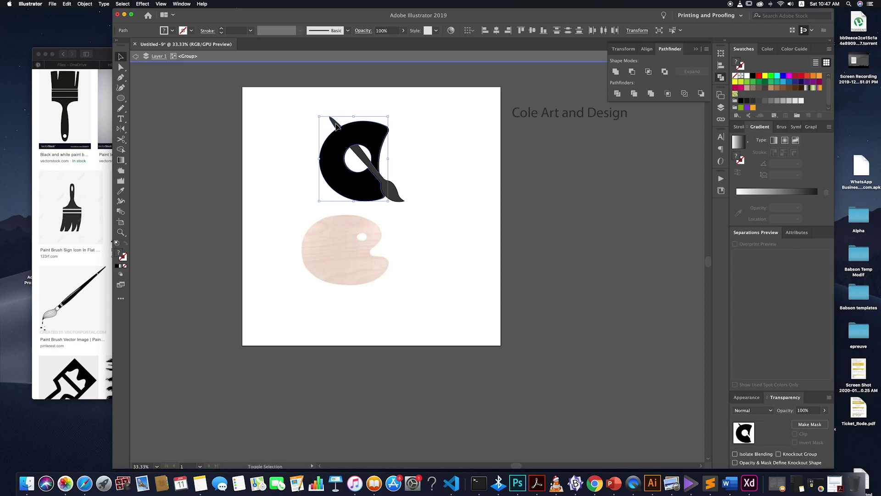
{"action": "left_click", "coordinate": [632, 72]}
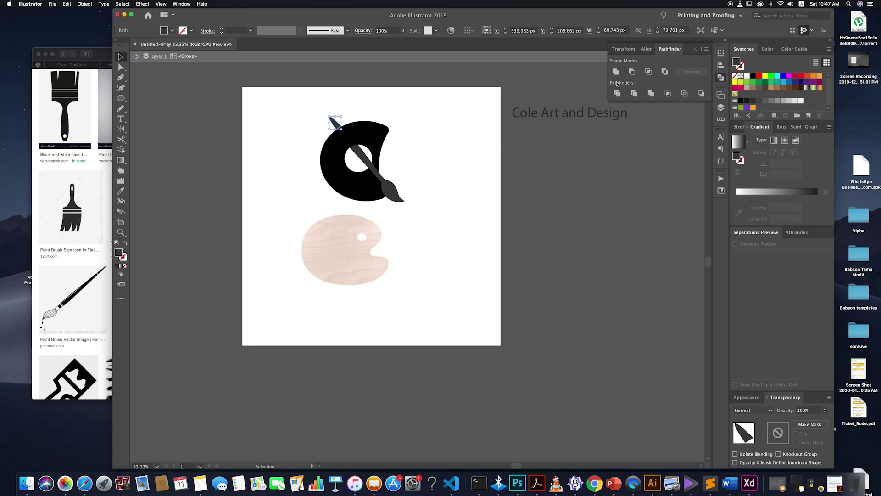
{"action": "left_click", "coordinate": [487, 233]}
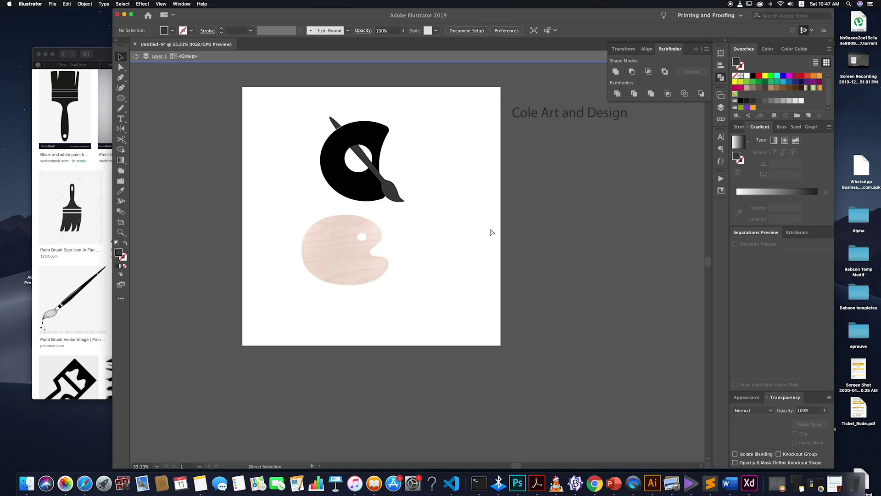
{"action": "key", "text": "super+z"}
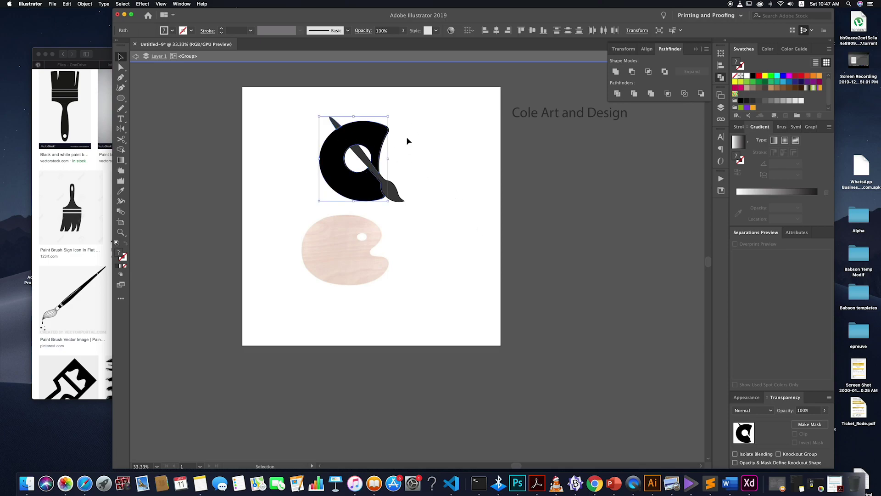
- Nudge the palette copy up and left of the original, to about X 640 px and Y 424 px
{"action": "left_click", "coordinate": [407, 141]}
{"action": "double_click", "coordinate": [339, 143]}
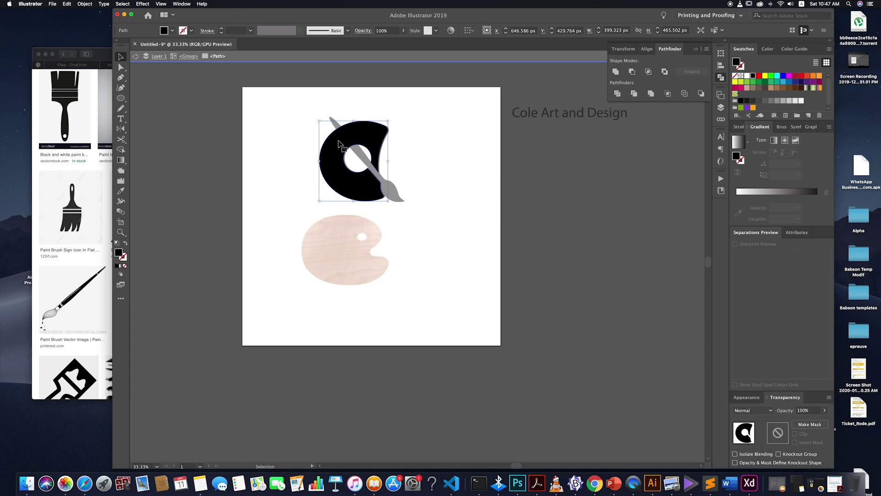
{"action": "left_click_drag", "start_coordinate": [339, 144], "coordinate": [337, 144]}
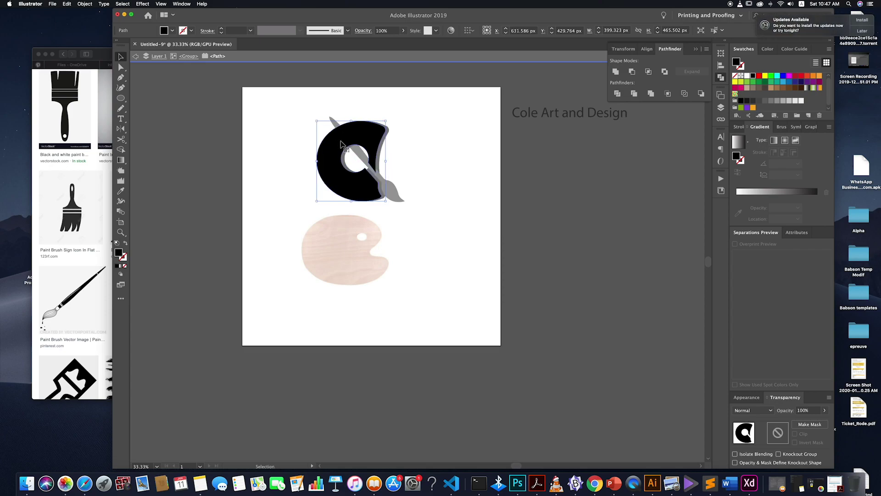
{"action": "key", "text": "Up"}
{"action": "key", "text": "Up"}
{"action": "key", "text": "Up"}
{"action": "key", "text": "Up"}
{"action": "key", "text": "Up"}
{"action": "key", "text": "Up"}
{"action": "key", "text": "Up"}
{"action": "key", "text": "Up"}
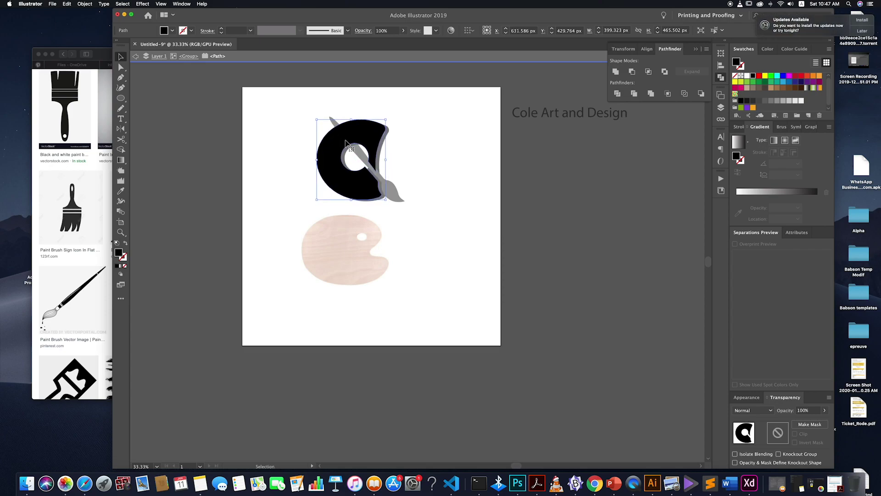
{"action": "key", "text": "Right"}
{"action": "key", "text": "Right"}
{"action": "key", "text": "Right"}
{"action": "key", "text": "Right"}
{"action": "key", "text": "Right"}
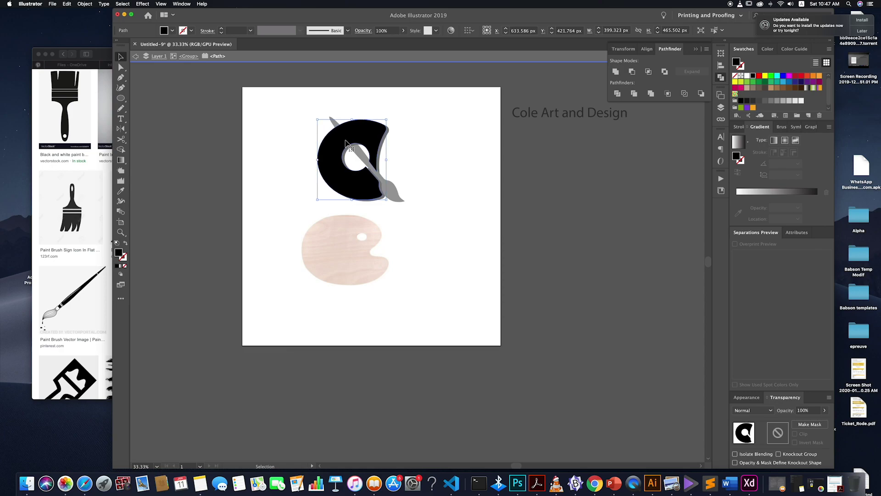
{"action": "key", "text": "Right"}
{"action": "key", "text": "Right"}
{"action": "key", "text": "Right"}
{"action": "key", "text": "Down"}
{"action": "key", "text": "Down"}
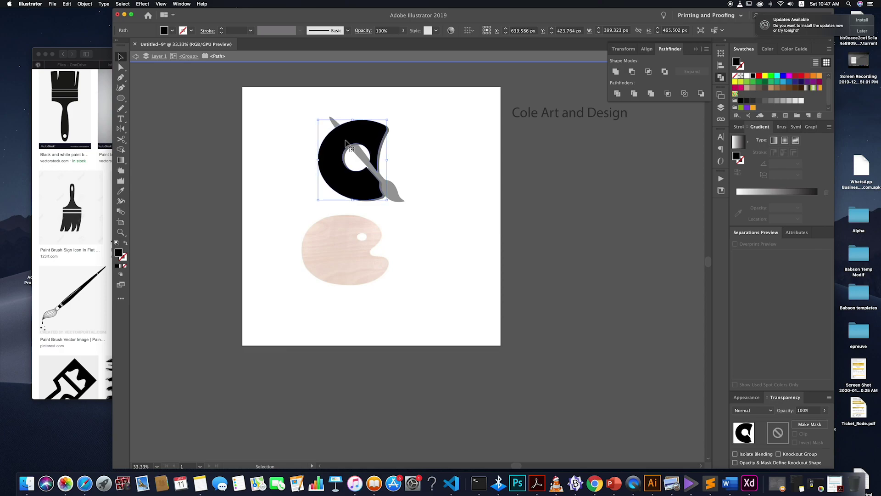
{"action": "double_click", "coordinate": [525, 181]}
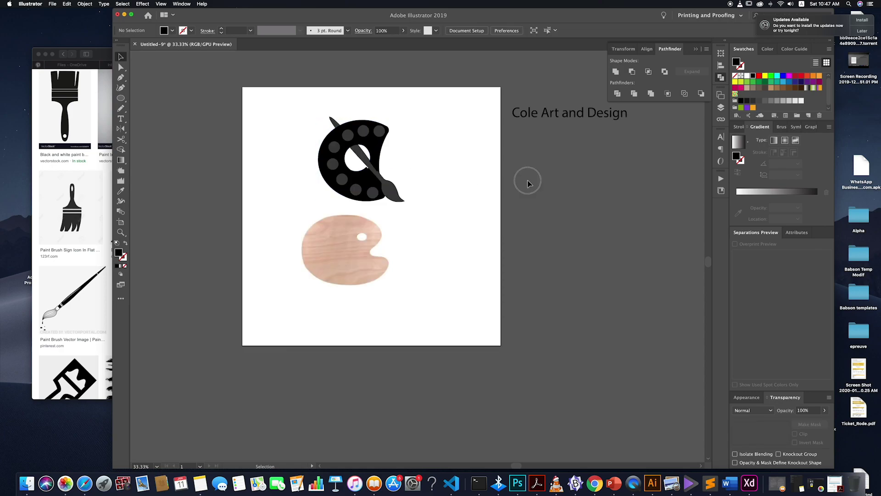
- Subtract the offset palette copy from the brush's handle tip with Minus Front to leave a gap beside the palette
{"action": "left_click", "coordinate": [376, 148]}
{"action": "double_click", "coordinate": [336, 142]}
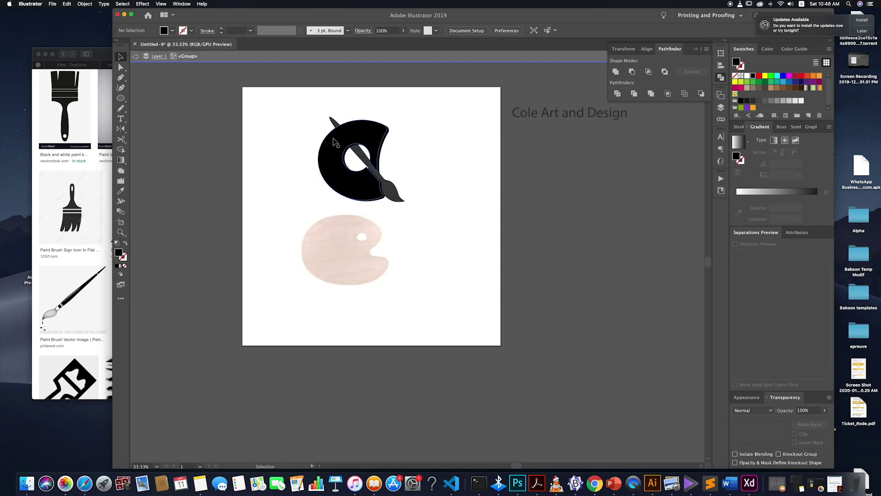
{"action": "double_click", "coordinate": [282, 142]}
{"action": "double_click", "coordinate": [339, 140]}
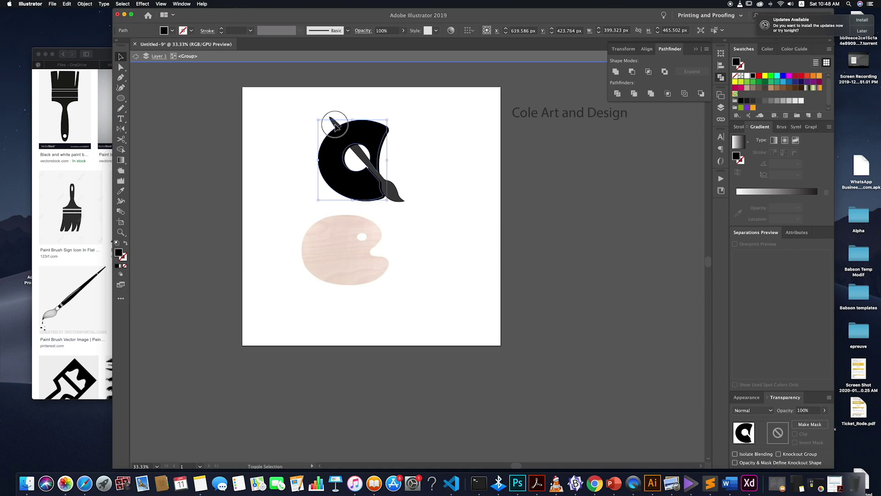
{"action": "left_click", "coordinate": [334, 121], "text": "shift"}
{"action": "left_click", "coordinate": [632, 72]}
{"action": "double_click", "coordinate": [552, 203]}
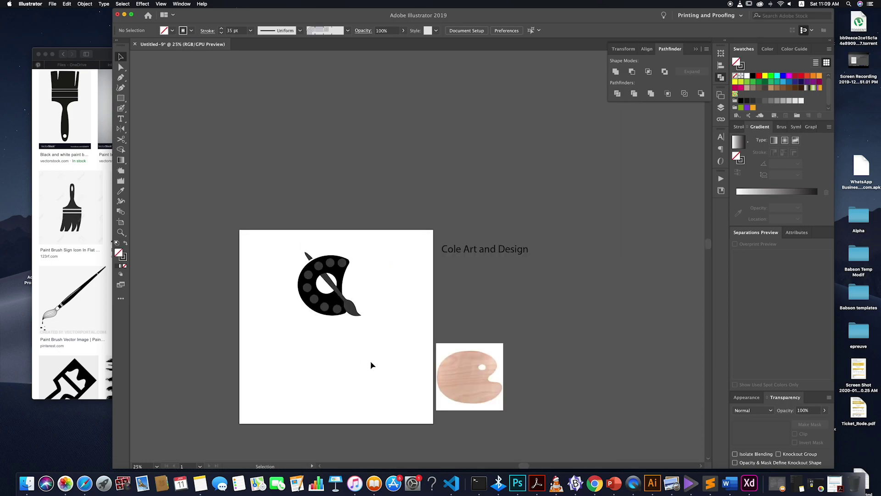
- Move the palette-and-brush icon lower on the artboard and enlarge it proportionally, keeping it near the horizontal centre
{"action": "left_click_drag", "start_coordinate": [372, 365], "coordinate": [295, 242]}
{"action": "left_click_drag", "start_coordinate": [332, 284], "coordinate": [330, 320]}
{"action": "left_click", "coordinate": [389, 317]}
{"action": "left_click_drag", "start_coordinate": [384, 368], "coordinate": [279, 272]}
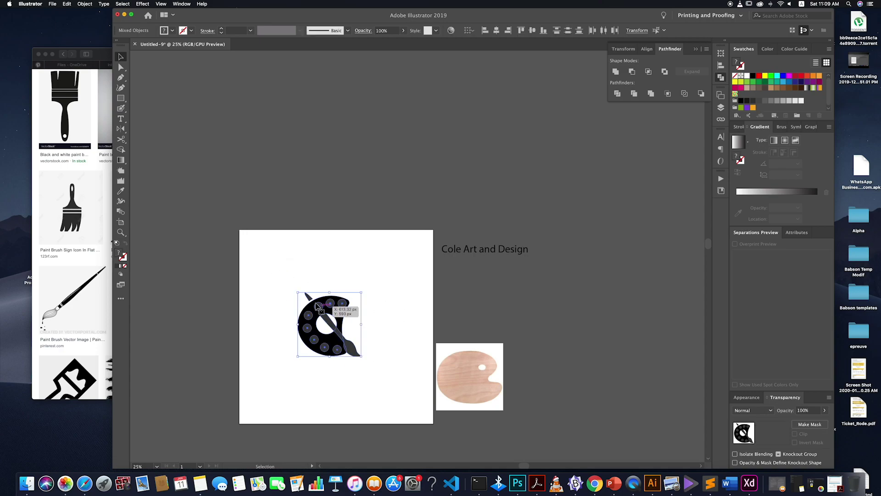
{"action": "key", "text": "ctrl+z"}
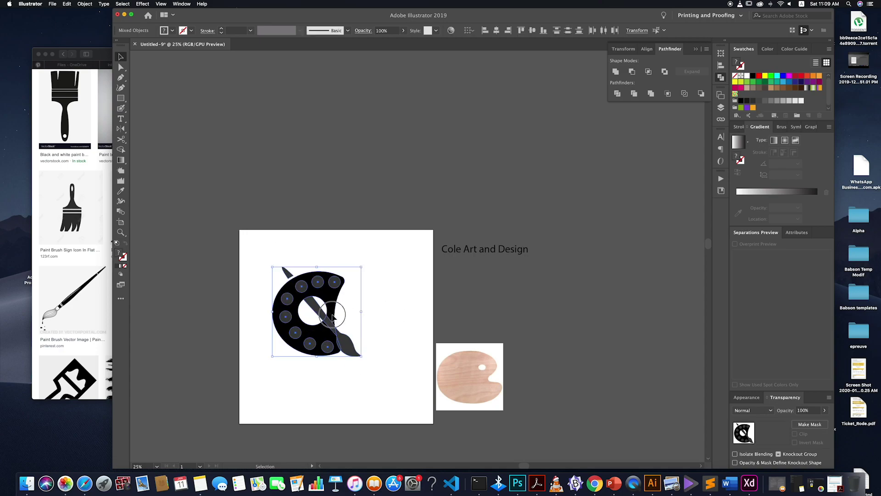
{"action": "left_click_drag", "start_coordinate": [335, 306], "coordinate": [345, 309]}
{"action": "left_click", "coordinate": [382, 370]}
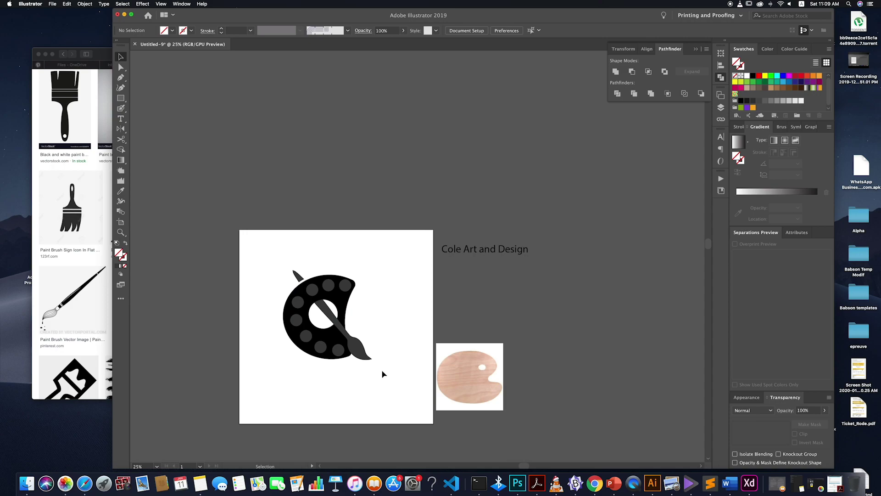
- Enlarge the whole icon a little more and move it up into the artboard's upper part, leaving room for text below
{"action": "left_click_drag", "start_coordinate": [384, 375], "coordinate": [288, 257]}
{"action": "left_click_drag", "start_coordinate": [382, 369], "coordinate": [391, 374]}
{"action": "left_click_drag", "start_coordinate": [349, 331], "coordinate": [349, 312]}
{"action": "left_click", "coordinate": [459, 266]}
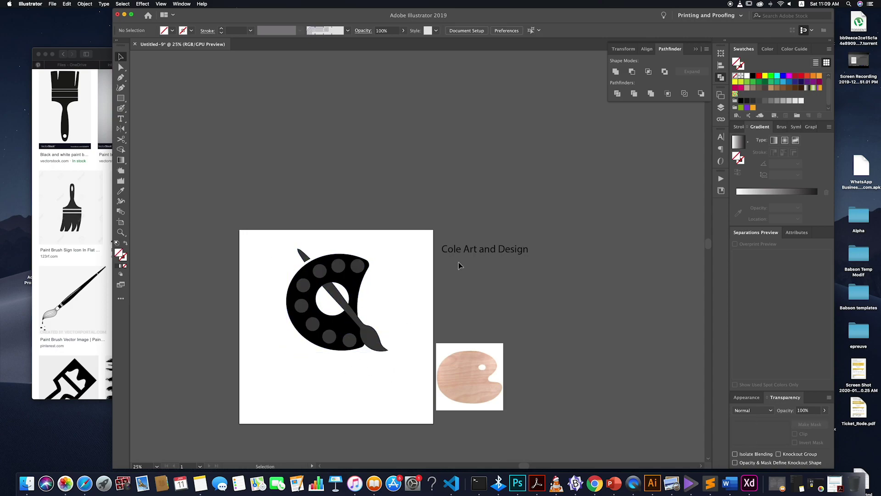
- Try placing the "Cole Art and Design" text below the icon on the artboard
{"action": "left_click_drag", "start_coordinate": [472, 256], "coordinate": [327, 391]}
{"action": "triple_click", "coordinate": [329, 383]}
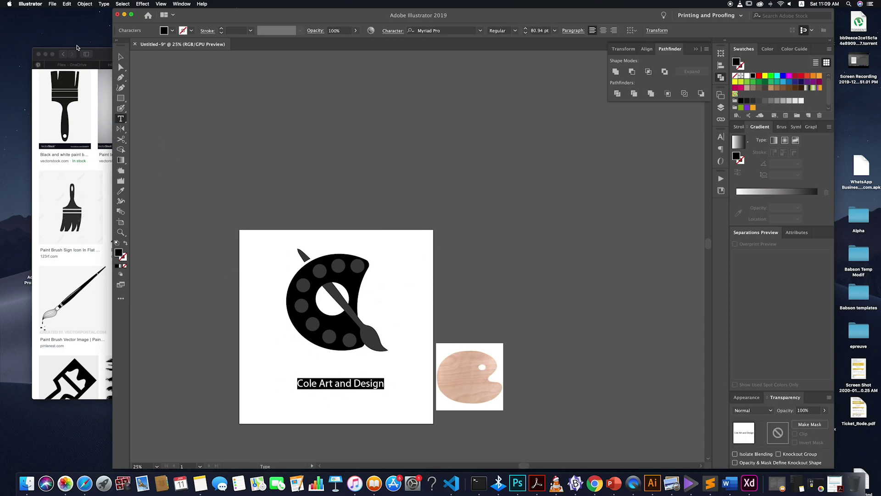
{"action": "left_click", "coordinate": [121, 56]}
{"action": "left_click_drag", "start_coordinate": [354, 387], "coordinate": [555, 229]}
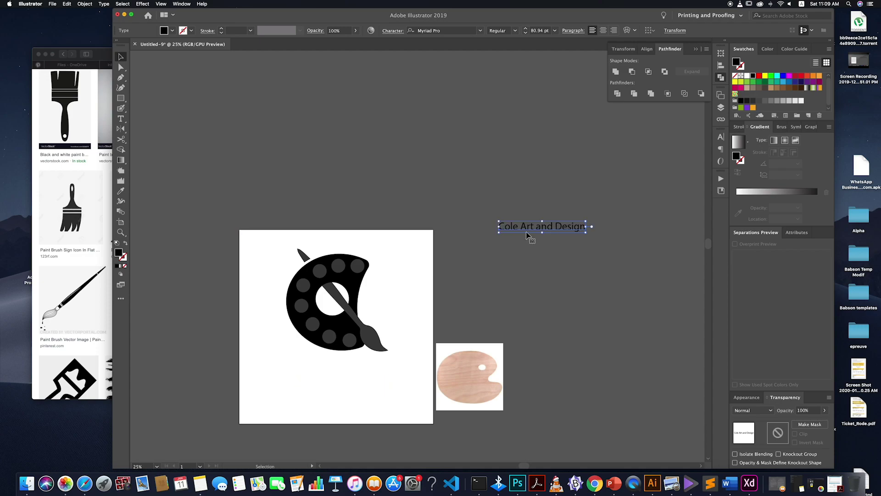
- Add a separate text object reading "Cole" below the icon and enlarge it to about 155 pt
{"action": "left_click", "coordinate": [121, 118]}
{"action": "left_click", "coordinate": [279, 380]}
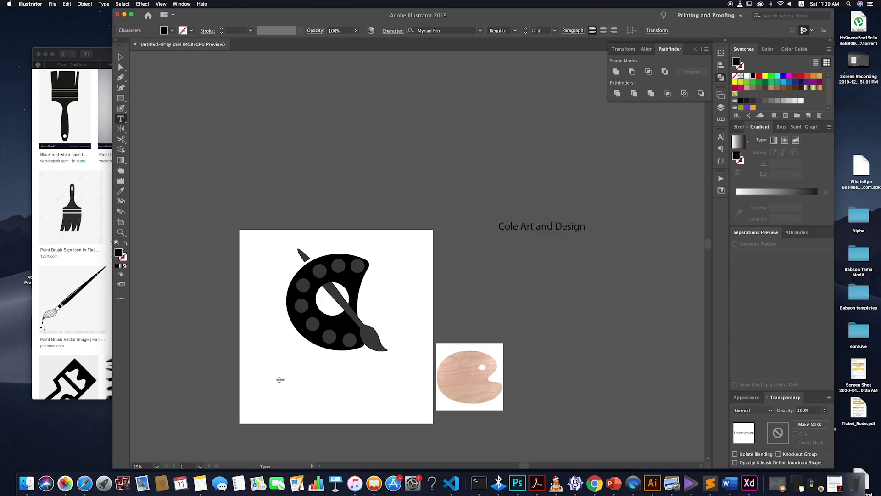
{"action": "type", "text": "Cole"}
{"action": "left_click", "coordinate": [120, 56]}
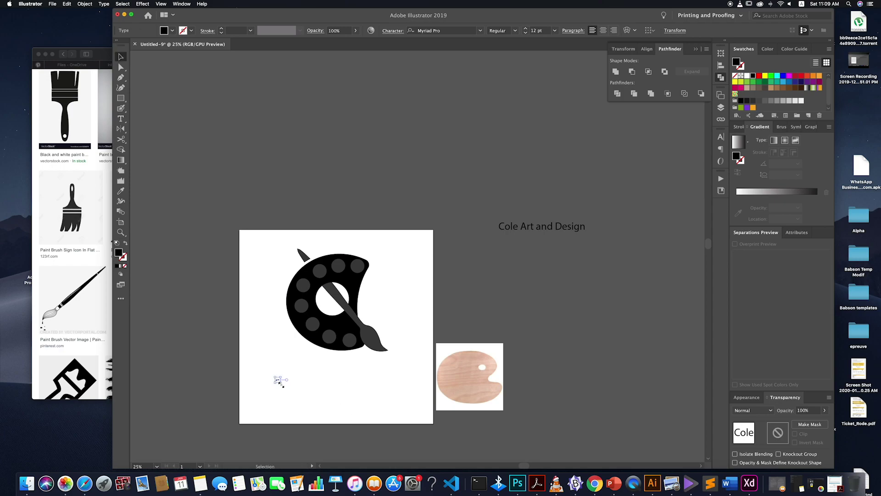
{"action": "left_click_drag", "start_coordinate": [281, 383], "coordinate": [349, 389]}
{"action": "key", "text": "cmd+z"}
{"action": "left_click", "coordinate": [294, 391]}
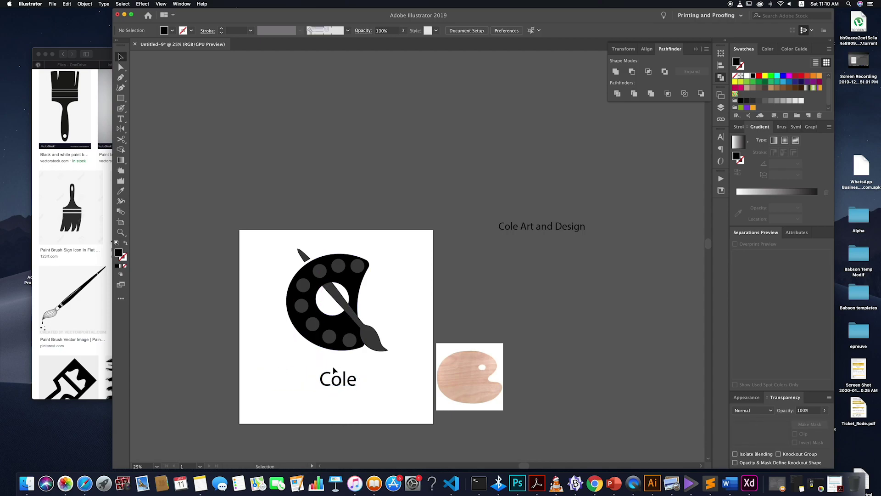
- Apply All Caps to the "Cole" text and delete the stray placeholder text above the artboard
{"action": "left_click", "coordinate": [121, 118]}
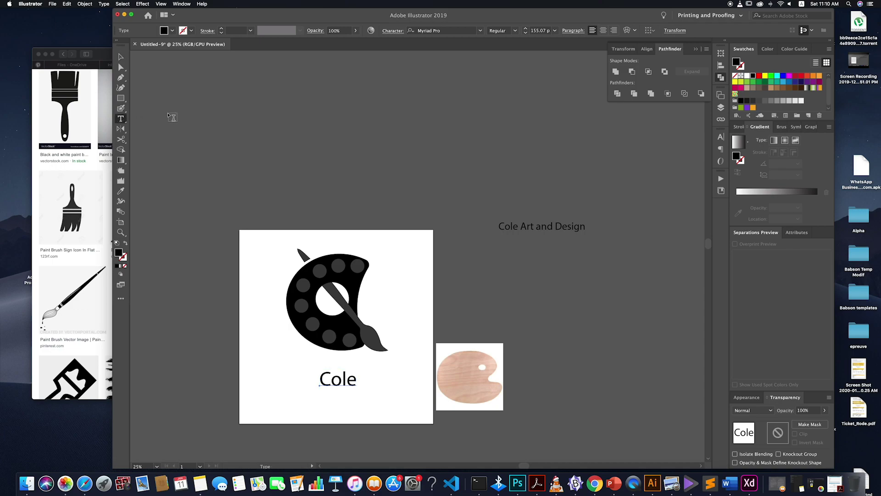
{"action": "left_click", "coordinate": [388, 31]}
{"action": "left_click", "coordinate": [307, 119]}
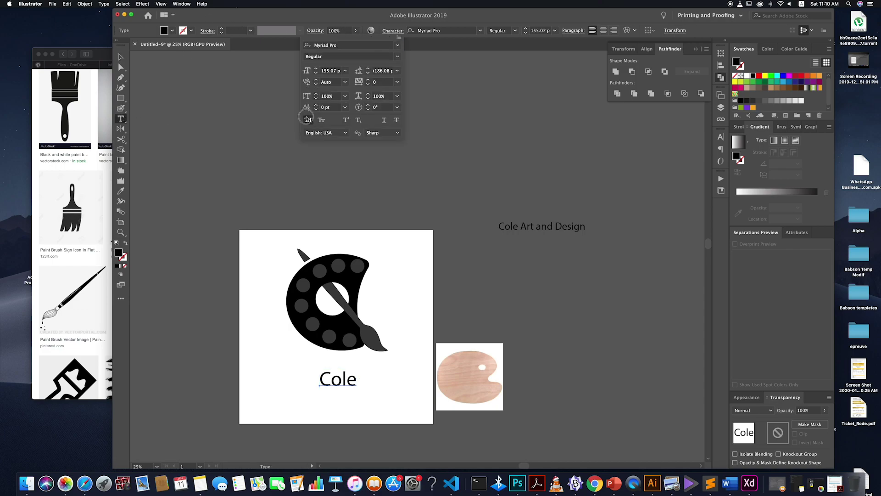
{"action": "left_click", "coordinate": [308, 120]}
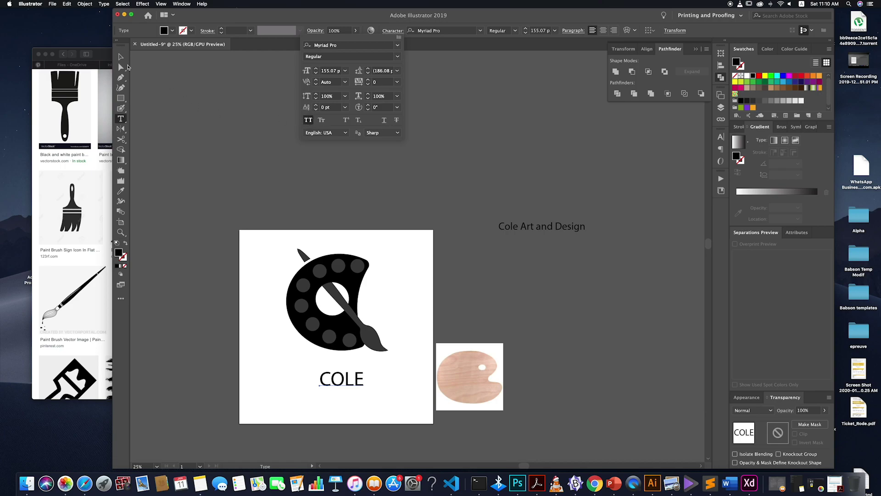
{"action": "key", "text": "Escape"}
{"action": "left_click", "coordinate": [229, 136]}
{"action": "key", "text": "Escape"}
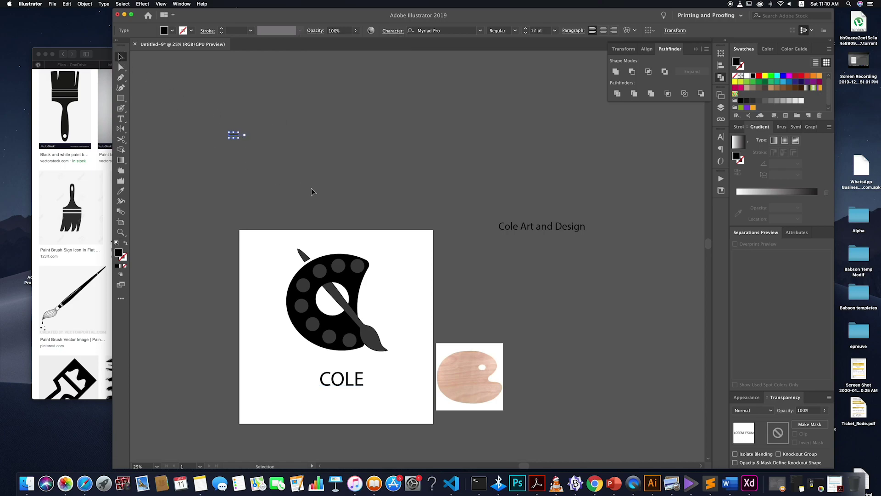
{"action": "key", "text": "Delete"}
- Centre the COLE text under the icon and set its Myriad Pro font style to Bold
{"action": "left_click_drag", "start_coordinate": [363, 375], "coordinate": [340, 381]}
{"action": "left_click", "coordinate": [344, 403]}
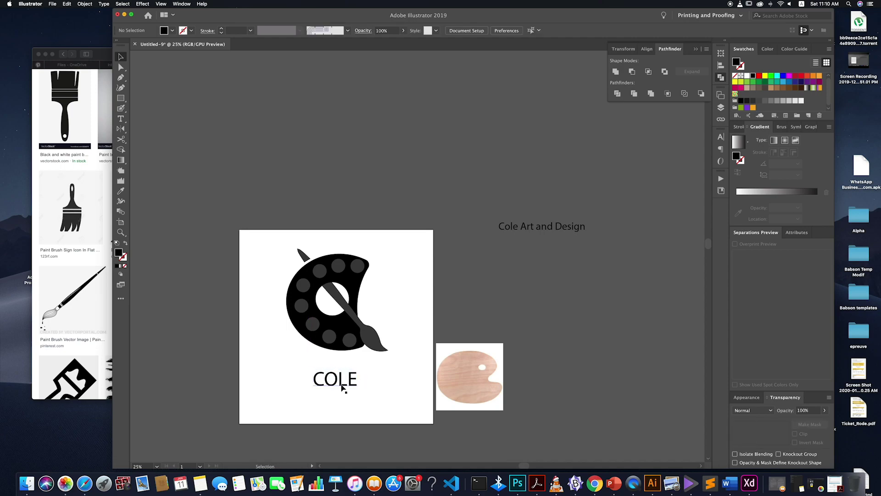
{"action": "left_click", "coordinate": [343, 388]}
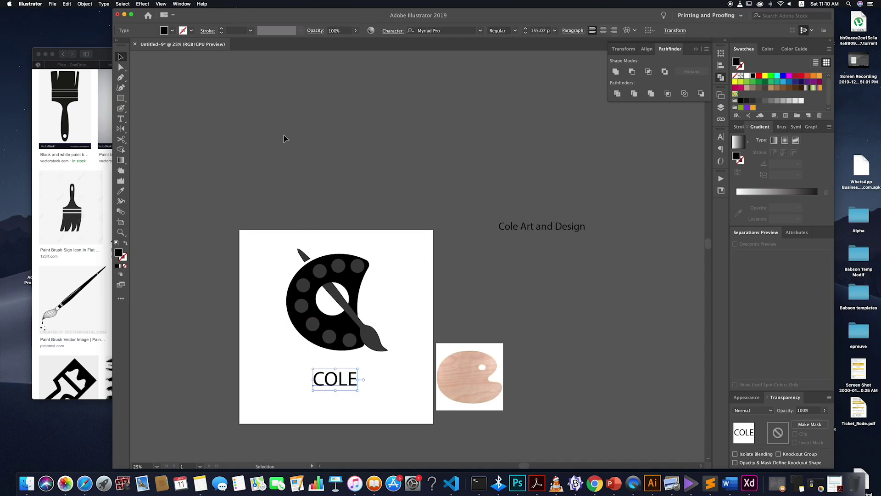
{"action": "left_click", "coordinate": [393, 32]}
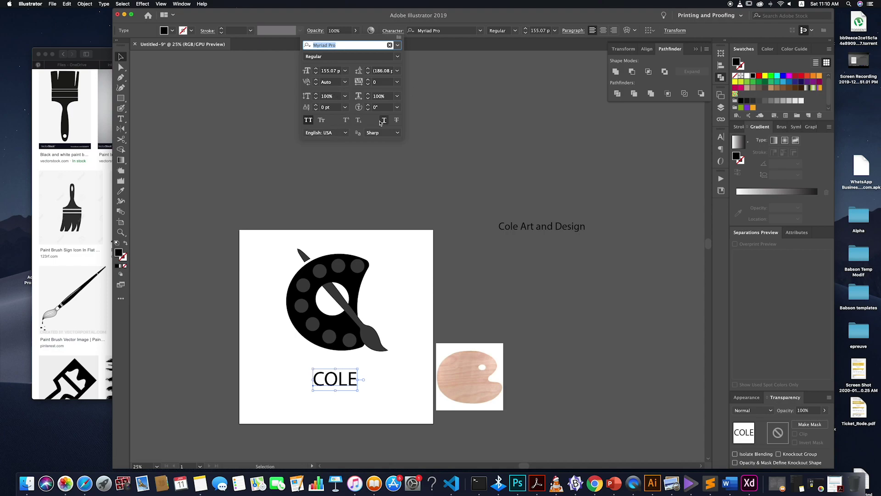
{"action": "left_click", "coordinate": [397, 56]}
{"action": "left_click", "coordinate": [330, 149]}
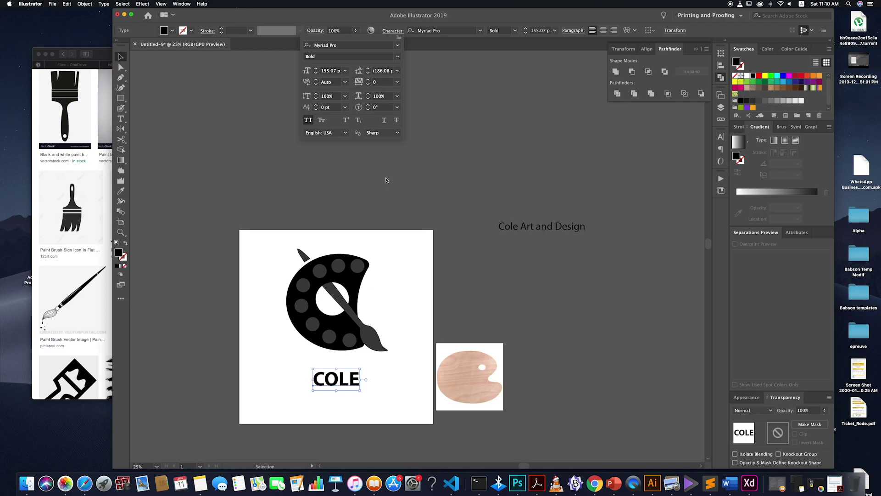
{"action": "left_click", "coordinate": [369, 176]}
{"action": "left_click", "coordinate": [371, 174]}
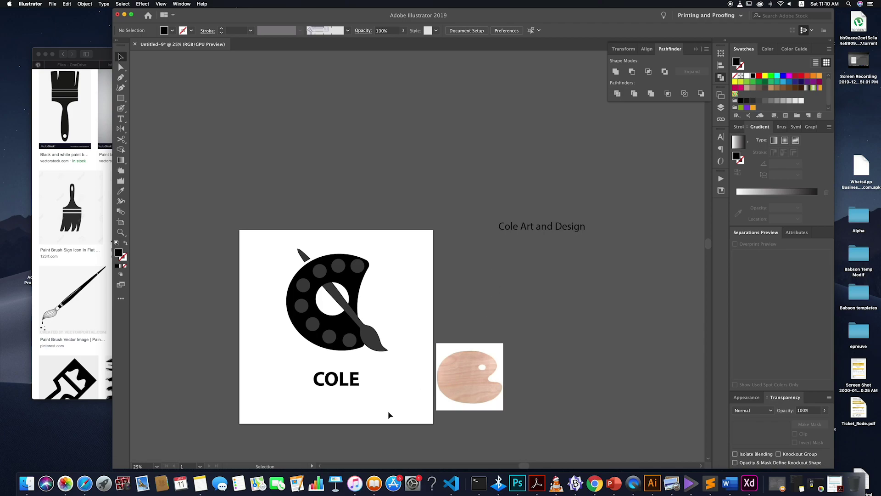
- Enlarge the COLE text to about 336 pt so that it spans the icon's full width
{"action": "left_click", "coordinate": [342, 386]}
{"action": "left_click", "coordinate": [360, 389]}
{"action": "left_click_drag", "start_coordinate": [355, 387], "coordinate": [407, 412]}
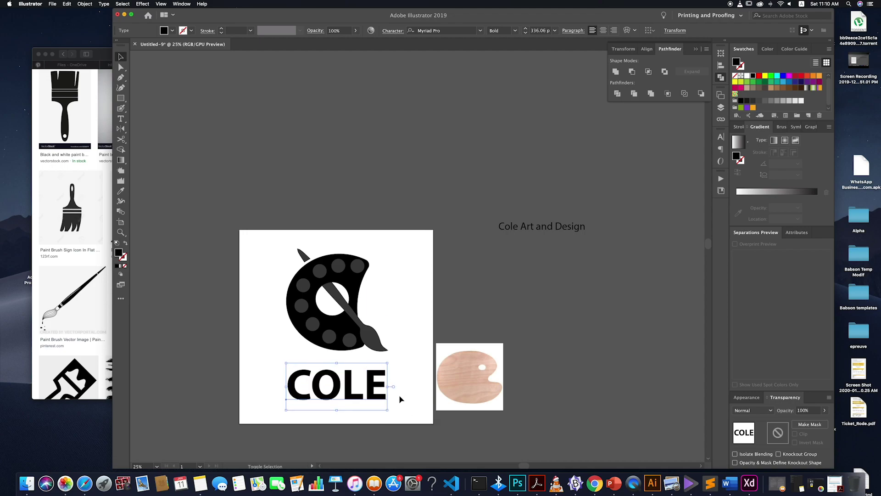
{"action": "left_click", "coordinate": [406, 390]}
{"action": "scroll", "coordinate": [395, 393], "scroll_direction": "down", "scroll_amount": 3}
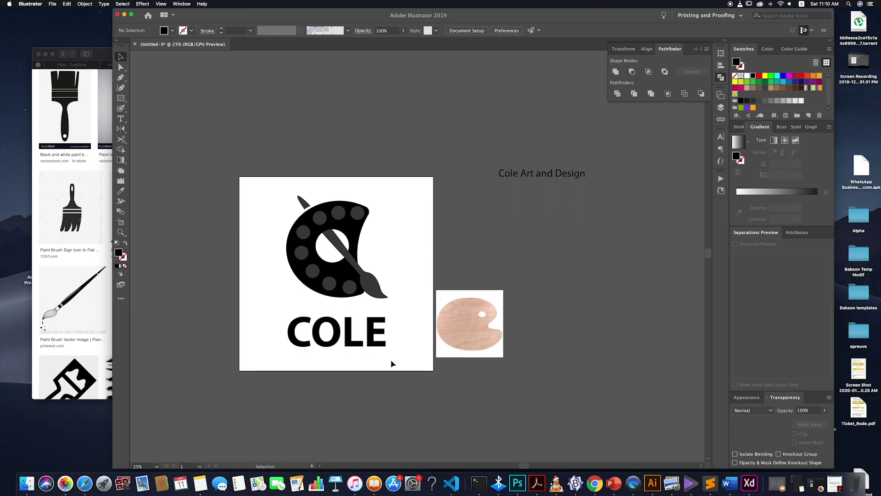
- Scale the icon and COLE text down together around their centre until the text is about 151 pt
{"action": "left_click_drag", "start_coordinate": [399, 354], "coordinate": [266, 202]}
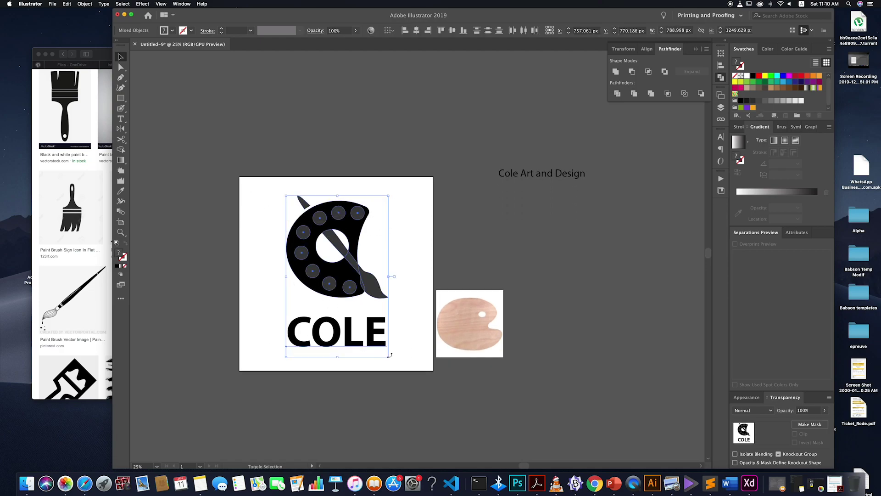
{"action": "left_click_drag", "start_coordinate": [389, 357], "coordinate": [361, 313]}
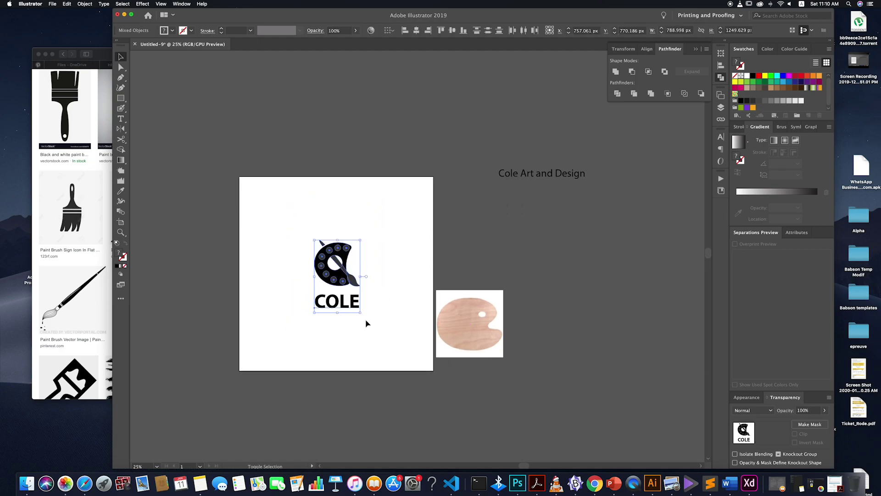
{"action": "left_click", "coordinate": [370, 316]}
- Nudge the COLE text upward so it sits closer beneath the palette icon
{"action": "left_click", "coordinate": [358, 310]}
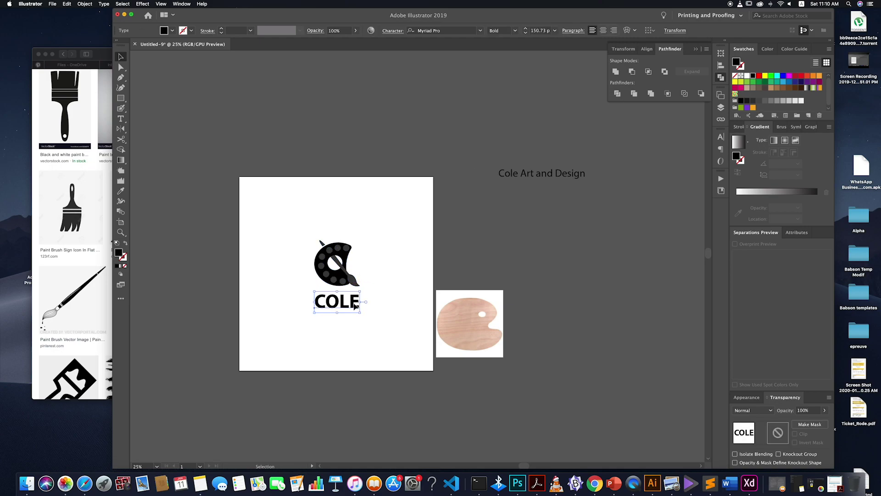
{"action": "key", "text": "Up"}
{"action": "key", "text": "Up"}
{"action": "key", "text": "Up"}
{"action": "key", "text": "Up"}
{"action": "key", "text": "Up"}
{"action": "key", "text": "Up"}
{"action": "key", "text": "Up"}
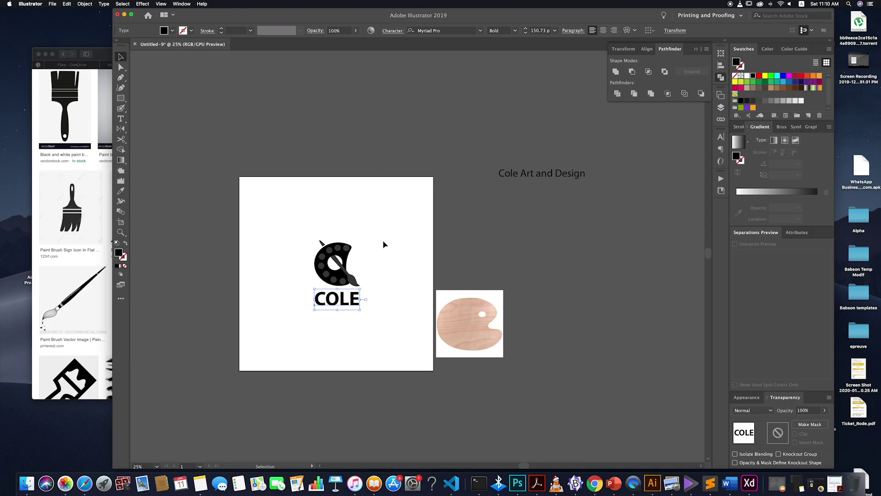
- Change the COLE text's font to Bebas Neue and enlarge it to about 237 pt to span the icon's width
{"action": "left_click", "coordinate": [481, 31]}
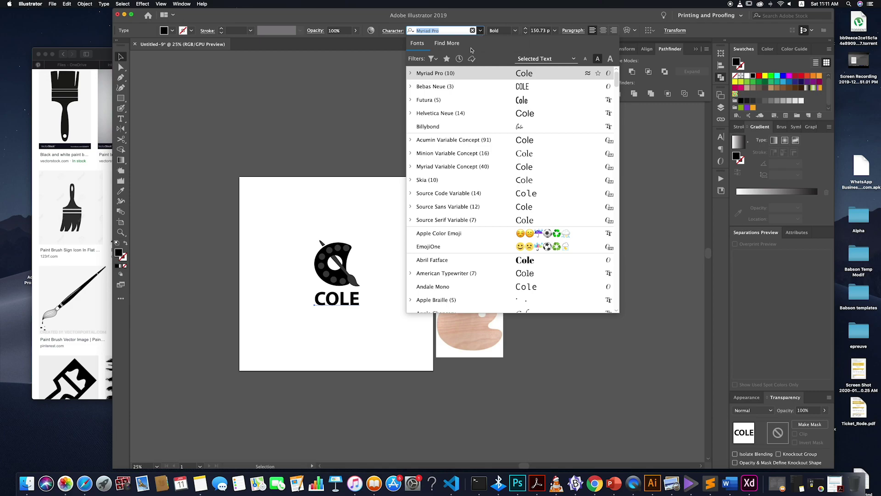
{"action": "left_click", "coordinate": [449, 88]}
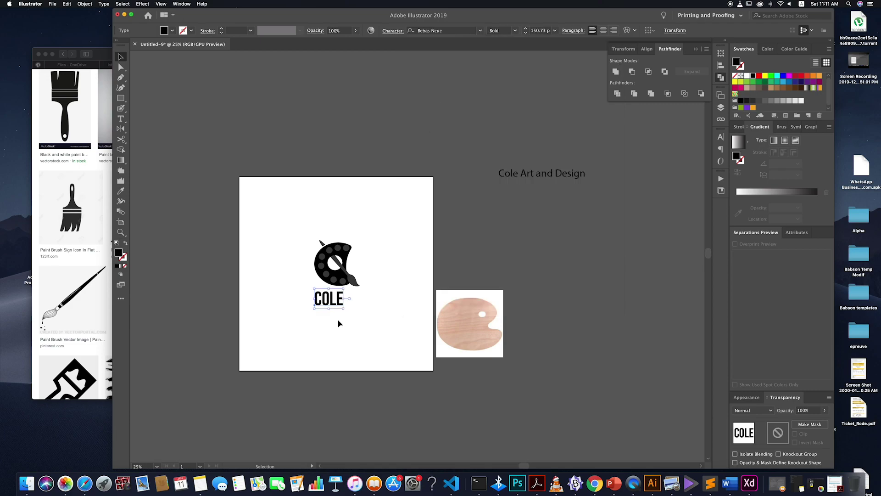
{"action": "left_click_drag", "start_coordinate": [344, 311], "coordinate": [370, 330]}
{"action": "left_click", "coordinate": [372, 331]}
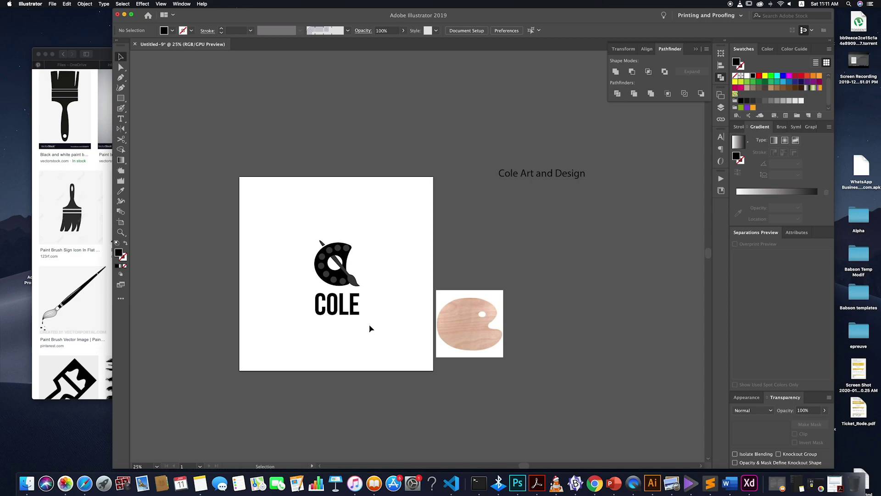
- Try a horizontal layout with the COLE text enlarged to about 432 pt beside the icon, and undo it
{"action": "left_click_drag", "start_coordinate": [365, 331], "coordinate": [300, 243]}
{"action": "left_click_drag", "start_coordinate": [350, 290], "coordinate": [358, 271]}
{"action": "left_click", "coordinate": [339, 315]}
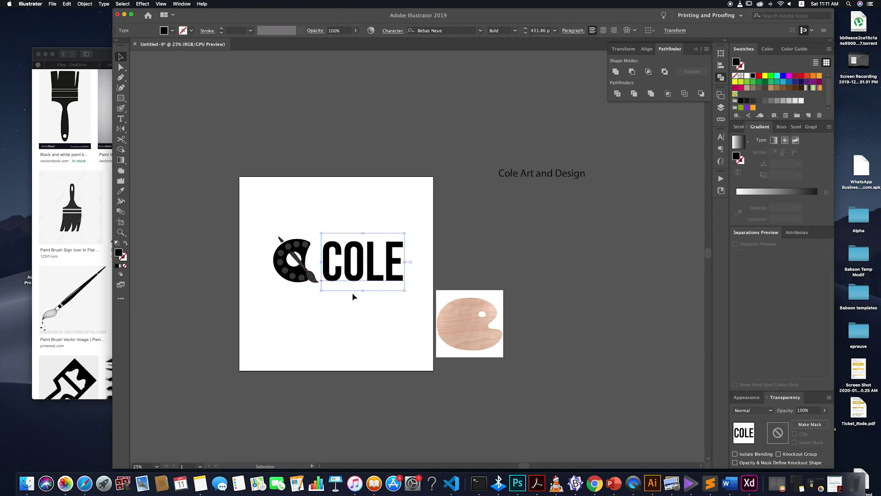
{"action": "left_click", "coordinate": [356, 317]}
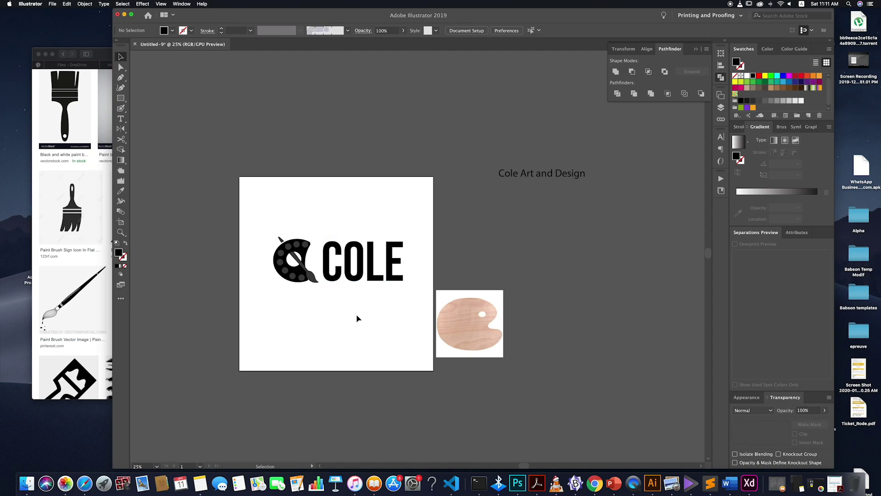
{"action": "key", "text": "super+z"}
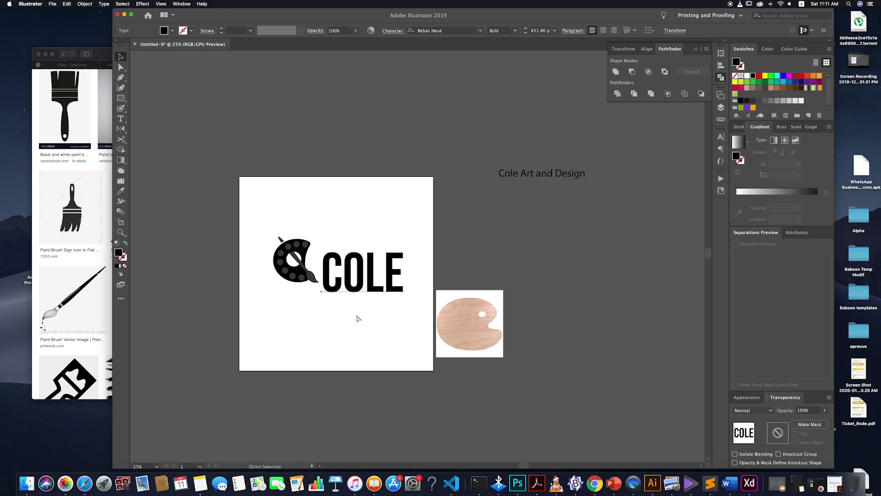
{"action": "key", "text": "super+z"}
{"action": "key", "text": "super+z"}
- Move the icon and the COLE text together back to the middle of the artboard
{"action": "left_click", "coordinate": [335, 299]}
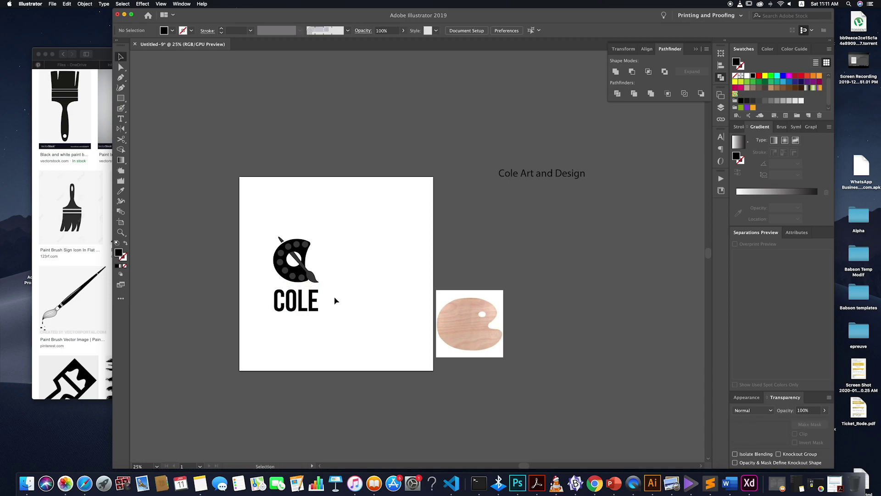
{"action": "left_click_drag", "start_coordinate": [335, 332], "coordinate": [270, 236]}
{"action": "left_click_drag", "start_coordinate": [297, 270], "coordinate": [348, 268]}
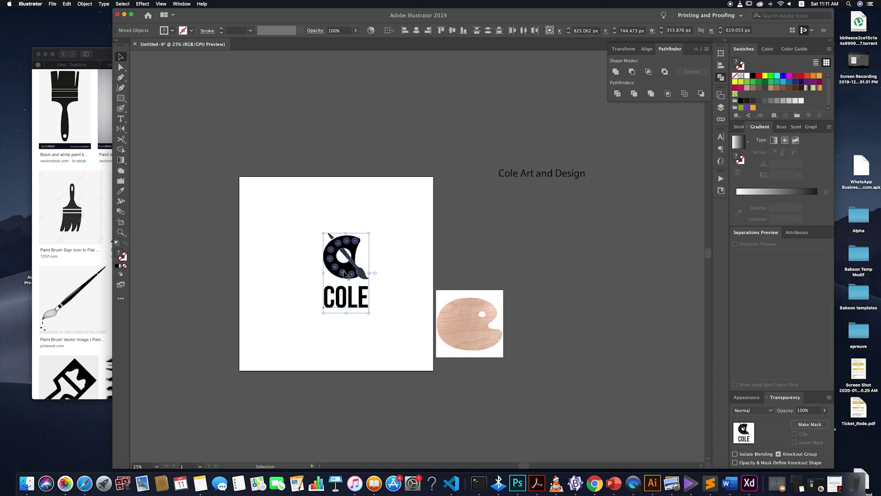
{"action": "left_click", "coordinate": [362, 324]}
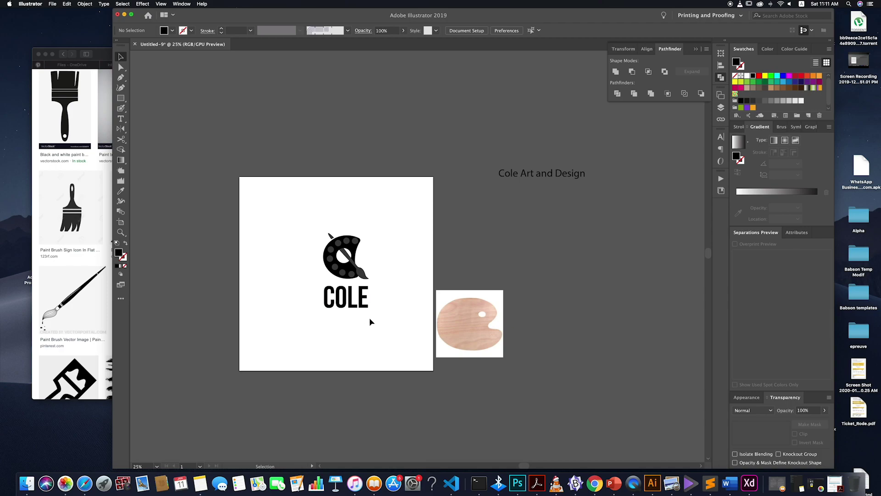
- Try reducing the COLE text to about 185 pt, and undo the resize
{"action": "left_click_drag", "start_coordinate": [305, 270], "coordinate": [325, 292]}
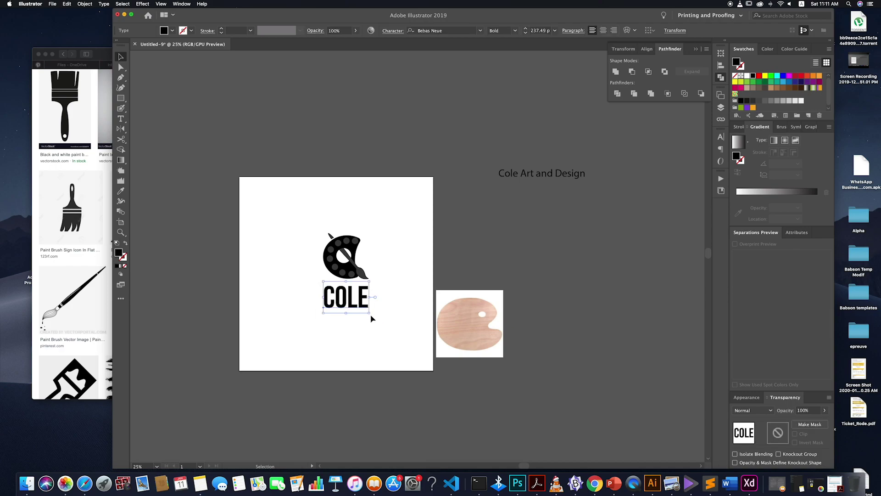
{"action": "left_click_drag", "start_coordinate": [370, 313], "coordinate": [350, 300]}
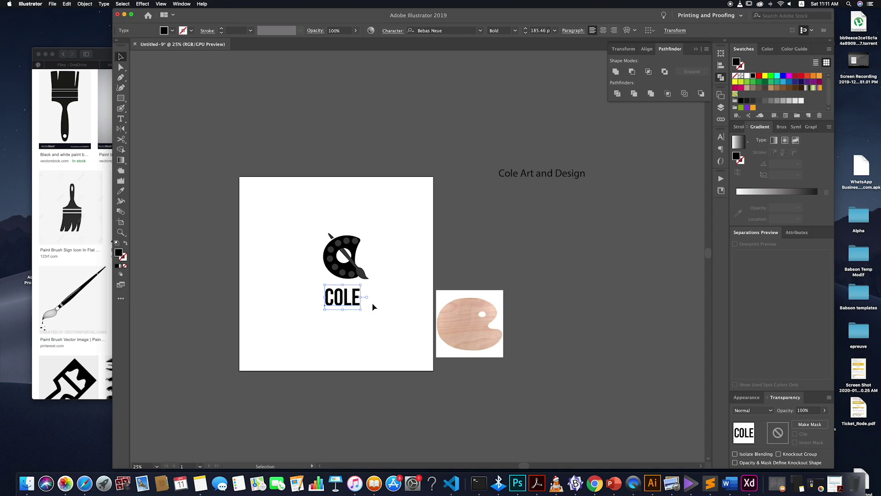
{"action": "key", "text": "a"}
{"action": "key", "text": "ctrl+z"}
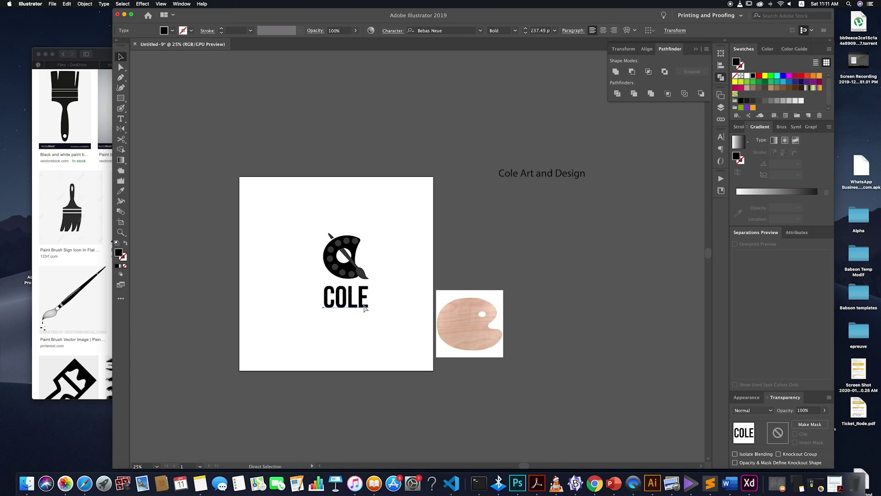
- Move the COLE text slightly closer to the icon and place a duplicate of it directly below
{"action": "key", "text": "v"}
{"action": "left_click", "coordinate": [370, 311]}
{"action": "left_click_drag", "start_coordinate": [361, 307], "coordinate": [360, 326]}
{"action": "left_click", "coordinate": [360, 320]}
- Replace the duplicated text below COLE with "ART AND DESIGN"
{"action": "double_click", "coordinate": [359, 325]}
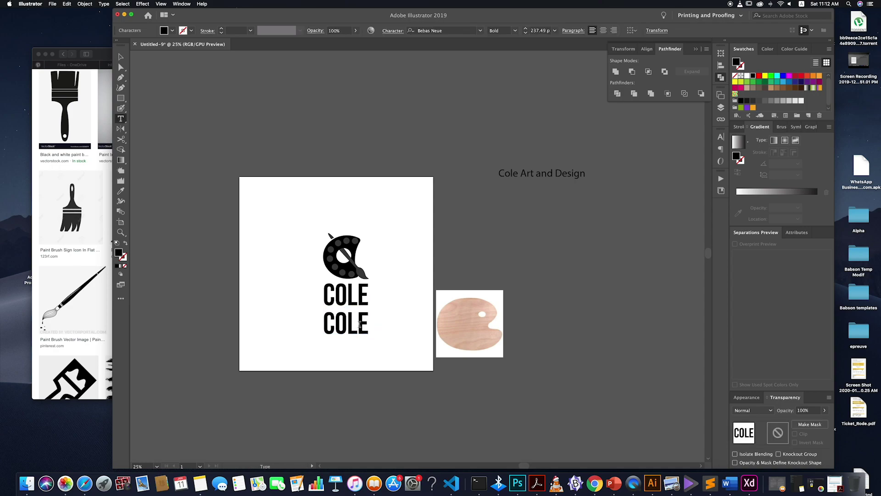
{"action": "double_click", "coordinate": [361, 326]}
{"action": "type", "text": "ARR"}
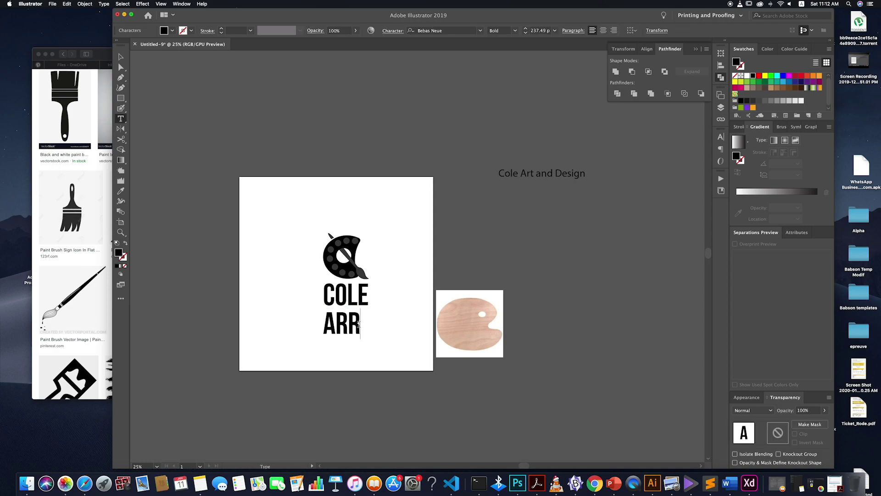
{"action": "key", "text": "BackSpace"}
{"action": "type", "text": "T AN"}
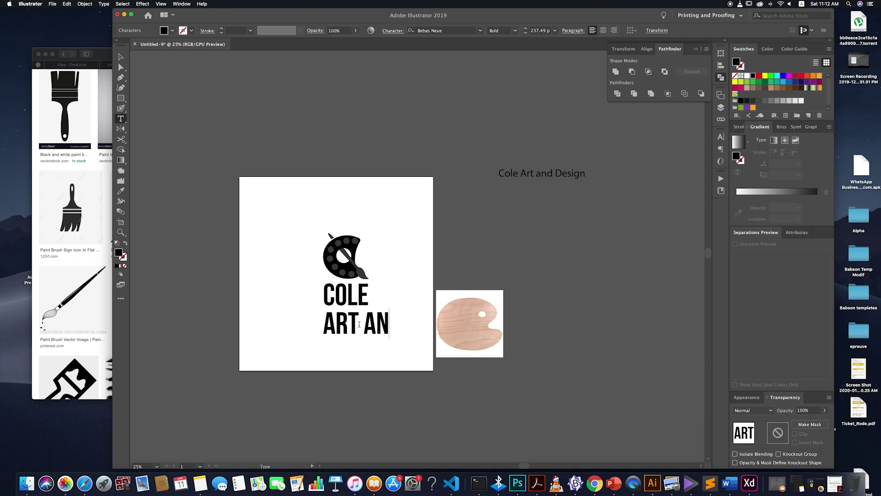
{"action": "type", "text": "D DESIGN"}
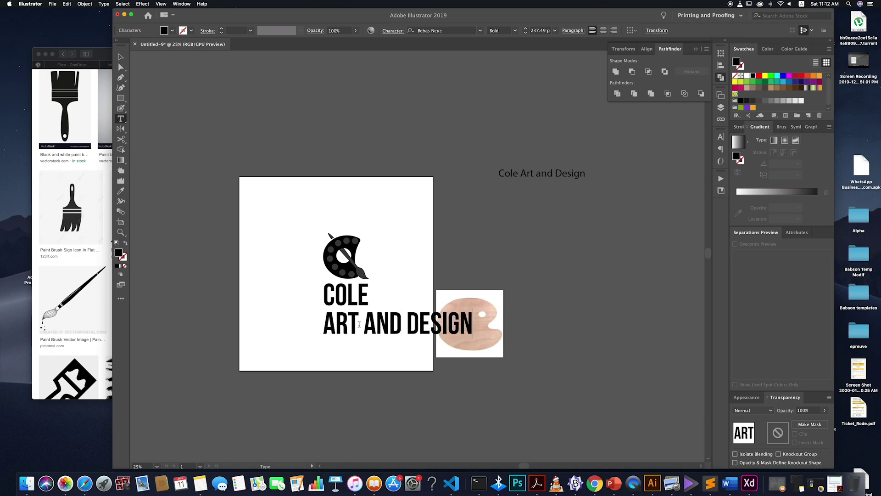
- Shrink the ART AND DESIGN text to about 70 pt and align it beneath COLE at the same width
{"action": "left_click", "coordinate": [120, 57]}
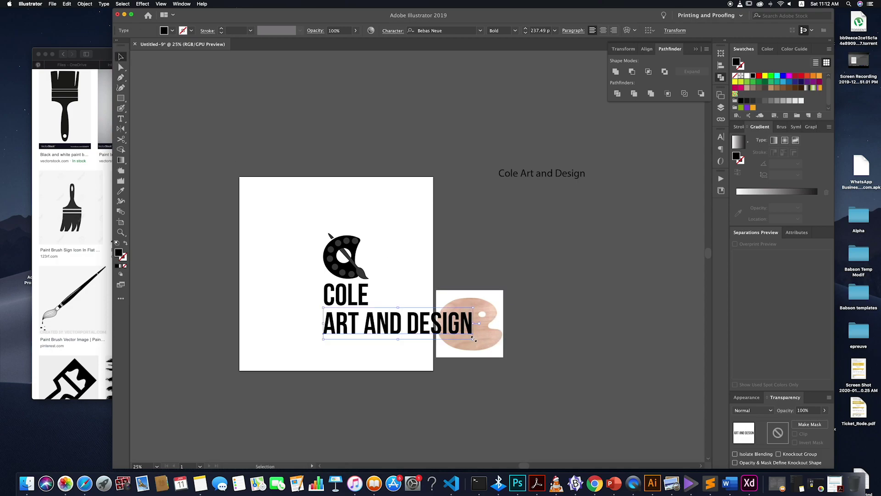
{"action": "left_click_drag", "start_coordinate": [474, 339], "coordinate": [355, 318]}
{"action": "left_click", "coordinate": [361, 320]}
{"action": "left_click", "coordinate": [371, 336]}
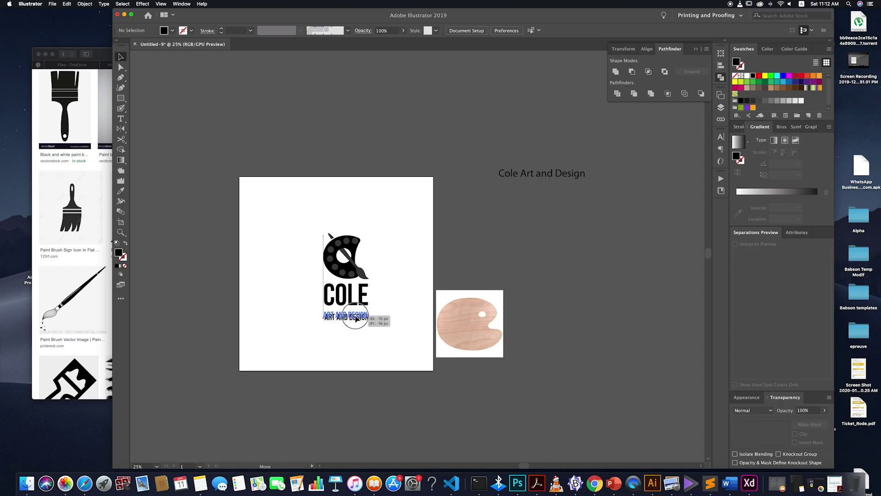
{"action": "left_click", "coordinate": [375, 338]}
{"action": "left_click", "coordinate": [365, 317]}
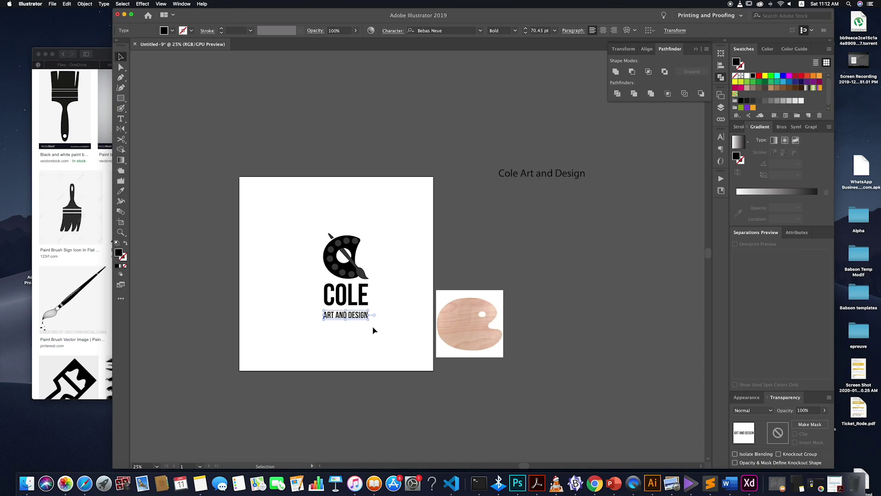
- Enlarge the ART AND DESIGN text slightly to about 72 pt and tighten its gap below COLE
{"action": "left_click", "coordinate": [366, 333]}
{"action": "left_click_drag", "start_coordinate": [360, 321], "coordinate": [372, 321]}
{"action": "left_click", "coordinate": [370, 325]}
{"action": "left_click", "coordinate": [366, 317]}
{"action": "left_click", "coordinate": [376, 335]}
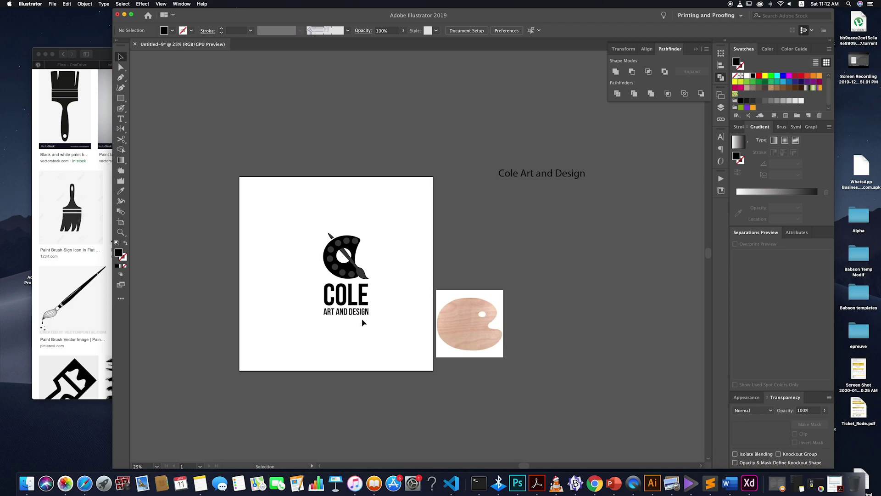
- Set the ART AND DESIGN text's Bebas Neue font style to Regular after trying Light
{"action": "left_click", "coordinate": [361, 314]}
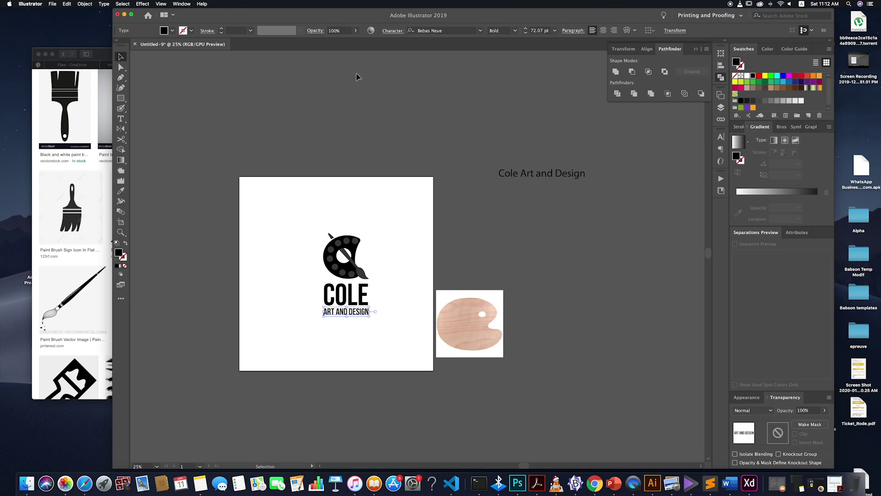
{"action": "left_click", "coordinate": [500, 31]}
{"action": "left_click", "coordinate": [511, 45]}
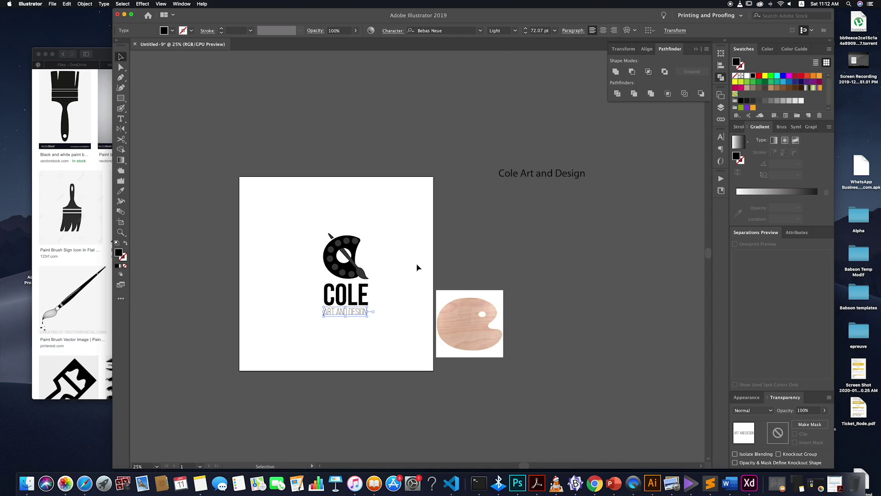
{"action": "left_click", "coordinate": [505, 31]}
{"action": "left_click", "coordinate": [505, 51]}
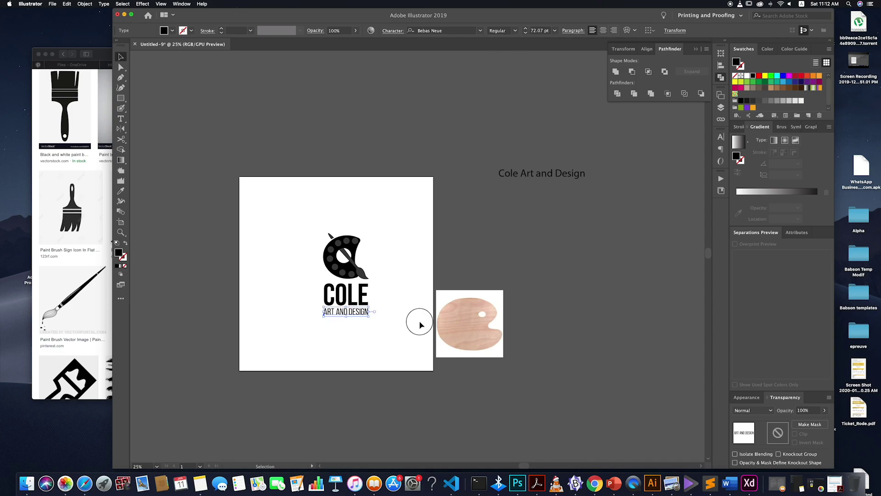
- Move the COLE and ART AND DESIGN text to the right of the palette icon and nudge it level with the icon
{"action": "left_click", "coordinate": [420, 325]}
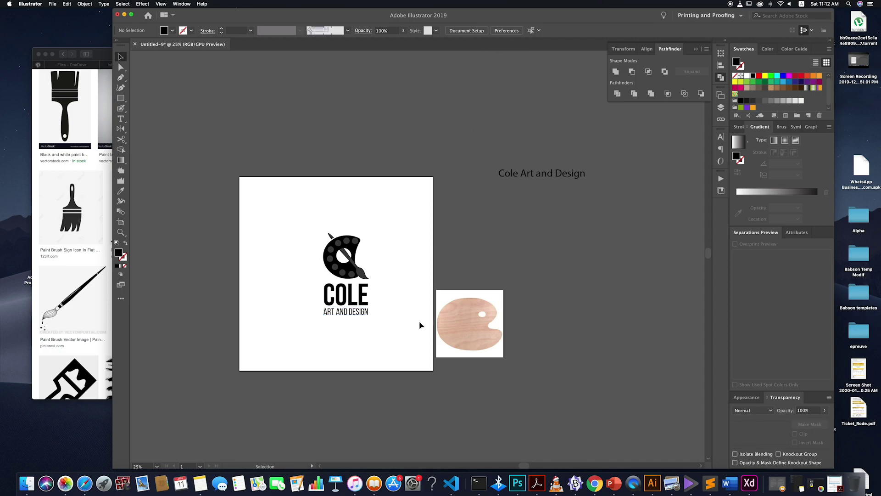
{"action": "left_click", "coordinate": [392, 311]}
{"action": "left_click", "coordinate": [327, 289]}
{"action": "left_click_drag", "start_coordinate": [358, 297], "coordinate": [409, 258]}
{"action": "key", "text": "Up"}
{"action": "key", "text": "Up"}
{"action": "key", "text": "Up"}
{"action": "key", "text": "Up"}
{"action": "key", "text": "Up"}
{"action": "key", "text": "Up"}
{"action": "key", "text": "Up"}
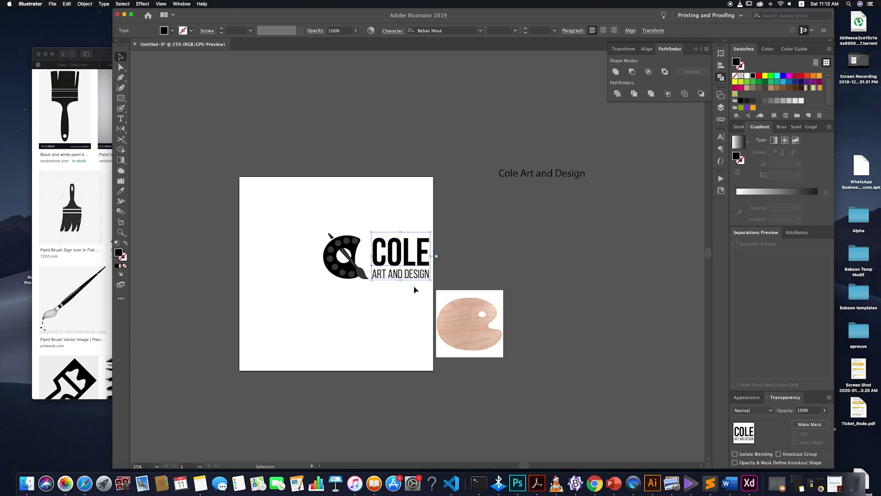
{"action": "key", "text": "Left"}
{"action": "key", "text": "Left"}
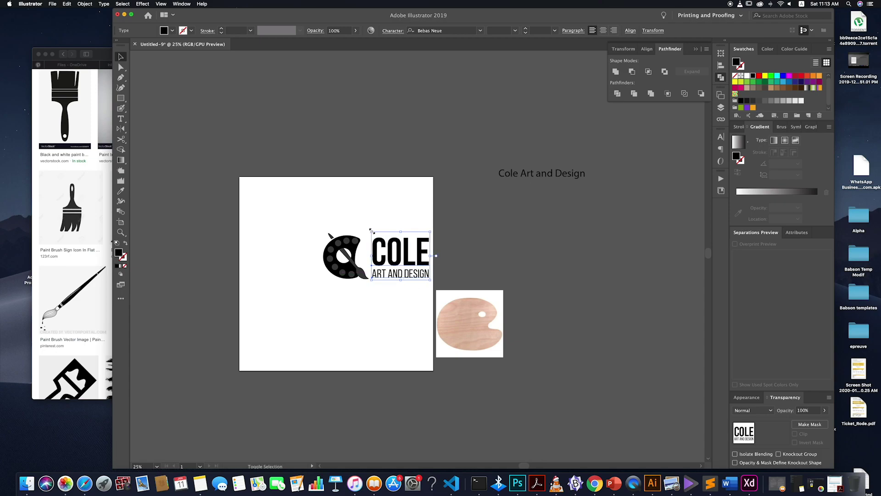
- Enlarge the COLE and ART AND DESIGN text slightly and nudge it right and down to sit neatly beside the icon
{"action": "left_click_drag", "start_coordinate": [372, 232], "coordinate": [369, 230]}
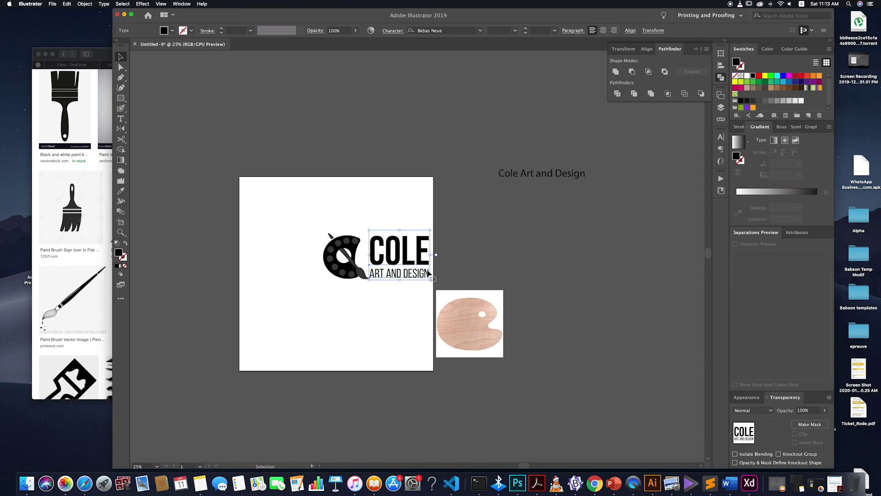
{"action": "key", "text": "Right"}
{"action": "key", "text": "Right"}
{"action": "key", "text": "Right"}
{"action": "key", "text": "Right"}
{"action": "key", "text": "Right"}
{"action": "key", "text": "Right"}
{"action": "key", "text": "Right"}
{"action": "key", "text": "Right"}
{"action": "key", "text": "Down"}
{"action": "key", "text": "Down"}
{"action": "key", "text": "Down"}
{"action": "key", "text": "Down"}
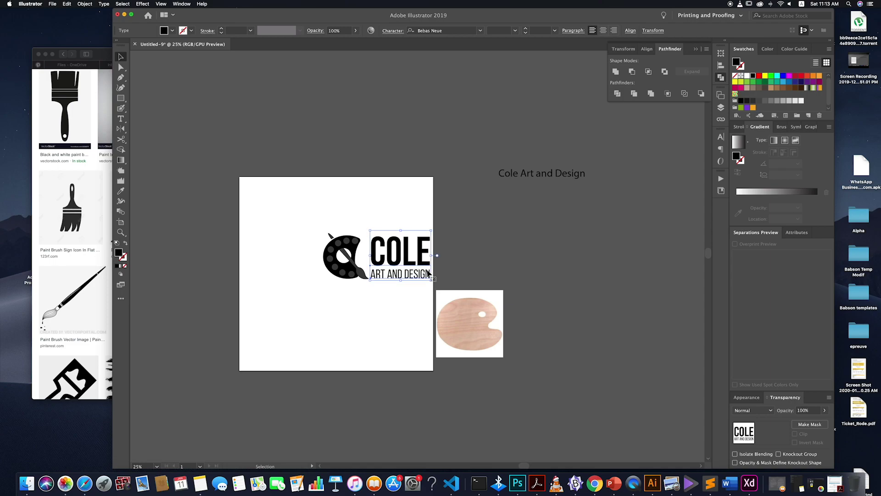
{"action": "key", "text": "Right"}
{"action": "key", "text": "Right"}
- Select the palette icon together with its text and shift the whole logo left toward the middle of the artboard
{"action": "left_click", "coordinate": [392, 340]}
{"action": "left_click_drag", "start_coordinate": [305, 219], "coordinate": [377, 260]}
{"action": "left_click", "coordinate": [396, 306]}
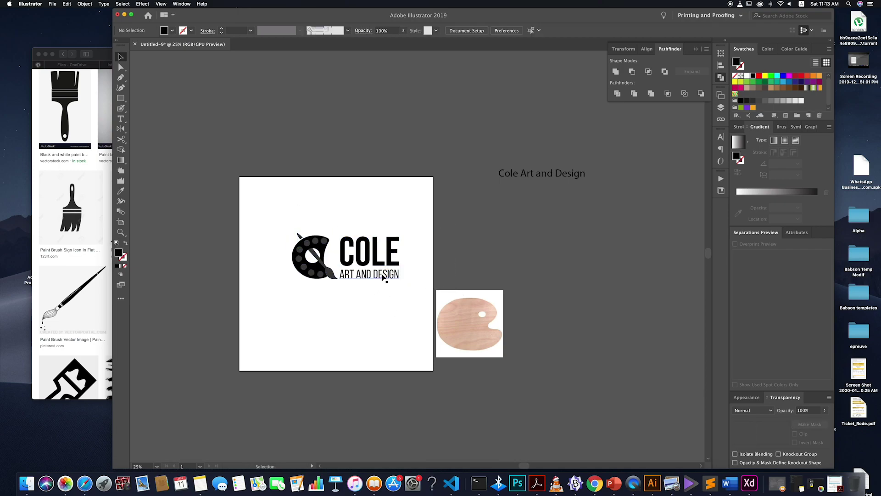
- Match the ART AND DESIGN text fill to the brush's dark gray with the Eyedropper, and clear the selection
{"action": "left_click", "coordinate": [383, 275]}
{"action": "key", "text": "i"}
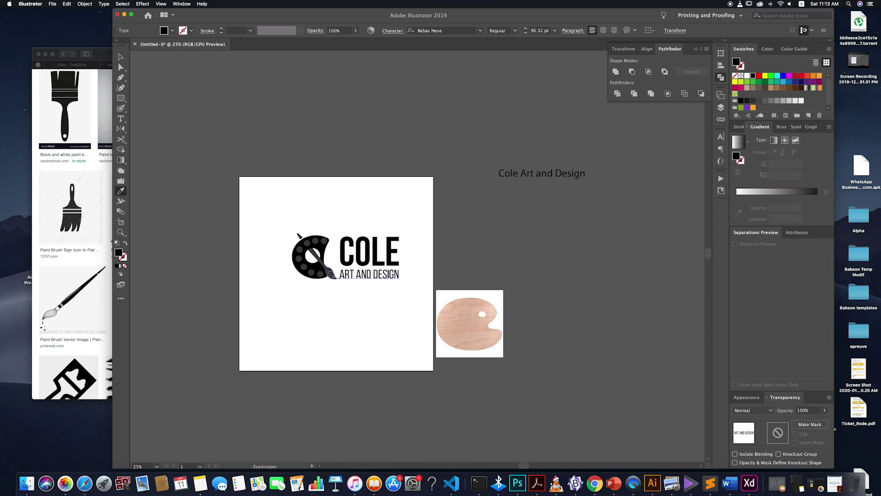
{"action": "left_click", "coordinate": [330, 275]}
{"action": "left_click", "coordinate": [122, 57]}
{"action": "left_click", "coordinate": [199, 84]}
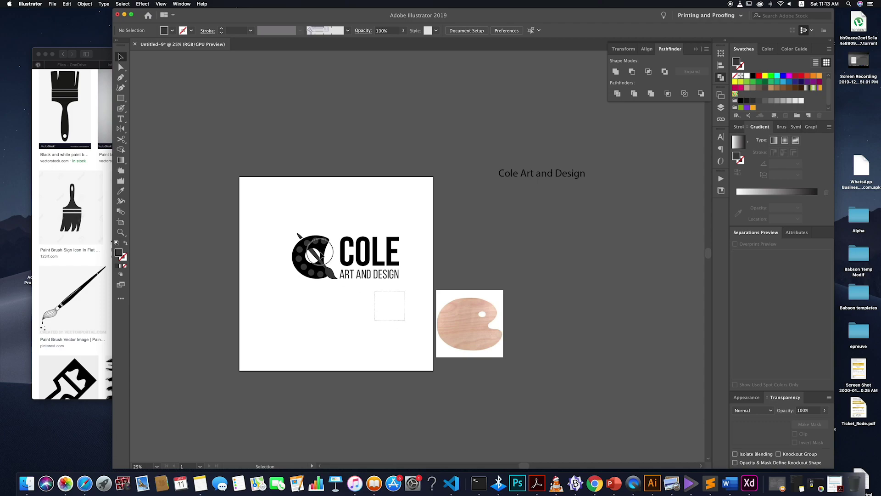
- Move the complete logo down and slightly left toward the artboard's center
{"action": "left_click_drag", "start_coordinate": [315, 262], "coordinate": [309, 283]}
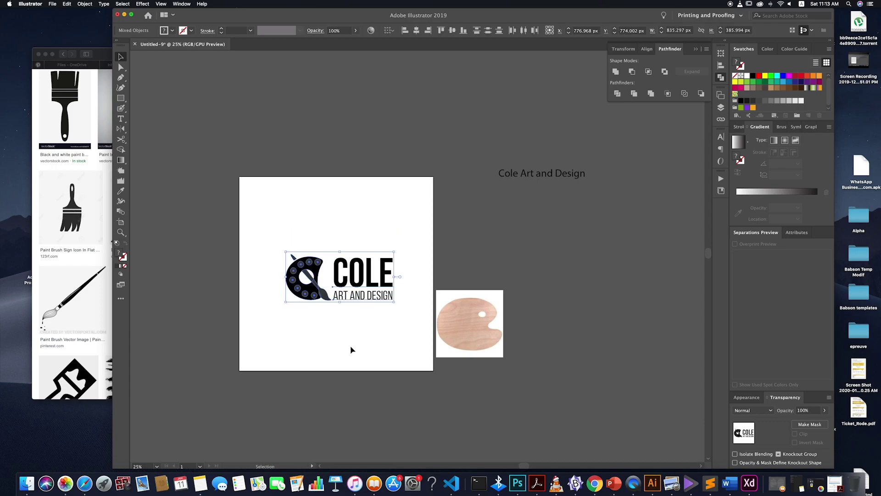
{"action": "left_click", "coordinate": [352, 349]}
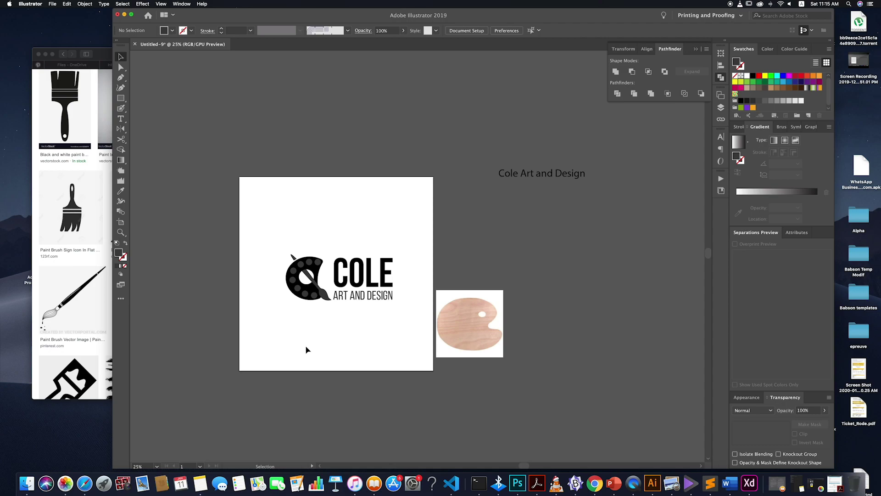
- Switch to Safari, search the web for "ADOBE CC COLOR" and open the Adobe Color site
{"action": "left_click", "coordinate": [84, 483]}
{"action": "scroll", "coordinate": [262, 115], "scroll_direction": "up", "scroll_amount": 3}
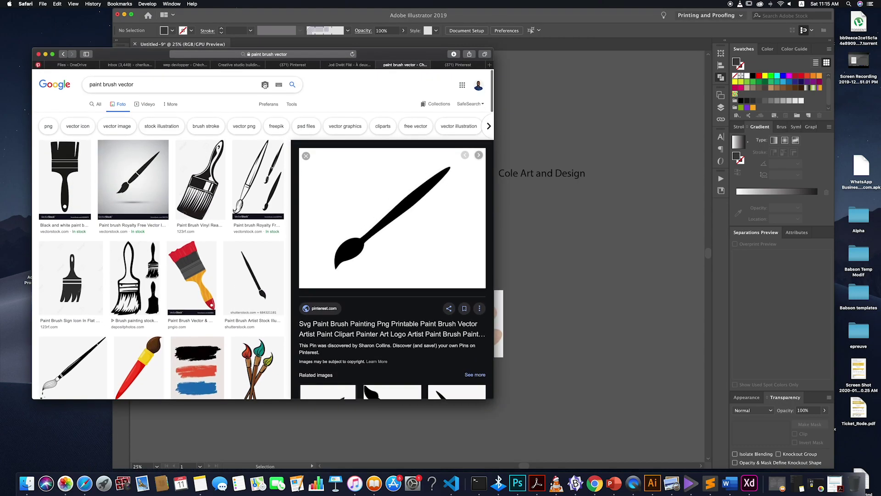
{"action": "left_click", "coordinate": [280, 54]}
{"action": "type", "text": "AD"}
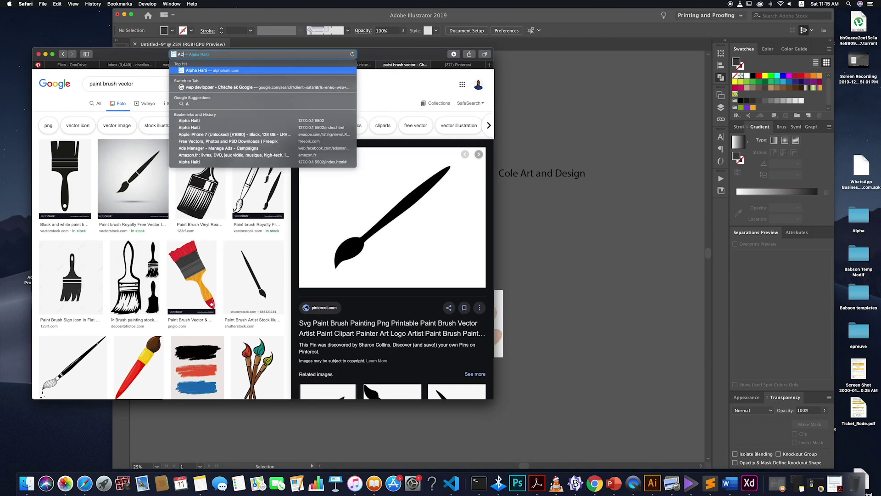
{"action": "type", "text": "OBE CC CO"}
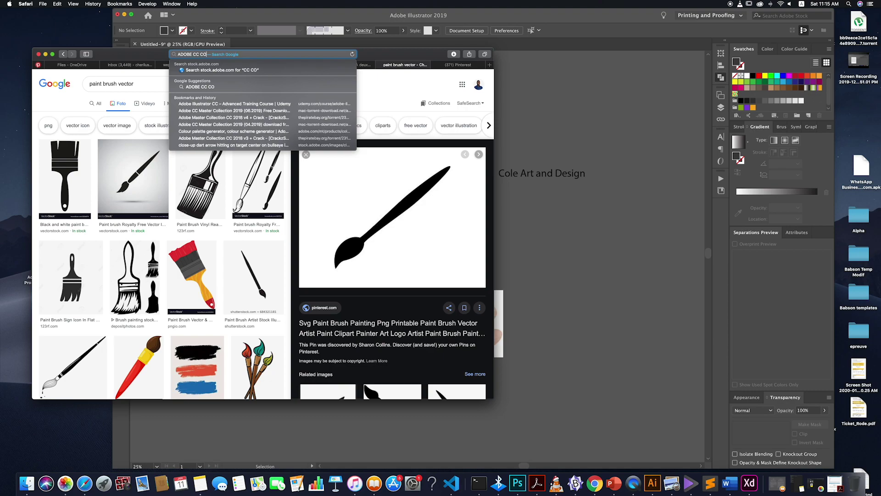
{"action": "type", "text": "LOR"}
{"action": "key", "text": "Return"}
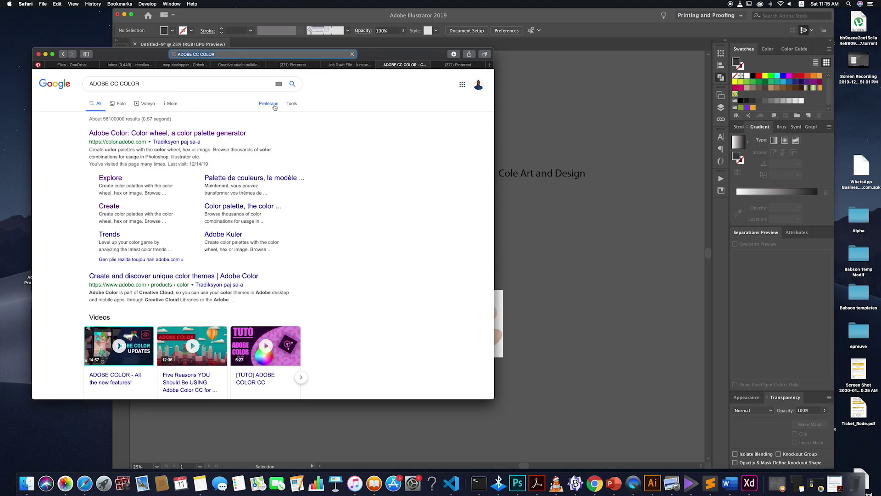
{"action": "left_click", "coordinate": [163, 133]}
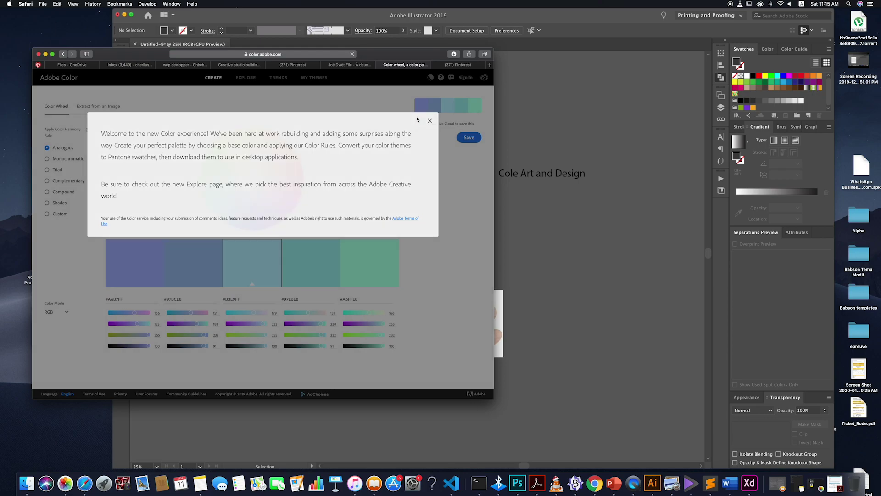
- Search Adobe Color's Explore page for PAINT themes, dismissing the welcome and Pantone Match notices
{"action": "left_click", "coordinate": [242, 81]}
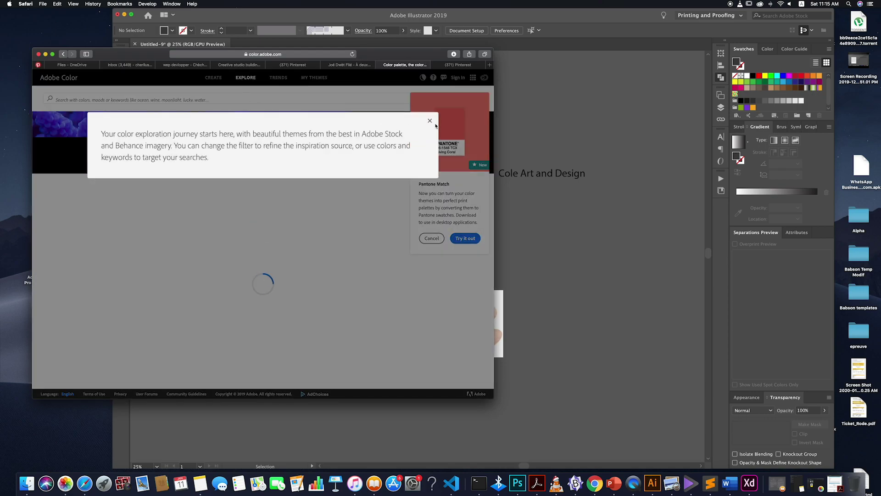
{"action": "left_click", "coordinate": [430, 121]}
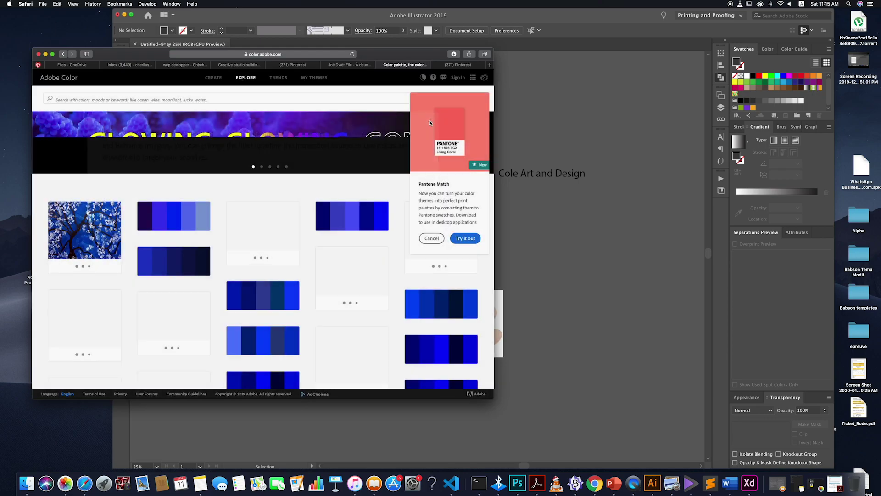
{"action": "left_click", "coordinate": [165, 94]}
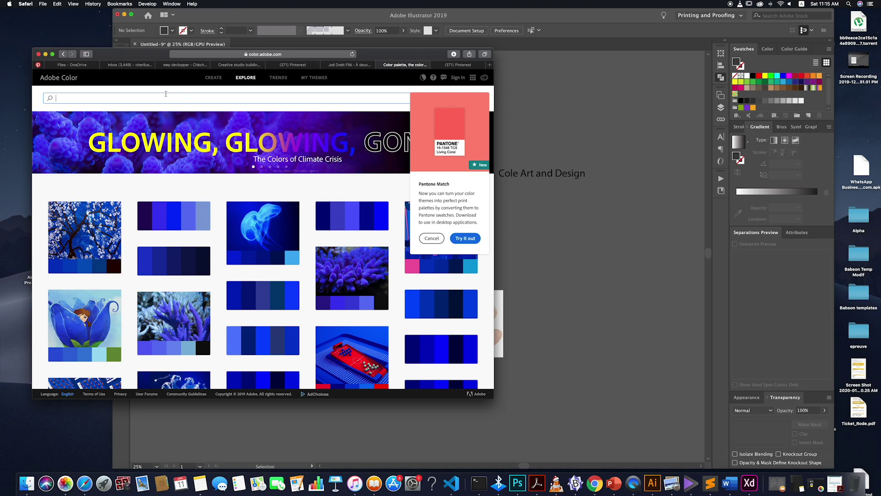
{"action": "type", "text": "PA"}
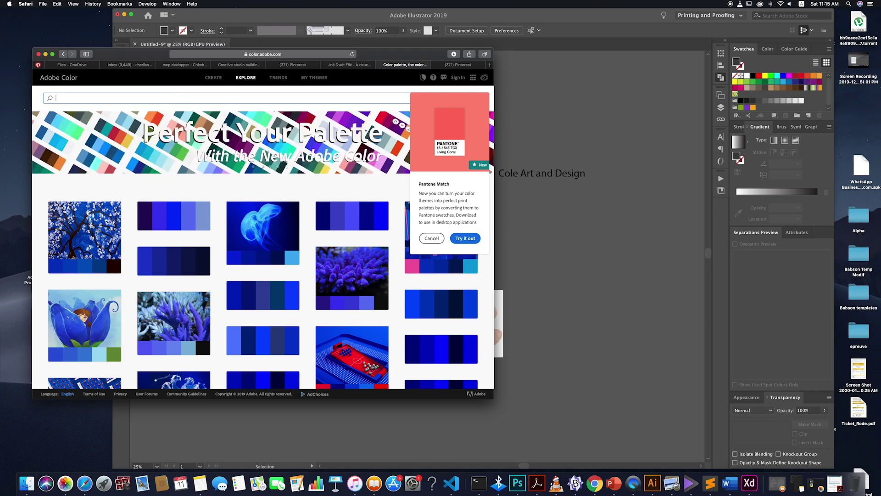
{"action": "type", "text": "INT"}
{"action": "key", "text": "Return"}
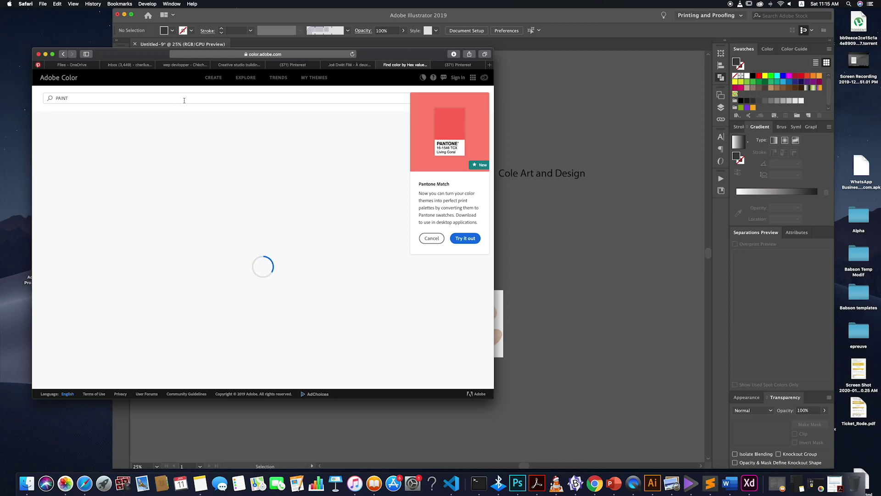
{"action": "left_click", "coordinate": [431, 239]}
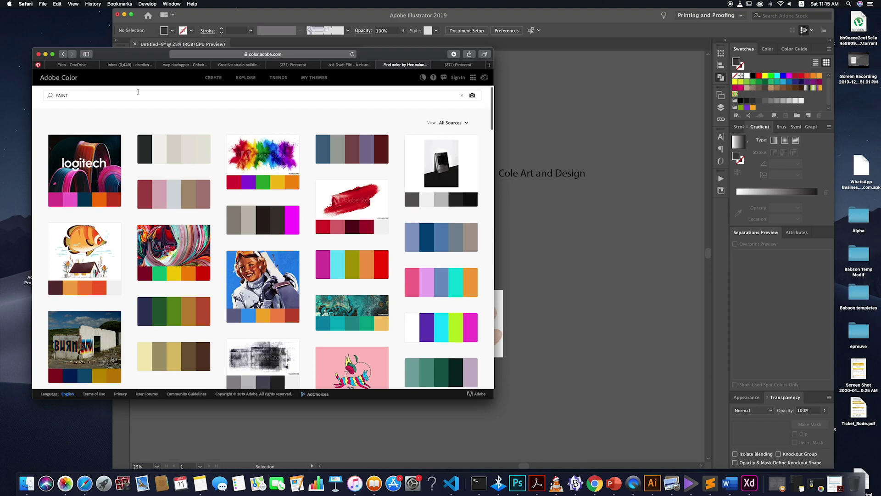
- Try to add the red lipstick smear theme to the library, and return to the PAINT themes from the sign-in page
{"action": "scroll", "coordinate": [138, 92], "scroll_direction": "down", "scroll_amount": 1}
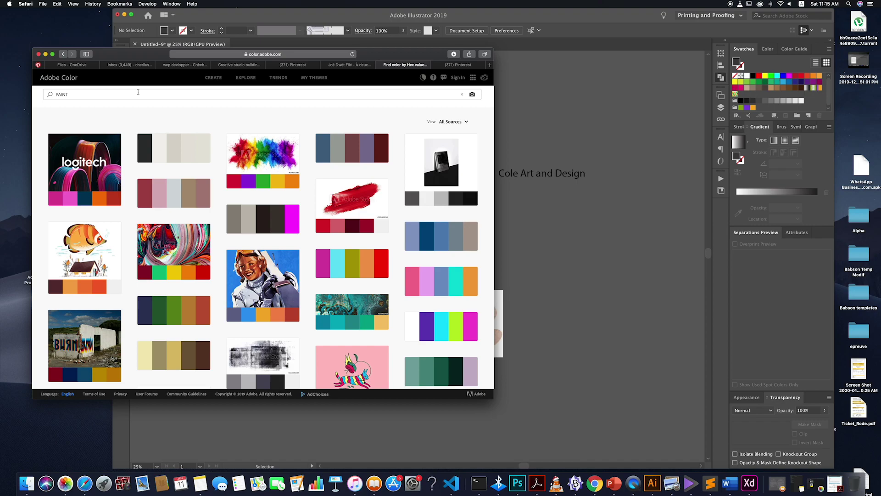
{"action": "scroll", "coordinate": [138, 92], "scroll_direction": "down", "scroll_amount": 1}
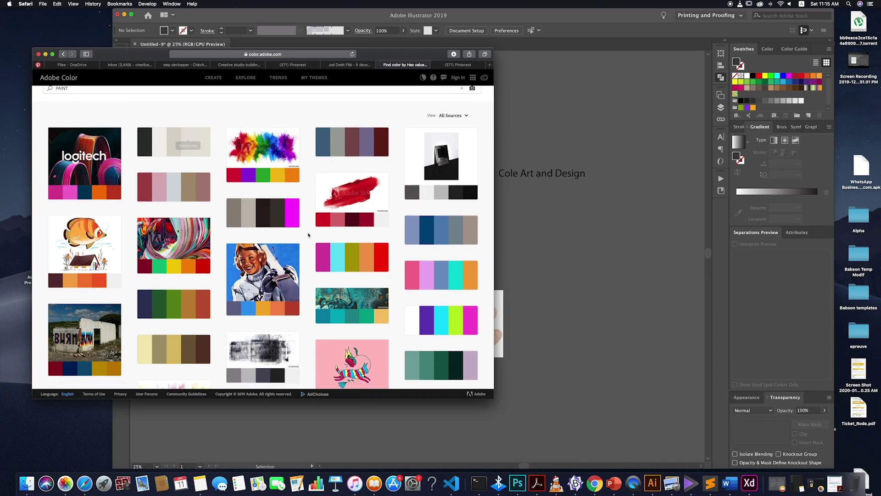
{"action": "mouse_move", "coordinate": [359, 206]}
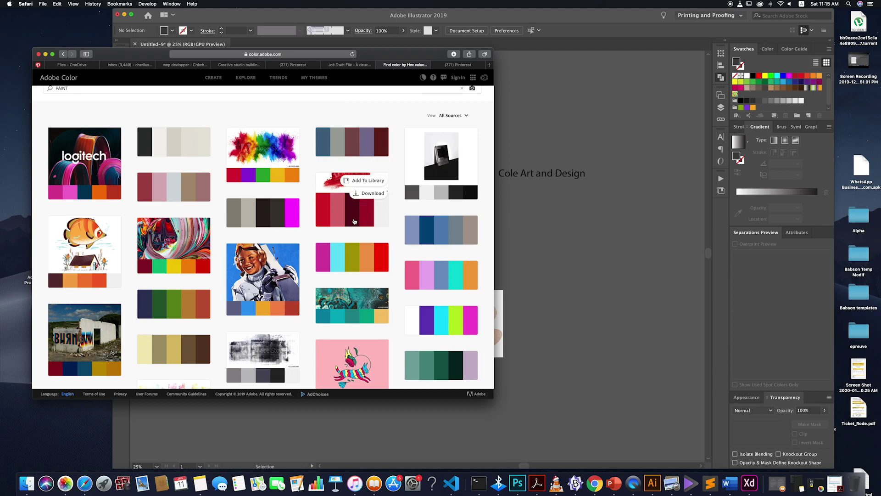
{"action": "left_click", "coordinate": [362, 182]}
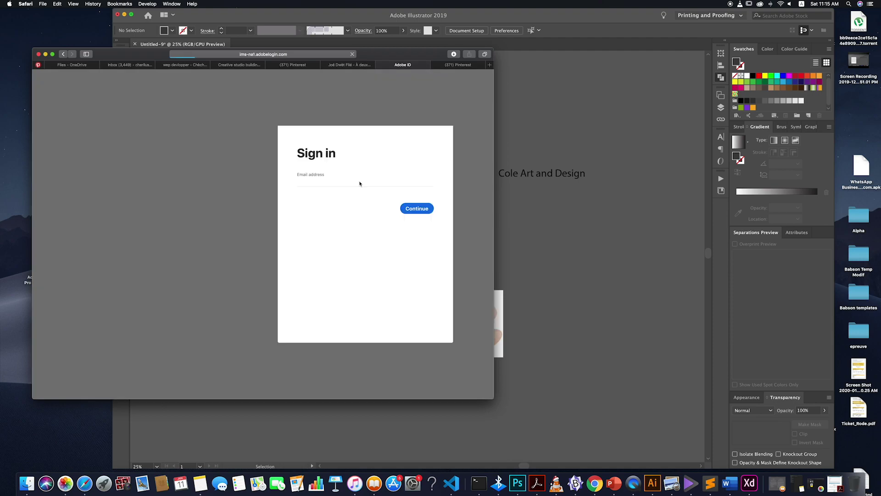
{"action": "left_click", "coordinate": [63, 55]}
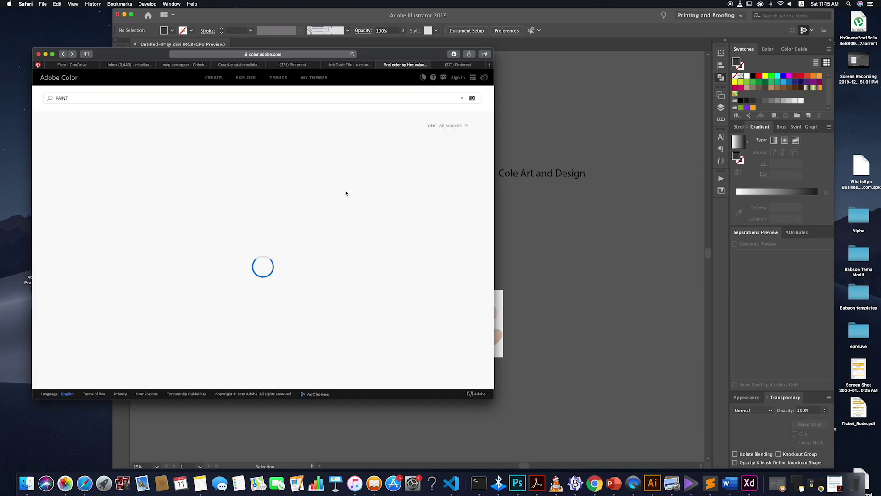
- Open the red lipstick smear theme, copy its bright red hex code #D91A2A and switch back to Illustrator
{"action": "left_click", "coordinate": [360, 231]}
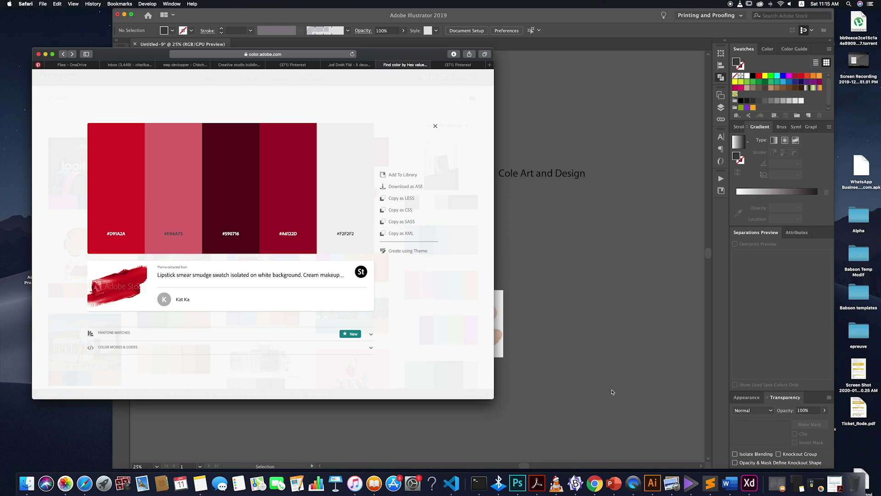
{"action": "mouse_move", "coordinate": [110, 249]}
{"action": "left_click", "coordinate": [115, 233]}
{"action": "left_click", "coordinate": [561, 302]}
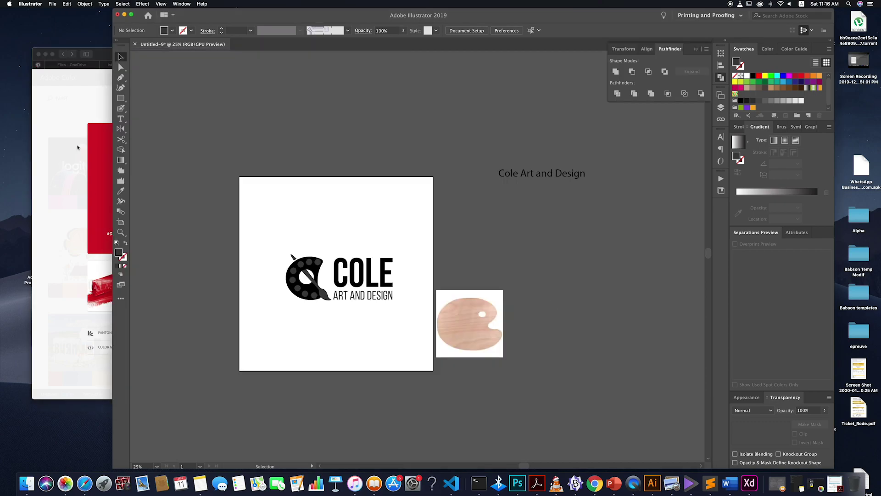
- Draw a rectangle about 173 by 358 px on the canvas beside the artboard and fill it with #D91A2A
{"action": "key", "text": "m"}
{"action": "left_click_drag", "start_coordinate": [484, 221], "coordinate": [508, 267]}
{"action": "double_click", "coordinate": [119, 253]}
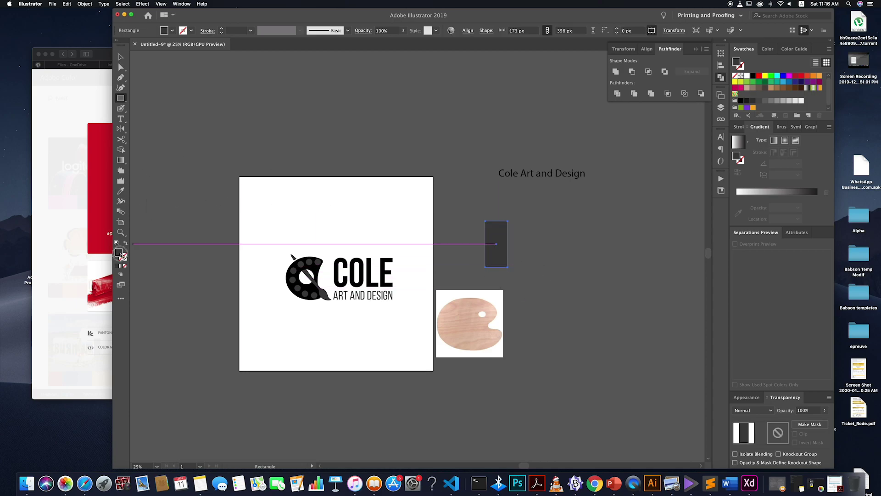
{"action": "key", "text": "super+v"}
{"action": "key", "text": "Return"}
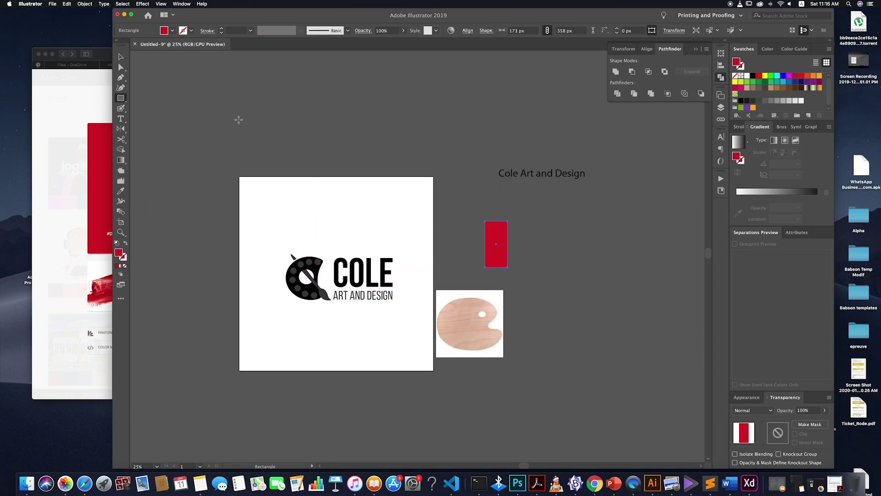
- Copy the pink-red hex code #D96A73 from the Adobe Color theme in Safari and return to Illustrator
{"action": "left_click", "coordinate": [83, 74]}
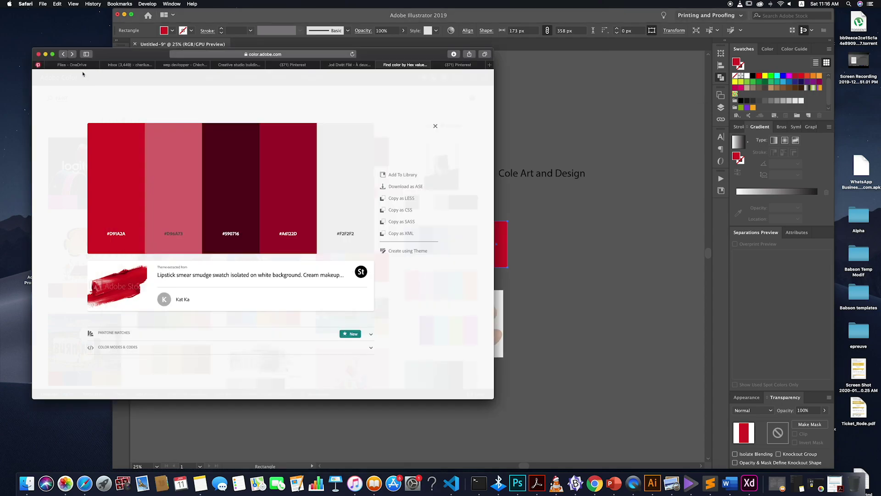
{"action": "left_click", "coordinate": [227, 234]}
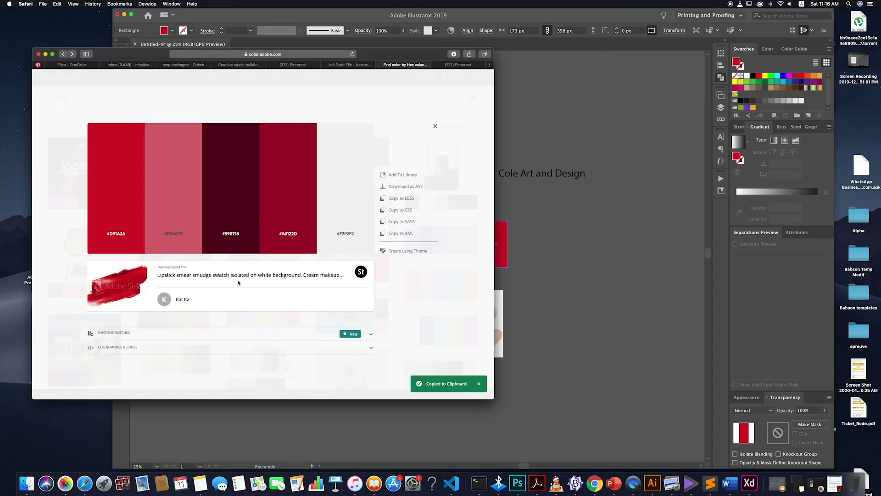
{"action": "left_click", "coordinate": [514, 255]}
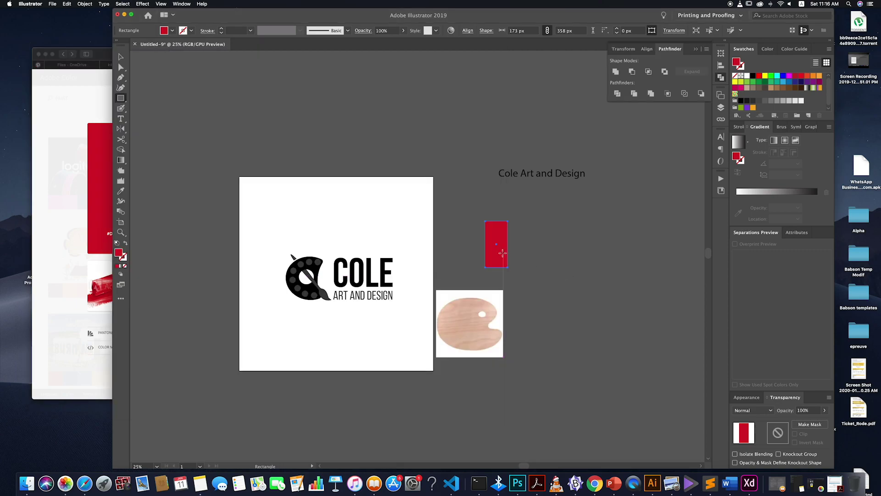
- Undo the stray rectangle and duplicate the red swatch rectangle to its right
{"action": "left_click_drag", "start_coordinate": [478, 252], "coordinate": [536, 259]}
{"action": "key", "text": "super+z"}
{"action": "left_click", "coordinate": [120, 59]}
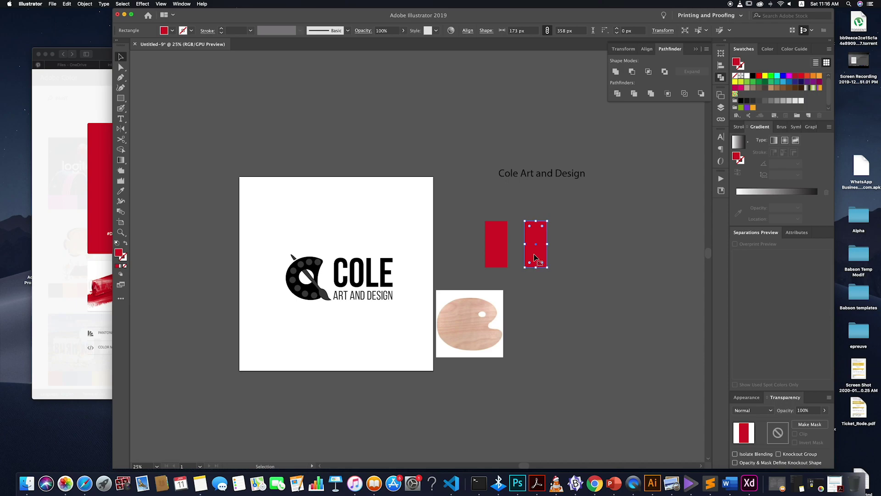
- Set the duplicated rectangle's fill color to #D96A73
{"action": "double_click", "coordinate": [118, 253]}
{"action": "key", "text": "super+v"}
{"action": "left_click", "coordinate": [669, 233]}
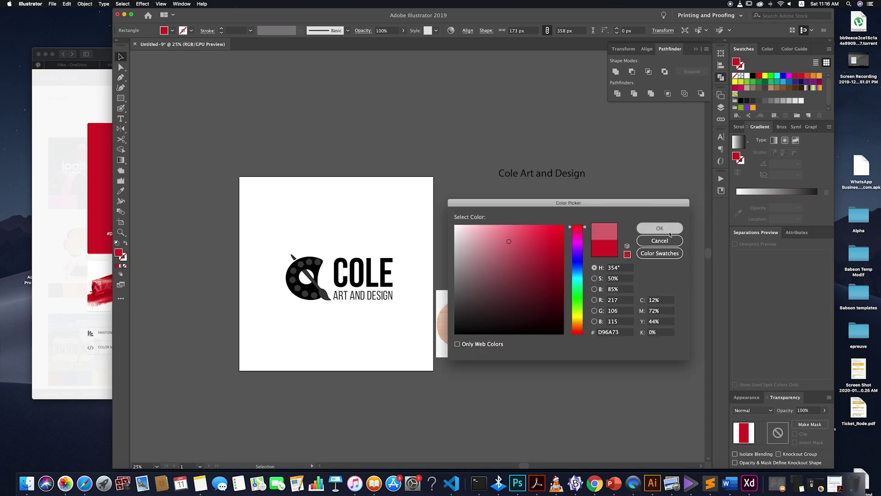
- Duplicate the pink-red swatch rectangle twice to its right to form a row of four
{"action": "left_click_drag", "start_coordinate": [535, 256], "coordinate": [618, 257]}
{"action": "key", "text": "super+z"}
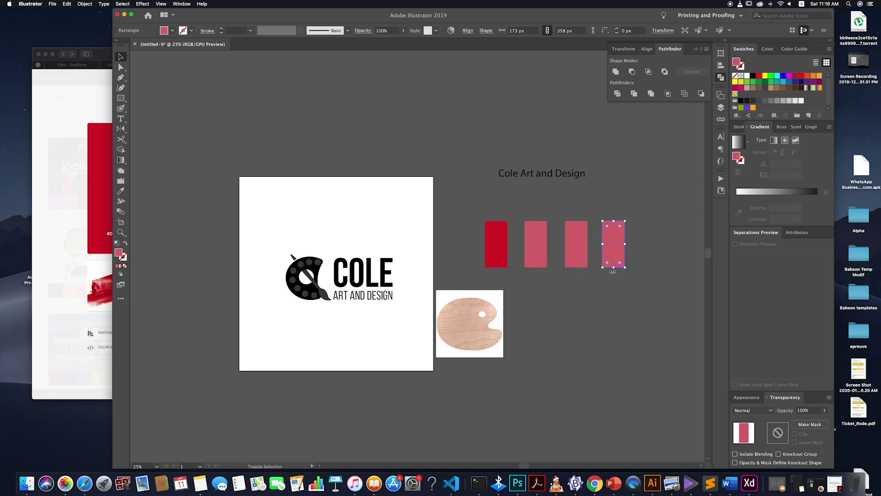
{"action": "left_click", "coordinate": [595, 301]}
- Copy the dark maroon hex code from the Adobe Color theme in Safari and fill Illustrator's third swatch rectangle with #590716
{"action": "left_click", "coordinate": [83, 207]}
{"action": "left_click", "coordinate": [231, 233]}
{"action": "left_click", "coordinate": [500, 293]}
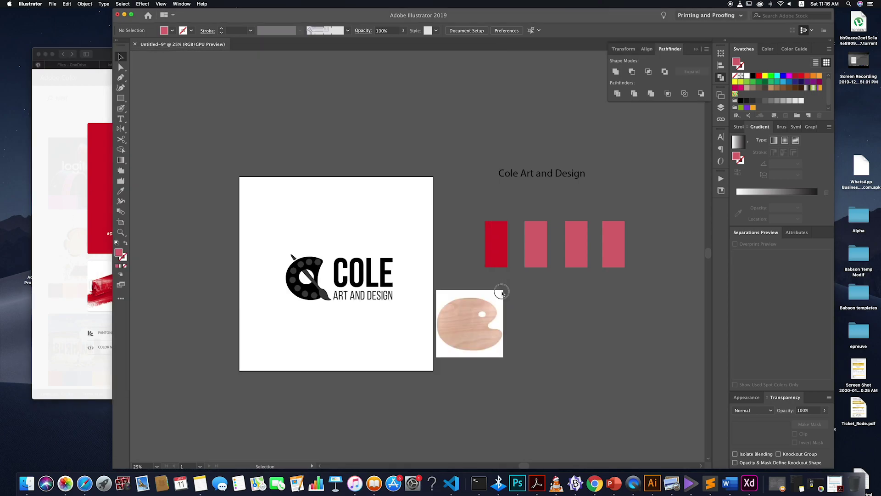
{"action": "left_click", "coordinate": [570, 259]}
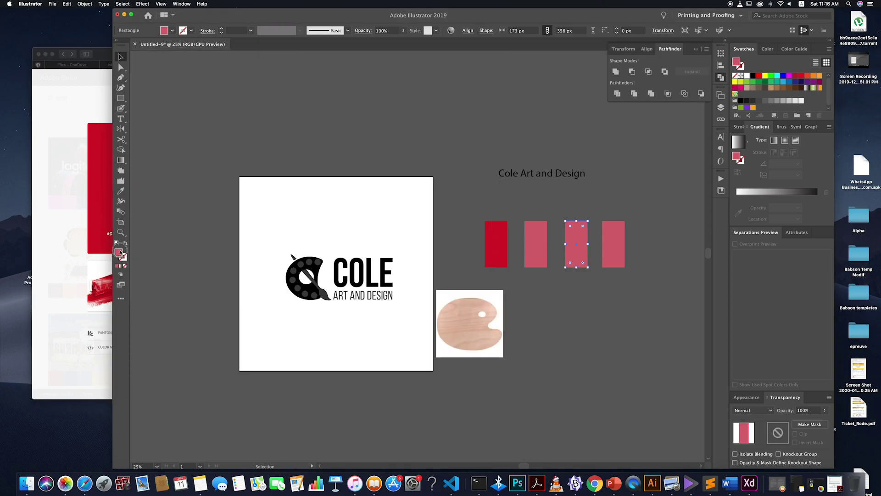
{"action": "double_click", "coordinate": [118, 253]}
{"action": "key", "text": "super+v"}
{"action": "left_click", "coordinate": [660, 228]}
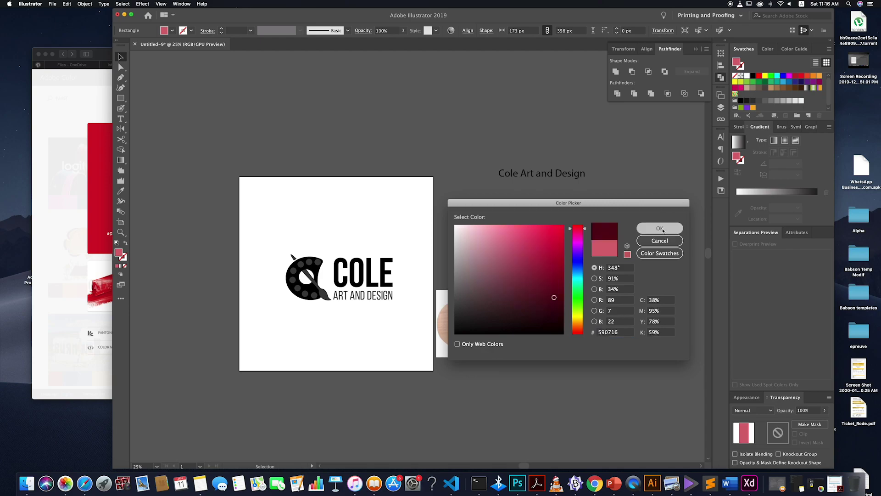
- Copy the crimson hex code from the Safari color theme and fill Illustrator's fourth swatch rectangle with #A6122D
{"action": "left_click", "coordinate": [597, 258]}
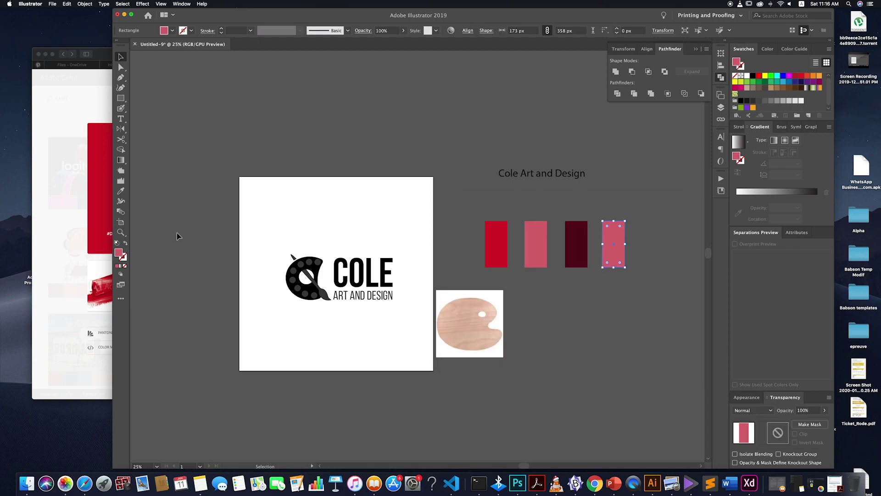
{"action": "double_click", "coordinate": [118, 253]}
{"action": "left_click", "coordinate": [101, 258]}
{"action": "left_click", "coordinate": [308, 230]}
{"action": "left_click", "coordinate": [625, 259]}
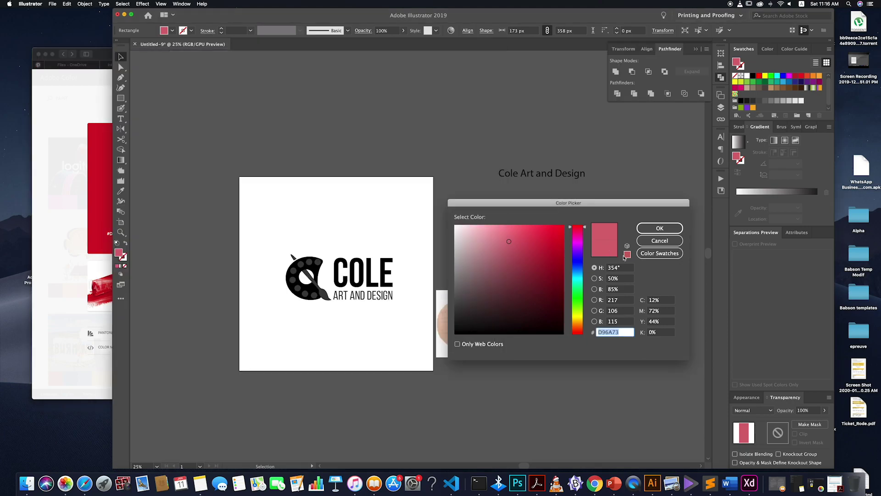
{"action": "key", "text": "super+v"}
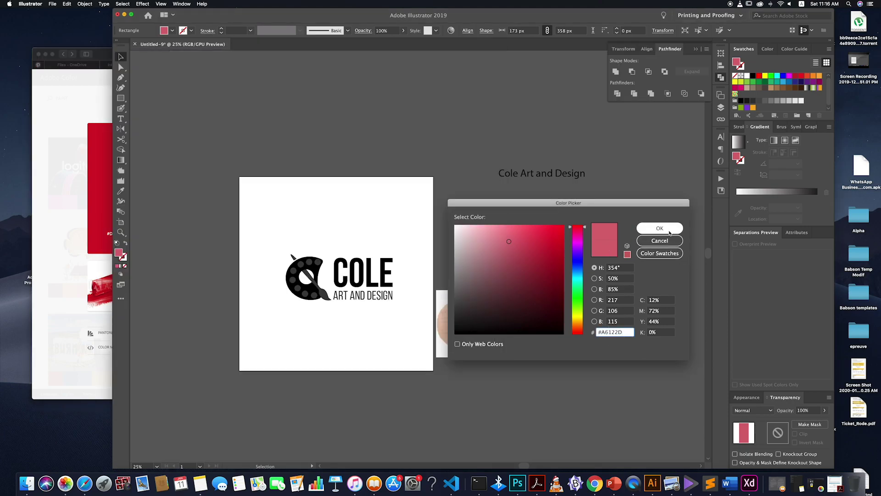
{"action": "left_click", "coordinate": [670, 232]}
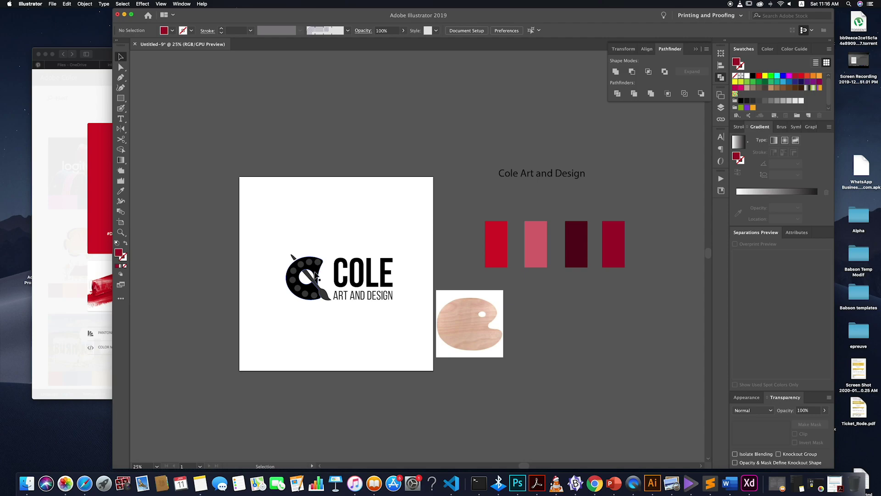
- Recolor the logo's palette shape with the Eyedropper, trying the crimson swatch and settling on the dark maroon one
{"action": "key", "text": "super+equal"}
{"action": "key", "text": "super+minus"}
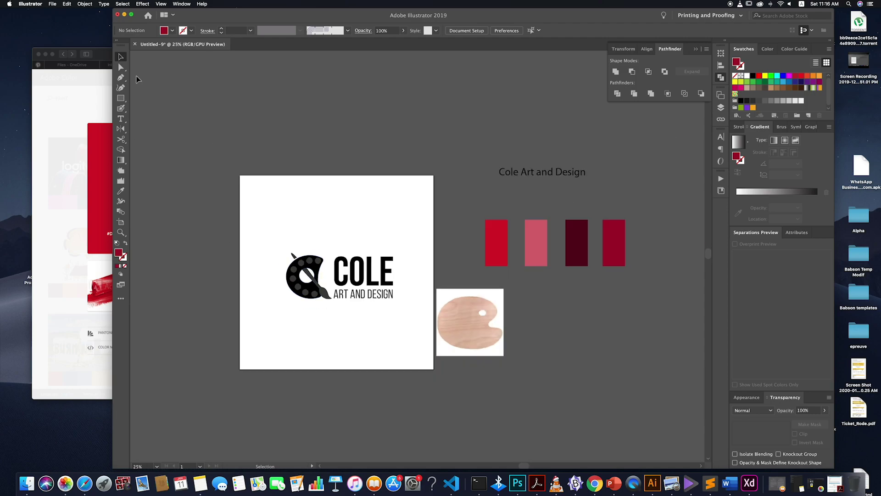
{"action": "key", "text": "a"}
{"action": "left_click", "coordinate": [318, 273]}
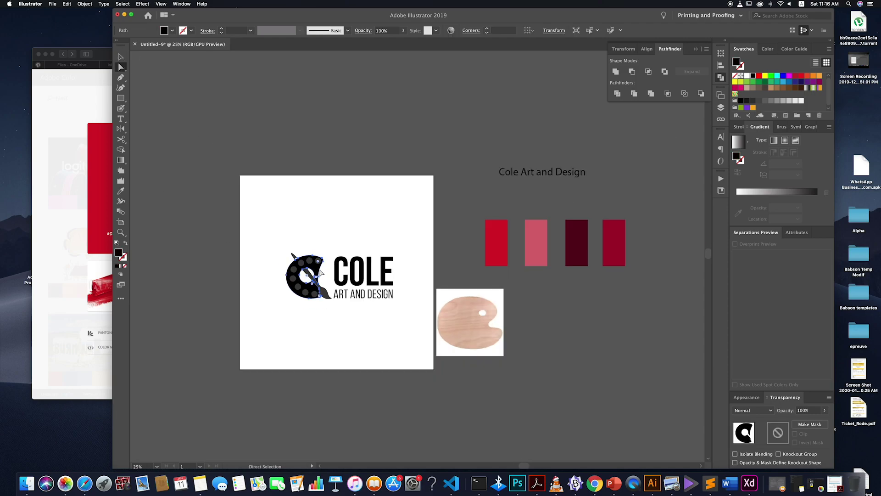
{"action": "left_click", "coordinate": [318, 273]}
{"action": "left_click", "coordinate": [319, 272]}
{"action": "left_click", "coordinate": [121, 56]}
{"action": "key", "text": "i"}
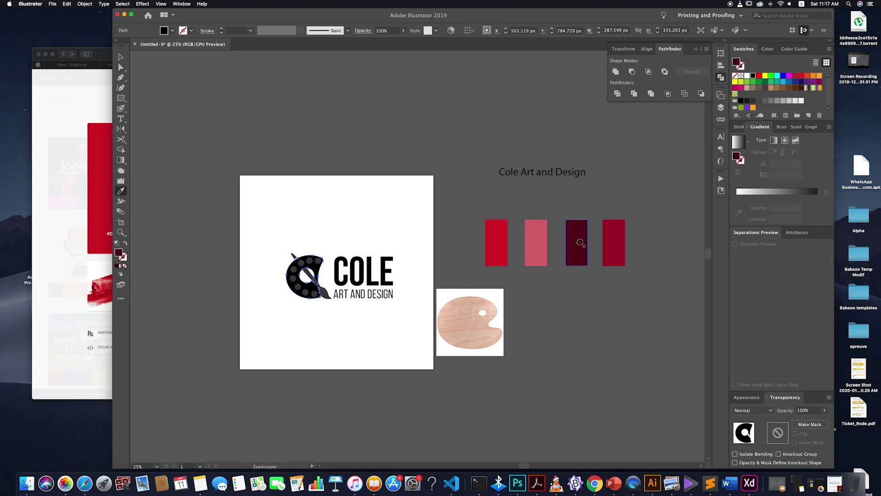
{"action": "left_click", "coordinate": [580, 245]}
{"action": "left_click", "coordinate": [614, 235]}
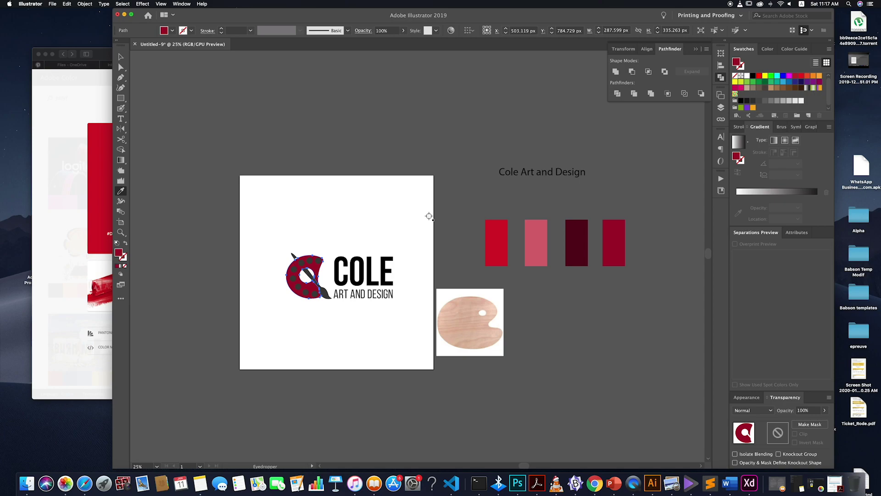
{"action": "left_click", "coordinate": [579, 225]}
{"action": "left_click", "coordinate": [126, 59]}
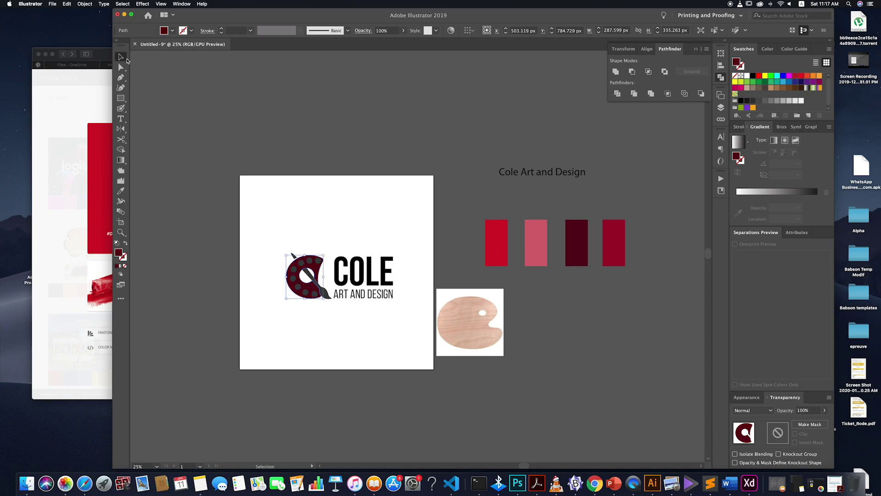
{"action": "left_click", "coordinate": [235, 97]}
- Fill the COLE text with the dark maroon swatch's color using the Eyedropper and undo the stray white sample
{"action": "left_click", "coordinate": [364, 277]}
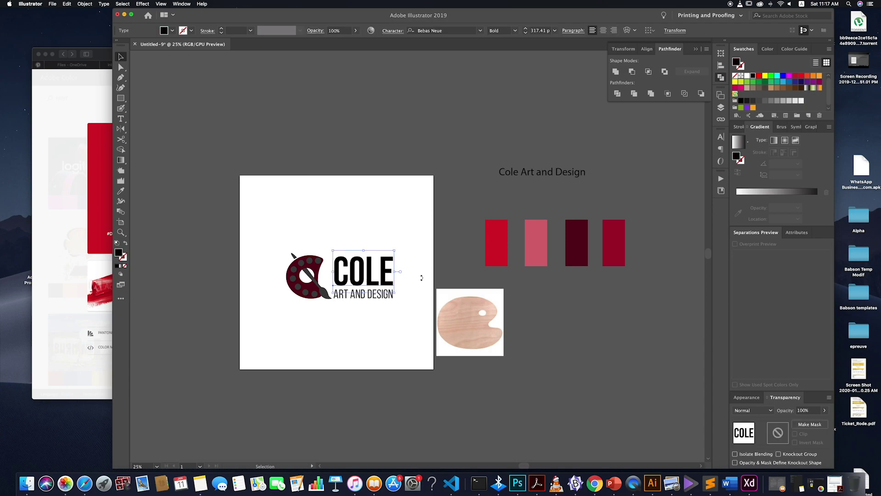
{"action": "key", "text": "i"}
{"action": "left_click", "coordinate": [573, 233]}
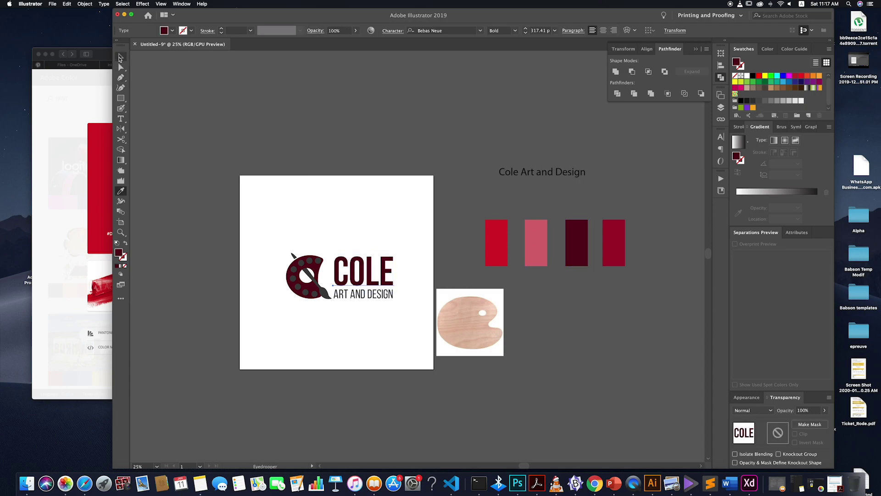
{"action": "left_click", "coordinate": [373, 330]}
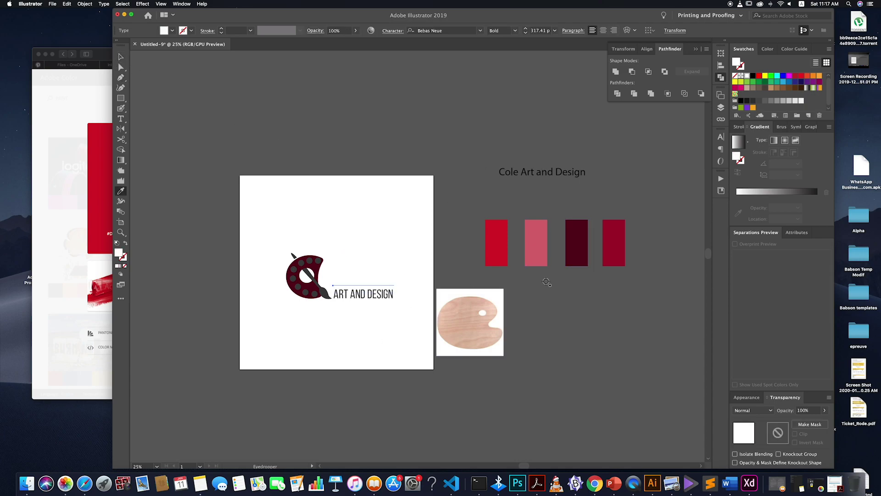
{"action": "key", "text": "v"}
{"action": "key", "text": "cmd+z"}
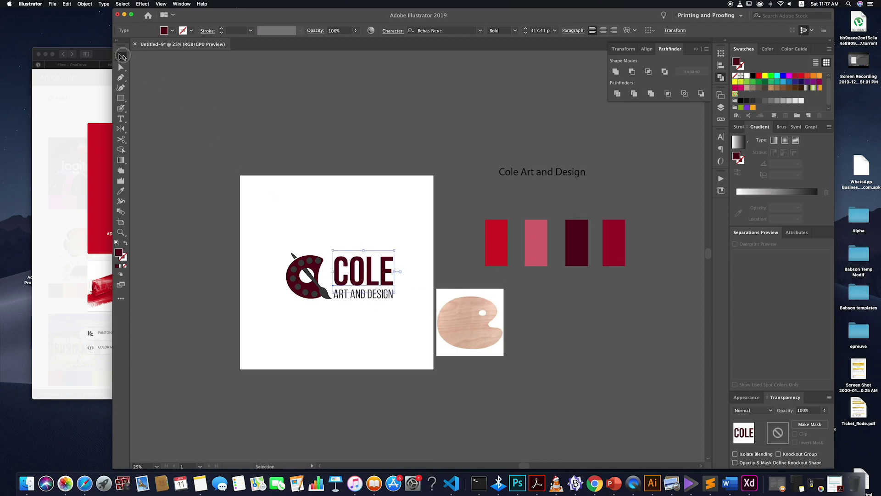
{"action": "left_click", "coordinate": [412, 224]}
- Fill the ART AND DESIGN text with the crimson swatch's color using the Eyedropper
{"action": "left_click", "coordinate": [373, 295]}
{"action": "key", "text": "i"}
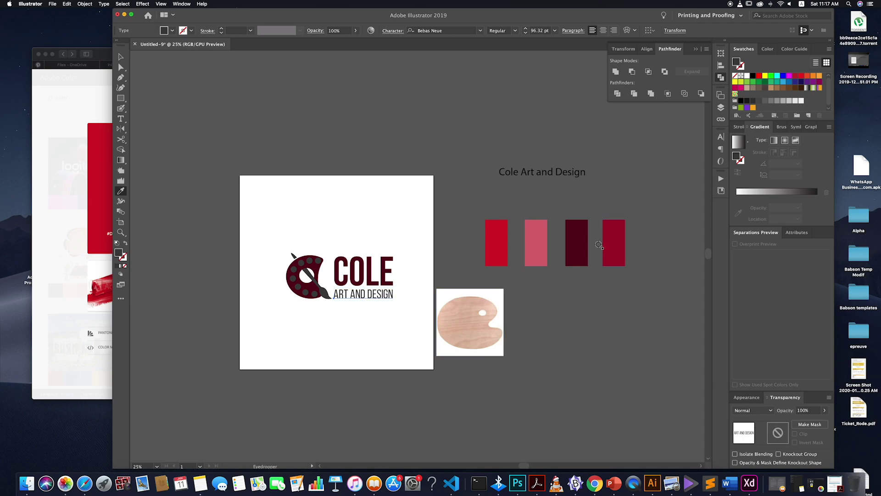
{"action": "left_click", "coordinate": [612, 239]}
{"action": "key", "text": "v"}
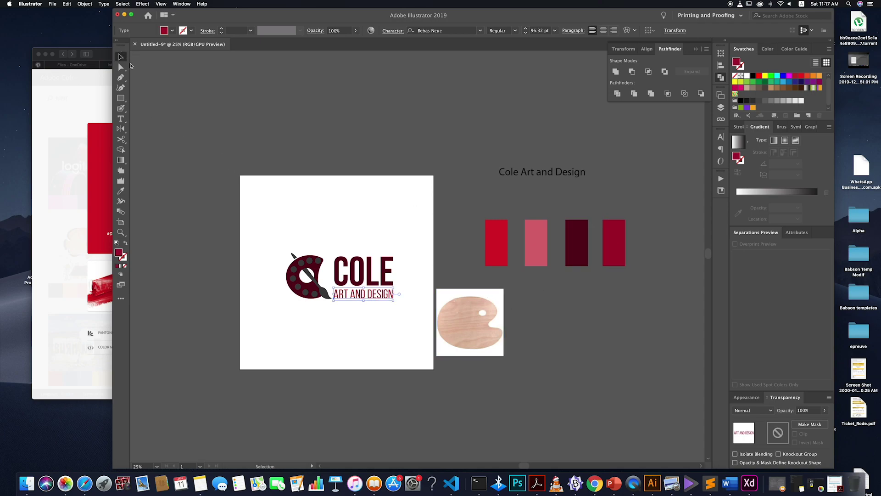
{"action": "left_click", "coordinate": [334, 347]}
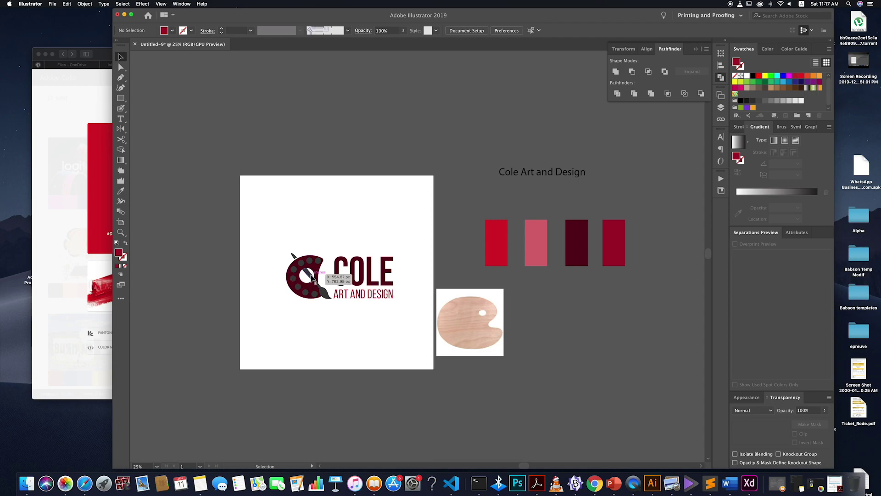
{"action": "scroll", "coordinate": [338, 317], "scroll_direction": "up", "scroll_amount": 2}
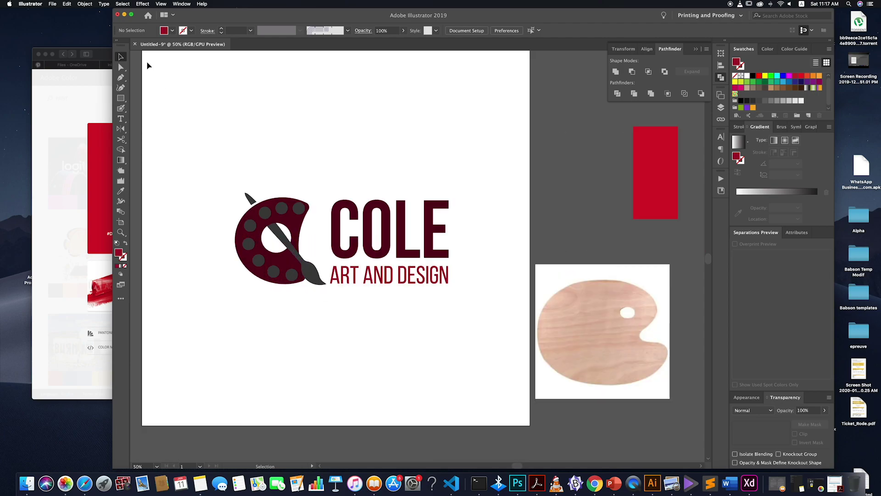
{"action": "key", "text": "a"}
{"action": "left_click", "coordinate": [295, 254]}
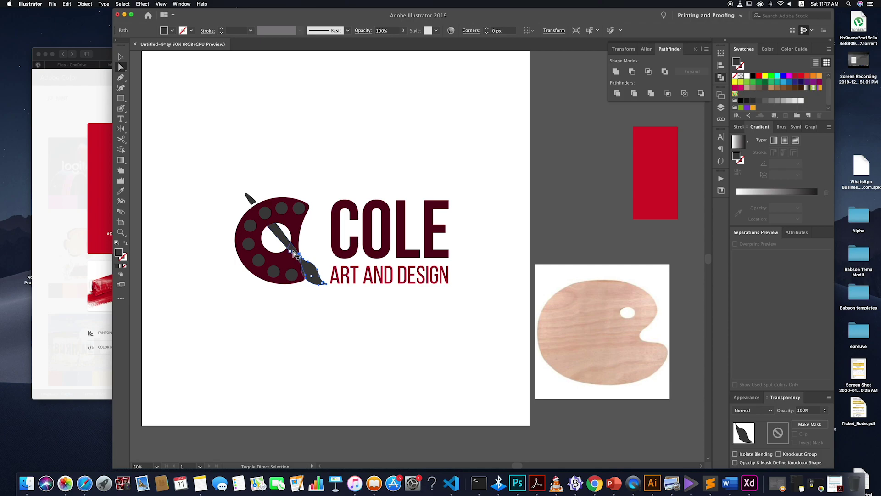
{"action": "left_click", "coordinate": [321, 304]}
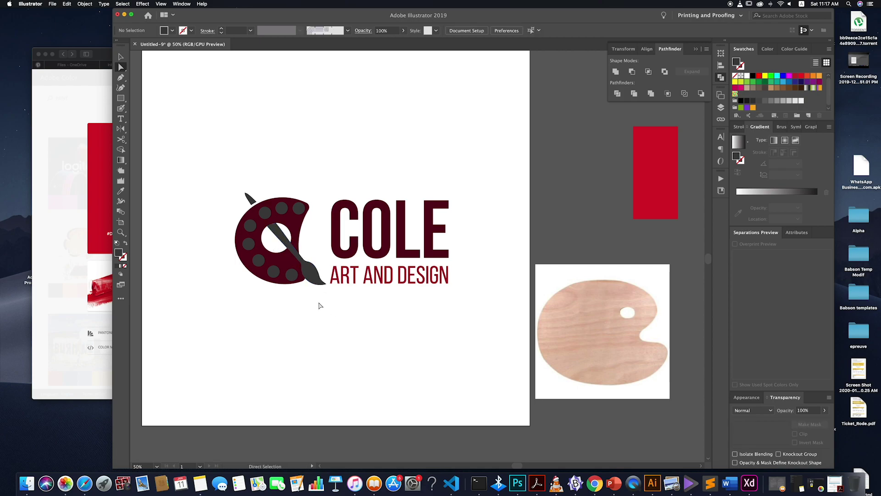
{"action": "key", "text": "v"}
{"action": "left_click", "coordinate": [298, 277]}
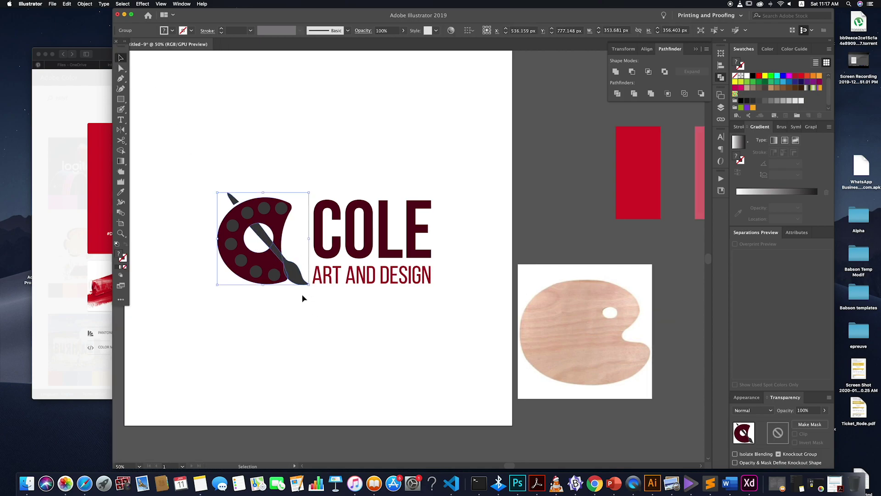
{"action": "left_click", "coordinate": [301, 299]}
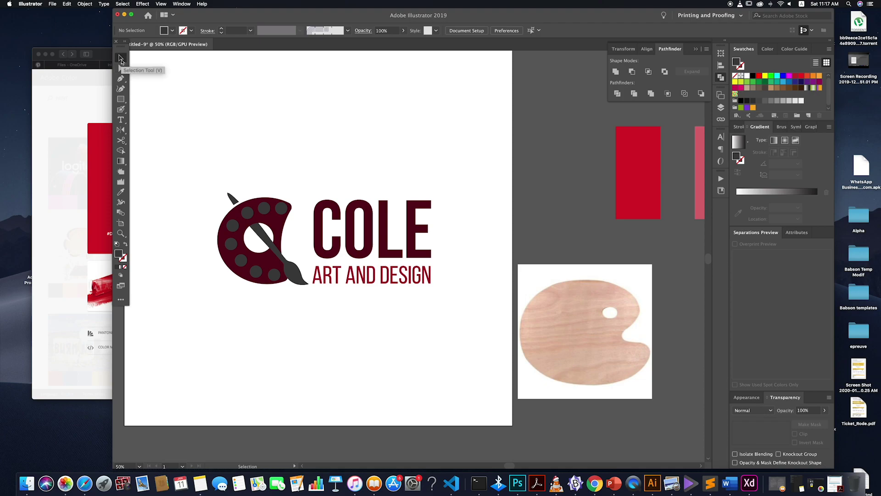
{"action": "left_click", "coordinate": [301, 275]}
{"action": "scroll", "coordinate": [291, 278], "scroll_direction": "up", "scroll_amount": 1}
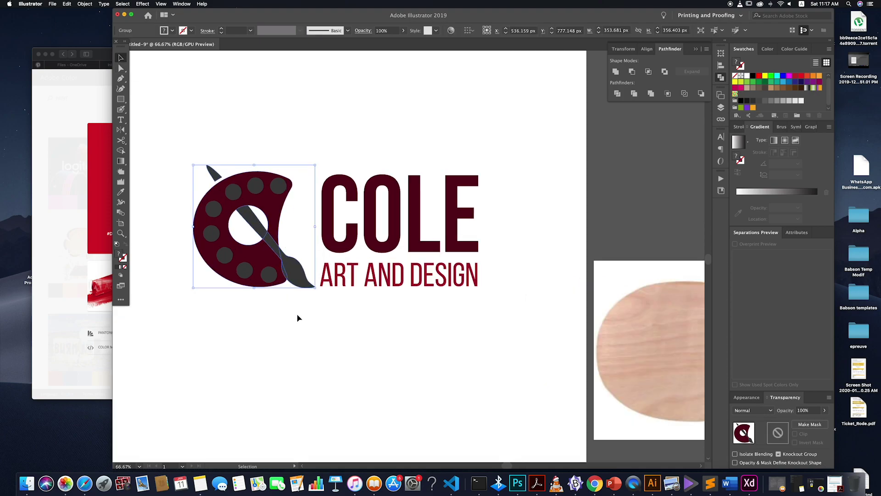
{"action": "scroll", "coordinate": [296, 308], "scroll_direction": "up", "scroll_amount": 1}
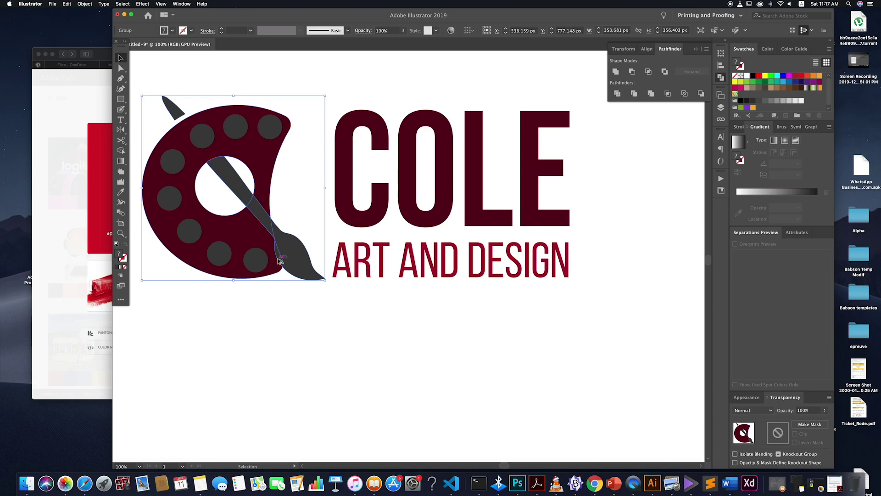
{"action": "left_click_drag", "start_coordinate": [297, 260], "coordinate": [307, 258]}
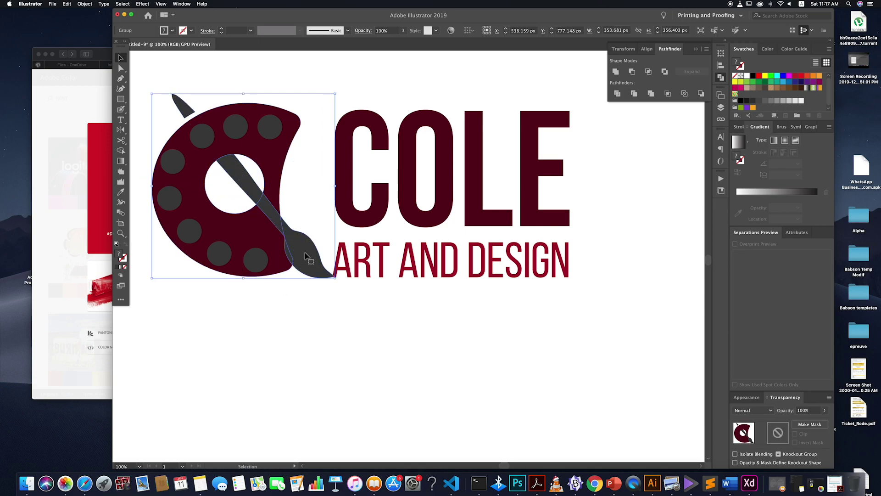
{"action": "key", "text": "super+z"}
{"action": "left_click", "coordinate": [281, 324]}
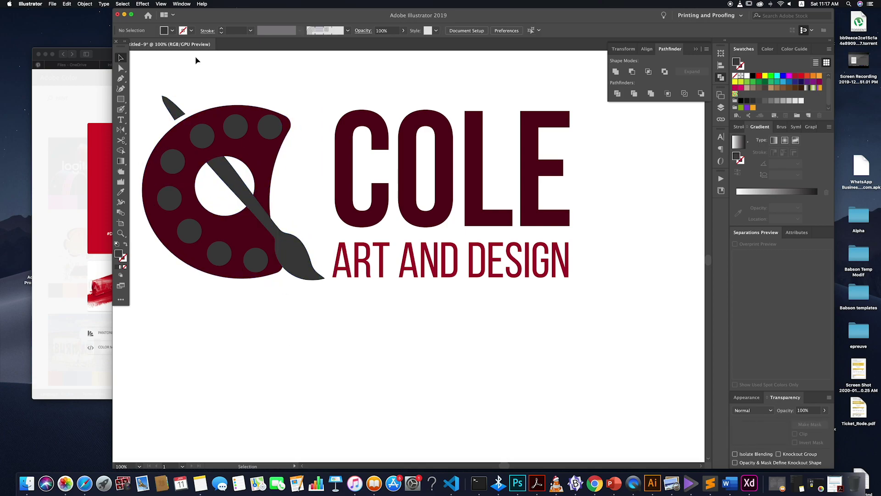
- Isolate the logo icon's group and select the brush tip, handle and upper end pieces
{"action": "left_click", "coordinate": [120, 68]}
{"action": "left_click", "coordinate": [284, 245]}
{"action": "left_click", "coordinate": [121, 58]}
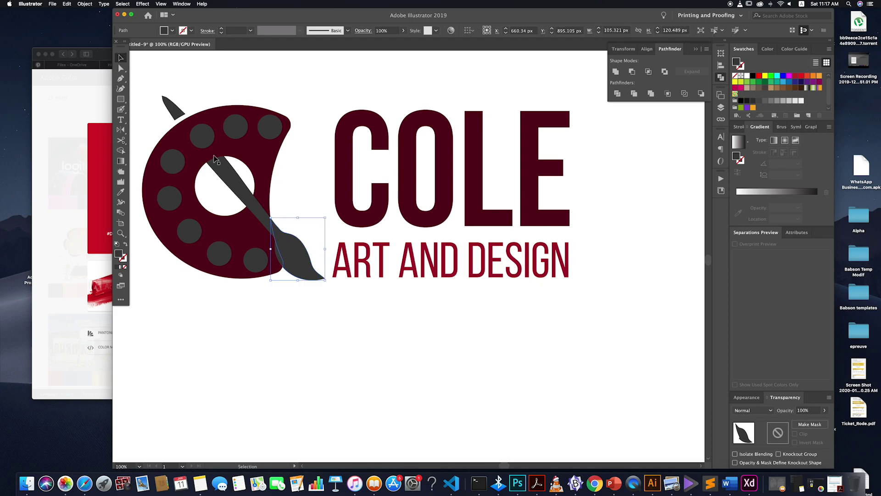
{"action": "double_click", "coordinate": [294, 259]}
{"action": "left_click", "coordinate": [296, 260]}
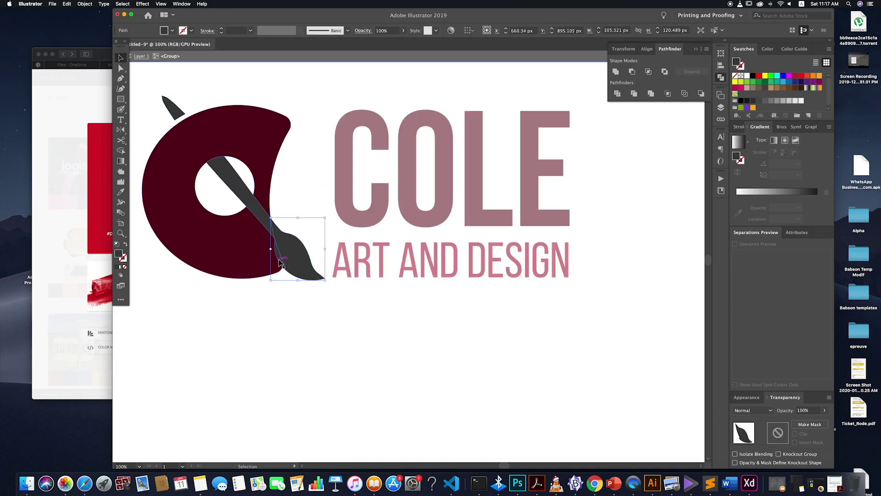
{"action": "left_click", "coordinate": [265, 220], "text": "shift"}
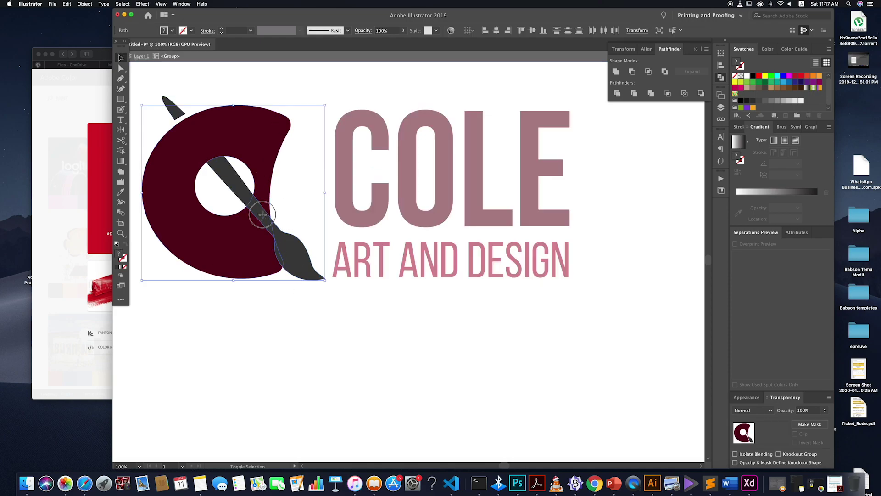
{"action": "left_click", "coordinate": [173, 112], "text": "shift"}
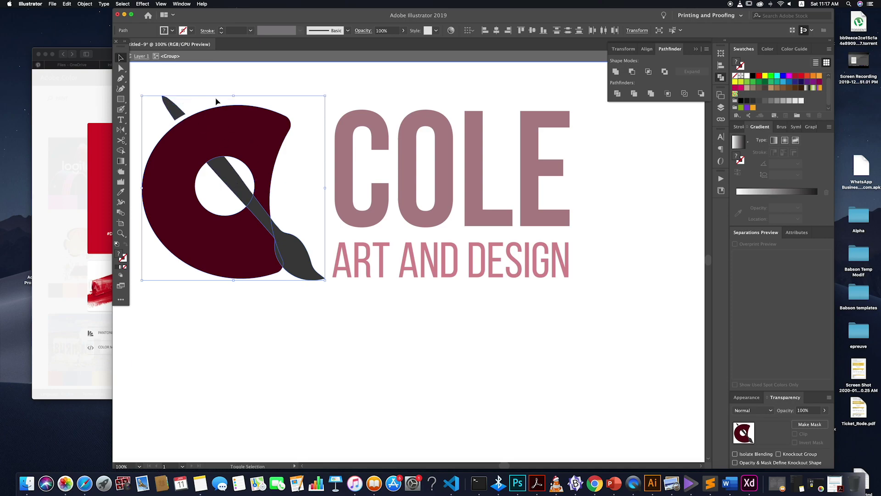
- Try to unite the selected brush pieces with Pathfinder, undo the merge and exit isolation mode
{"action": "left_click", "coordinate": [615, 71]}
{"action": "key", "text": "a"}
{"action": "key", "text": "super+z"}
{"action": "key", "text": "v"}
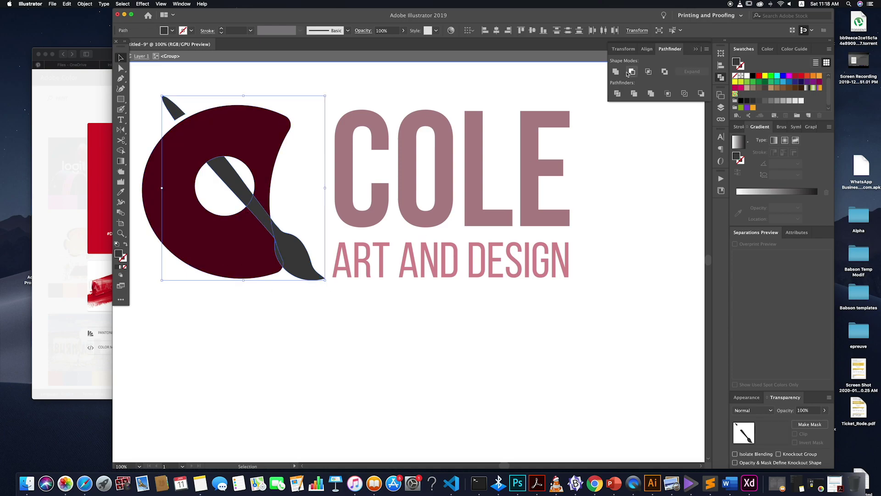
{"action": "double_click", "coordinate": [274, 325]}
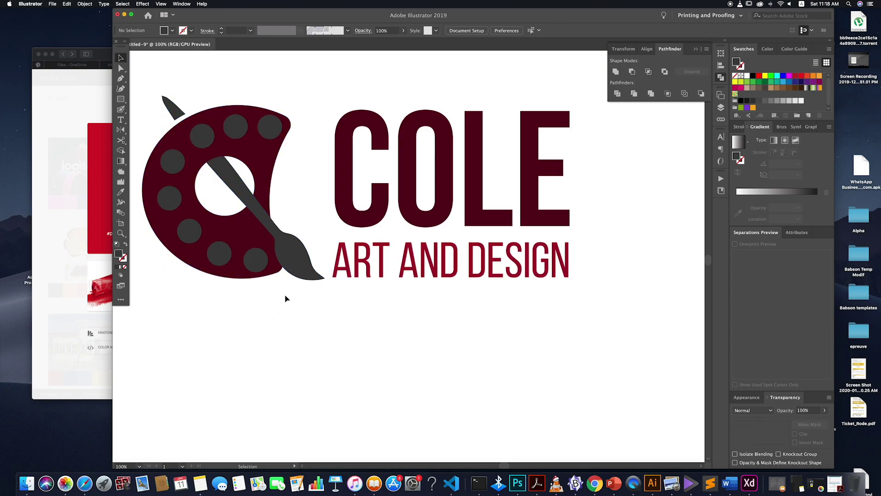
- Isolate the brush group, fill it with the ART AND DESIGN text's crimson using the Eyedropper, and exit isolation mode
{"action": "scroll", "coordinate": [285, 299], "scroll_direction": "down", "scroll_amount": 2}
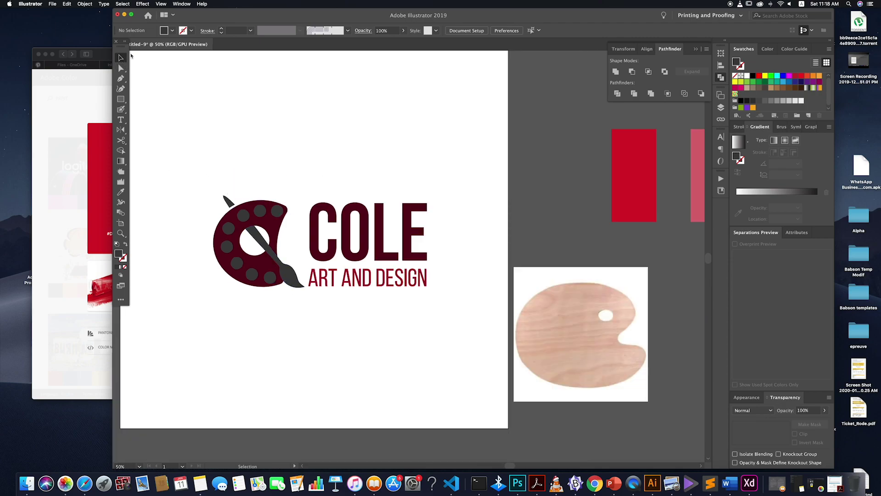
{"action": "left_click", "coordinate": [293, 284]}
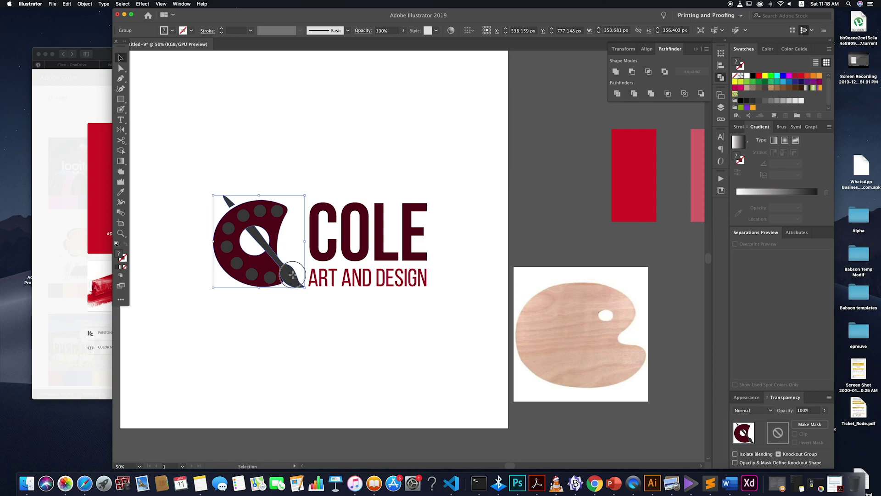
{"action": "double_click", "coordinate": [294, 278]}
{"action": "key", "text": "i"}
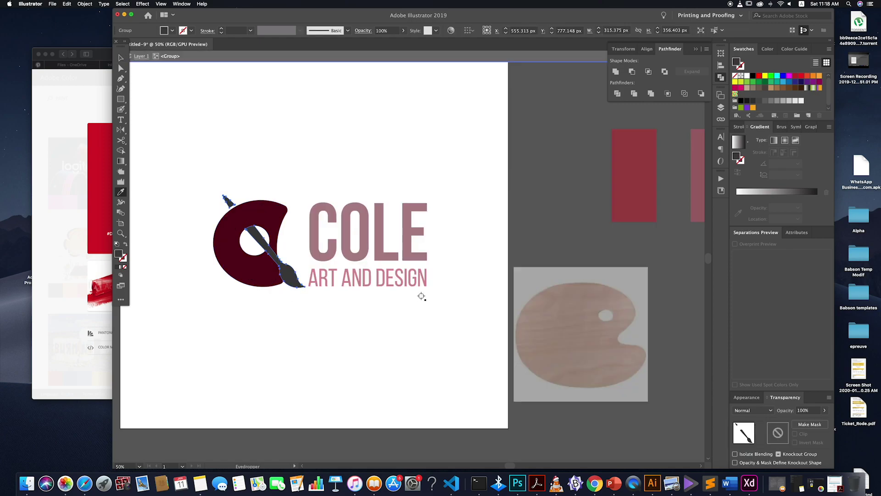
{"action": "left_click", "coordinate": [402, 282]}
{"action": "key", "text": "v"}
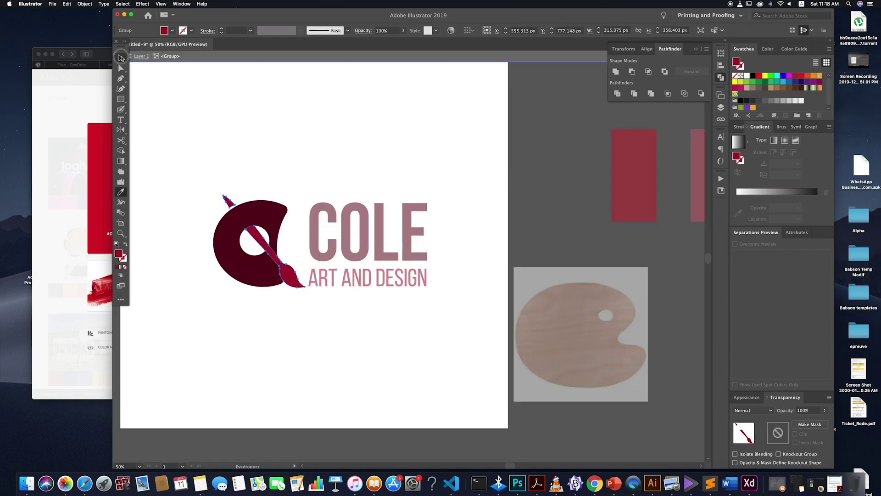
{"action": "double_click", "coordinate": [197, 121]}
- Select all eight paint circles on the palette and fill them with the pink swatch's color using the Eyedropper
{"action": "left_click", "coordinate": [270, 278]}
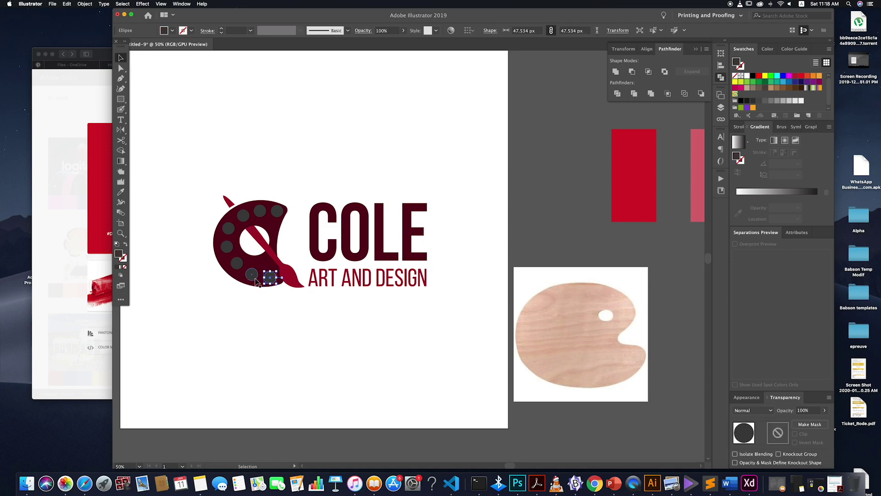
{"action": "scroll", "coordinate": [299, 304], "scroll_direction": "down", "scroll_amount": 2}
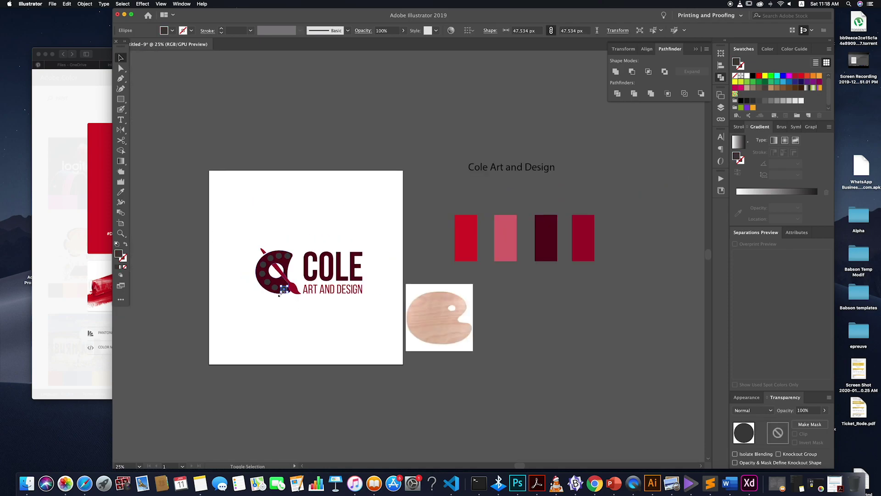
{"action": "scroll", "coordinate": [281, 302], "scroll_direction": "up", "scroll_amount": 3}
{"action": "left_click", "coordinate": [281, 302]}
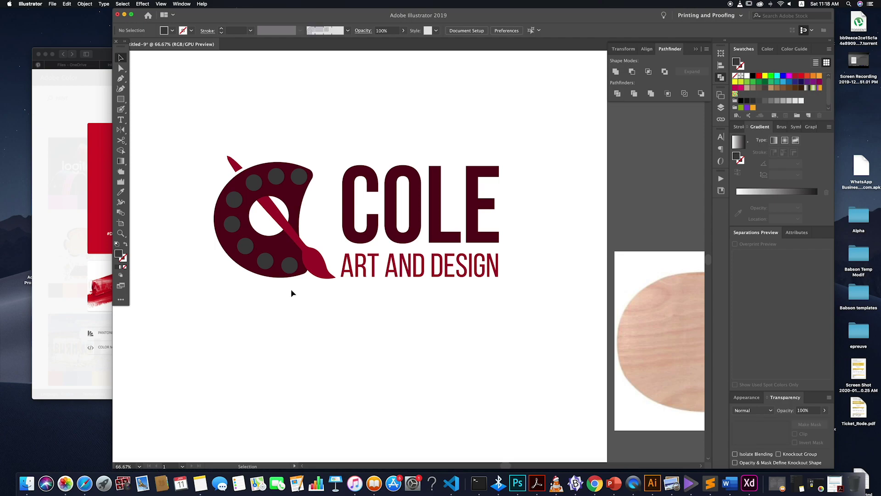
{"action": "left_click", "coordinate": [290, 265]}
{"action": "left_click", "coordinate": [265, 261], "text": "shift"}
{"action": "left_click", "coordinate": [245, 246], "text": "shift"}
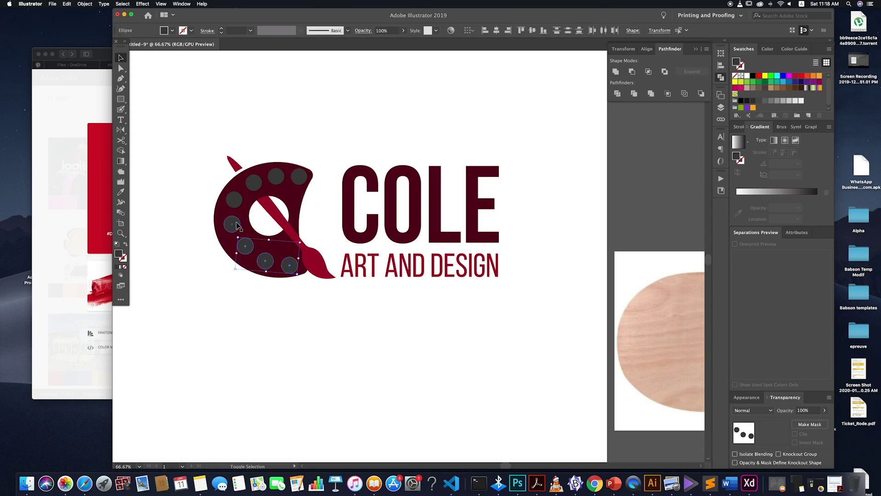
{"action": "left_click", "coordinate": [232, 224], "text": "shift"}
{"action": "left_click", "coordinate": [235, 199], "text": "shift"}
{"action": "left_click", "coordinate": [253, 183], "text": "shift"}
{"action": "left_click", "coordinate": [276, 177], "text": "shift"}
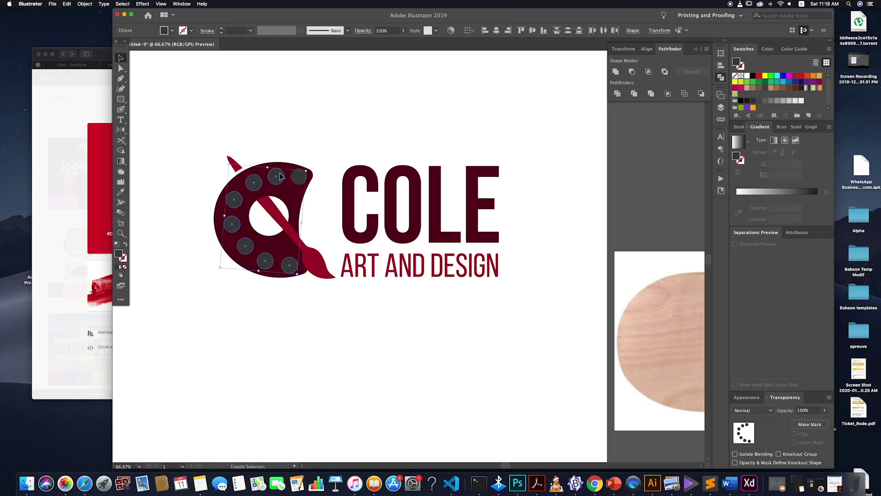
{"action": "left_click", "coordinate": [298, 177], "text": "shift"}
{"action": "scroll", "coordinate": [377, 395], "scroll_direction": "down", "scroll_amount": 4}
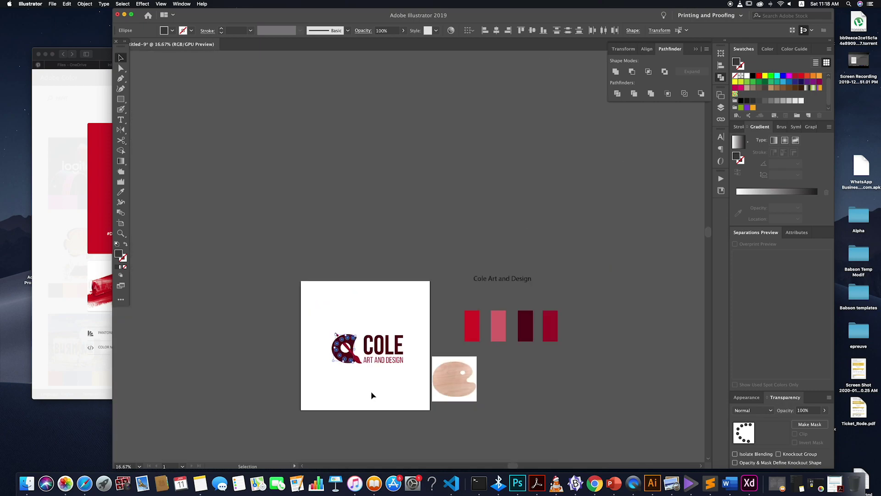
{"action": "key", "text": "i"}
{"action": "left_click", "coordinate": [499, 317]}
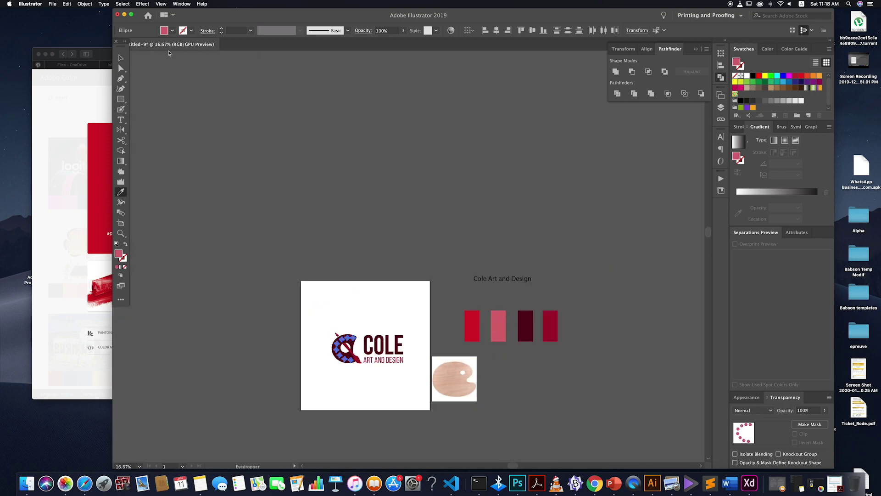
{"action": "left_click", "coordinate": [121, 58]}
{"action": "left_click", "coordinate": [376, 321]}
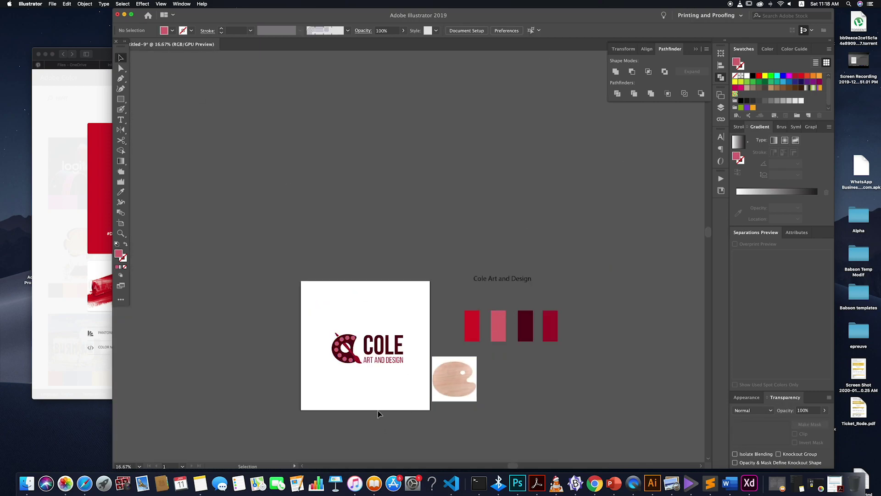
- Try the brush's crimson on the COLE text by sampling it with the Eyedropper
{"action": "scroll", "coordinate": [376, 377], "scroll_direction": "up", "scroll_amount": 3}
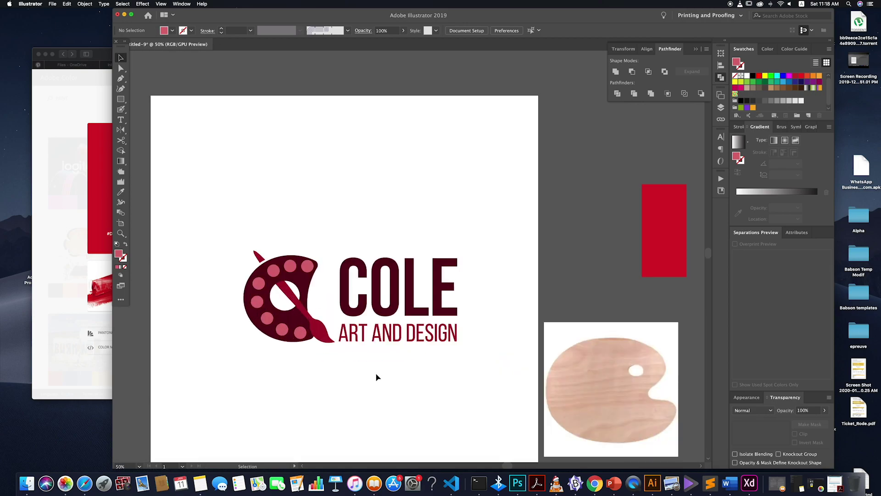
{"action": "scroll", "coordinate": [377, 377], "scroll_direction": "down", "scroll_amount": 1}
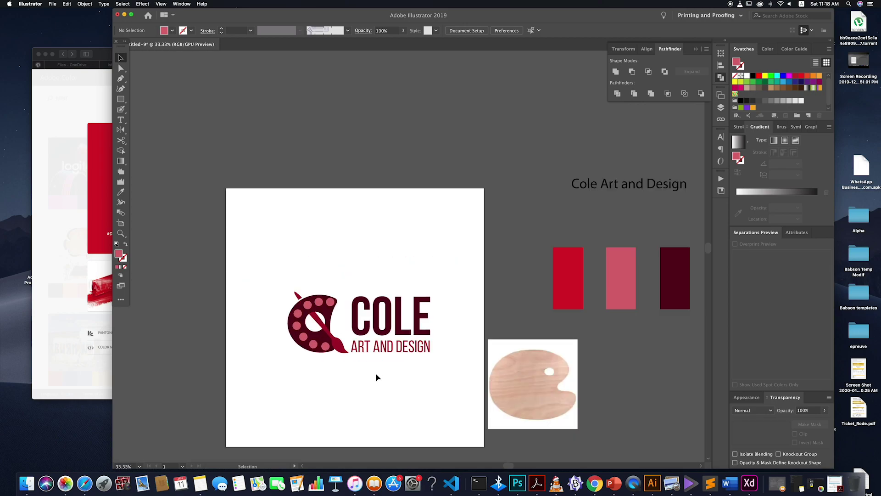
{"action": "left_click", "coordinate": [362, 323]}
{"action": "key", "text": "i"}
{"action": "left_click", "coordinate": [337, 343]}
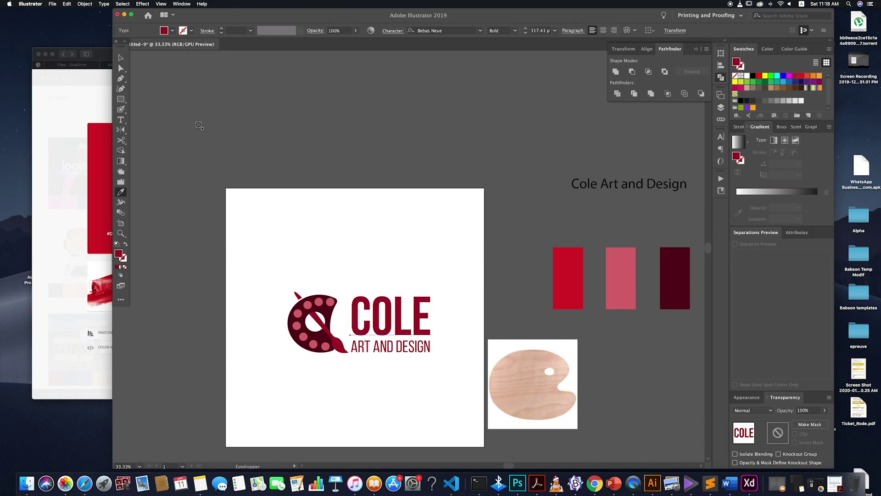
{"action": "key", "text": "v"}
{"action": "left_click", "coordinate": [207, 84]}
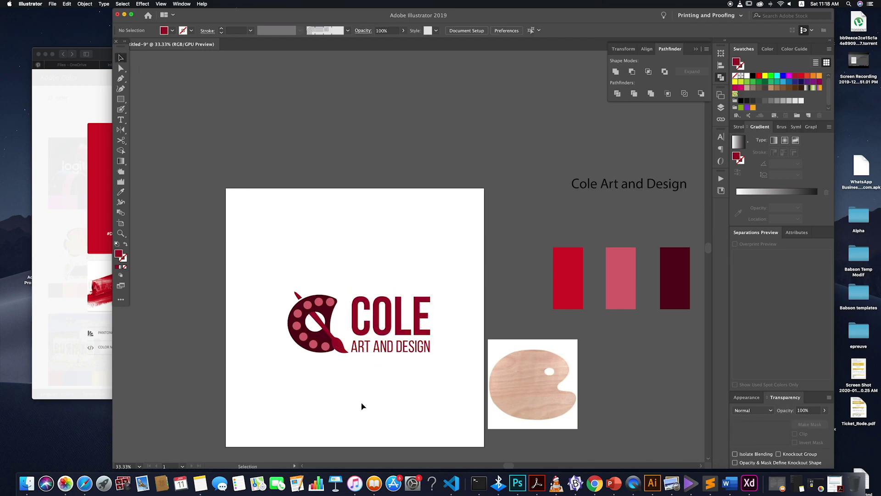
- Try the palette's dark maroon on the ART AND DESIGN text by sampling it with the Eyedropper
{"action": "left_click", "coordinate": [391, 352]}
{"action": "key", "text": "i"}
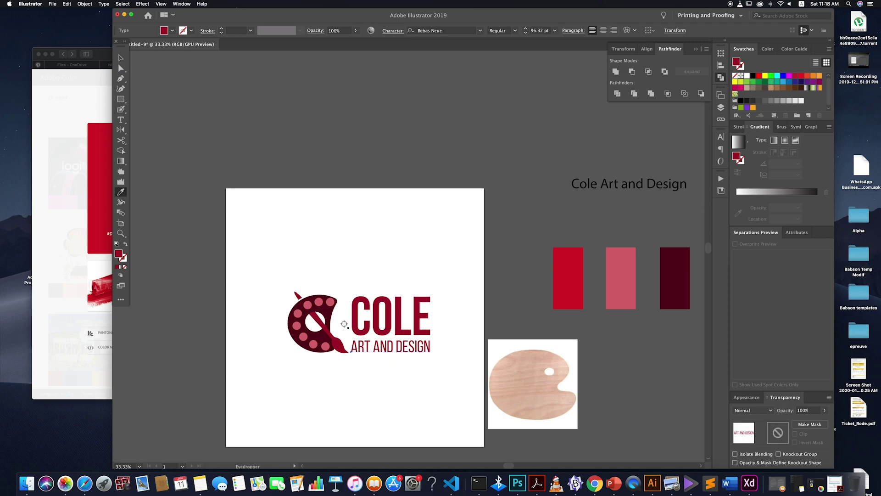
{"action": "left_click", "coordinate": [328, 319]}
{"action": "left_click", "coordinate": [121, 58]}
{"action": "left_click", "coordinate": [285, 128]}
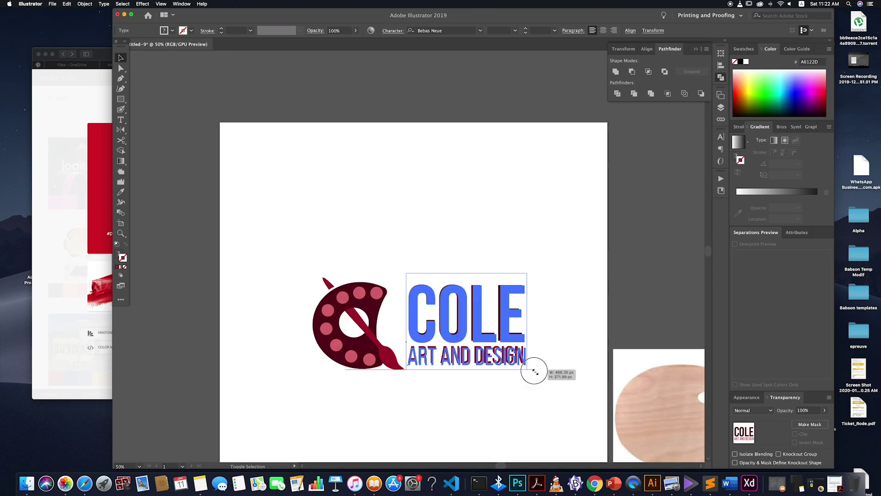
- Resize the two text lines together beside the icon, and scale the whole logo down to about 686 by 315 px
{"action": "left_click_drag", "start_coordinate": [531, 369], "coordinate": [282, 248]}
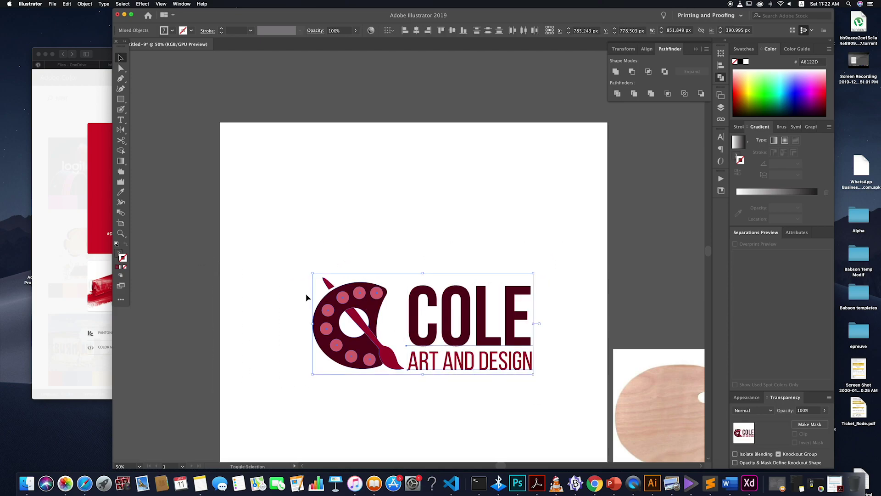
{"action": "left_click_drag", "start_coordinate": [313, 273], "coordinate": [334, 283]}
{"action": "left_click", "coordinate": [500, 392]}
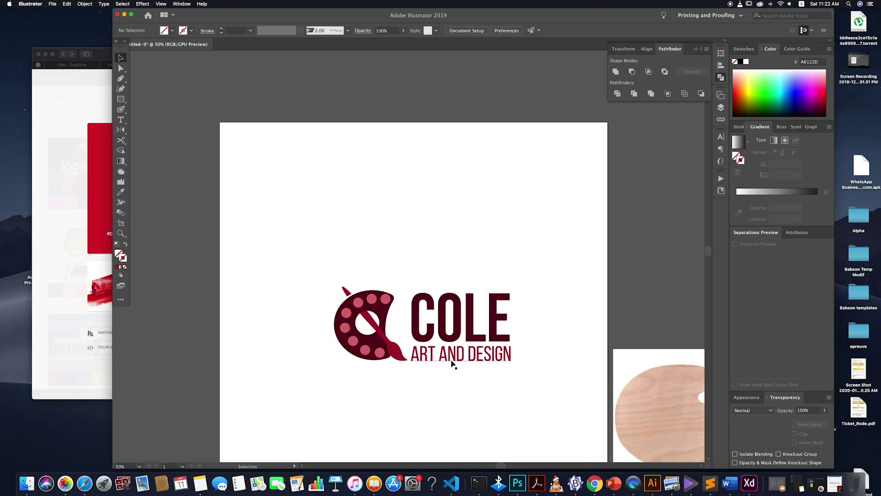
- Duplicate the complete logo and place the copy on the pasteboard just above the artboard
{"action": "left_click_drag", "start_coordinate": [393, 315], "coordinate": [674, 170]}
{"action": "scroll", "coordinate": [673, 171], "scroll_direction": "right", "scroll_amount": 5}
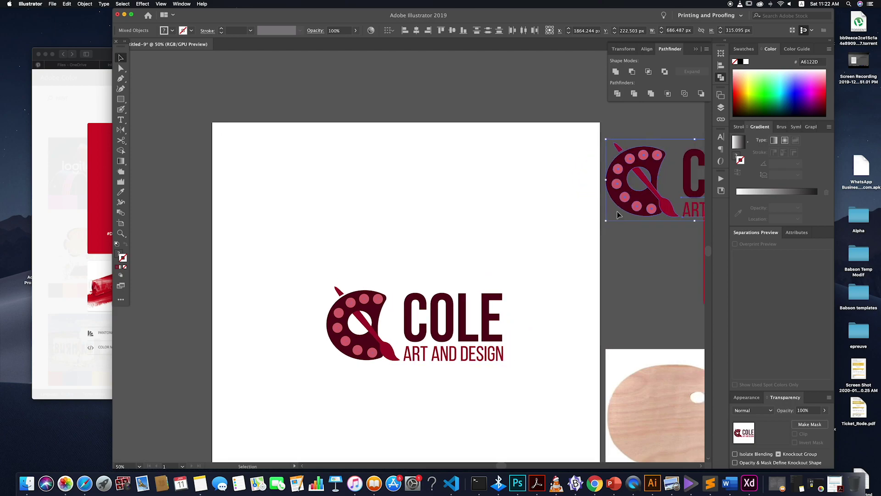
{"action": "left_click_drag", "start_coordinate": [633, 197], "coordinate": [439, 99]}
{"action": "scroll", "coordinate": [398, 263], "scroll_direction": "up", "scroll_amount": 1}
{"action": "scroll", "coordinate": [397, 263], "scroll_direction": "down", "scroll_amount": 6}
{"action": "scroll", "coordinate": [398, 263], "scroll_direction": "up", "scroll_amount": 3}
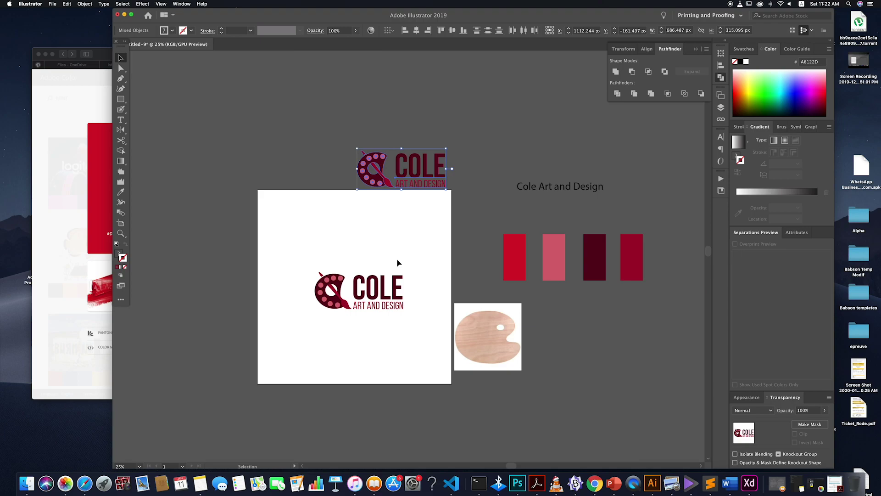
{"action": "left_click", "coordinate": [393, 315]}
- Convert the COLE text of the logo on the artboard to outlines
{"action": "left_click_drag", "start_coordinate": [289, 261], "coordinate": [381, 335]}
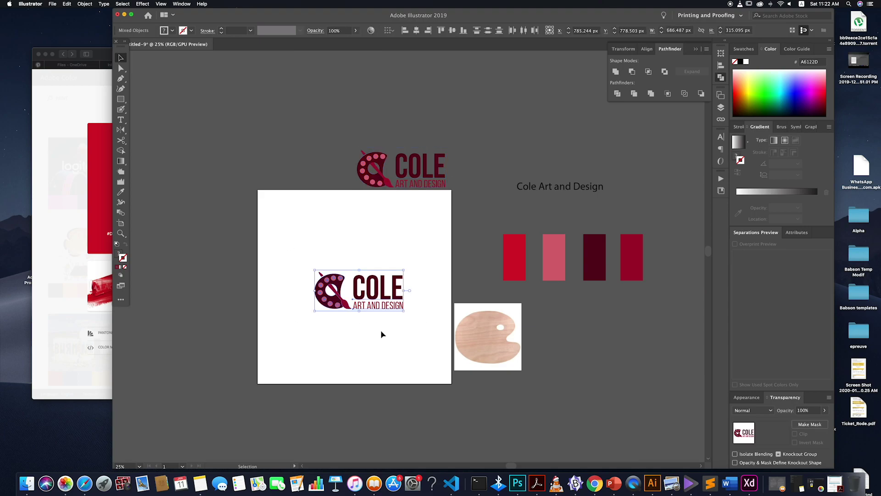
{"action": "left_click", "coordinate": [410, 324]}
{"action": "left_click", "coordinate": [385, 289]}
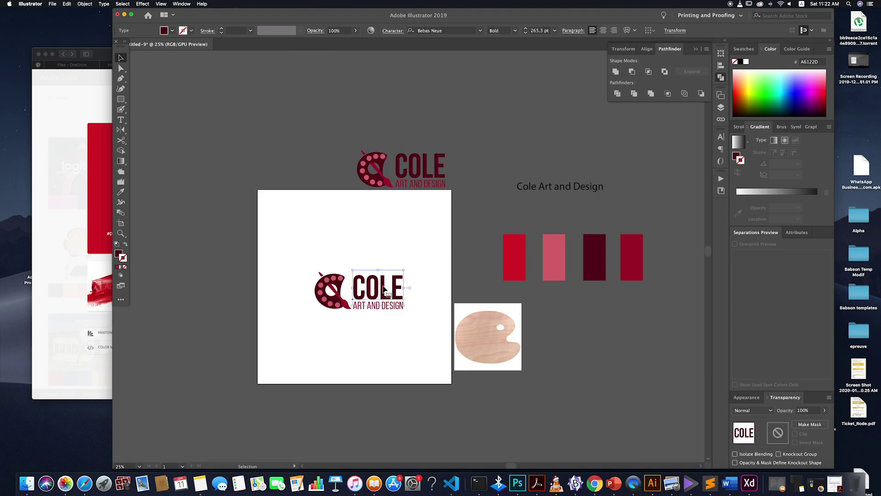
{"action": "right_click", "coordinate": [384, 283]}
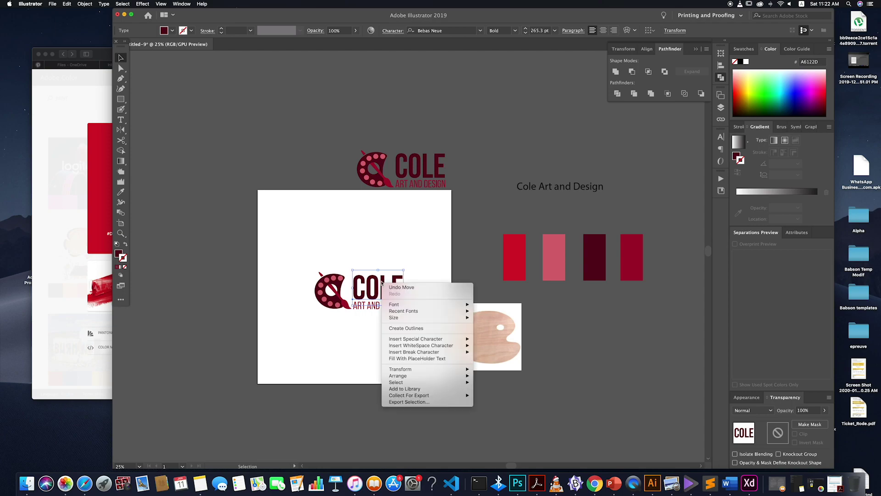
{"action": "left_click", "coordinate": [380, 298]}
- Isolate the outlined COLE group and nudge the letter O left toward the C, to about X 888 px
{"action": "scroll", "coordinate": [378, 295], "scroll_direction": "up", "scroll_amount": 3}
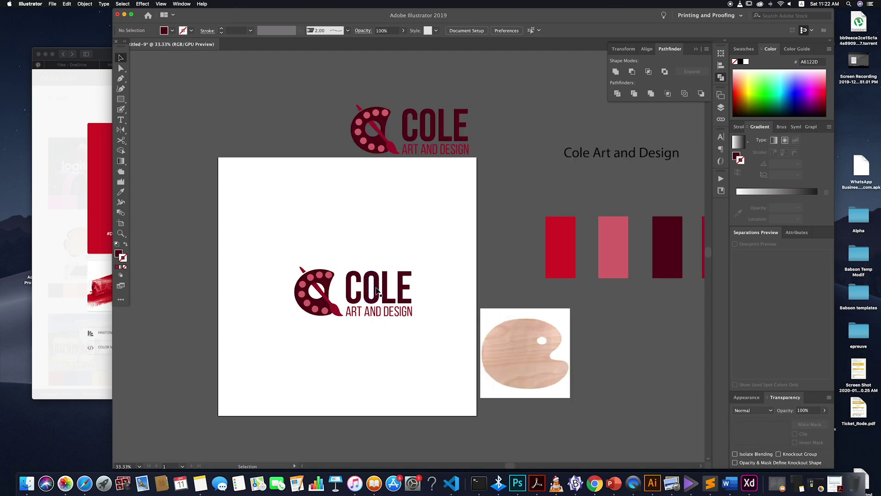
{"action": "double_click", "coordinate": [379, 295]}
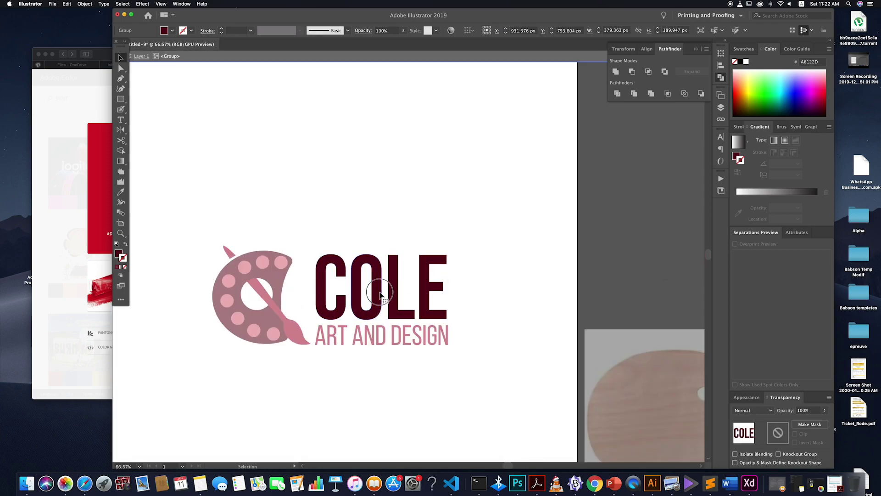
{"action": "left_click", "coordinate": [380, 295]}
{"action": "key", "text": "Left"}
{"action": "key", "text": "Left"}
{"action": "key", "text": "Left"}
{"action": "key", "text": "Left"}
{"action": "key", "text": "Left"}
{"action": "key", "text": "Left"}
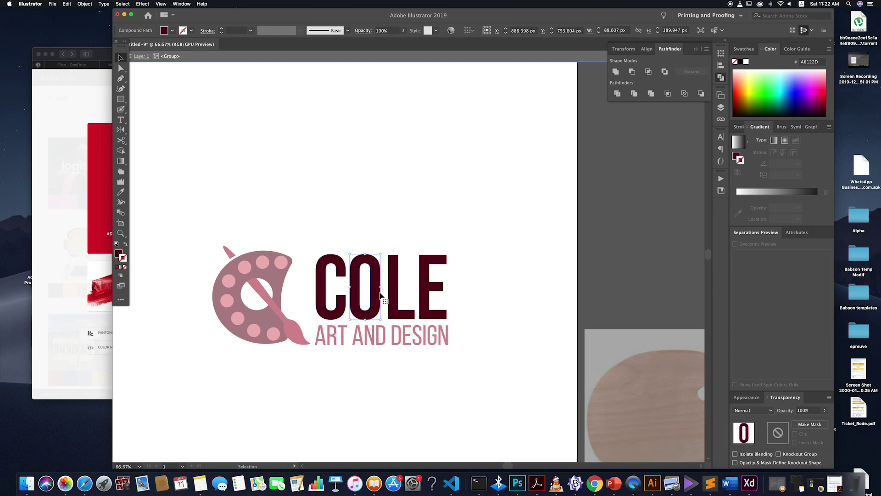
- Nudge the letter L left to tighten its gap to the O
{"action": "left_click", "coordinate": [397, 298]}
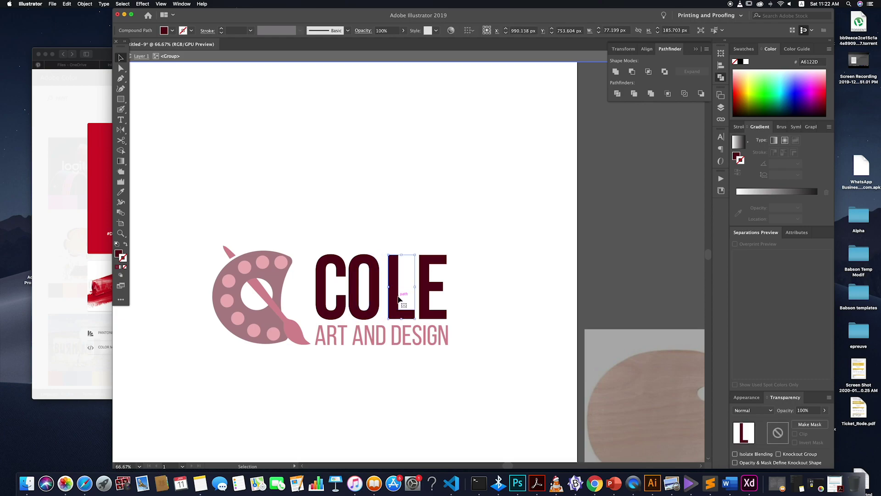
{"action": "key", "text": "Left"}
{"action": "key", "text": "Left"}
{"action": "key", "text": "Left"}
{"action": "key", "text": "Left"}
{"action": "key", "text": "Left"}
{"action": "key", "text": "Left"}
{"action": "key", "text": "Left"}
{"action": "key", "text": "Left"}
{"action": "key", "text": "Left"}
{"action": "key", "text": "Left"}
{"action": "key", "text": "Left"}
{"action": "key", "text": "Left"}
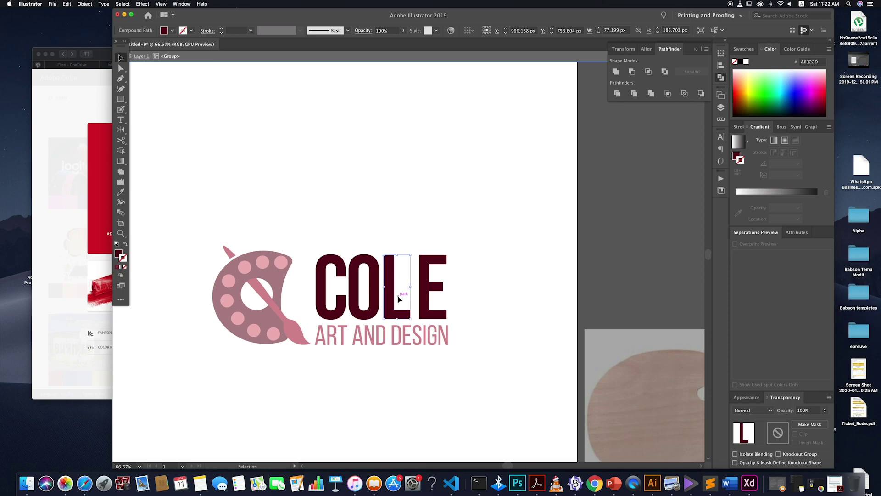
- Nudge the letter E left close to the L, to about X 1054 px, and exit isolation mode
{"action": "left_click", "coordinate": [421, 299]}
{"action": "key", "text": "Left"}
{"action": "key", "text": "Left"}
{"action": "key", "text": "Left"}
{"action": "key", "text": "Left"}
{"action": "key", "text": "Left"}
{"action": "key", "text": "Left"}
{"action": "key", "text": "Left"}
{"action": "key", "text": "Left"}
{"action": "key", "text": "Left"}
{"action": "key", "text": "Left"}
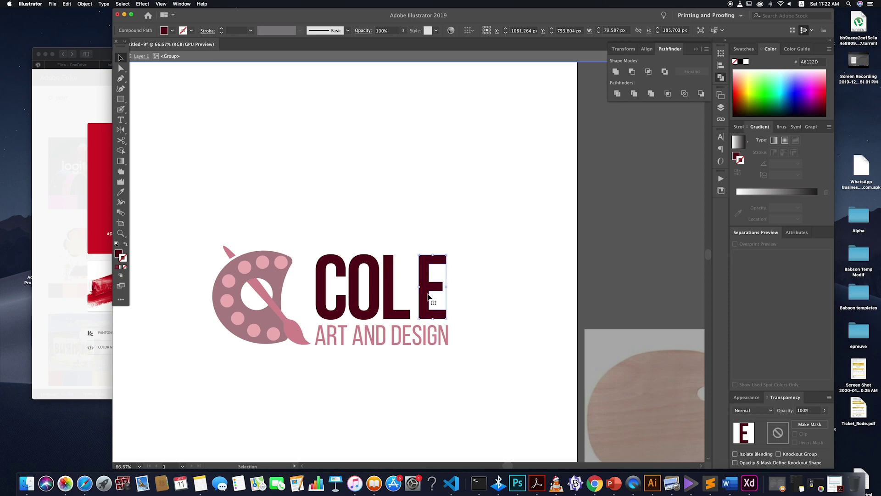
{"action": "key", "text": "Left"}
{"action": "key", "text": "Left"}
{"action": "key", "text": "Left"}
{"action": "key", "text": "Left"}
{"action": "key", "text": "Left"}
{"action": "key", "text": "Left"}
{"action": "key", "text": "Left"}
{"action": "key", "text": "Left"}
{"action": "key", "text": "Left"}
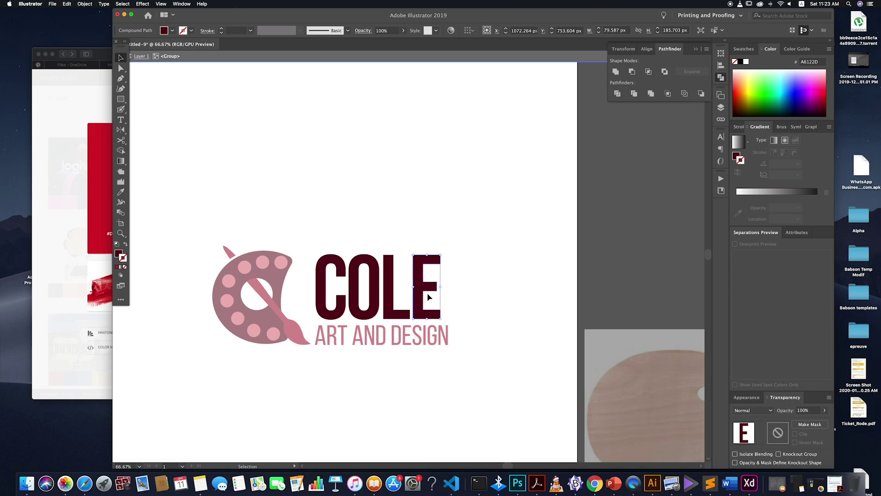
{"action": "key", "text": "Left"}
{"action": "key", "text": "Left"}
{"action": "key", "text": "Left"}
{"action": "key", "text": "Left"}
{"action": "key", "text": "Left"}
{"action": "key", "text": "Left"}
{"action": "key", "text": "Left"}
{"action": "key", "text": "Left"}
{"action": "key", "text": "Left"}
{"action": "key", "text": "Left"}
{"action": "key", "text": "Left"}
{"action": "key", "text": "Left"}
{"action": "key", "text": "Left"}
{"action": "key", "text": "Left"}
{"action": "key", "text": "Left"}
{"action": "key", "text": "Left"}
{"action": "key", "text": "Left"}
{"action": "key", "text": "Left"}
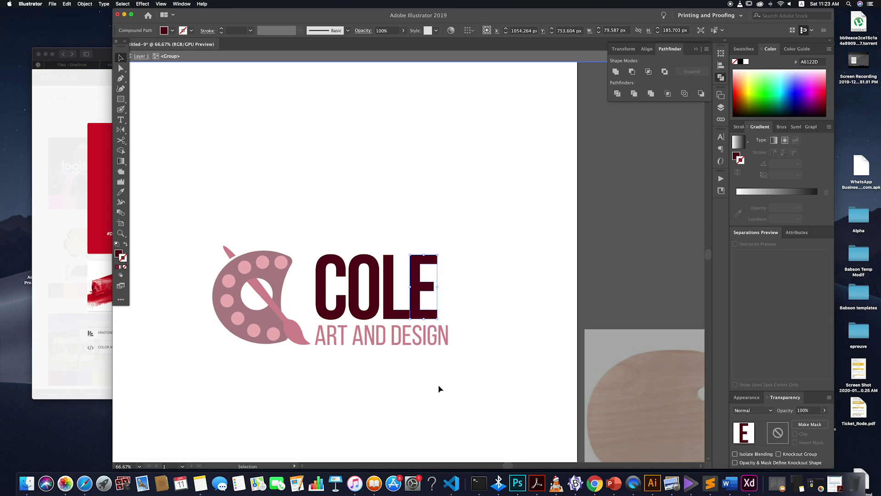
{"action": "left_click", "coordinate": [440, 389]}
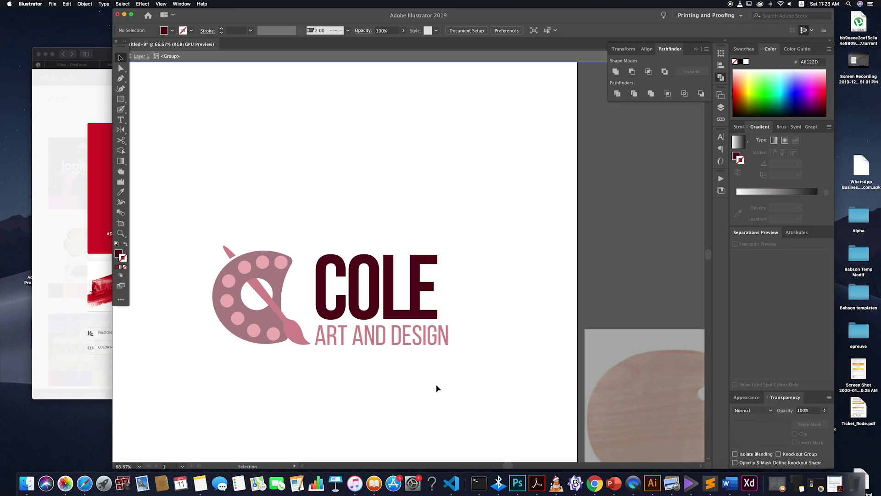
{"action": "double_click", "coordinate": [427, 382]}
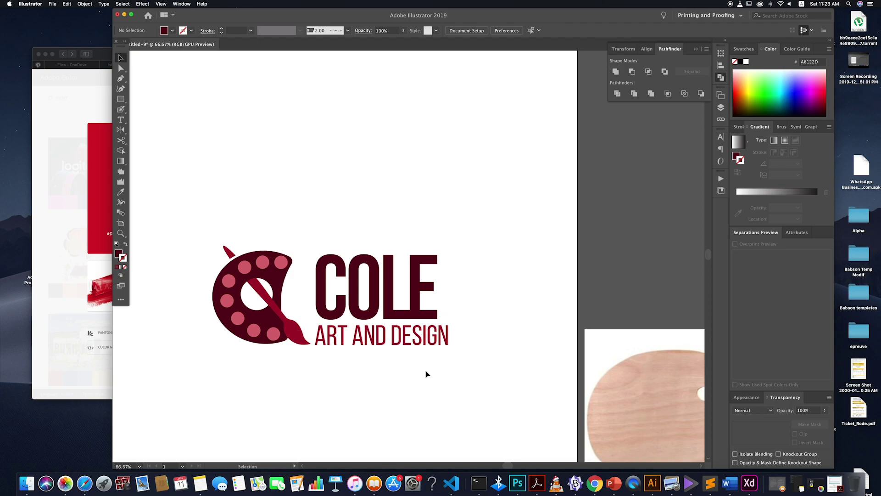
- Scale the ART AND DESIGN line to 75.1 pt and tighten its tracking to -17
{"action": "left_click", "coordinate": [377, 340]}
{"action": "left_click_drag", "start_coordinate": [453, 350], "coordinate": [444, 351]}
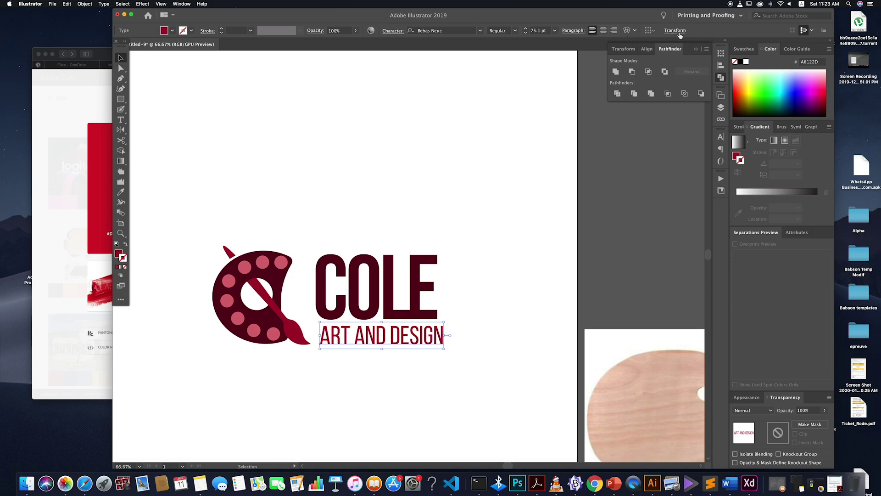
{"action": "left_click", "coordinate": [573, 31]}
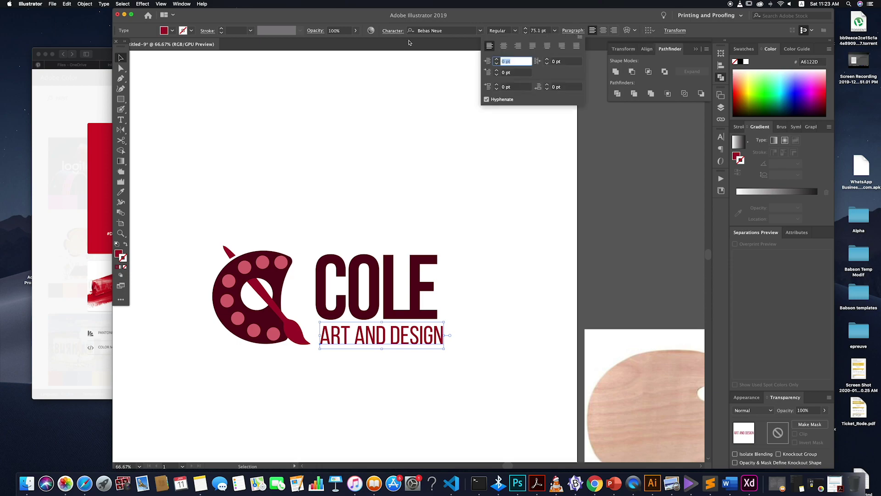
{"action": "left_click", "coordinate": [398, 32]}
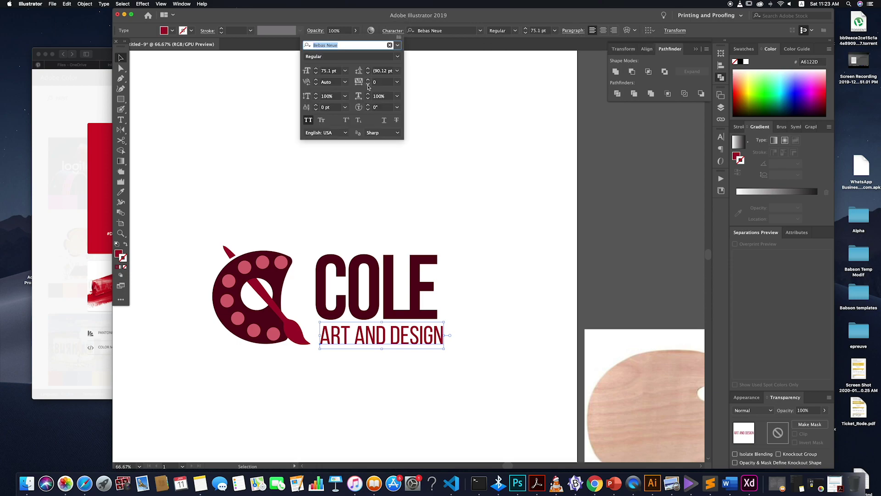
{"action": "left_click", "coordinate": [368, 85]}
{"action": "left_click", "coordinate": [368, 85]}
{"action": "left_click", "coordinate": [368, 85]}
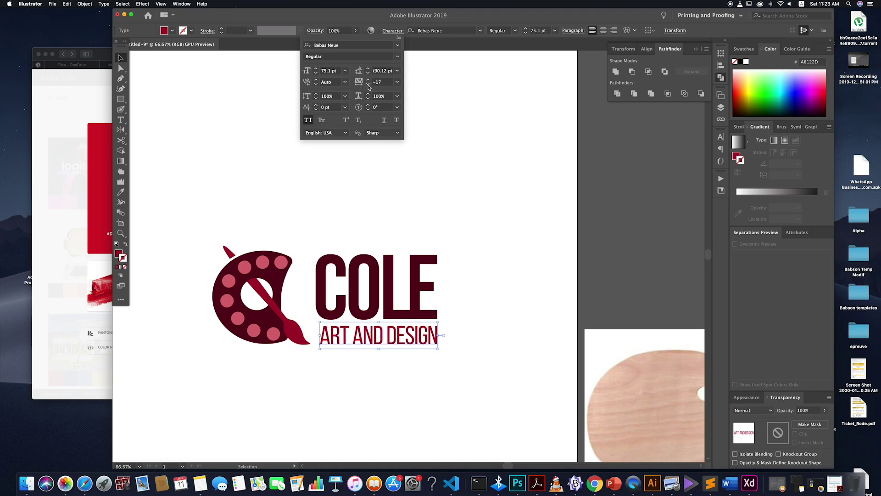
{"action": "left_click", "coordinate": [368, 85]}
{"action": "left_click", "coordinate": [492, 255]}
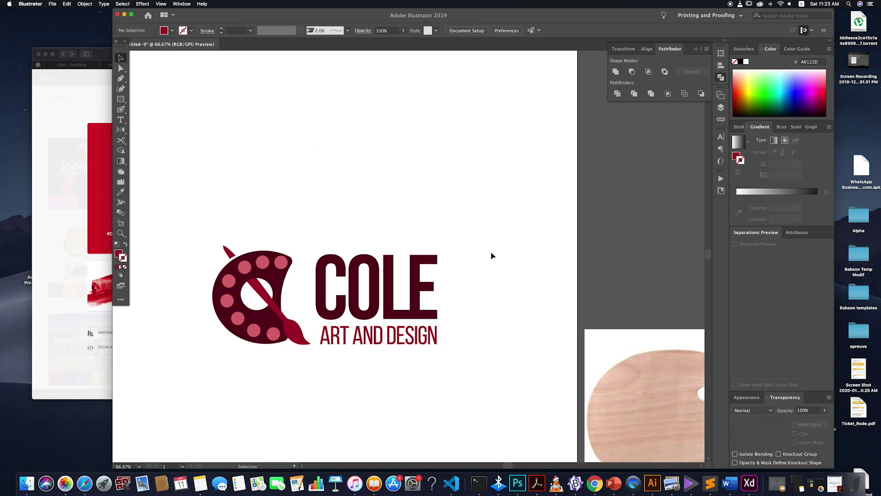
- Enlarge the ART AND DESIGN line slightly to 76.21 pt, extending it toward the left edge of COLE
{"action": "left_click", "coordinate": [410, 347]}
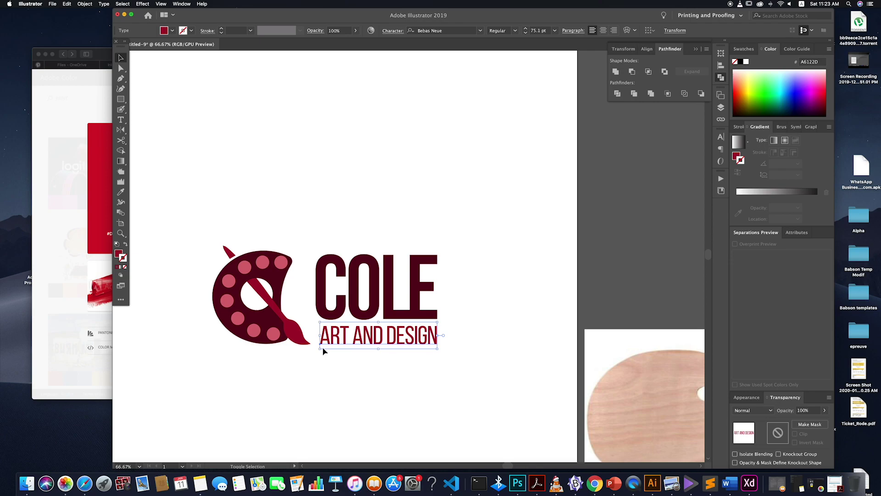
{"action": "left_click_drag", "start_coordinate": [321, 348], "coordinate": [322, 349]}
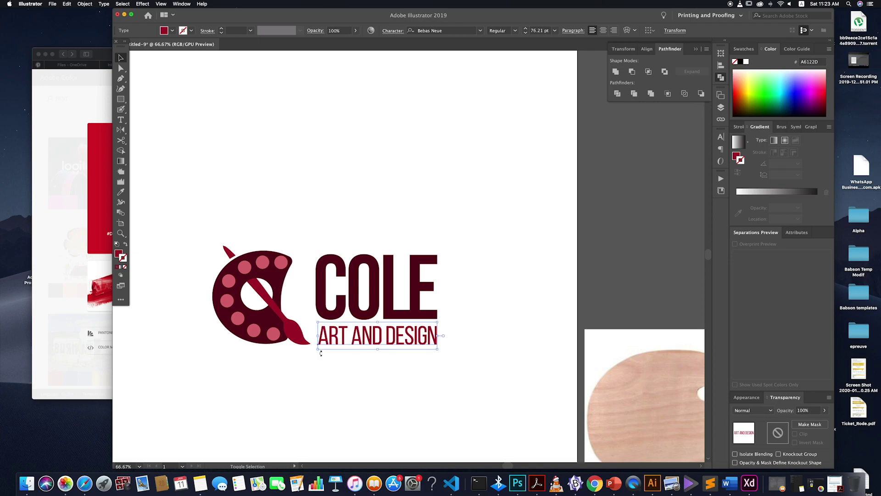
{"action": "left_click", "coordinate": [413, 372]}
{"action": "left_click", "coordinate": [406, 348]}
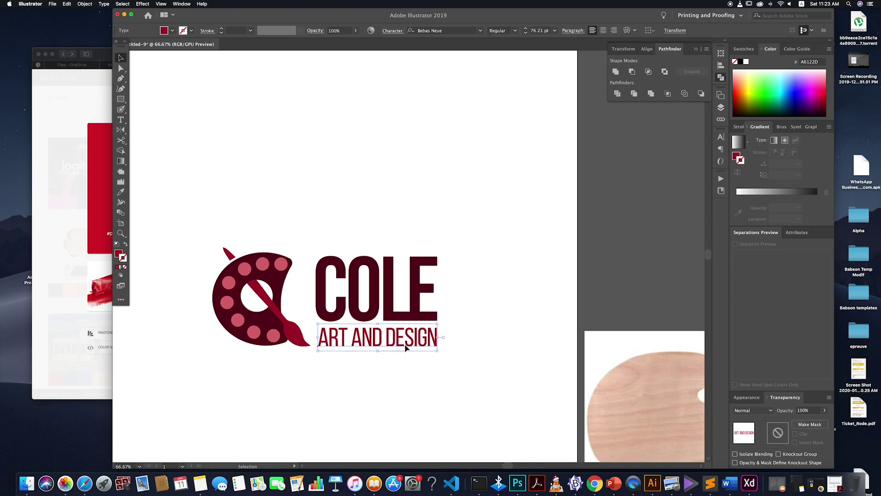
{"action": "left_click", "coordinate": [402, 400]}
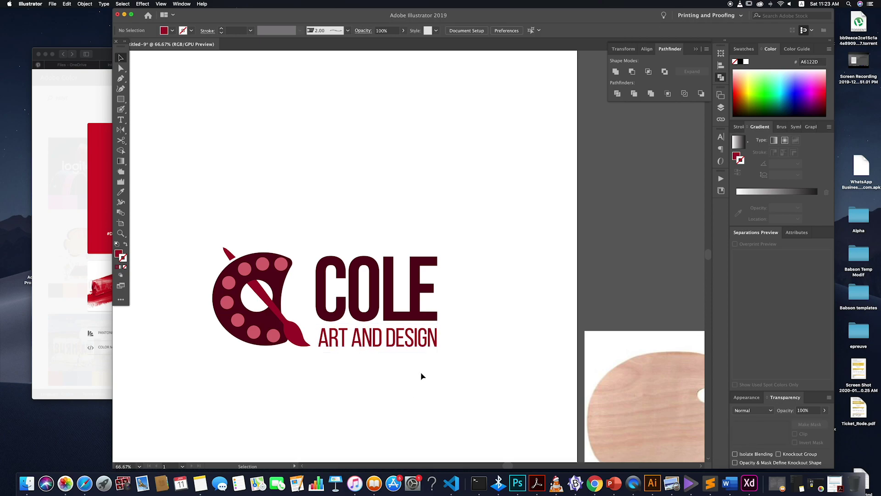
- Loosen the tracking of the ART AND DESIGN line to -11
{"action": "left_click", "coordinate": [393, 345]}
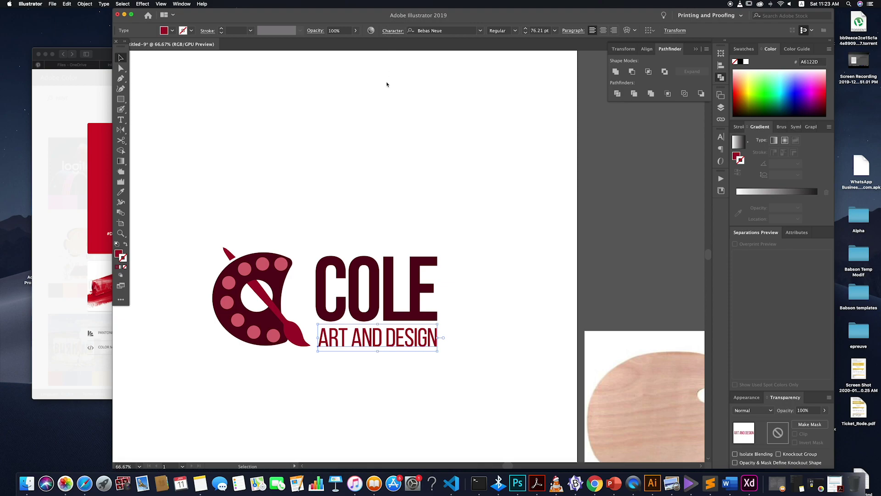
{"action": "left_click", "coordinate": [393, 31]}
{"action": "left_click", "coordinate": [367, 79]}
{"action": "left_click", "coordinate": [367, 79]}
{"action": "left_click", "coordinate": [367, 79]}
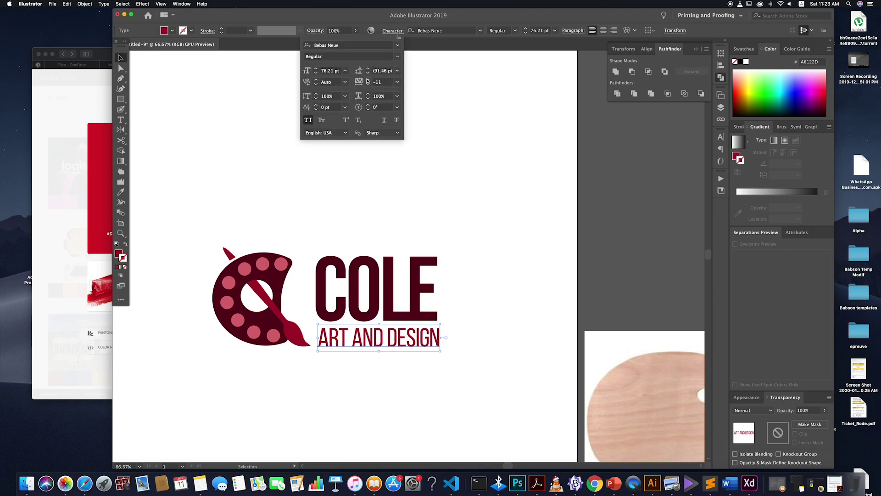
{"action": "left_click", "coordinate": [368, 79]}
{"action": "left_click", "coordinate": [489, 343]}
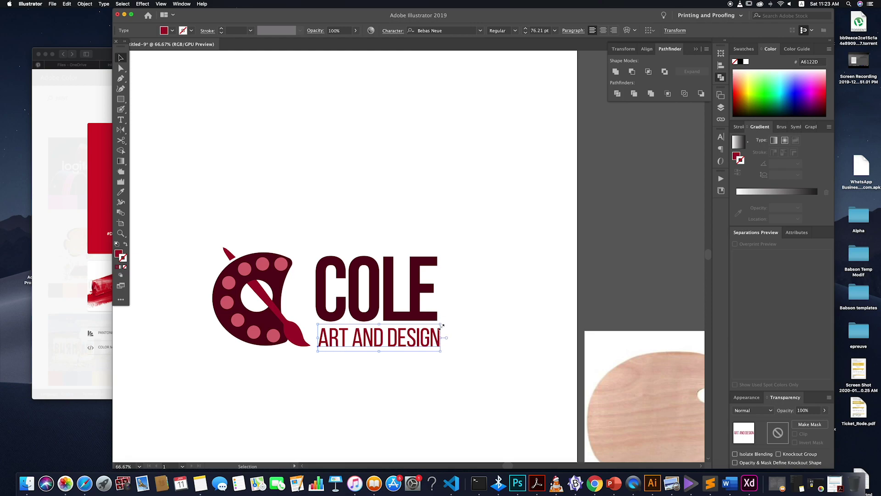
- Scale the ART AND DESIGN line to 76.08 pt and shift it slightly left beneath COLE
{"action": "left_click_drag", "start_coordinate": [441, 324], "coordinate": [445, 321]}
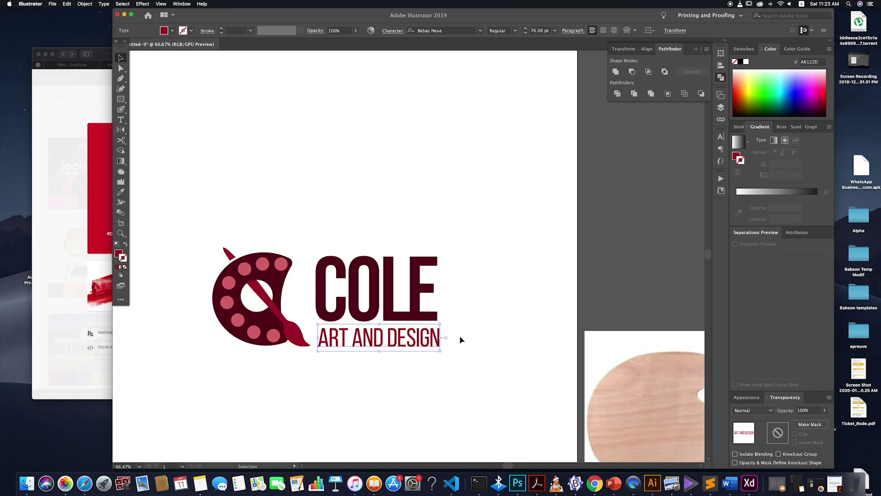
{"action": "left_click", "coordinate": [459, 338]}
{"action": "left_click", "coordinate": [439, 342]}
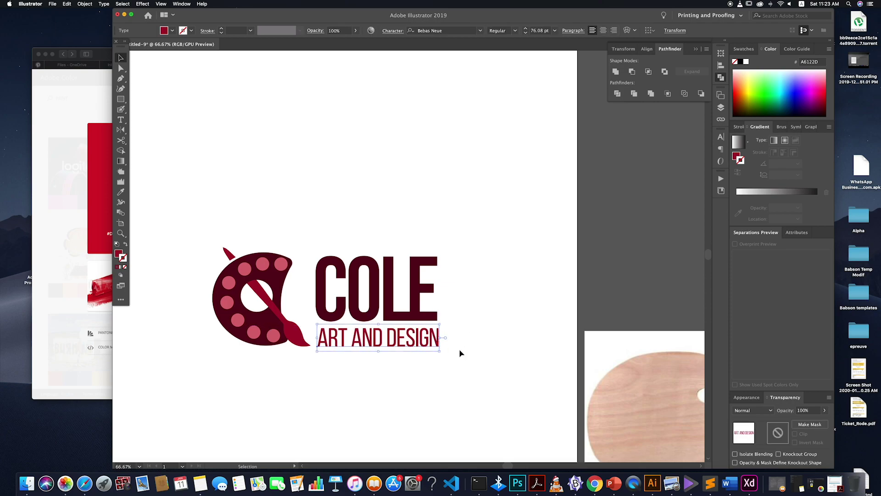
- Convert the ART AND DESIGN text to outlines
{"action": "right_click", "coordinate": [420, 338]}
{"action": "left_click", "coordinate": [448, 382]}
{"action": "left_click", "coordinate": [398, 375]}
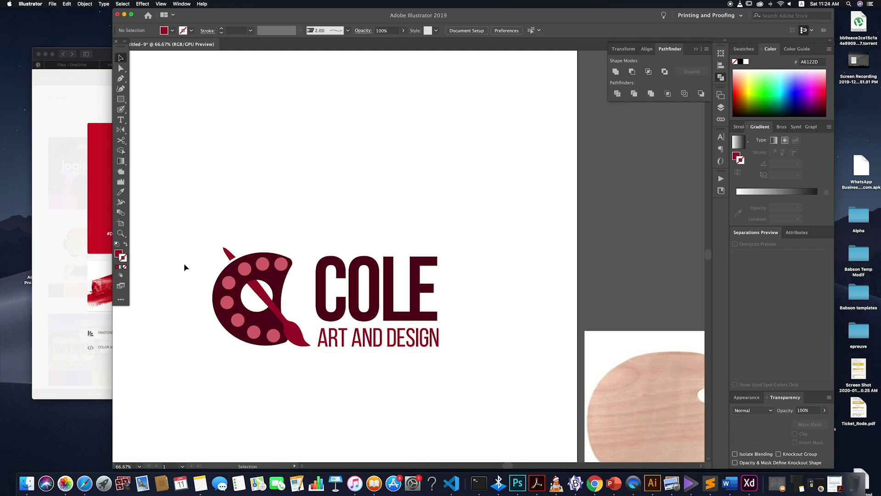
- Apply Outline Stroke to the palette and brush icon of the logo
{"action": "left_click_drag", "start_coordinate": [191, 244], "coordinate": [276, 347]}
{"action": "right_click", "coordinate": [276, 279]}
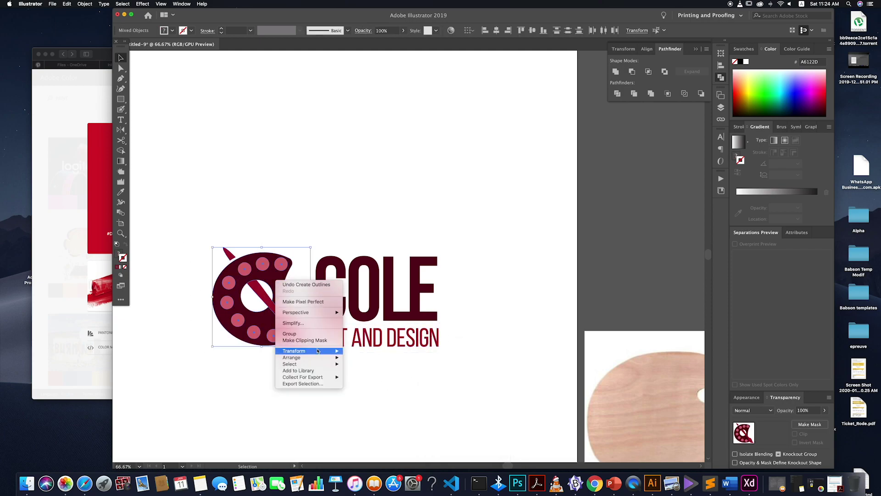
{"action": "left_click", "coordinate": [67, 6]}
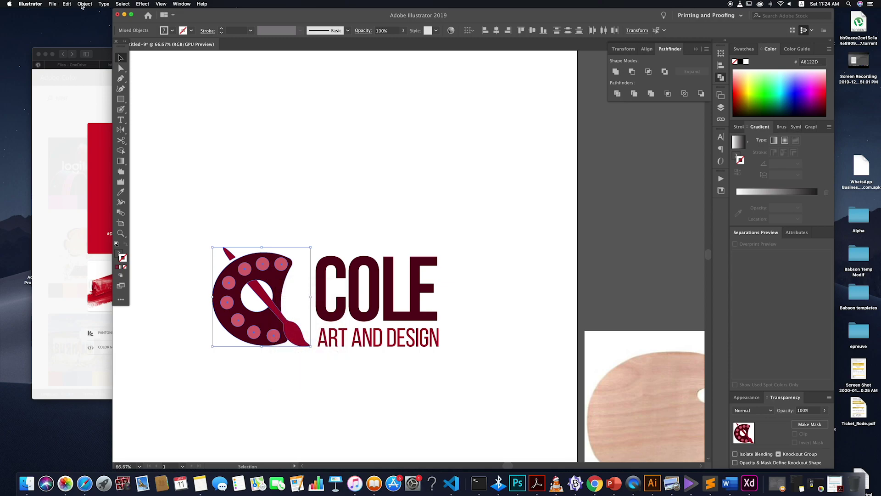
{"action": "left_click", "coordinate": [84, 4]}
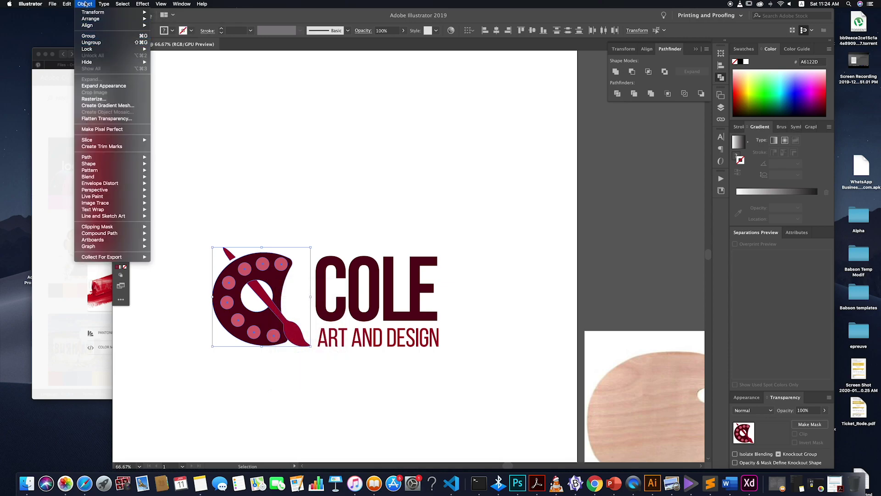
{"action": "mouse_move", "coordinate": [115, 157]}
{"action": "left_click", "coordinate": [238, 250]}
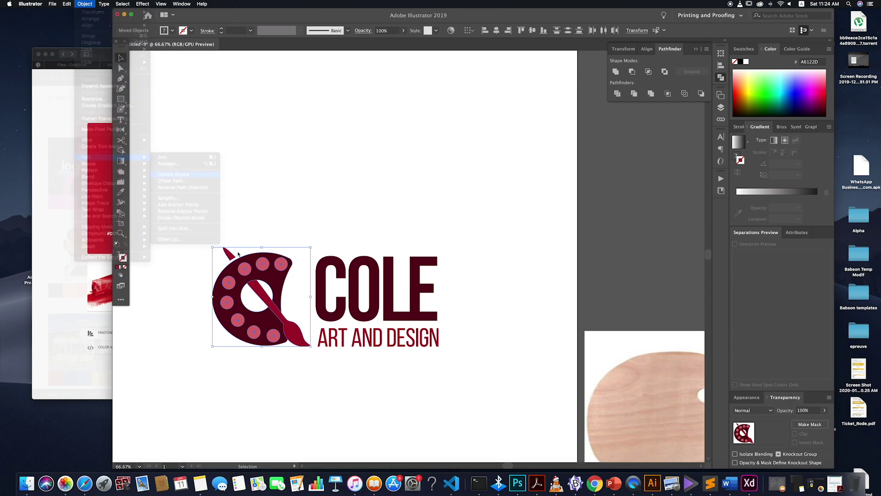
{"action": "left_click", "coordinate": [366, 388]}
- Duplicate the whole outlined logo onto the empty canvas to the upper left of the artboard
{"action": "left_click_drag", "start_coordinate": [502, 374], "coordinate": [209, 238]}
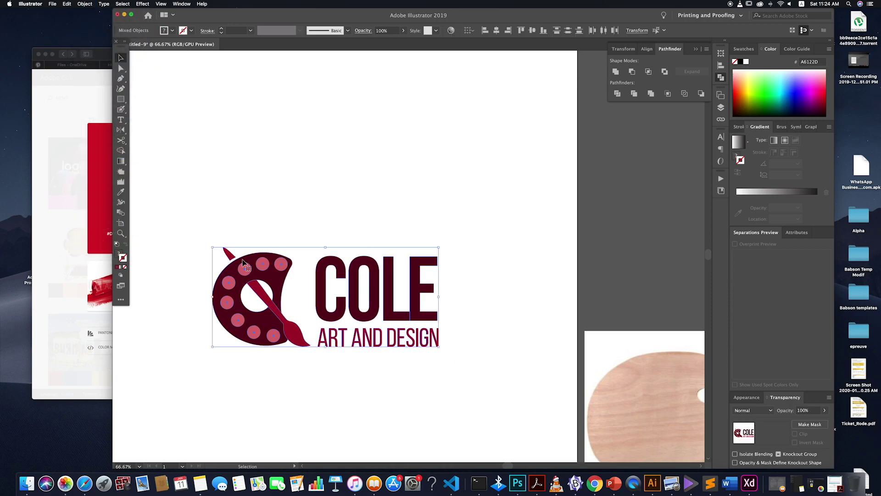
{"action": "scroll", "coordinate": [417, 326], "scroll_direction": "down", "scroll_amount": 3}
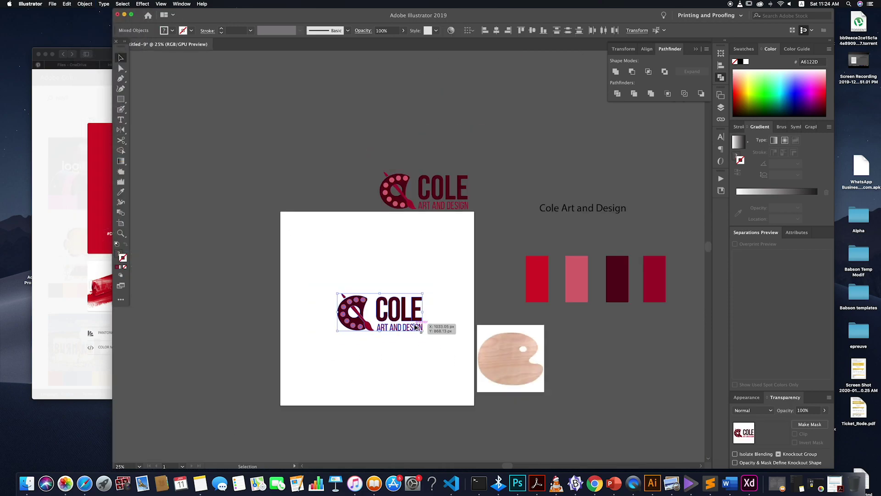
{"action": "left_click_drag", "start_coordinate": [410, 320], "coordinate": [254, 223]}
{"action": "left_click", "coordinate": [439, 354]}
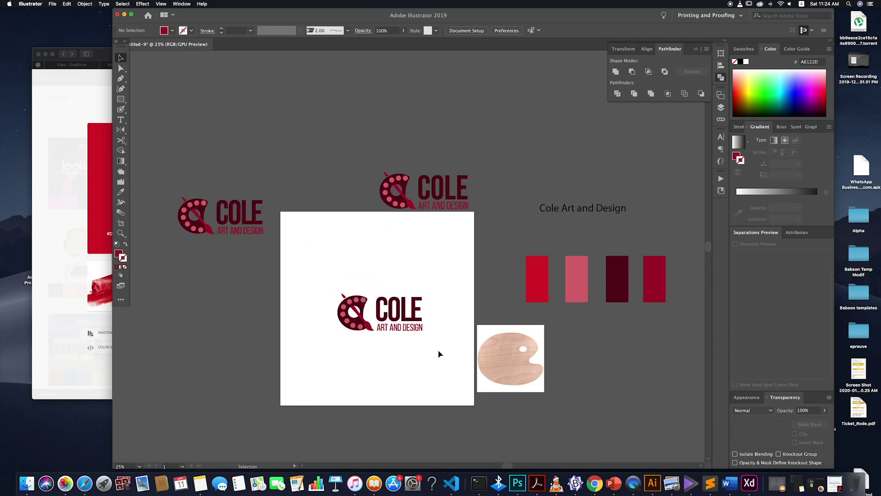
- Move the artboard logo up to the upper part of the artboard, enlarge it slightly and nudge it left
{"action": "left_click", "coordinate": [401, 327]}
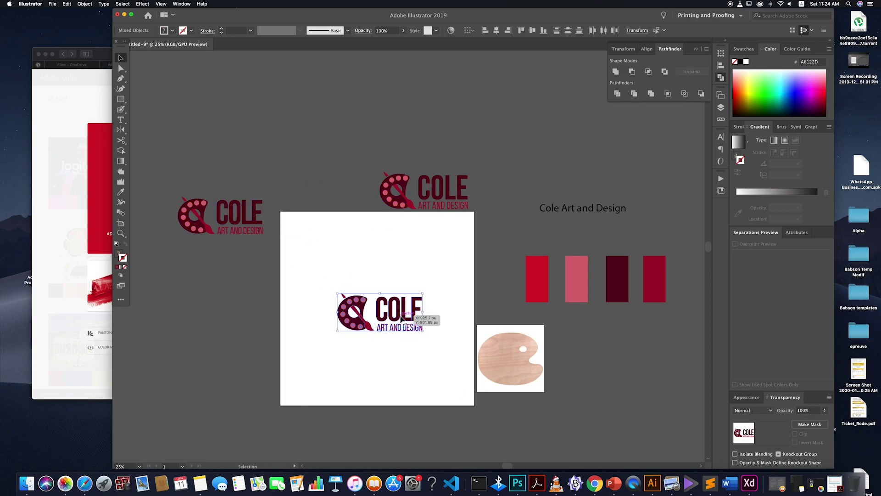
{"action": "left_click_drag", "start_coordinate": [403, 303], "coordinate": [405, 260]}
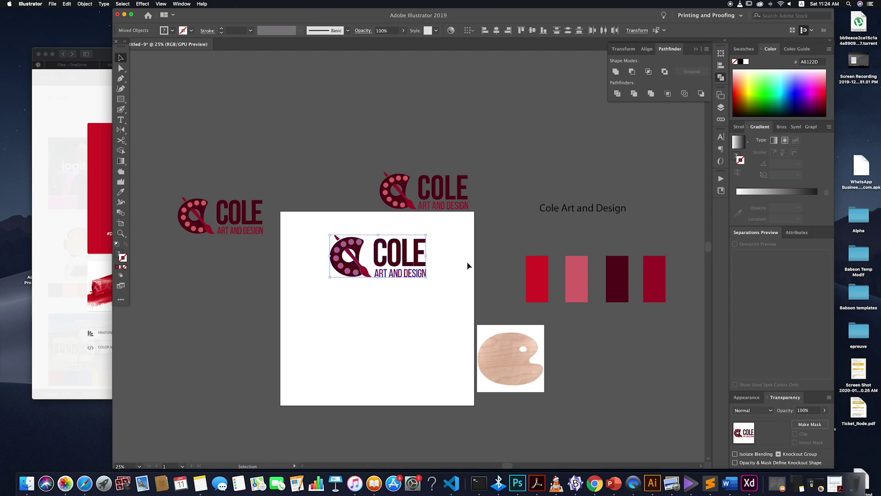
{"action": "key", "text": "Left"}
{"action": "key", "text": "Left"}
{"action": "left_click", "coordinate": [495, 264]}
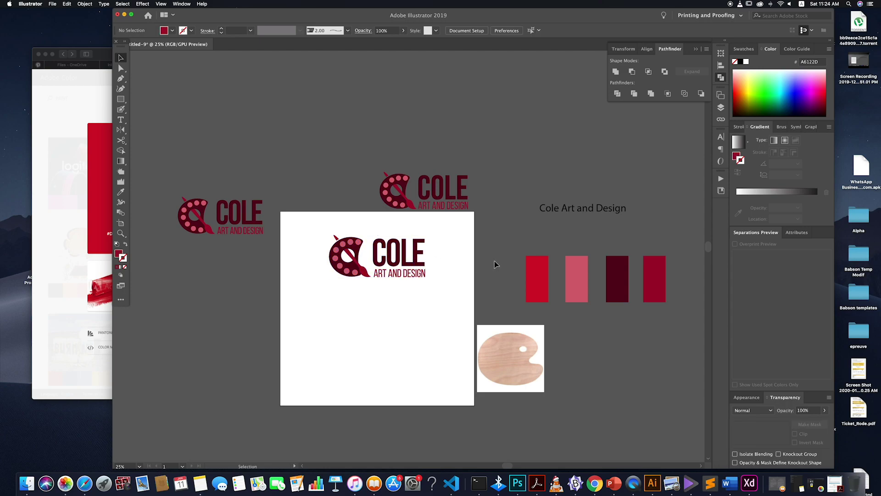
- Group the logo pieces and center the group horizontally, aligned to the artboard
{"action": "left_click_drag", "start_coordinate": [448, 282], "coordinate": [337, 236]}
{"action": "left_click", "coordinate": [469, 30]}
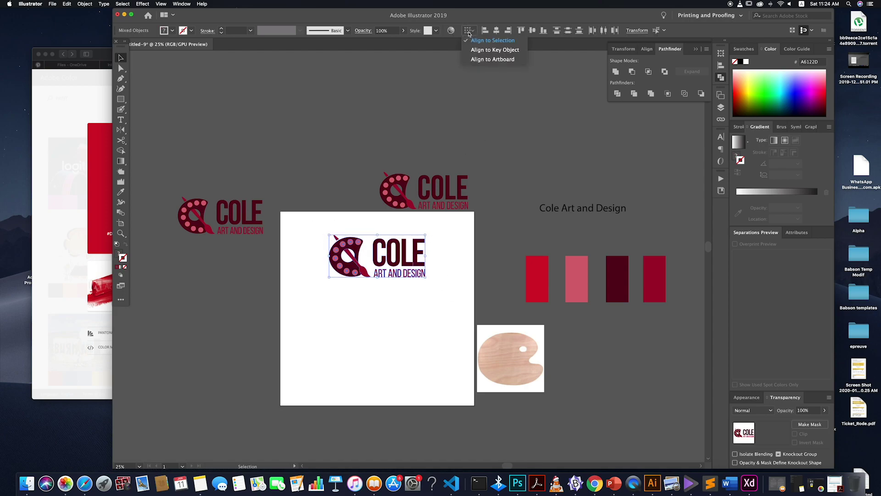
{"action": "left_click", "coordinate": [487, 60]}
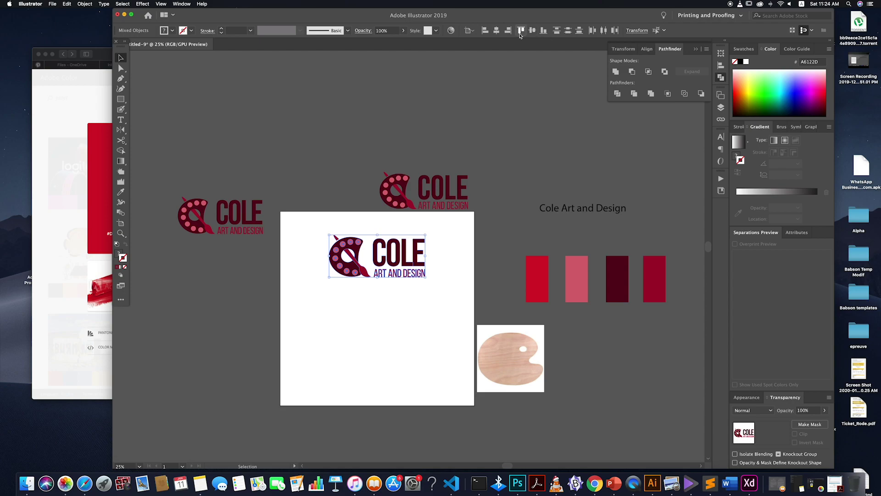
{"action": "left_click", "coordinate": [496, 31]}
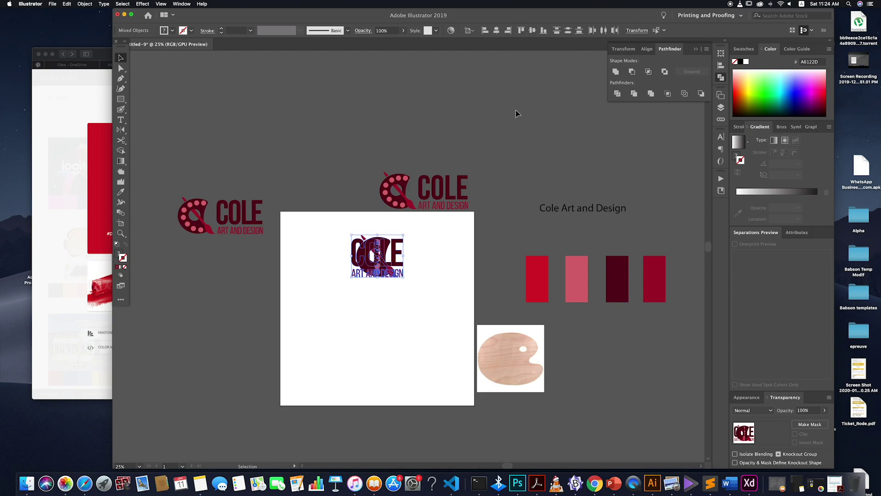
{"action": "key", "text": "super+z"}
{"action": "key", "text": "super+g"}
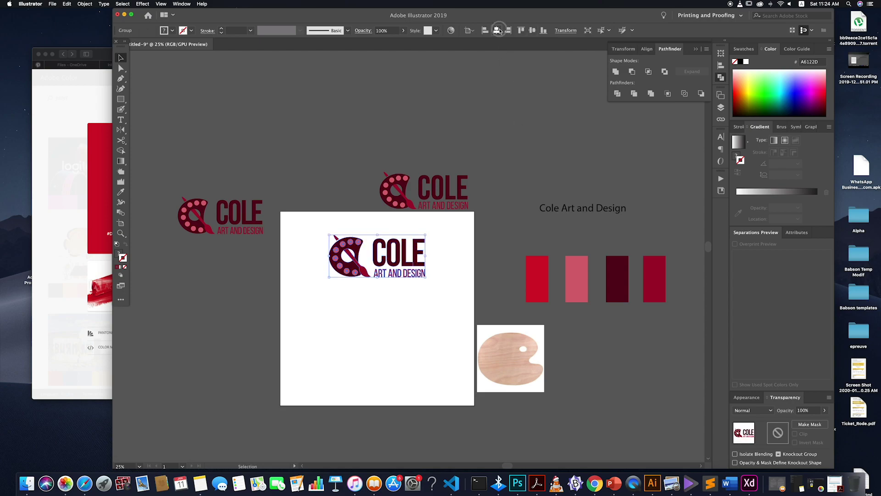
{"action": "left_click", "coordinate": [494, 207]}
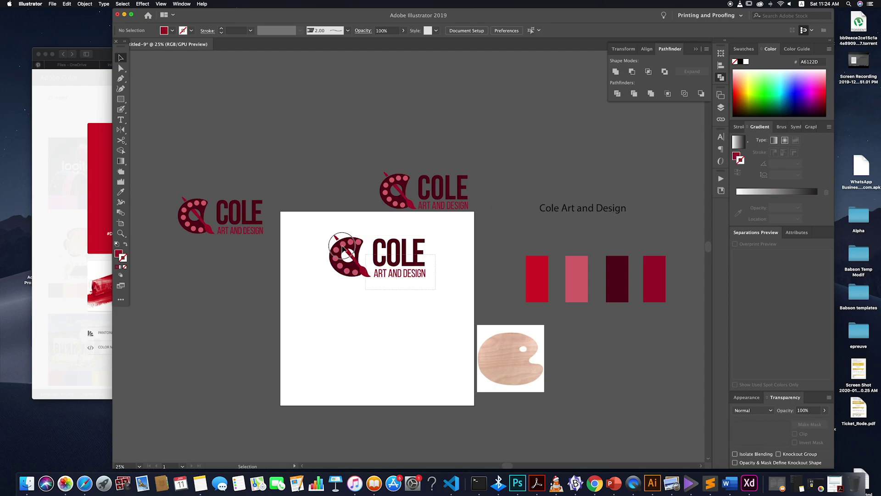
- Draw a crimson rectangle band below the logo, spanning the artboard's full width and about a quarter of its height
{"action": "left_click_drag", "start_coordinate": [309, 221], "coordinate": [349, 296]}
{"action": "left_click", "coordinate": [359, 305]}
{"action": "left_click", "coordinate": [121, 100]}
{"action": "left_click_drag", "start_coordinate": [280, 291], "coordinate": [474, 342]}
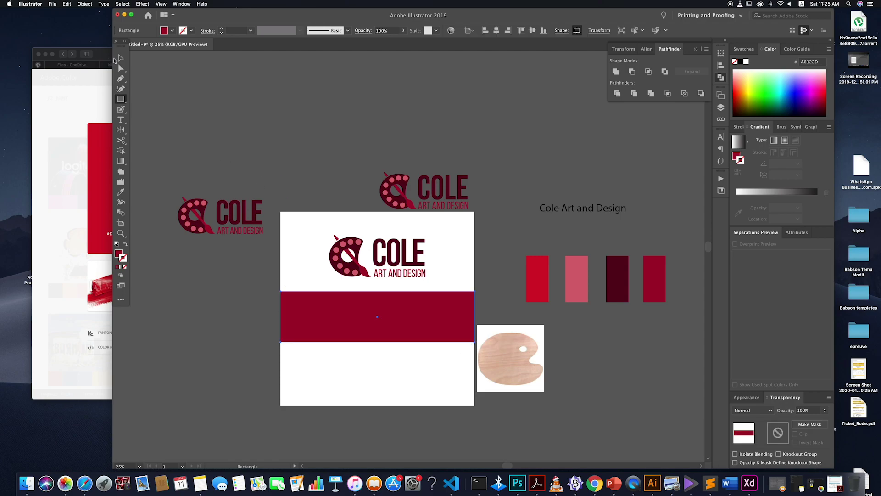
- Duplicate the grouped logo straight down onto the crimson band
{"action": "left_click", "coordinate": [119, 58]}
{"action": "left_click_drag", "start_coordinate": [331, 231], "coordinate": [451, 286]}
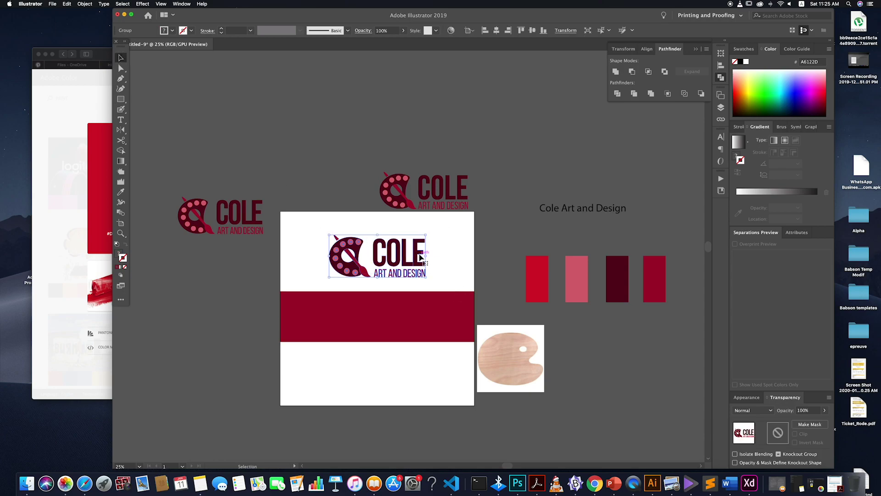
{"action": "left_click_drag", "start_coordinate": [420, 257], "coordinate": [412, 315]}
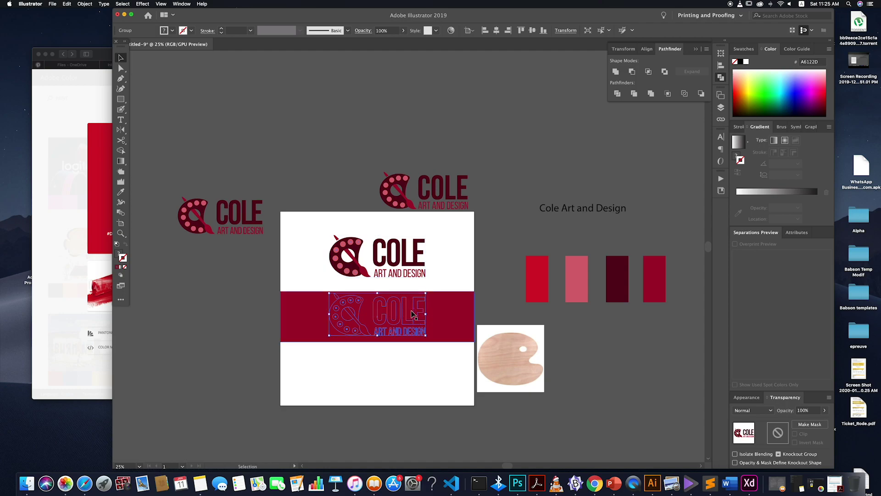
- Bring the duplicated logo to the front, above the crimson band
{"action": "right_click", "coordinate": [415, 312]}
{"action": "mouse_move", "coordinate": [473, 388]}
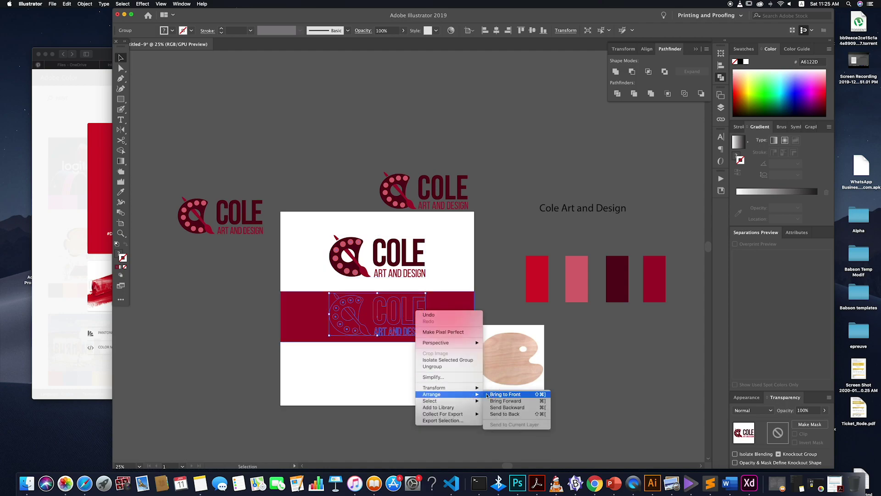
{"action": "left_click", "coordinate": [497, 395]}
{"action": "left_click", "coordinate": [415, 389]}
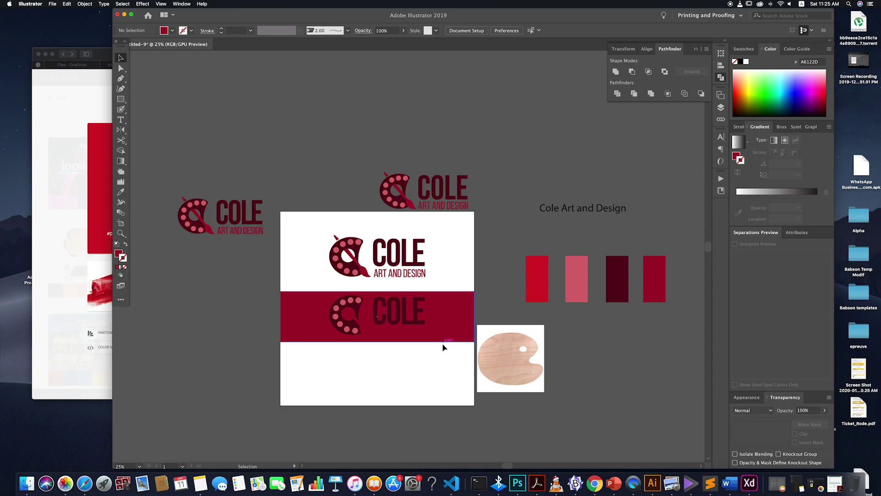
- Recolor the ART AND DESIGN tagline of the logo on the crimson band dark maroon with the Eyedropper
{"action": "left_click_drag", "start_coordinate": [441, 347], "coordinate": [388, 334]}
{"action": "double_click", "coordinate": [406, 333]}
{"action": "left_click", "coordinate": [407, 334]}
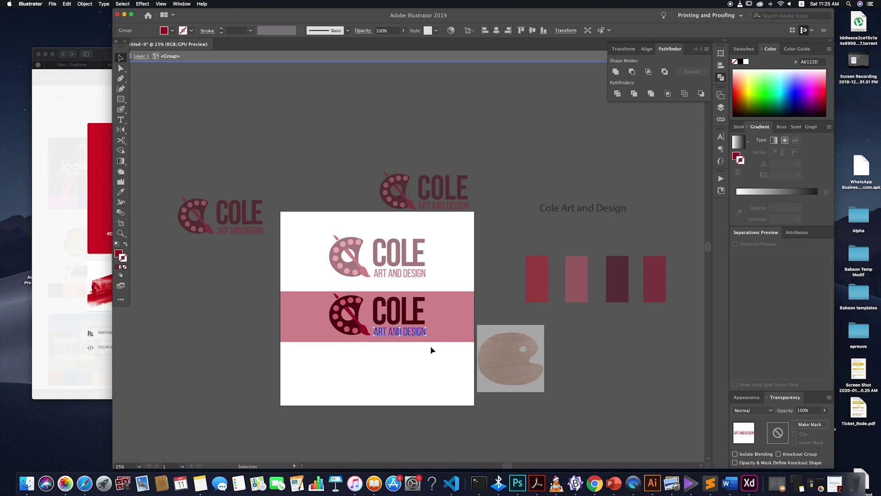
{"action": "key", "text": "i"}
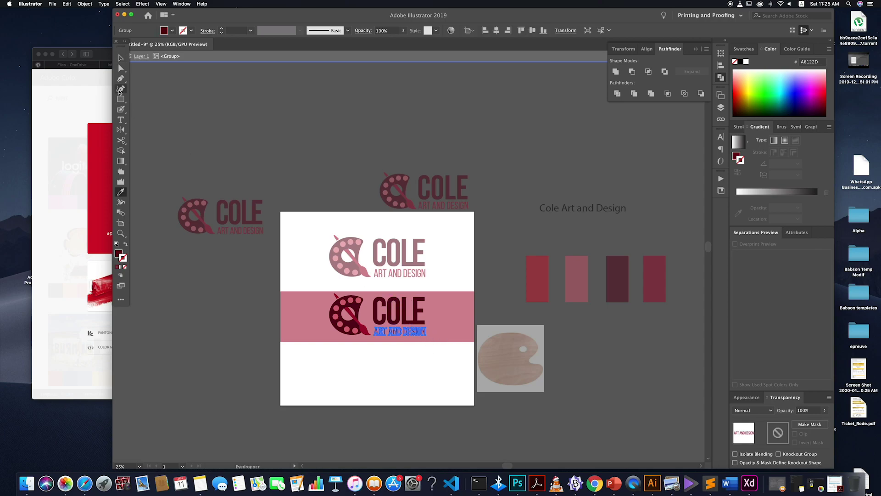
{"action": "left_click", "coordinate": [121, 58]}
{"action": "double_click", "coordinate": [189, 114]}
- Recolor the paintbrush of the logo on the crimson band dark maroon, sampled from the COLE lettering
{"action": "double_click", "coordinate": [362, 328]}
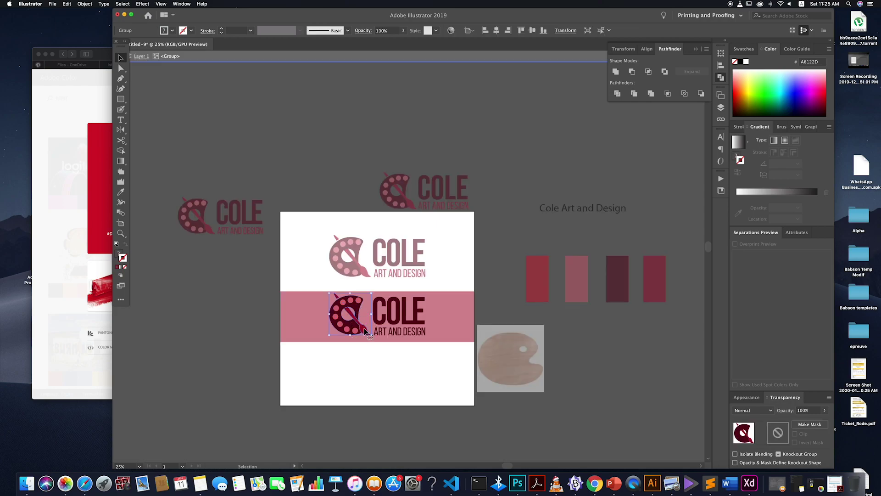
{"action": "double_click", "coordinate": [364, 332]}
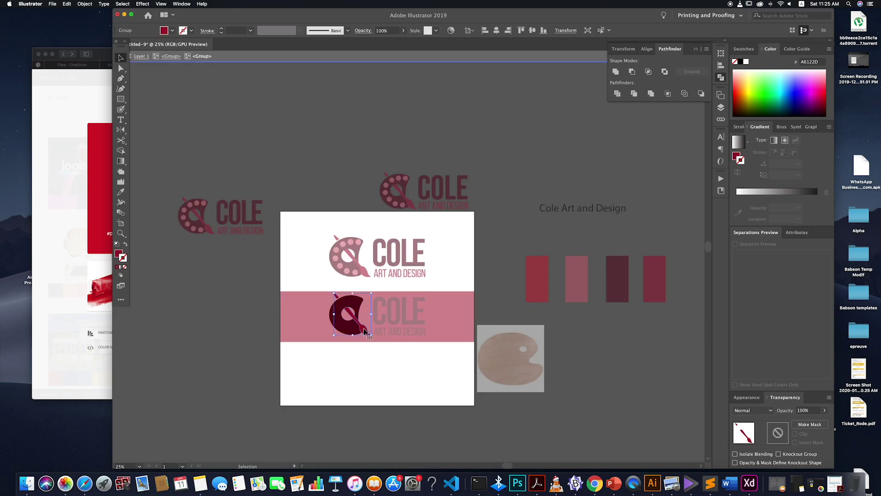
{"action": "key", "text": "i"}
{"action": "left_click", "coordinate": [416, 314]}
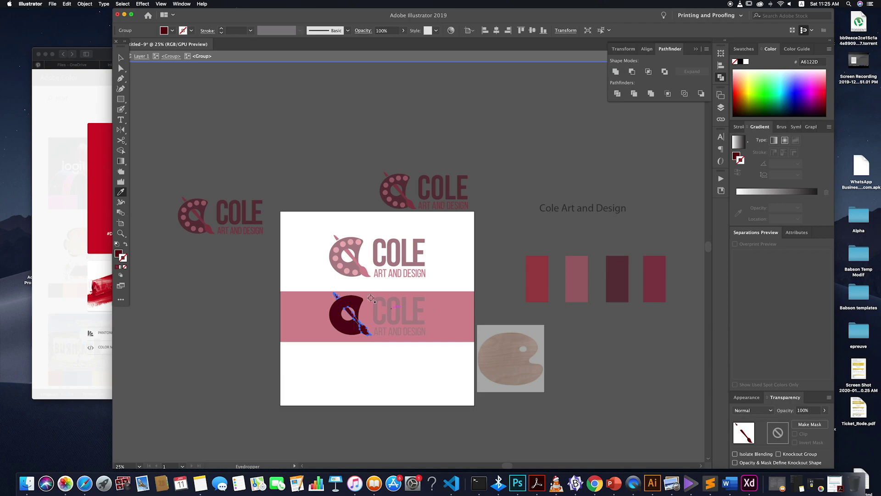
{"action": "left_click", "coordinate": [121, 58]}
{"action": "double_click", "coordinate": [216, 120]}
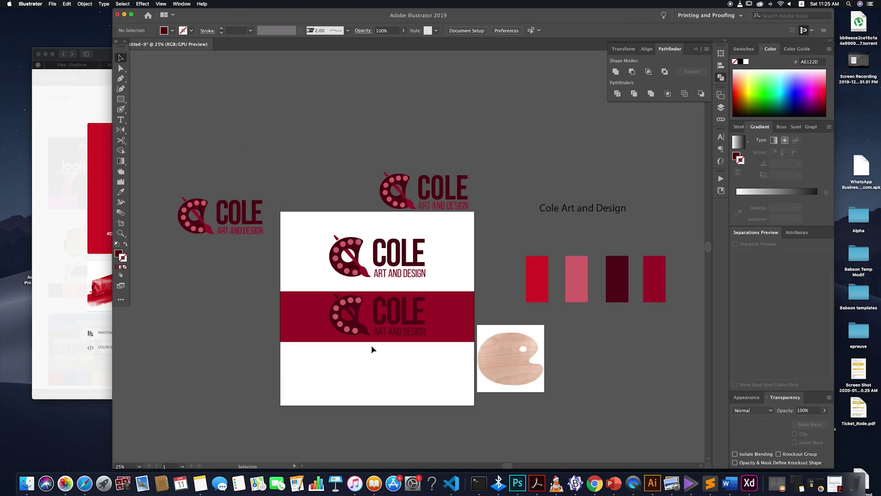
- Recolor the paintbrush of the logo on the crimson band pink, sampled from a paint dot on the upper logo
{"action": "double_click", "coordinate": [367, 333]}
{"action": "left_click", "coordinate": [368, 334]}
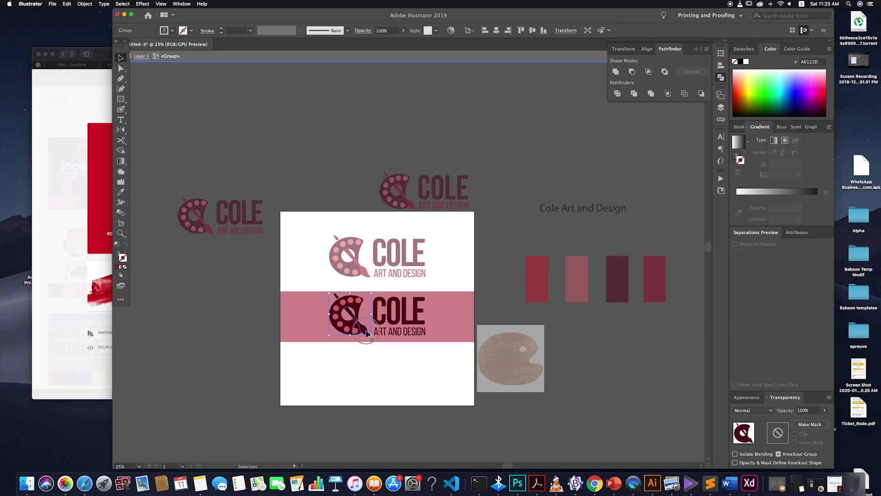
{"action": "double_click", "coordinate": [367, 333]}
{"action": "left_click", "coordinate": [368, 334]}
{"action": "key", "text": "i"}
{"action": "left_click", "coordinate": [359, 241]}
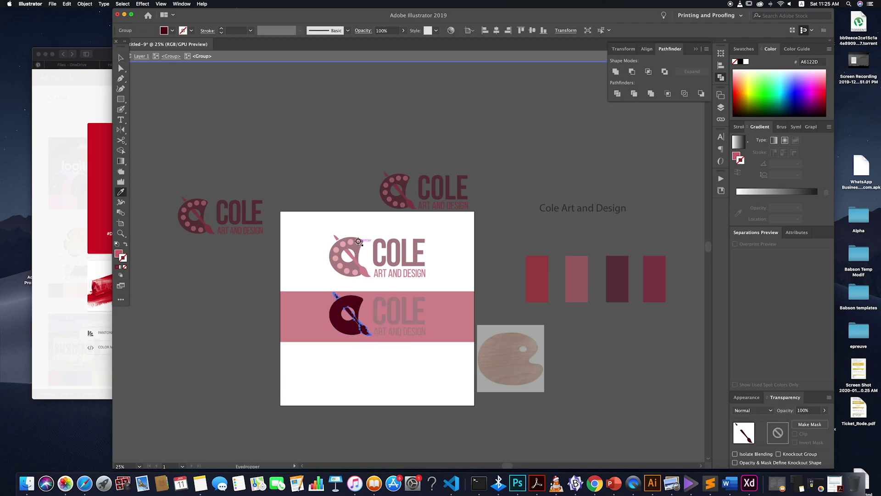
{"action": "left_click", "coordinate": [359, 240]}
{"action": "left_click", "coordinate": [121, 58]}
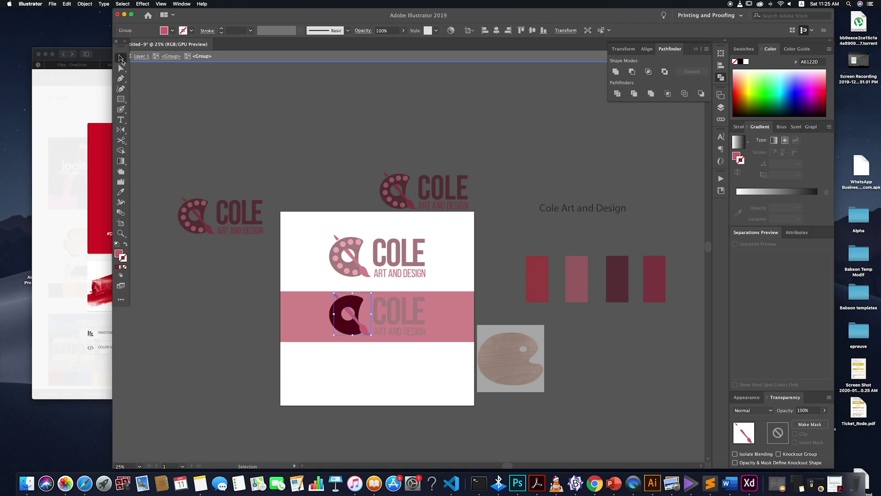
{"action": "double_click", "coordinate": [302, 145]}
- Recolor the ART AND DESIGN tagline on the crimson band pink, sampled from a paint dot on the upper logo
{"action": "left_click", "coordinate": [402, 334]}
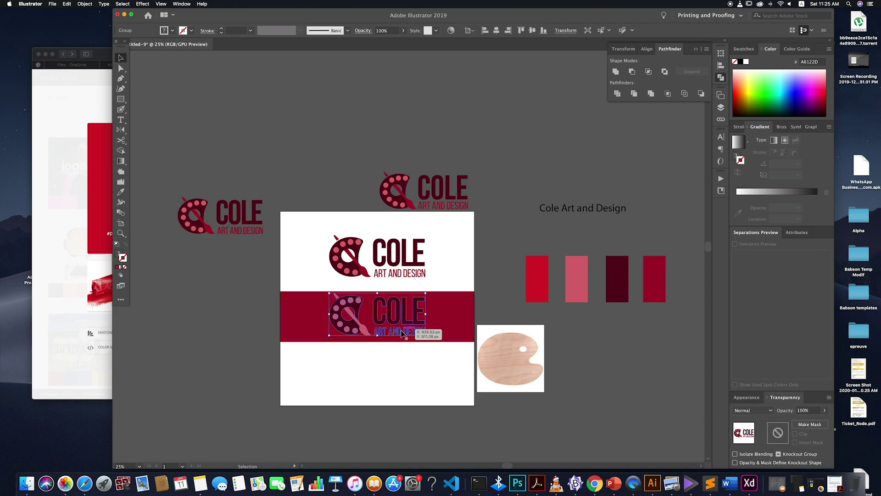
{"action": "double_click", "coordinate": [402, 334]}
{"action": "left_click", "coordinate": [395, 331]}
{"action": "key", "text": "i"}
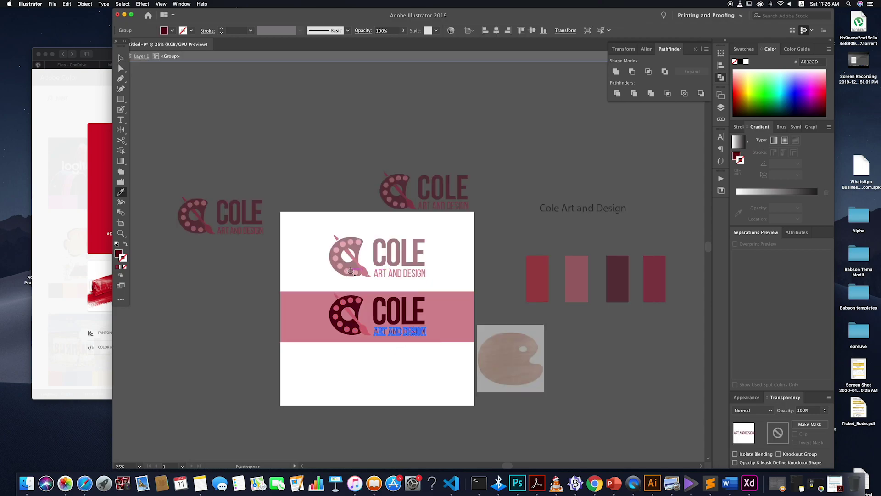
{"action": "left_click", "coordinate": [356, 274]}
{"action": "key", "text": "v"}
{"action": "left_click", "coordinate": [290, 150]}
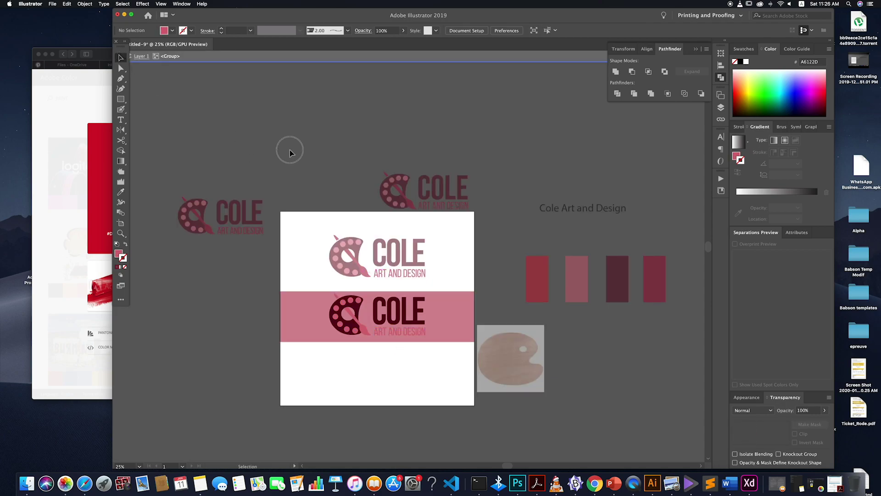
{"action": "double_click", "coordinate": [291, 152]}
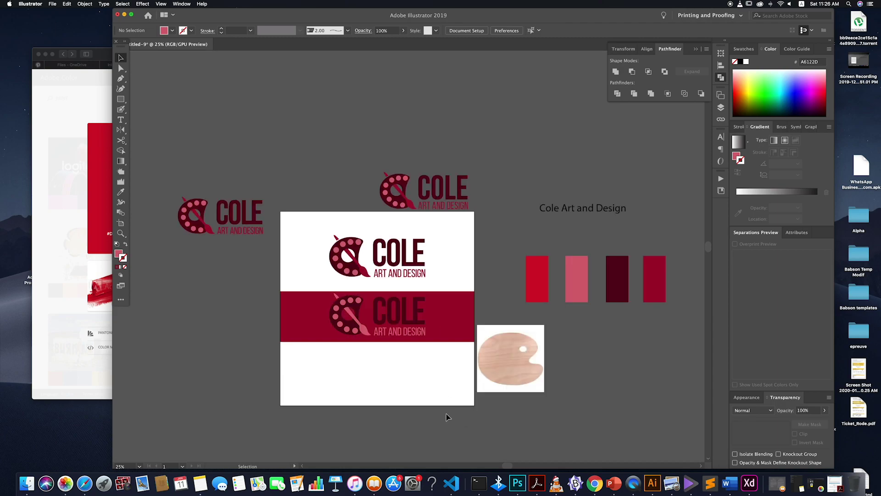
- Shrink the logo on the crimson band and move it to the band's left side, keeping the band in place
{"action": "scroll", "coordinate": [400, 353], "scroll_direction": "up", "scroll_amount": 2}
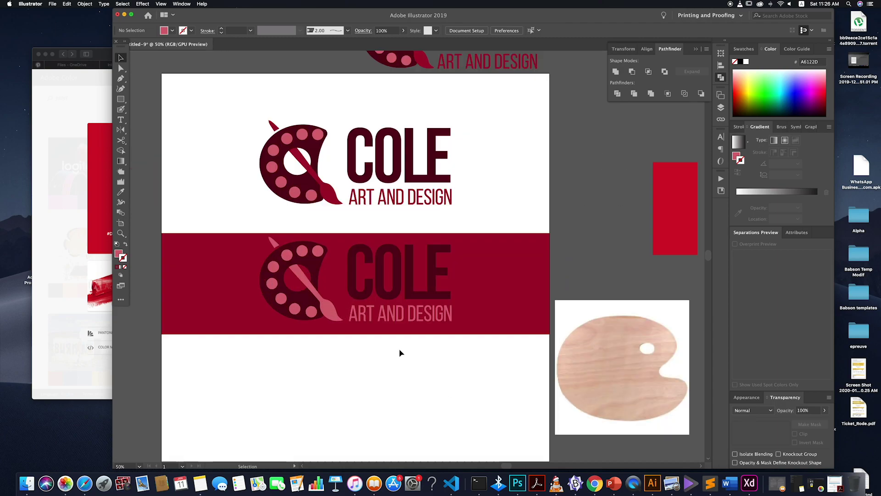
{"action": "left_click", "coordinate": [407, 316]}
{"action": "left_click_drag", "start_coordinate": [453, 322], "coordinate": [395, 319]}
{"action": "scroll", "coordinate": [381, 305], "scroll_direction": "right", "scroll_amount": 3}
{"action": "scroll", "coordinate": [380, 304], "scroll_direction": "left", "scroll_amount": 4}
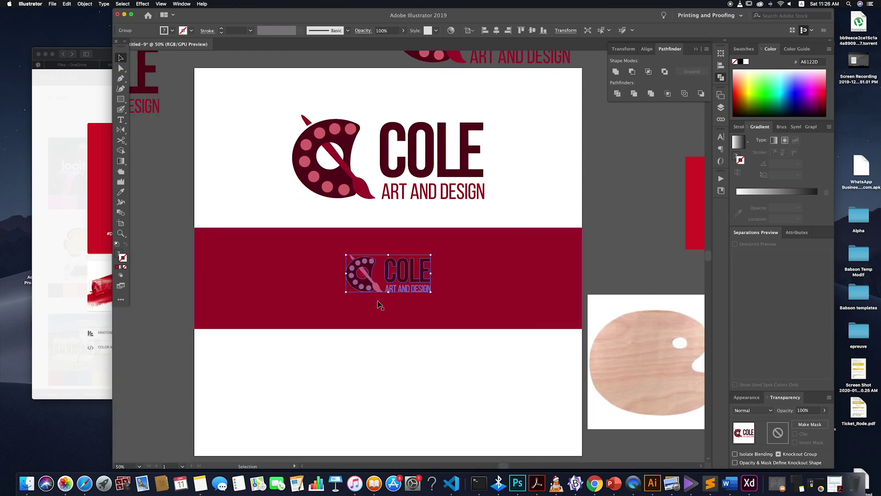
{"action": "left_click_drag", "start_coordinate": [410, 275], "coordinate": [353, 310]}
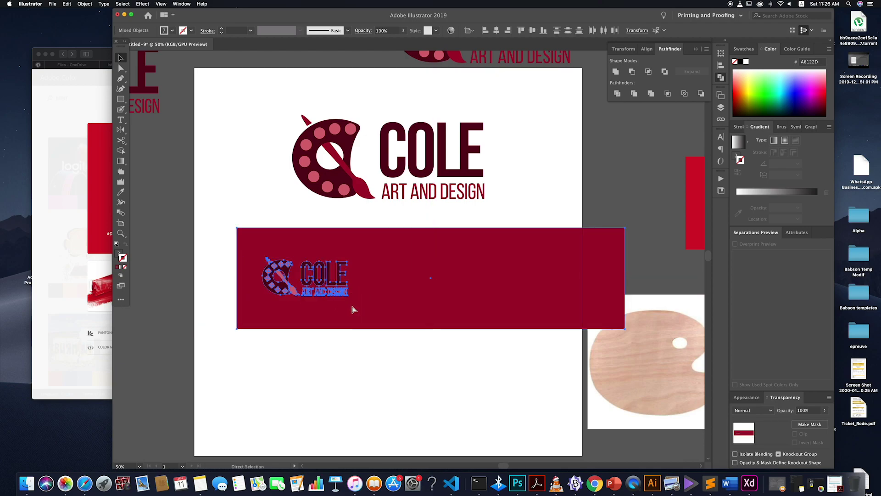
{"action": "key", "text": "super+z"}
{"action": "left_click", "coordinate": [311, 357]}
- Enlarge the logo at the crimson band's left side and duplicate it to the band's right side
{"action": "left_click", "coordinate": [303, 293]}
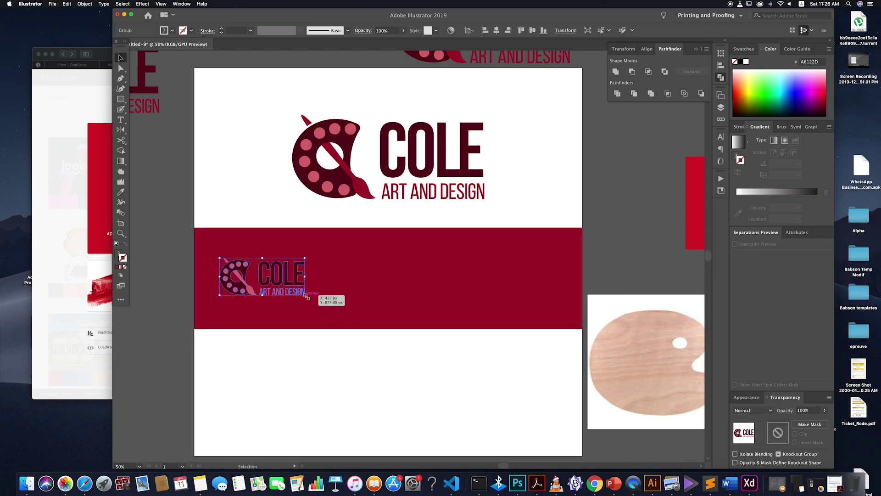
{"action": "left_click_drag", "start_coordinate": [307, 297], "coordinate": [552, 290]}
{"action": "scroll", "coordinate": [323, 285], "scroll_direction": "left", "scroll_amount": 2}
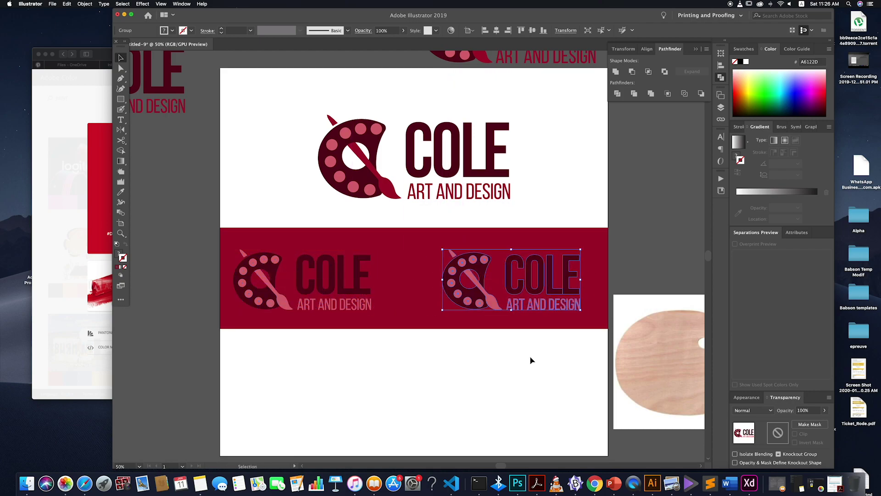
- Recolor the entire right-hand logo copy white, sampled from the white background with the Eyedropper
{"action": "key", "text": "i"}
{"action": "left_click", "coordinate": [562, 207]}
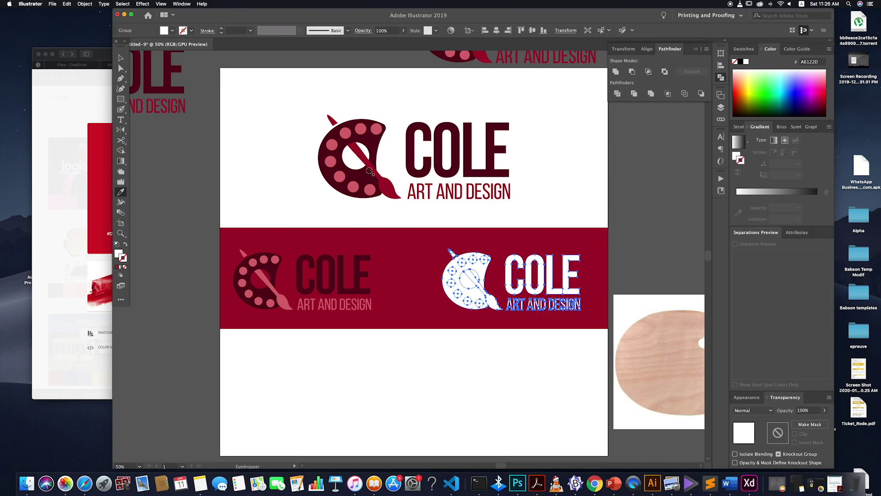
{"action": "key", "text": "v"}
{"action": "left_click", "coordinate": [296, 64]}
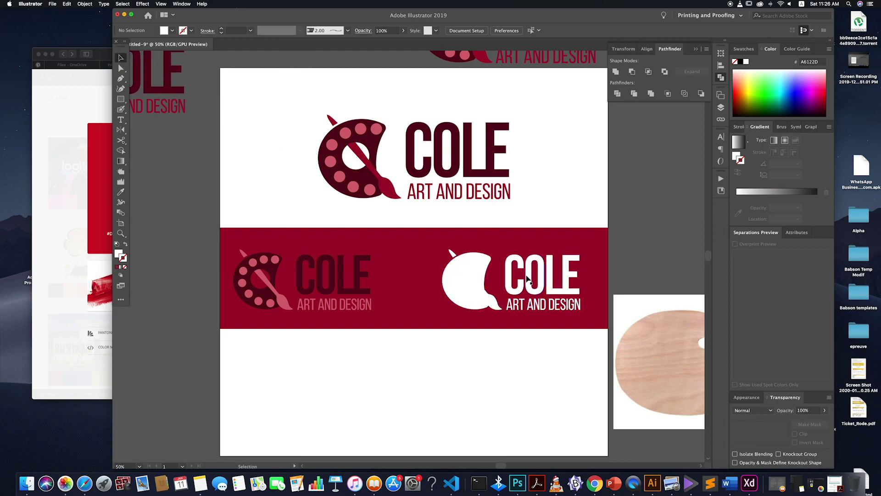
- Inside the white logo group, select the palette's eight paint dots, without the thumb hole, and group them
{"action": "left_click", "coordinate": [480, 263]}
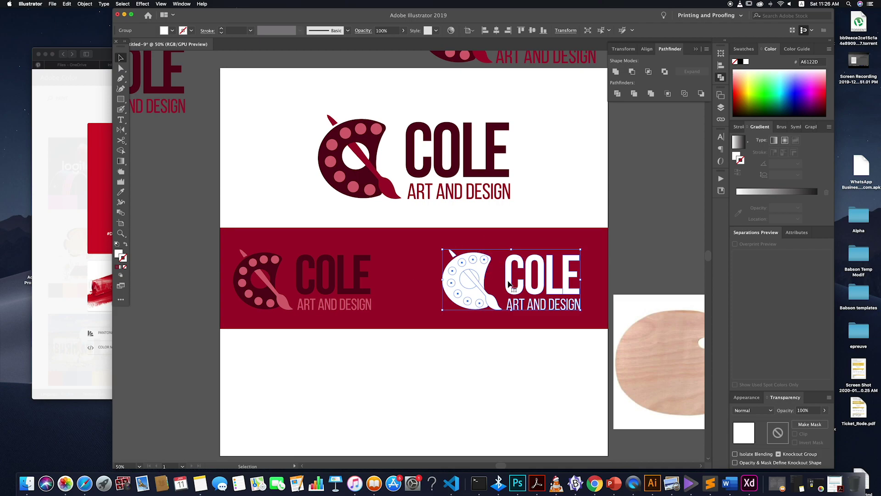
{"action": "double_click", "coordinate": [488, 262]}
{"action": "left_click", "coordinate": [484, 260]}
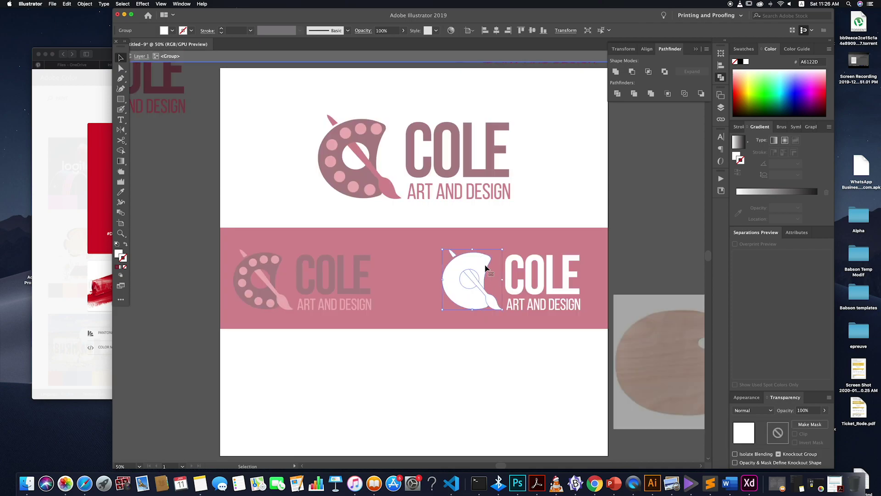
{"action": "left_click", "coordinate": [473, 260], "text": "shift"}
{"action": "left_click", "coordinate": [462, 262], "text": "shift"}
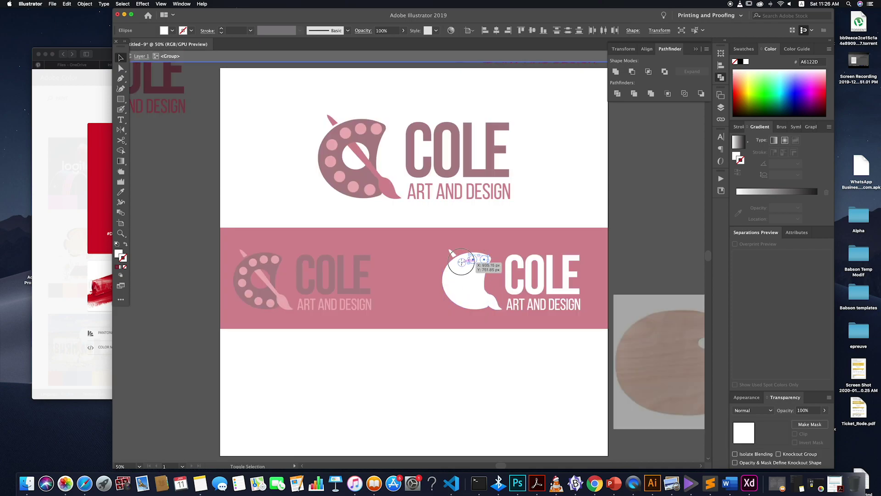
{"action": "left_click", "coordinate": [452, 270], "text": "shift"}
{"action": "left_click", "coordinate": [452, 284], "text": "shift"}
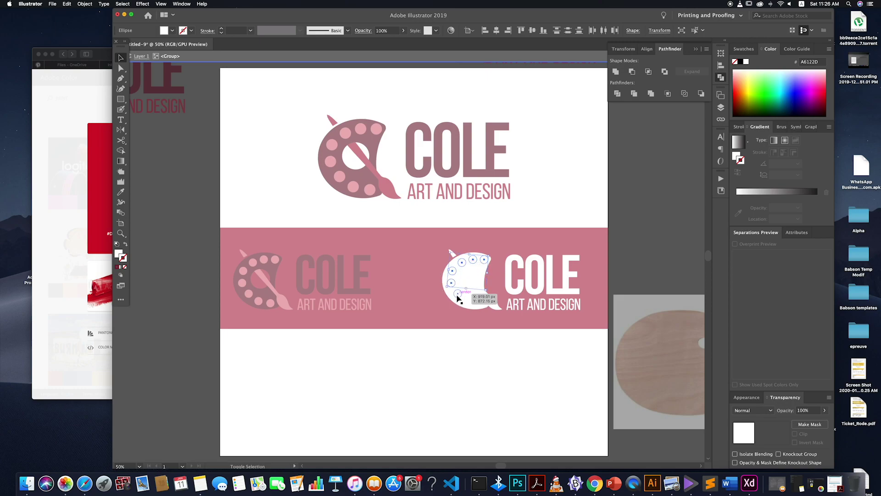
{"action": "left_click", "coordinate": [458, 293], "text": "shift"}
{"action": "left_click", "coordinate": [467, 301], "text": "shift"}
{"action": "scroll", "coordinate": [467, 302], "scroll_direction": "up", "scroll_amount": 1}
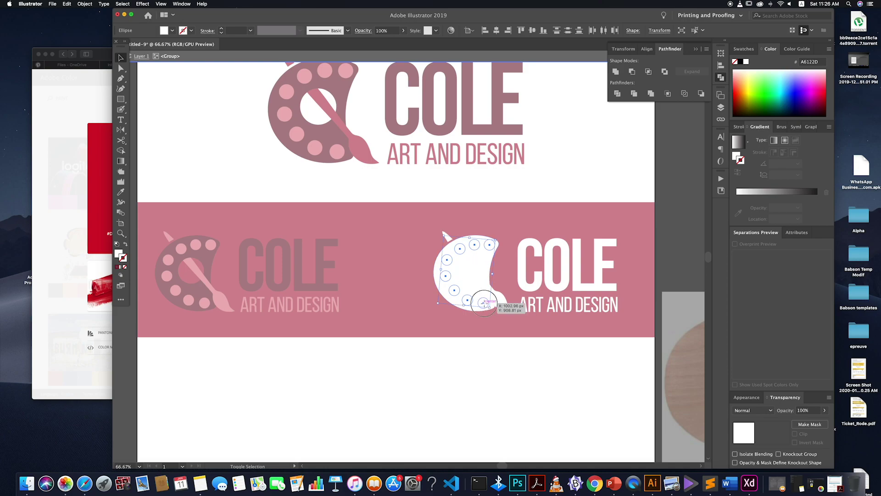
{"action": "left_click", "coordinate": [483, 303], "text": "shift"}
{"action": "left_click", "coordinate": [469, 277], "text": "shift"}
{"action": "left_click", "coordinate": [469, 278], "text": "shift"}
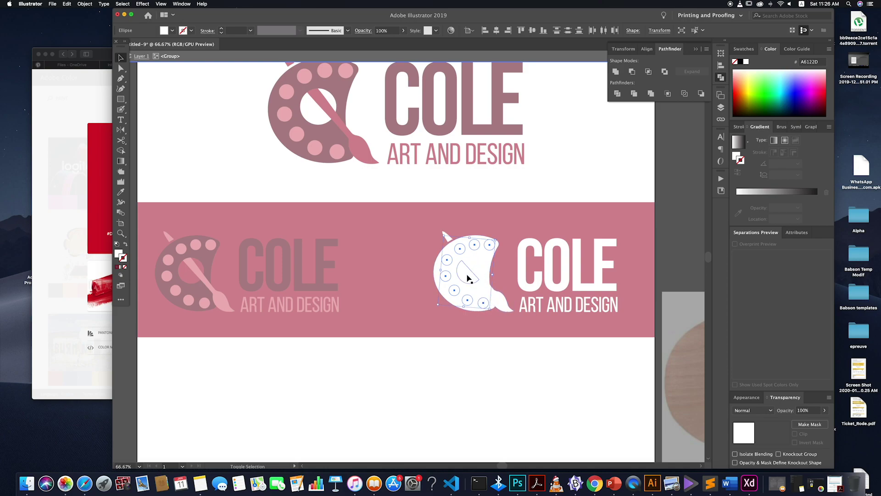
{"action": "left_click", "coordinate": [470, 278], "text": "shift"}
{"action": "scroll", "coordinate": [482, 237], "scroll_direction": "up", "scroll_amount": 2}
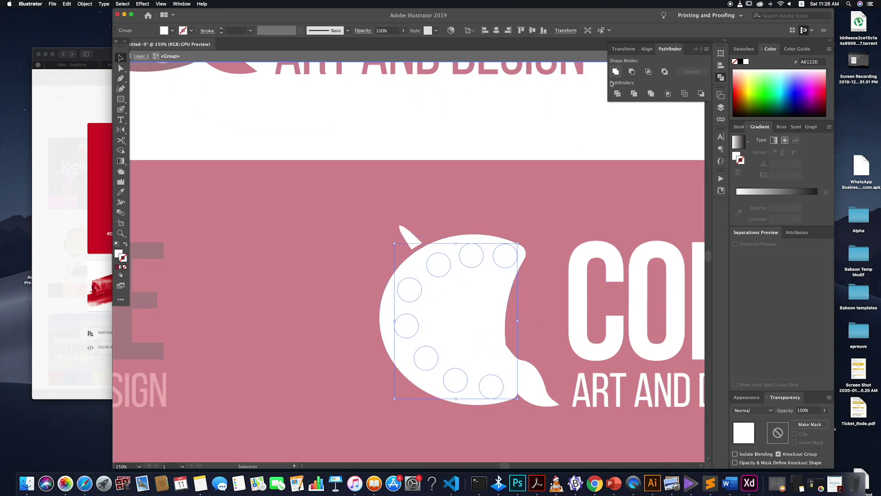
- Try to subtract the grouped paint dots from the white palette and brush with Minus Front
{"action": "left_click", "coordinate": [479, 236], "text": "shift"}
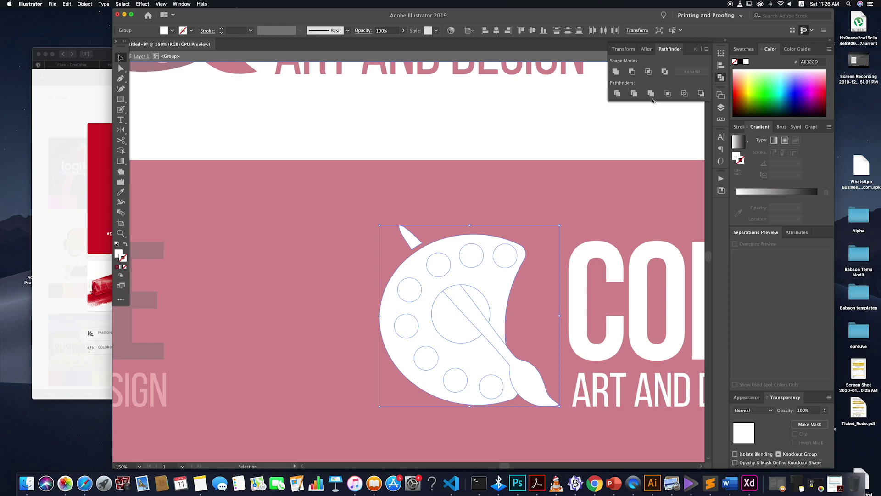
{"action": "left_click", "coordinate": [632, 71]}
{"action": "key", "text": "super+z"}
{"action": "left_click", "coordinate": [481, 186]}
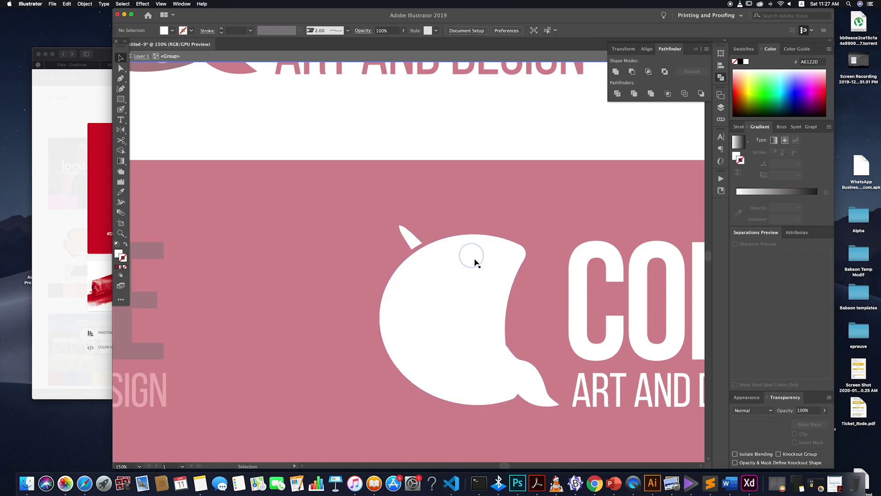
{"action": "left_click", "coordinate": [474, 258]}
{"action": "left_click", "coordinate": [476, 238], "text": "shift"}
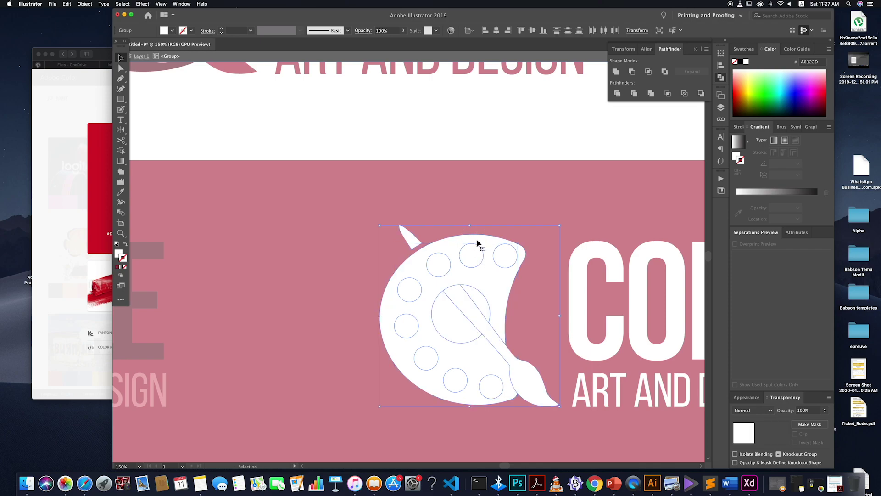
{"action": "left_click", "coordinate": [499, 198]}
- Delete the two white pieces filling the palette's thumb hole on either side of the brush handle
{"action": "left_click", "coordinate": [482, 240]}
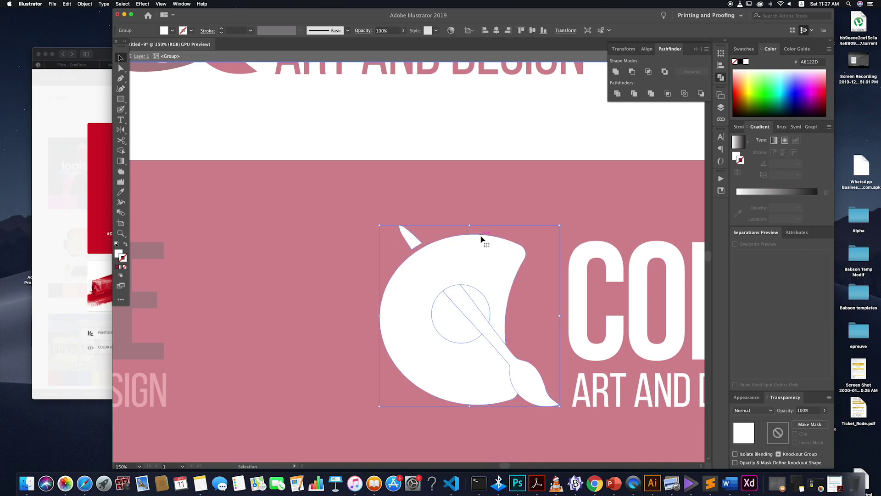
{"action": "double_click", "coordinate": [484, 305]}
{"action": "left_click", "coordinate": [483, 305]}
{"action": "key", "text": "Delete"}
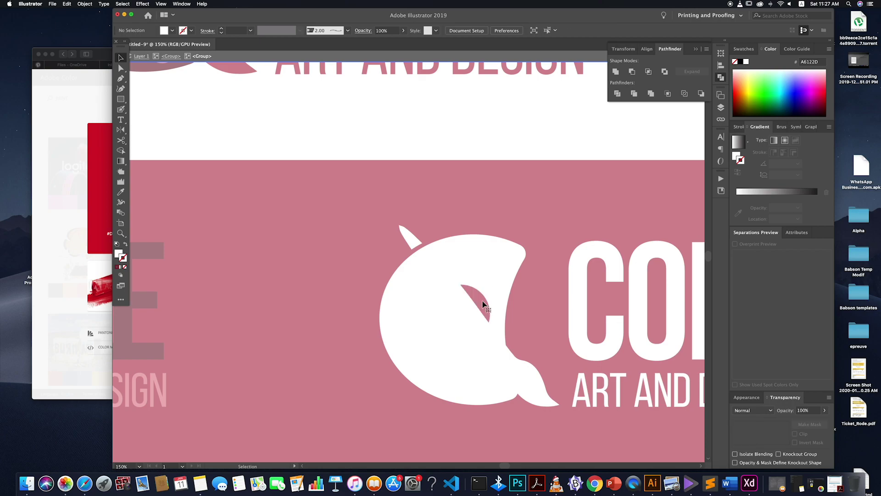
{"action": "left_click", "coordinate": [455, 324]}
{"action": "key", "text": "Delete"}
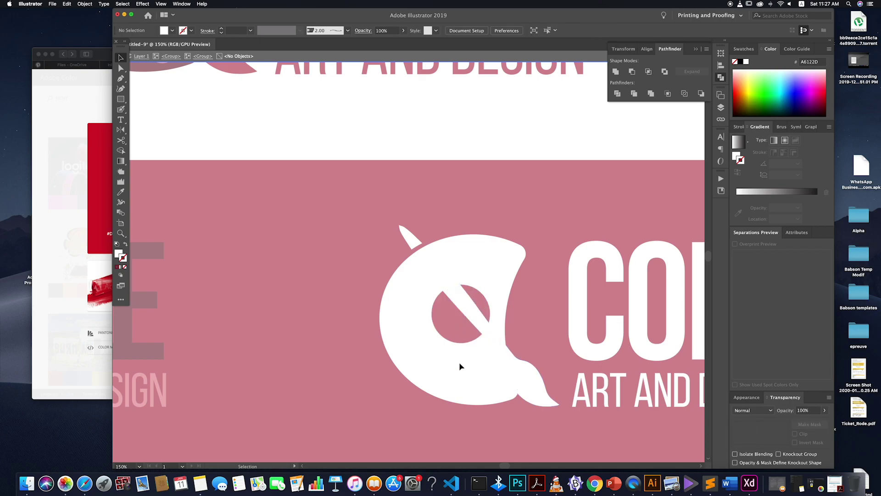
{"action": "double_click", "coordinate": [471, 428]}
- Try to cut the paint dots out of the still-grouped white palette and brush with Minus Front
{"action": "left_click", "coordinate": [495, 256]}
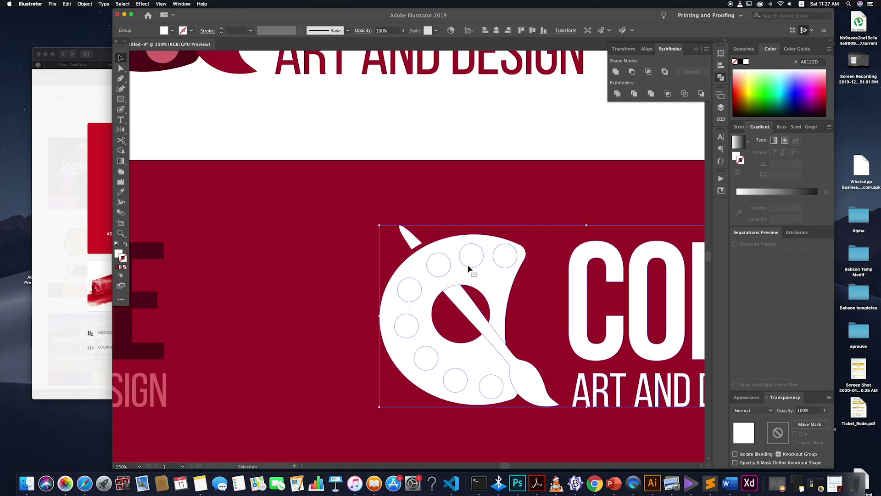
{"action": "double_click", "coordinate": [503, 280]}
{"action": "left_click", "coordinate": [500, 278]}
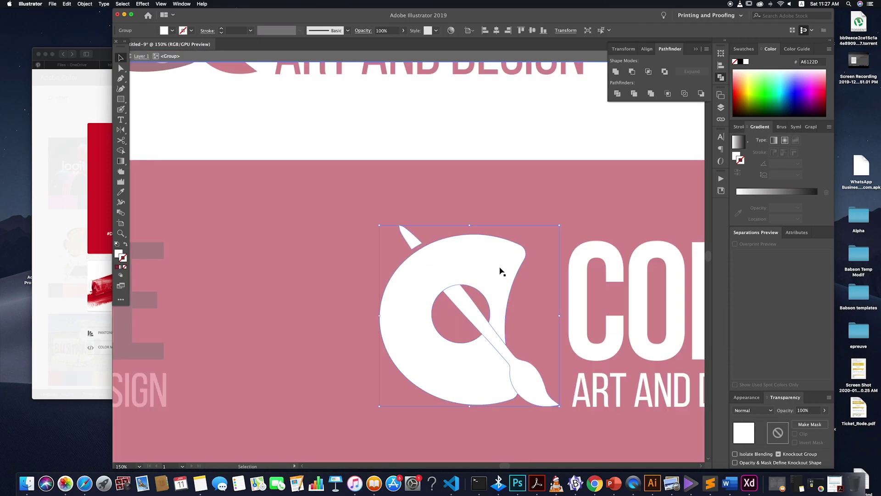
{"action": "left_click", "coordinate": [632, 72]}
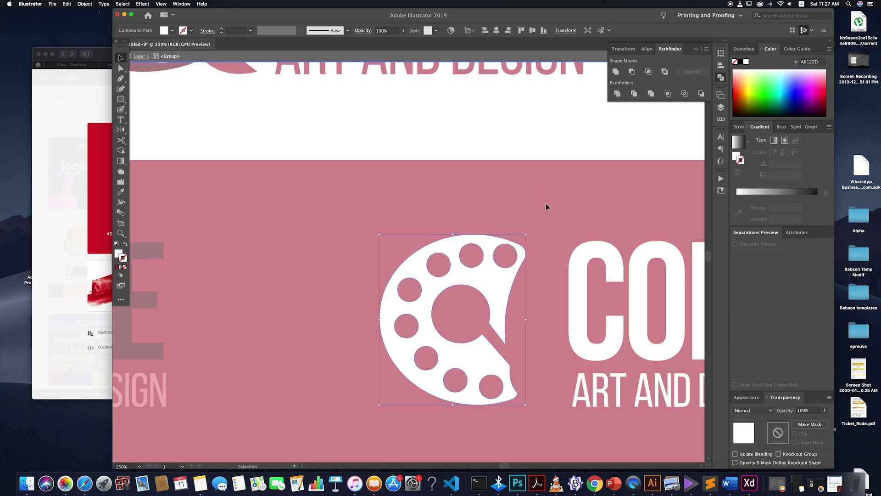
{"action": "left_click", "coordinate": [546, 205]}
{"action": "double_click", "coordinate": [545, 208]}
{"action": "double_click", "coordinate": [538, 202]}
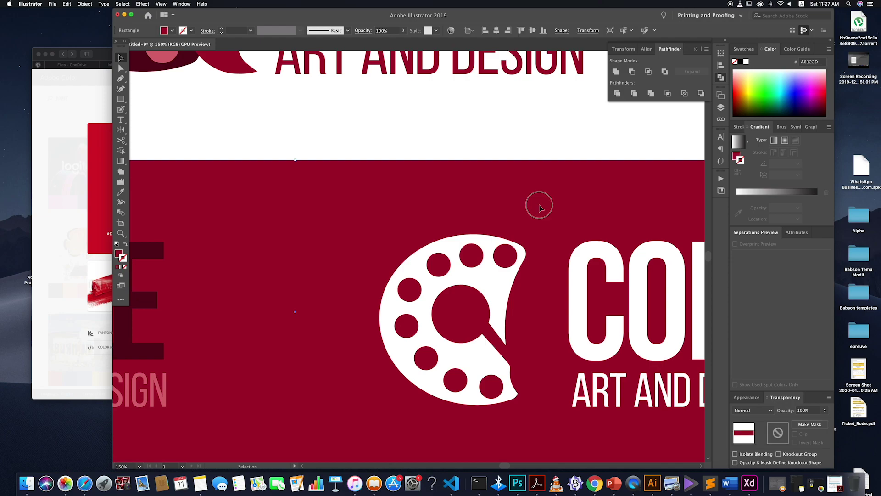
{"action": "double_click", "coordinate": [515, 136]}
{"action": "scroll", "coordinate": [517, 189], "scroll_direction": "down", "scroll_amount": 1}
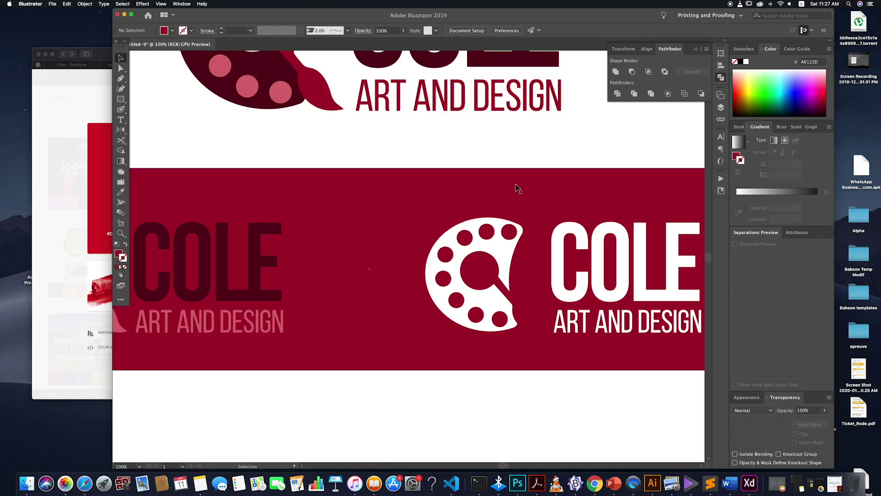
{"action": "double_click", "coordinate": [518, 188]}
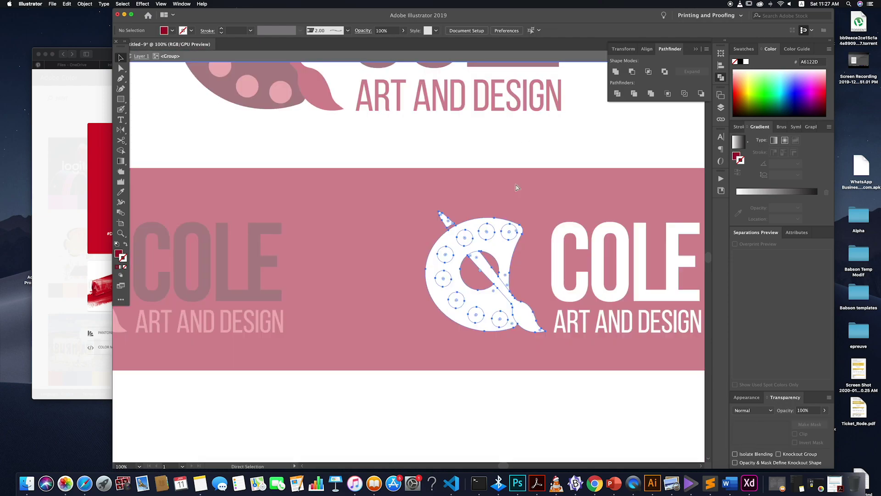
{"action": "double_click", "coordinate": [521, 158]}
- Ungroup the white palette and brush within the logo, and subtract the grouped paint dots from the palette alone with Minus Front
{"action": "left_click", "coordinate": [475, 226]}
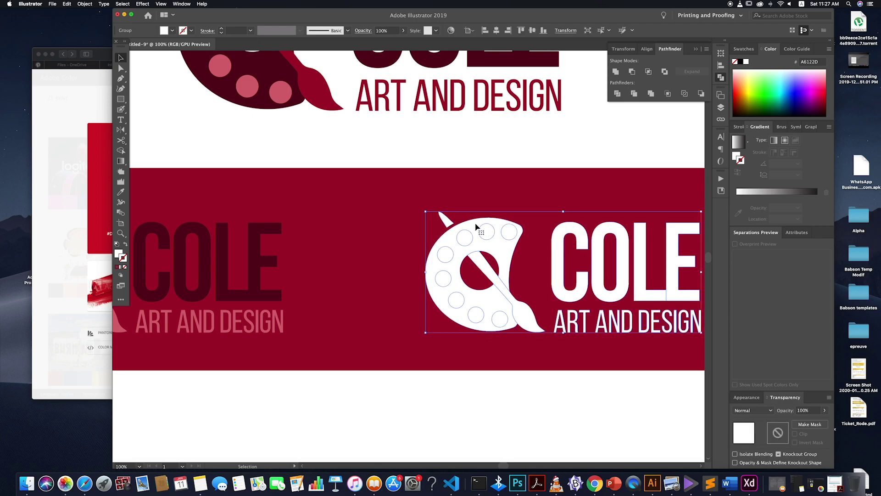
{"action": "double_click", "coordinate": [475, 227]}
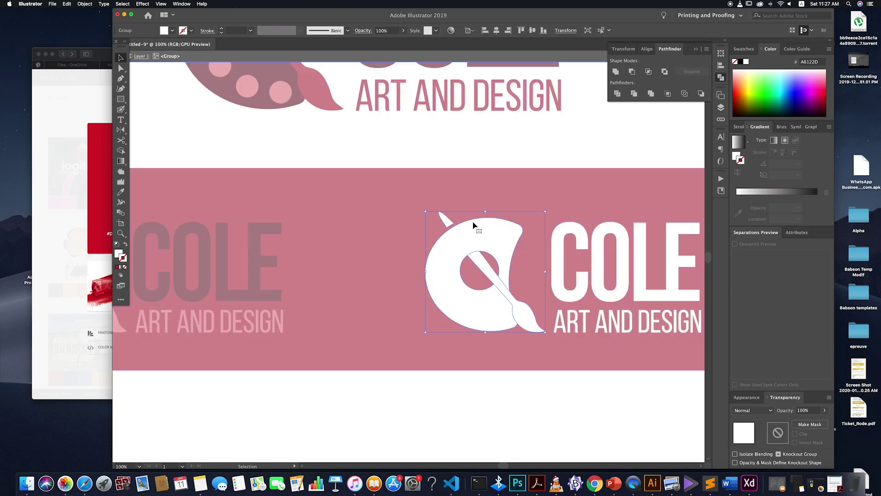
{"action": "right_click", "coordinate": [471, 230]}
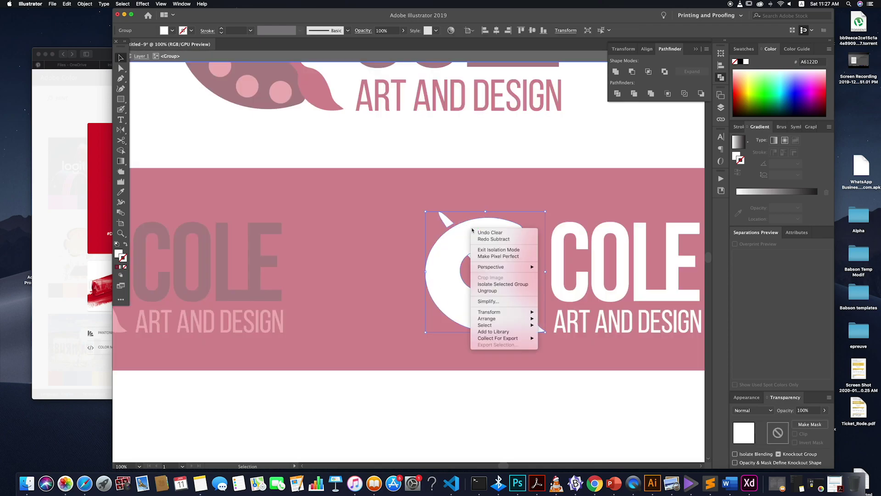
{"action": "left_click", "coordinate": [489, 286]}
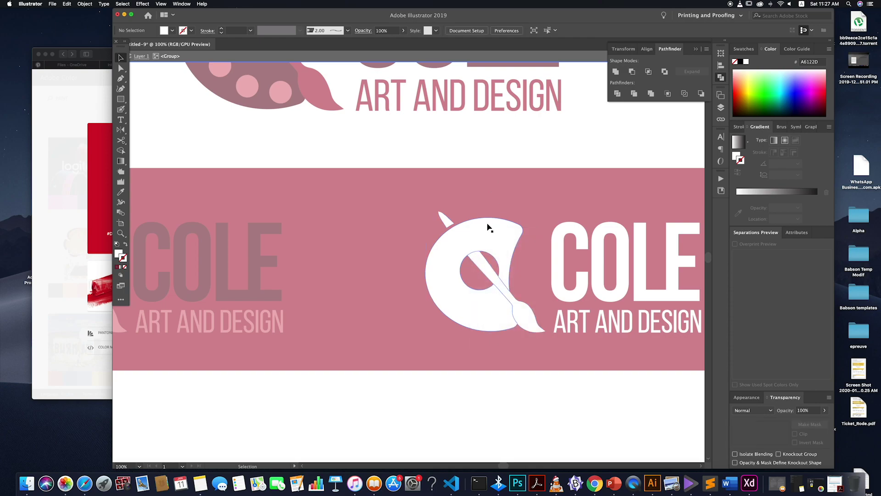
{"action": "left_click", "coordinate": [488, 226]}
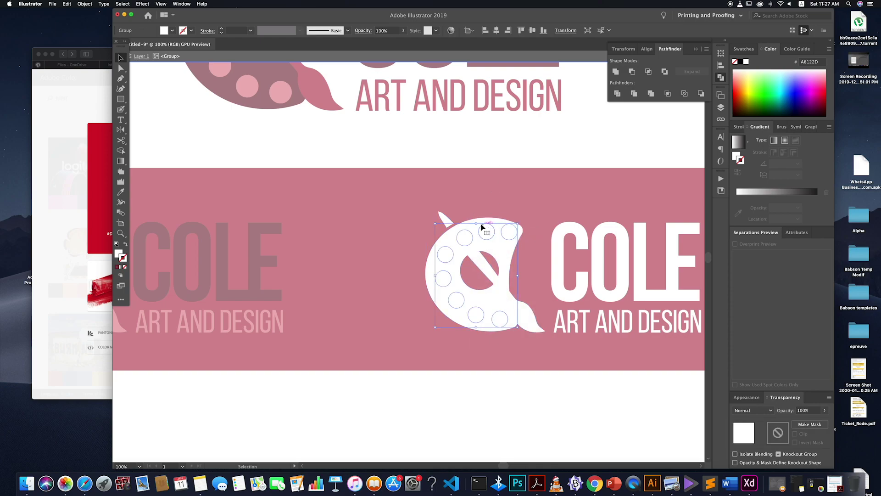
{"action": "left_click", "coordinate": [632, 71]}
{"action": "double_click", "coordinate": [535, 183]}
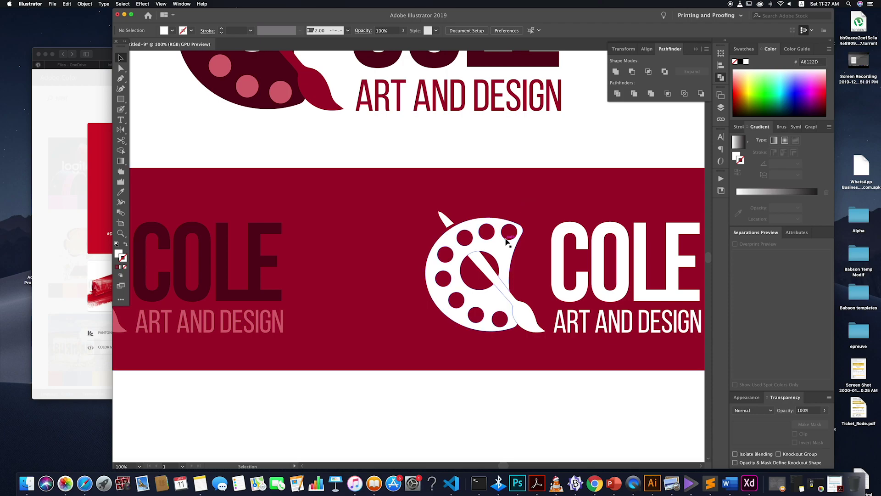
{"action": "scroll", "coordinate": [528, 211], "scroll_direction": "down", "scroll_amount": 3}
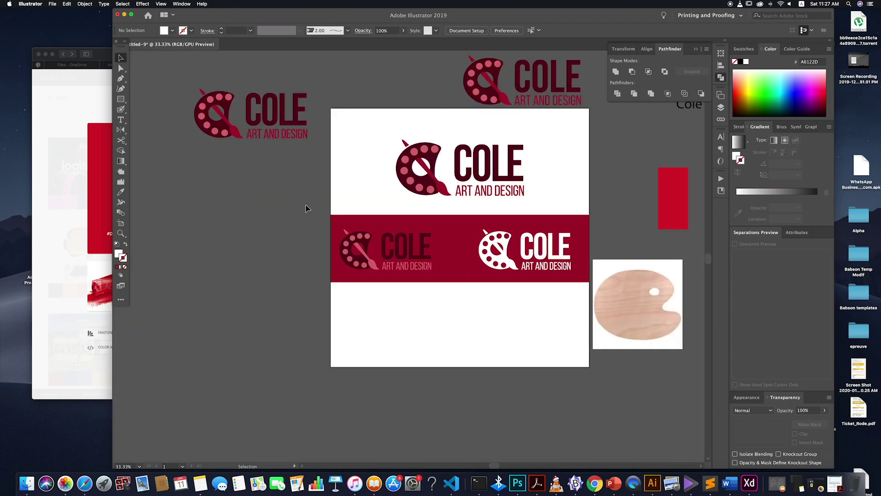
- Try placing a duplicate of the crimson band and its two logos in the white area below
{"action": "left_click", "coordinate": [583, 285]}
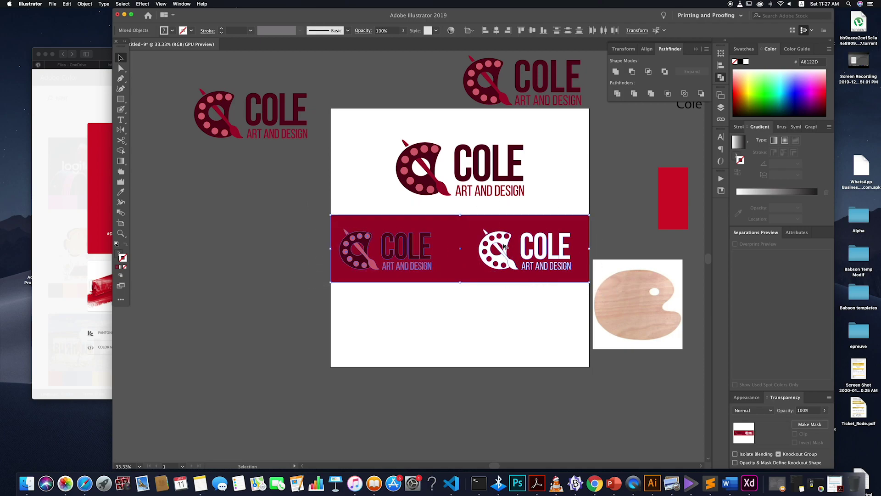
{"action": "left_click_drag", "start_coordinate": [505, 246], "coordinate": [513, 342]}
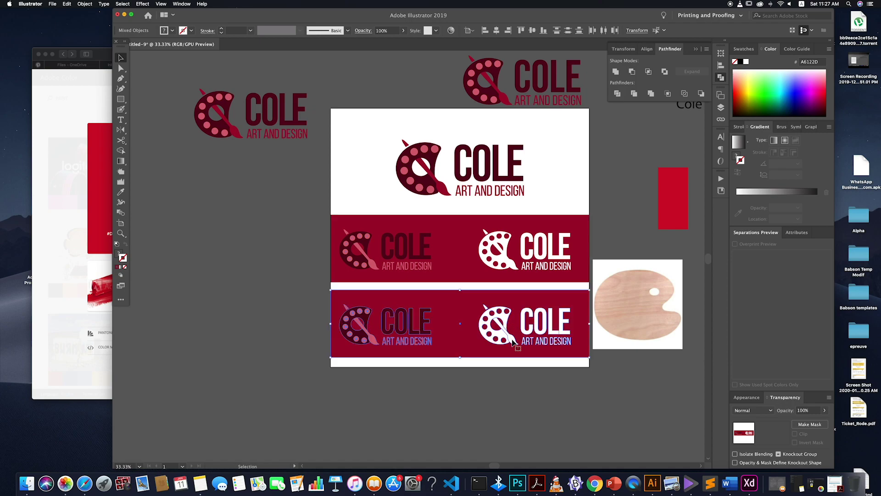
{"action": "key", "text": "Delete"}
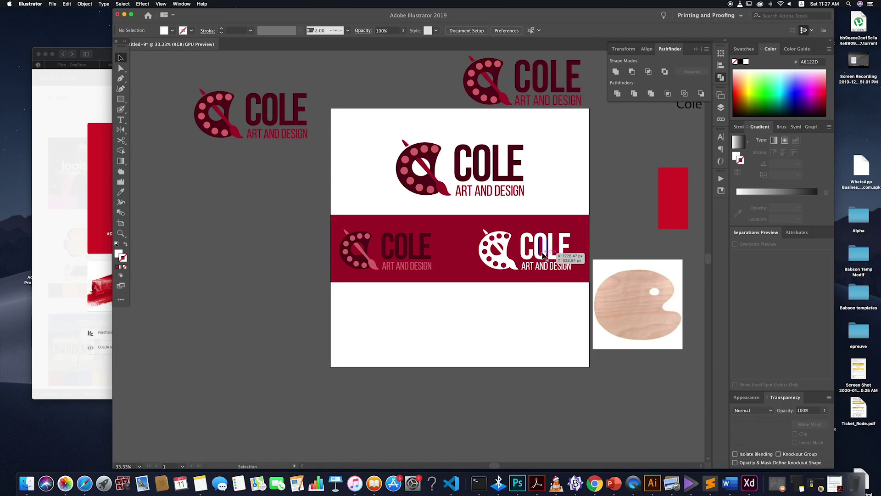
- Copy the white logo into the white area below the crimson band and fill the copy with black (000000)
{"action": "left_click", "coordinate": [552, 259]}
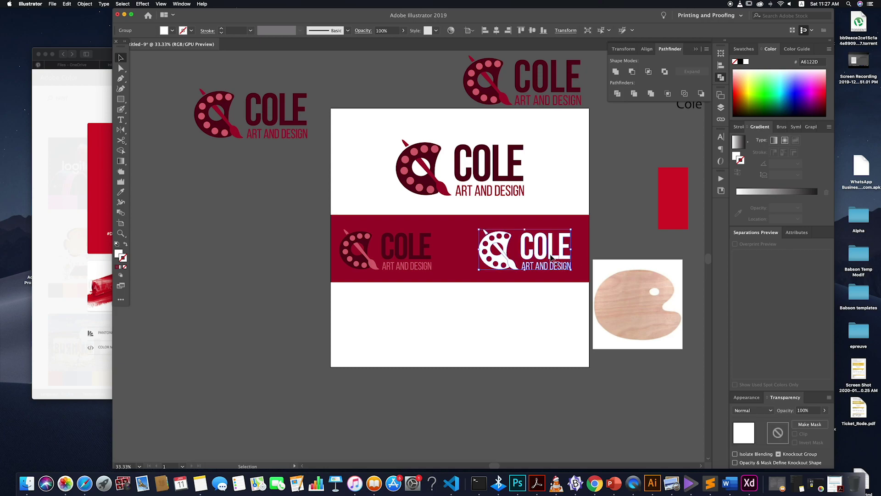
{"action": "left_click_drag", "start_coordinate": [552, 259], "coordinate": [548, 335]}
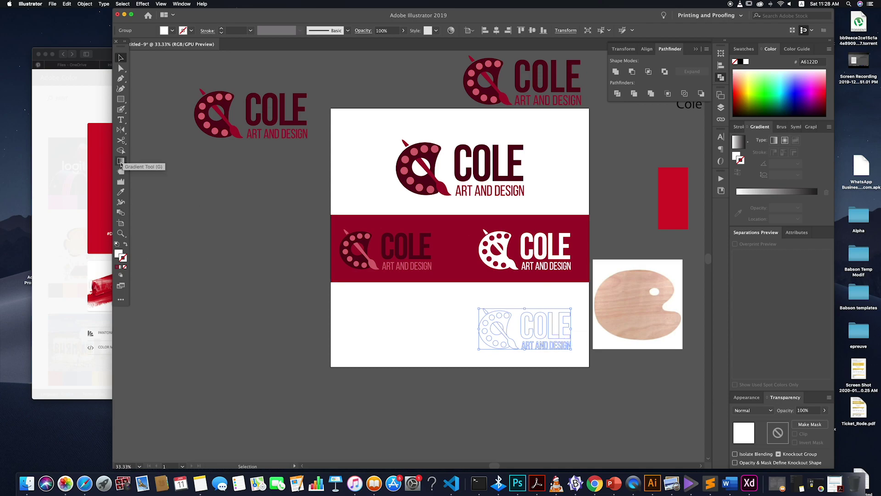
{"action": "left_click", "coordinate": [120, 99]}
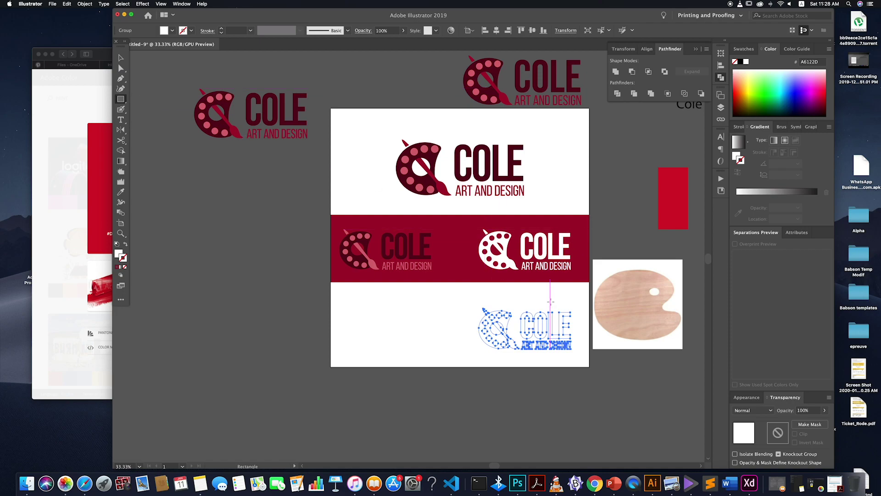
{"action": "double_click", "coordinate": [118, 253]}
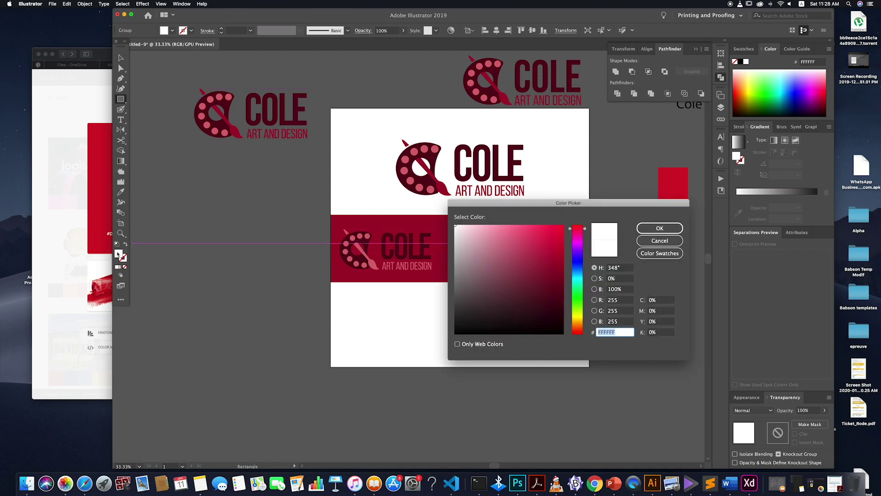
{"action": "left_click_drag", "start_coordinate": [522, 298], "coordinate": [567, 339]}
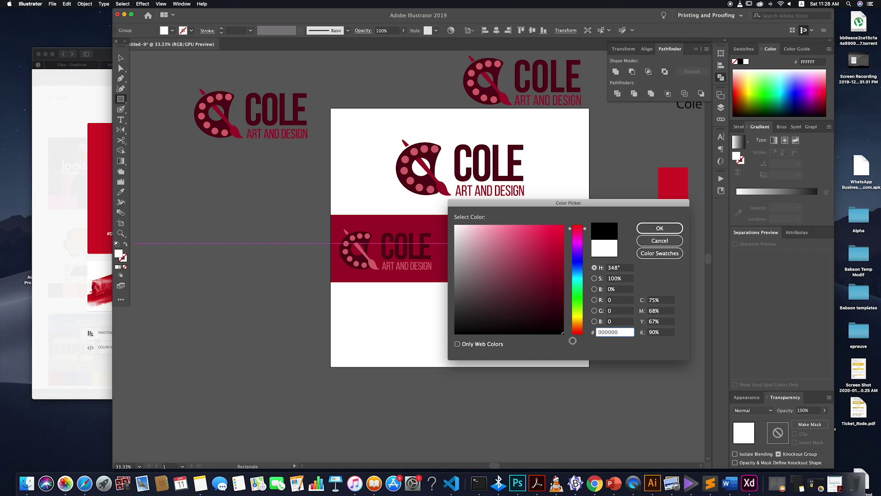
{"action": "left_click", "coordinate": [659, 228]}
{"action": "left_click", "coordinate": [121, 57]}
{"action": "left_click", "coordinate": [271, 188]}
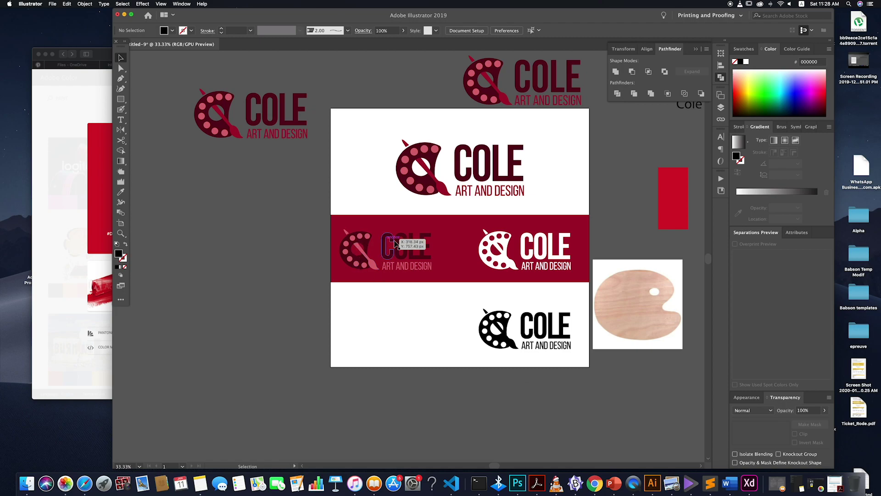
- Copy the recolored logo from the crimson band into the white area below, beside the black logo
{"action": "left_click", "coordinate": [406, 248]}
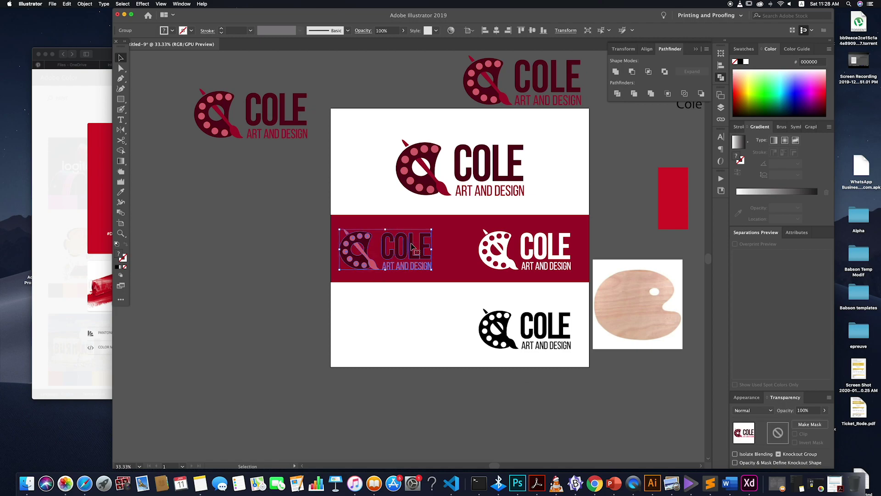
{"action": "left_click_drag", "start_coordinate": [412, 246], "coordinate": [415, 326]}
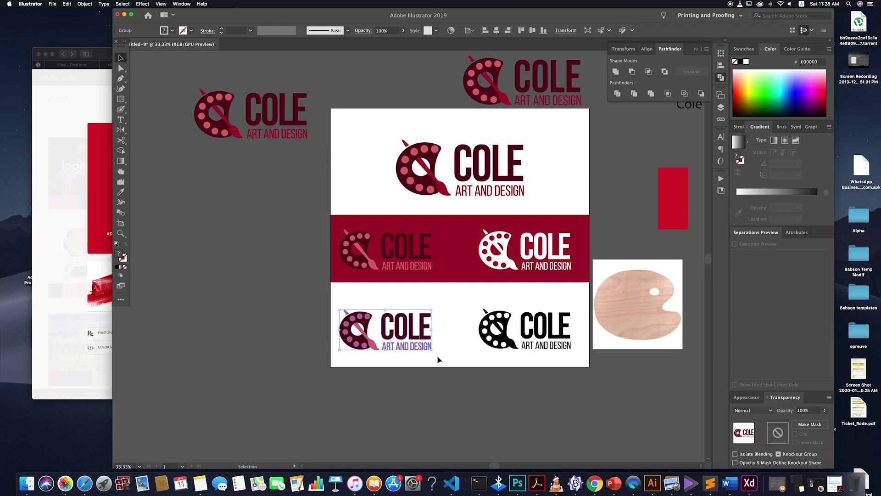
{"action": "left_click", "coordinate": [437, 370]}
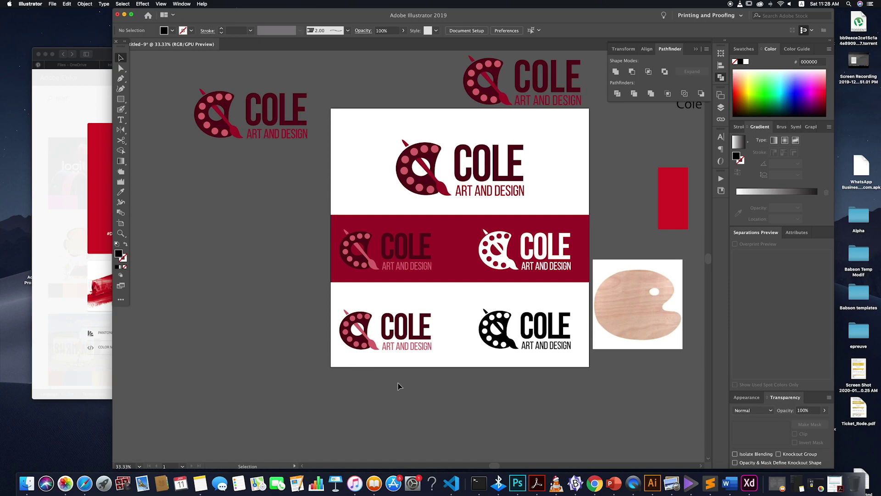
- Delete the recolored logo from the crimson band along with its copy in the white area below
{"action": "left_click_drag", "start_coordinate": [429, 354], "coordinate": [332, 322]}
{"action": "key", "text": "Delete"}
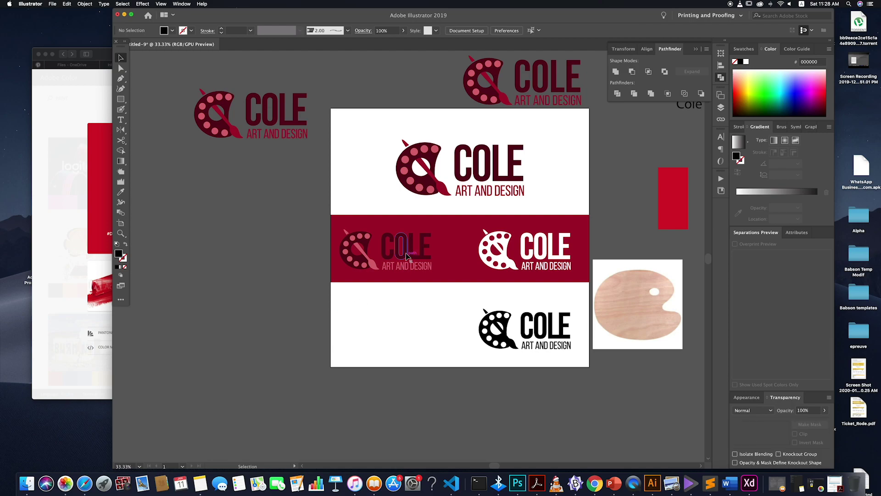
{"action": "left_click", "coordinate": [406, 253]}
{"action": "key", "text": "Delete"}
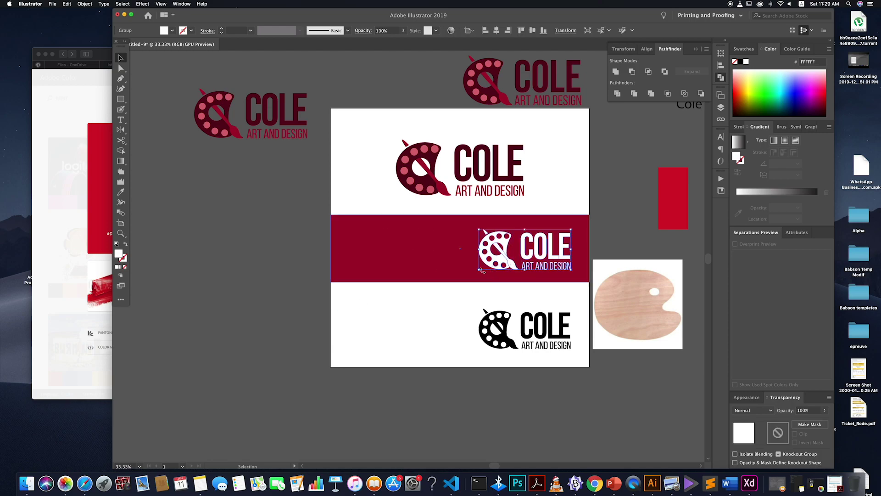
- Enlarge the white logo proportionally and center it horizontally on the crimson band
{"action": "mouse_move", "coordinate": [479, 270]}
{"action": "left_mouse_down"}
{"action": "mouse_move", "coordinate": [451, 277]}
{"action": "mouse_move", "coordinate": [462, 276]}
{"action": "left_mouse_up"}
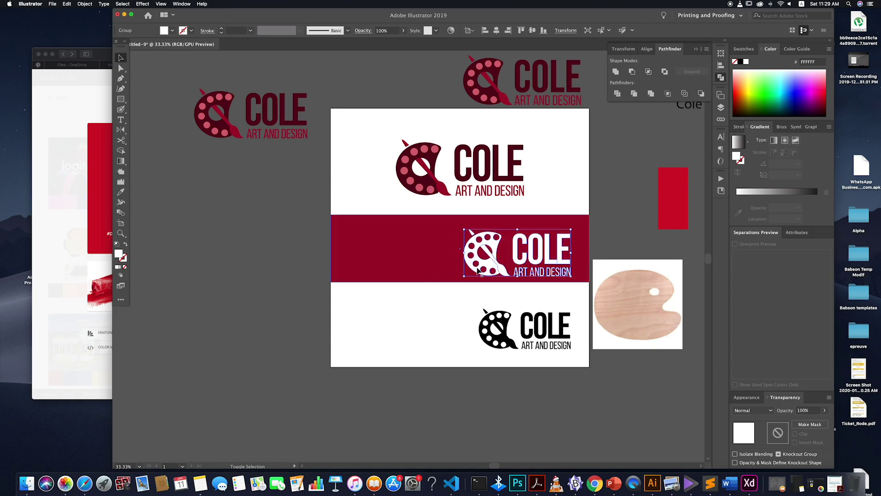
{"action": "left_click", "coordinate": [497, 31]}
{"action": "left_click", "coordinate": [568, 374]}
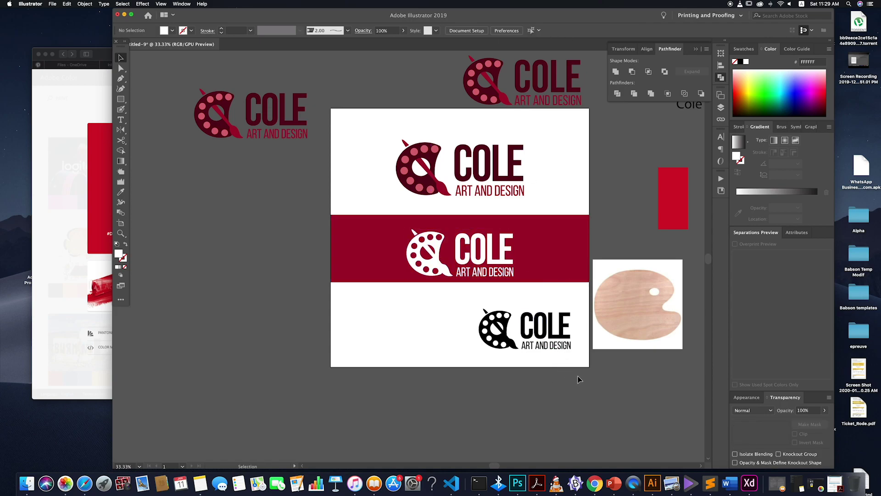
- Nudge the white logo up within the crimson band, enlarge it slightly more, and center it horizontally again
{"action": "left_click", "coordinate": [469, 257]}
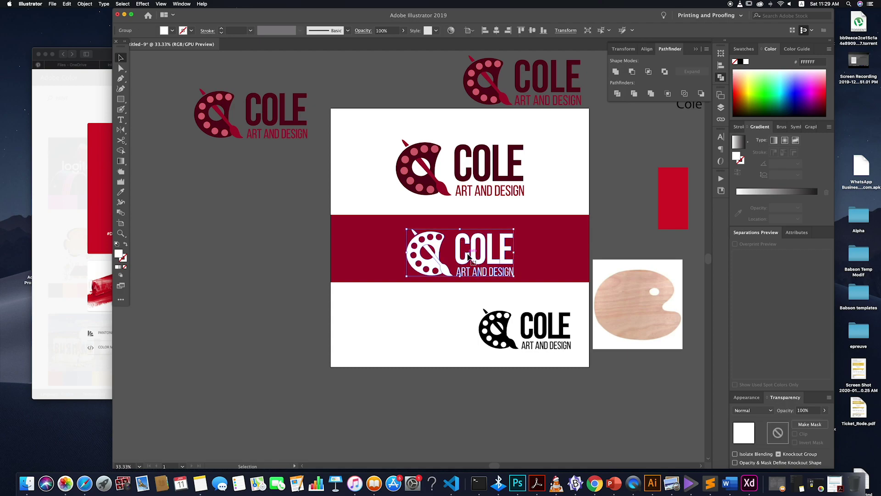
{"action": "key", "text": "shift+Up"}
{"action": "key", "text": "shift+Up"}
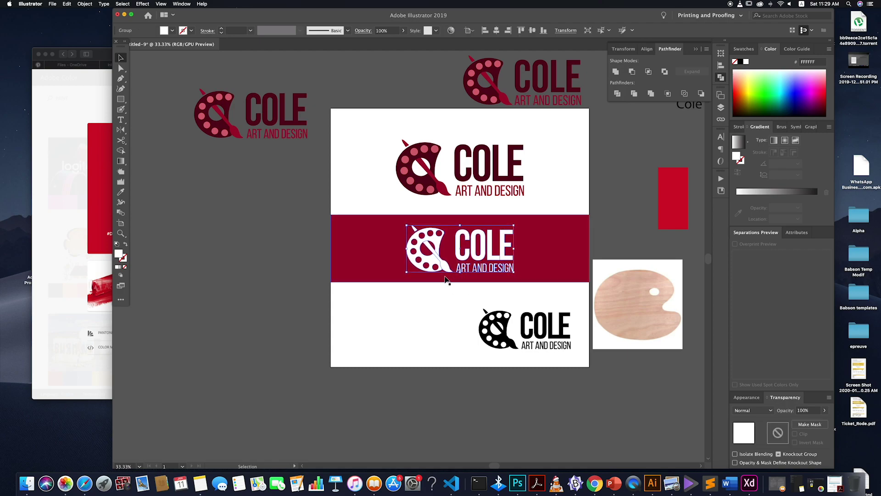
{"action": "key", "text": "Up"}
{"action": "key", "text": "Up"}
{"action": "left_click_drag", "start_coordinate": [407, 273], "coordinate": [402, 275]}
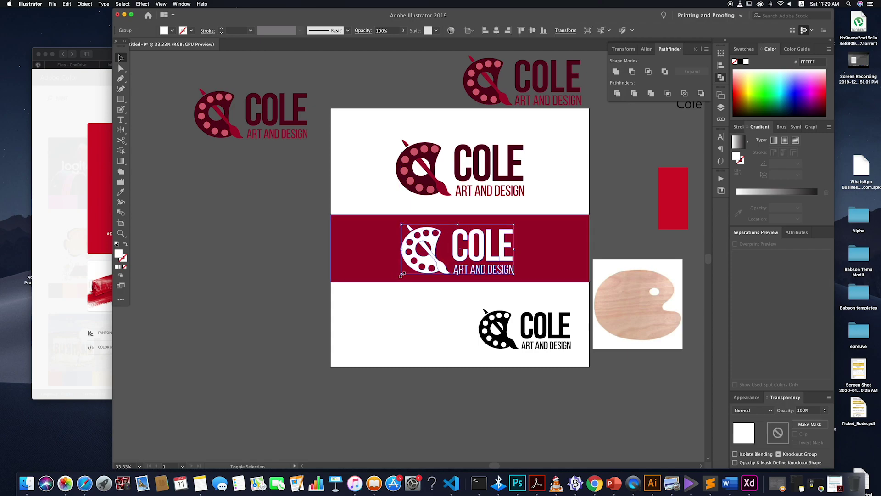
{"action": "left_click", "coordinate": [497, 30]}
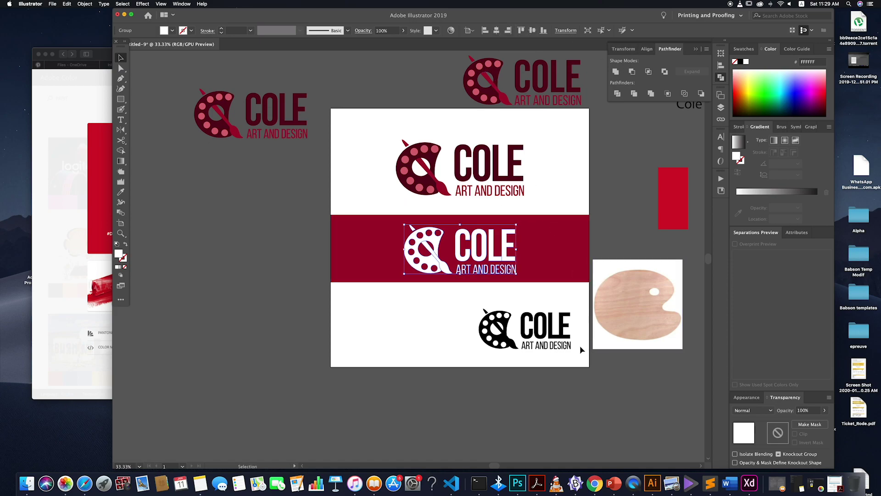
- Replace the black logo in the lower white area with a centered copy of the enlarged white logo
{"action": "left_click", "coordinate": [534, 342]}
{"action": "key", "text": "Delete"}
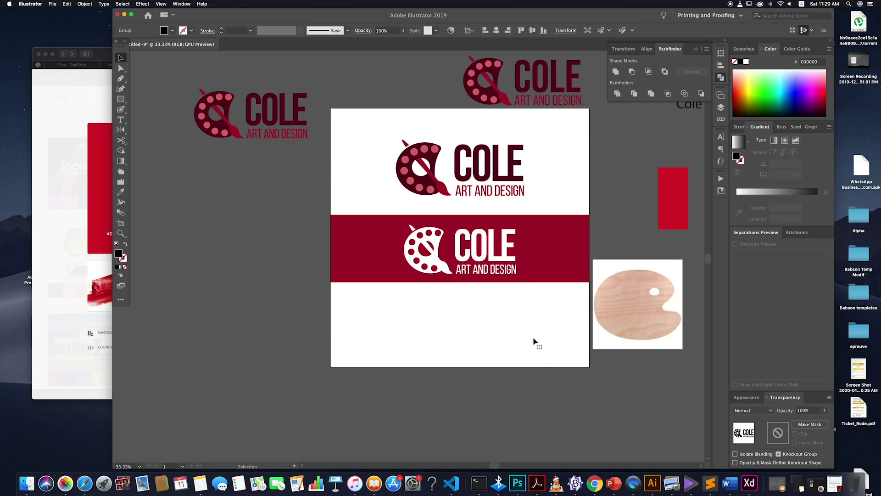
{"action": "left_click_drag", "start_coordinate": [485, 262], "coordinate": [487, 331]}
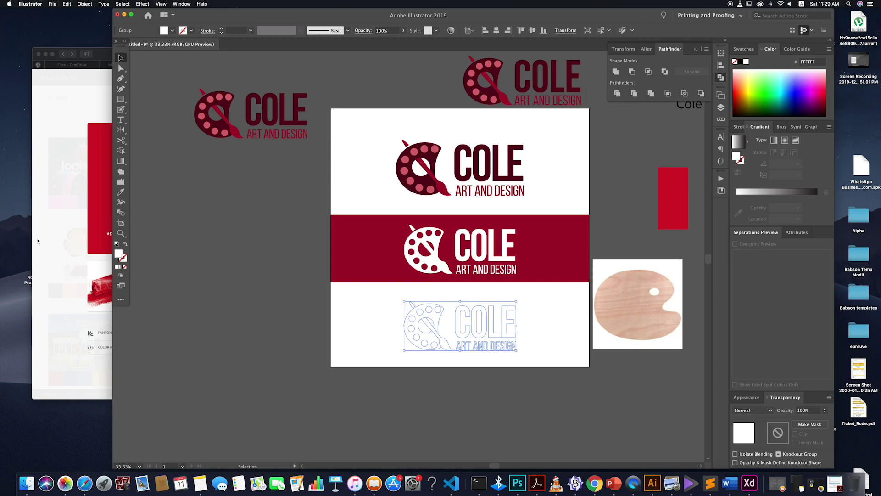
- Set the fill of the logo in the lower white area to black (000000)
{"action": "double_click", "coordinate": [118, 254]}
{"action": "left_click_drag", "start_coordinate": [550, 282], "coordinate": [568, 340]}
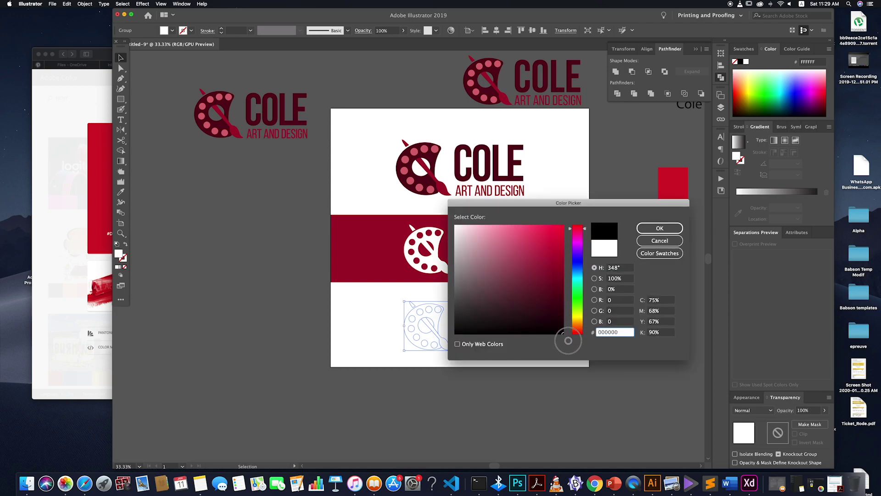
{"action": "left_click", "coordinate": [660, 228]}
{"action": "left_click", "coordinate": [556, 419]}
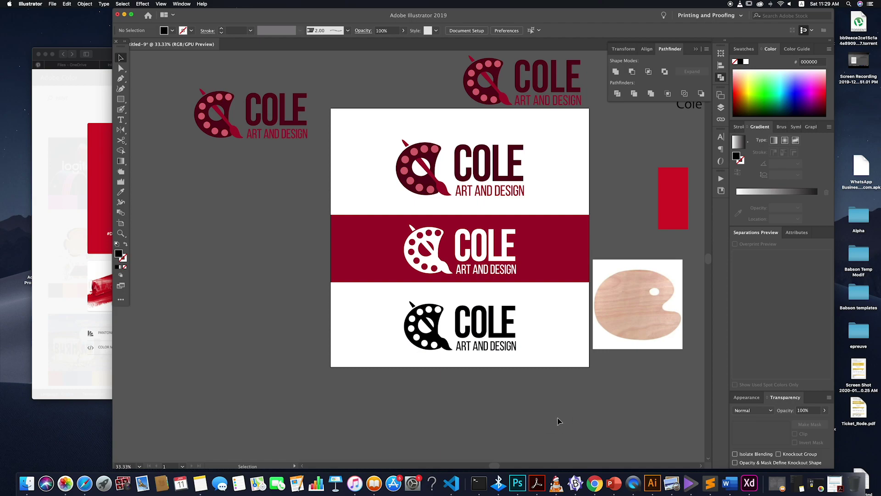
- Move the spare full-color logo beside the artboard up and inward, clear above the artboard's upper-left corner
{"action": "scroll", "coordinate": [522, 369], "scroll_direction": "down", "scroll_amount": 2}
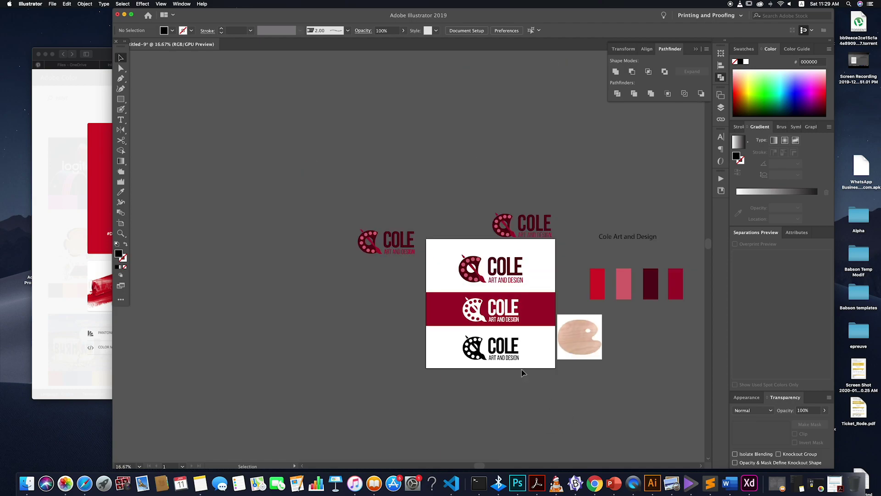
{"action": "left_click_drag", "start_coordinate": [322, 214], "coordinate": [408, 262]}
{"action": "left_click_drag", "start_coordinate": [408, 243], "coordinate": [436, 171]}
{"action": "left_click", "coordinate": [546, 228]}
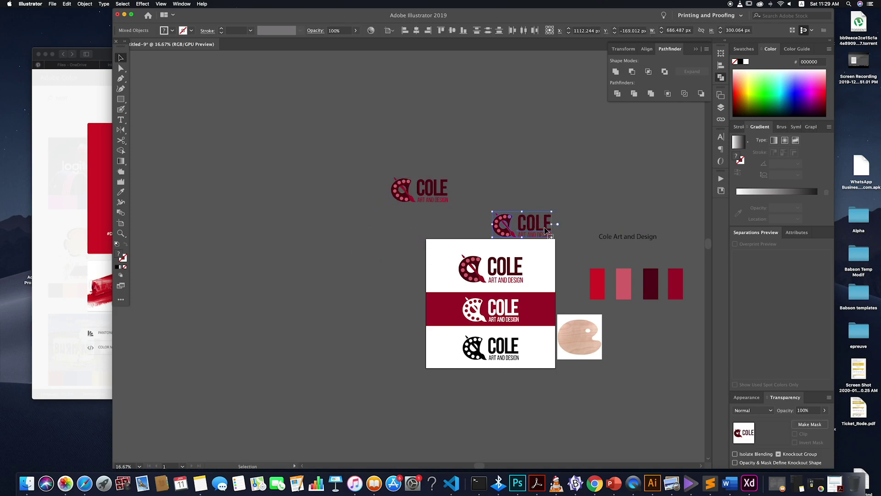
{"action": "left_click_drag", "start_coordinate": [545, 228], "coordinate": [527, 182]}
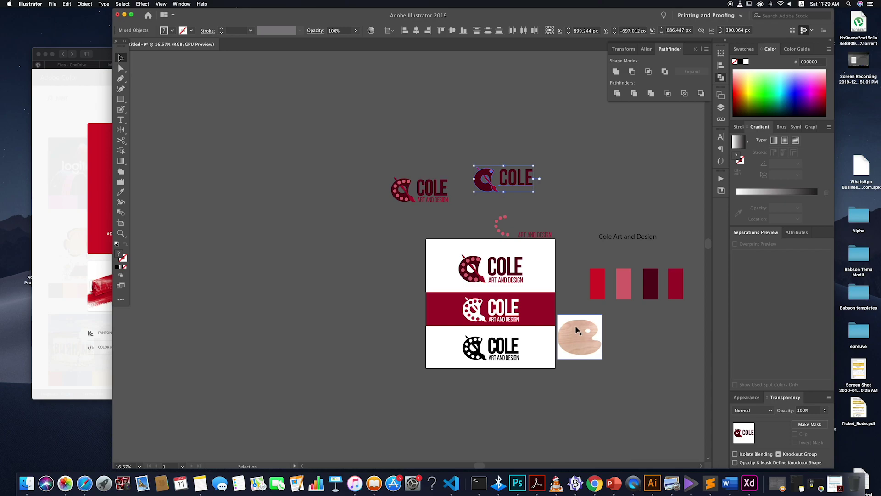
{"action": "key", "text": "super+z"}
{"action": "left_click", "coordinate": [522, 130]}
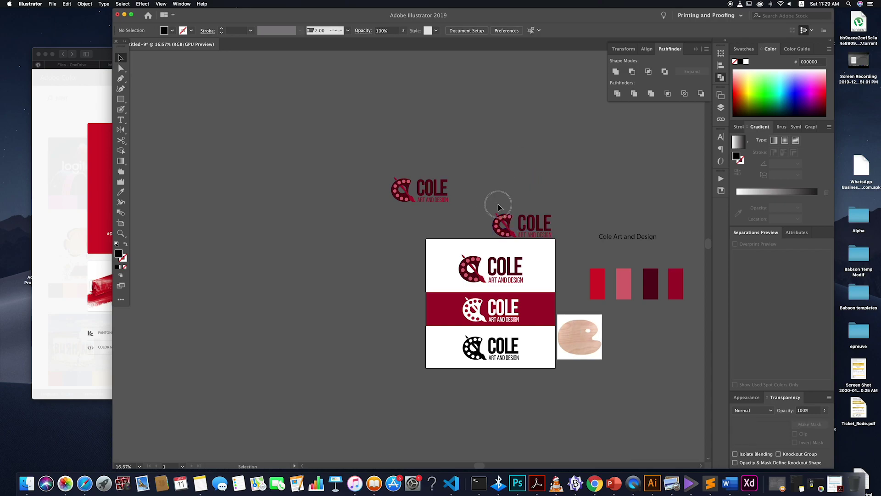
- Move the whole spare logo touching the artboard's upper edge up into the empty canvas, clear of the artboard
{"action": "left_click", "coordinate": [555, 234]}
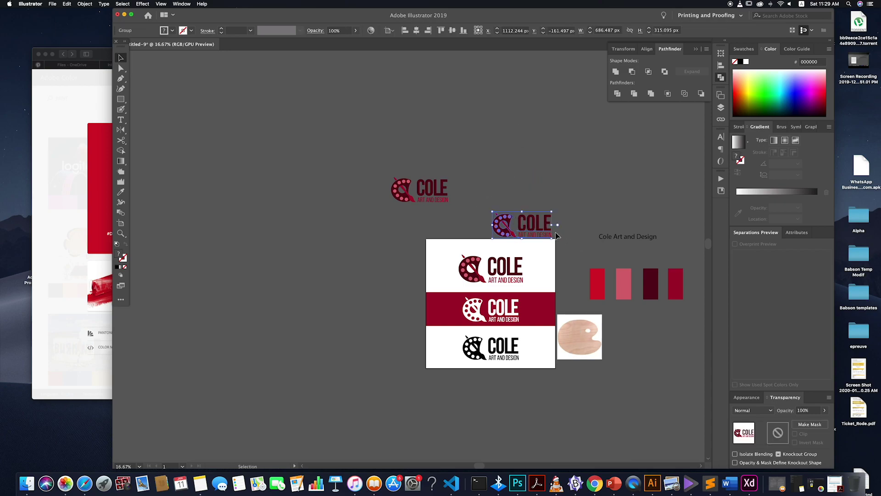
{"action": "left_click_drag", "start_coordinate": [518, 233], "coordinate": [524, 185]}
{"action": "left_click", "coordinate": [519, 227]}
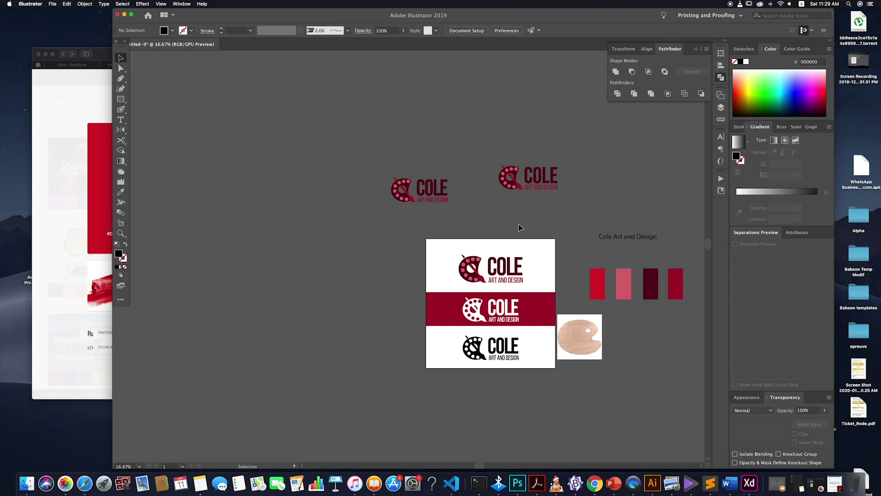
- Move the wooden palette reference image away from the artboard's right edge to below the color swatches
{"action": "scroll", "coordinate": [496, 225], "scroll_direction": "down", "scroll_amount": 1}
{"action": "scroll", "coordinate": [496, 228], "scroll_direction": "up", "scroll_amount": 3}
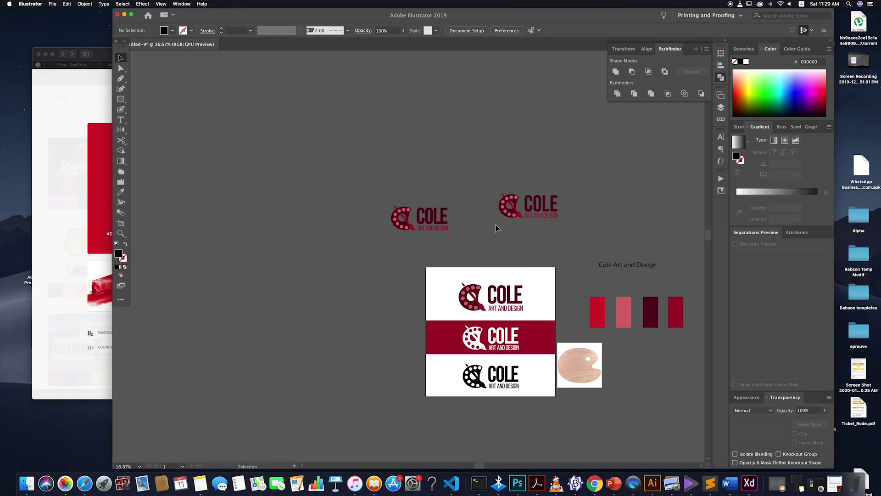
{"action": "scroll", "coordinate": [496, 228], "scroll_direction": "down", "scroll_amount": 2}
{"action": "left_click_drag", "start_coordinate": [559, 335], "coordinate": [612, 338]}
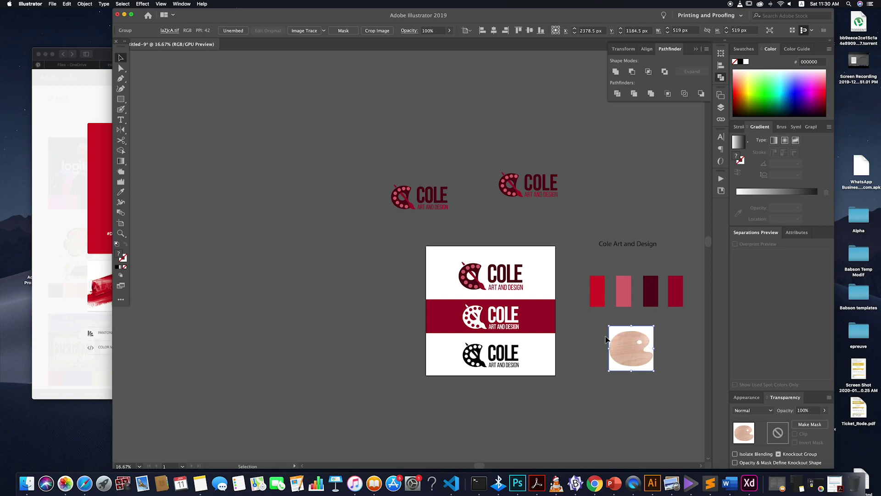
{"action": "left_click", "coordinate": [606, 338]}
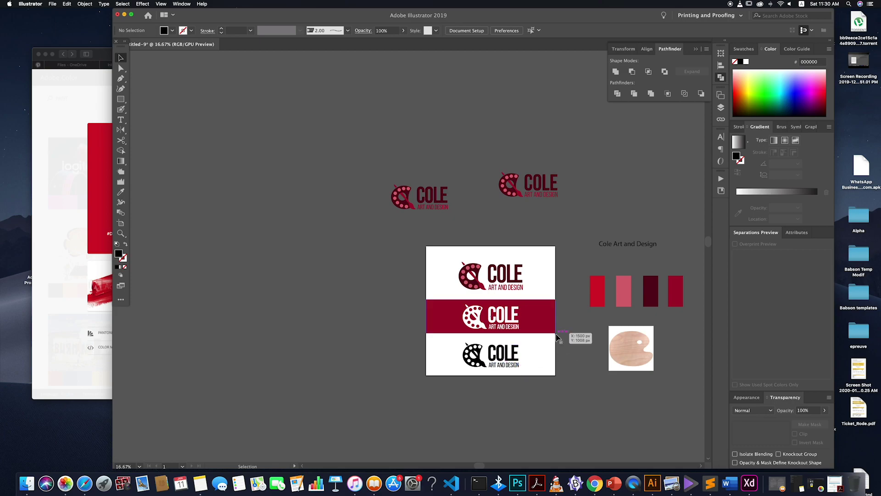
- Examine the three stacked logo versions on the artboard for balance and legibility
{"action": "scroll", "coordinate": [547, 357], "scroll_direction": "up", "scroll_amount": 2, "text": "alt"}
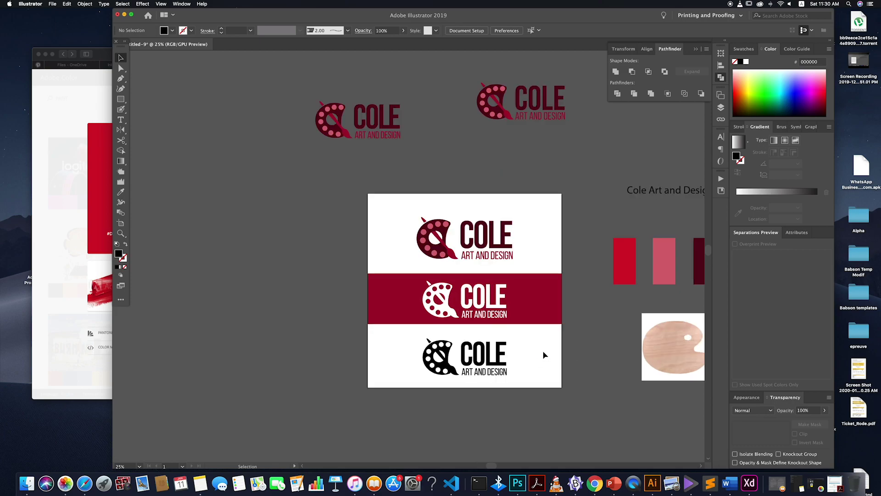
{"action": "scroll", "coordinate": [545, 355], "scroll_direction": "down", "scroll_amount": 1, "text": "alt"}
{"action": "scroll", "coordinate": [535, 352], "scroll_direction": "up", "scroll_amount": 2, "text": "alt"}
{"action": "scroll", "coordinate": [535, 351], "scroll_direction": "down", "scroll_amount": 1, "text": "alt"}
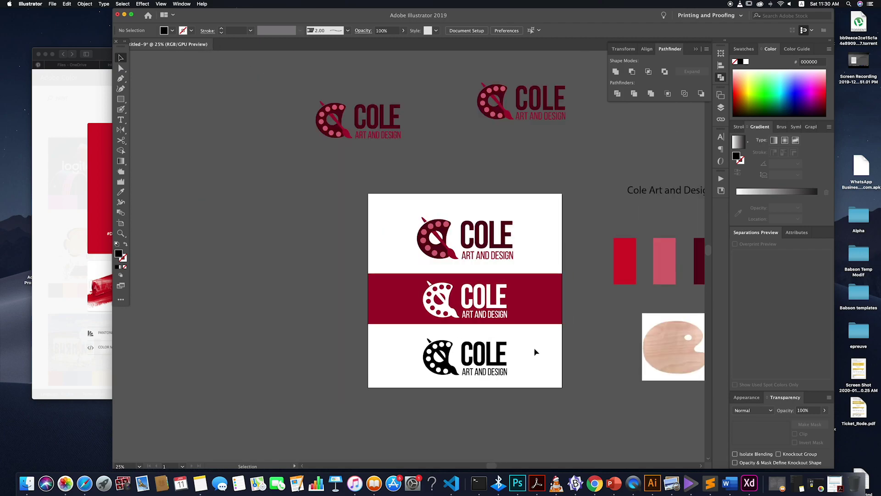
{"action": "scroll", "coordinate": [536, 352], "scroll_direction": "up", "scroll_amount": 1}
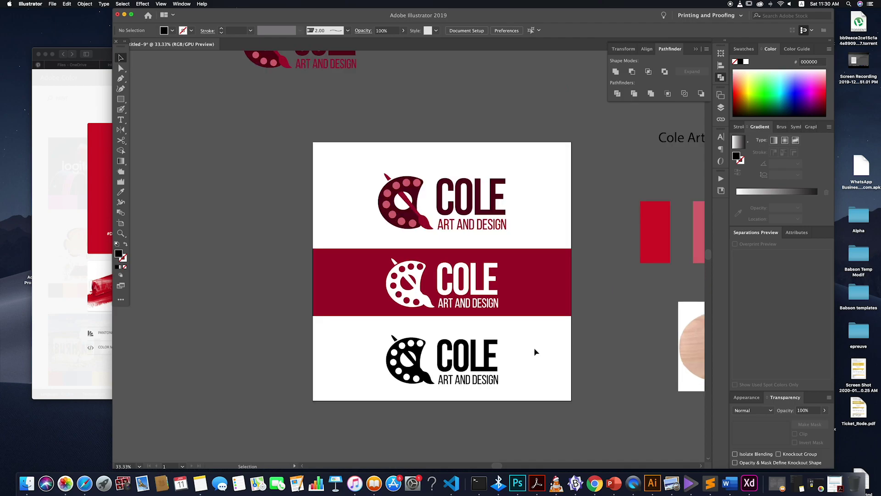
{"action": "scroll", "coordinate": [535, 351], "scroll_direction": "down", "scroll_amount": 1}
{"action": "scroll", "coordinate": [530, 351], "scroll_direction": "up", "scroll_amount": 2}
{"action": "scroll", "coordinate": [529, 352], "scroll_direction": "down", "scroll_amount": 1}
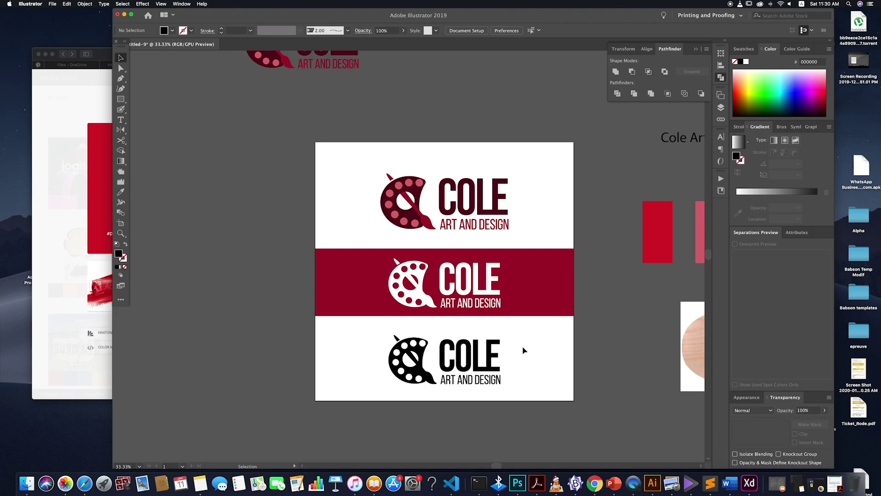
{"action": "key", "text": "super+minus"}
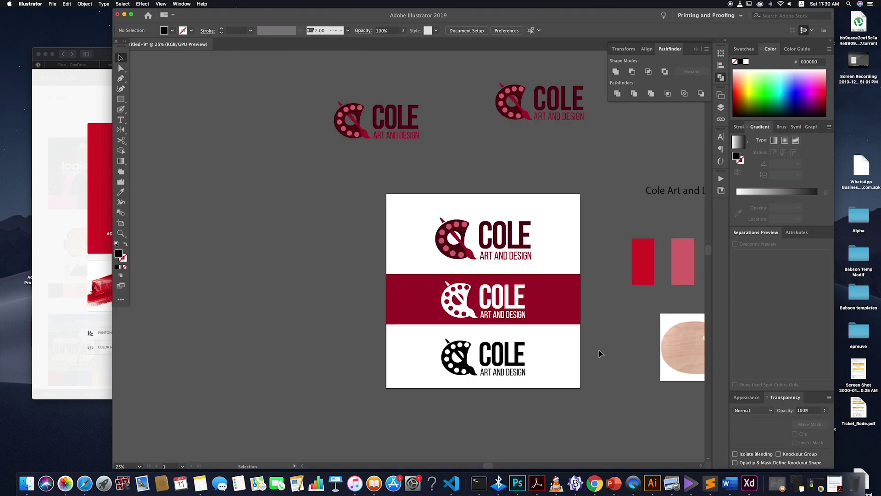
{"action": "key", "text": "super+equal"}
{"action": "key", "text": "super+minus"}
{"action": "key", "text": "super+equal"}
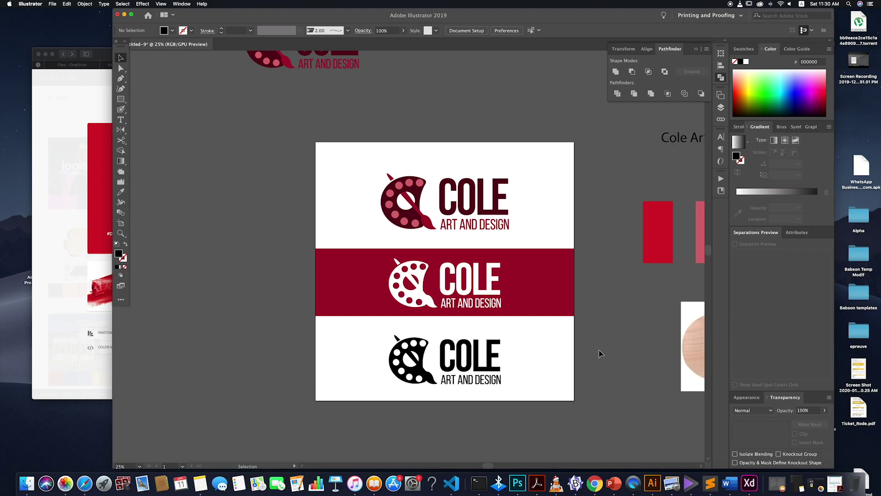
{"action": "left_click", "coordinate": [466, 281]}
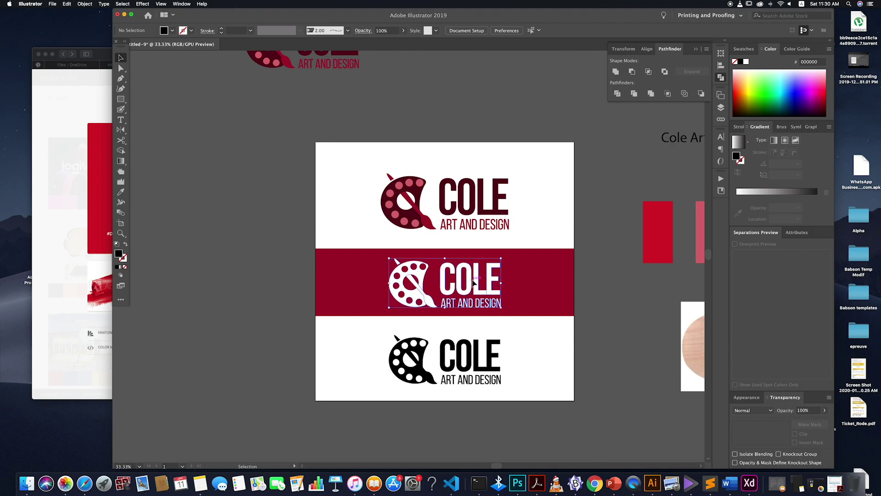
{"action": "left_click", "coordinate": [628, 295]}
{"action": "left_click", "coordinate": [539, 386]}
{"action": "left_click", "coordinate": [403, 351]}
{"action": "left_click", "coordinate": [588, 383]}
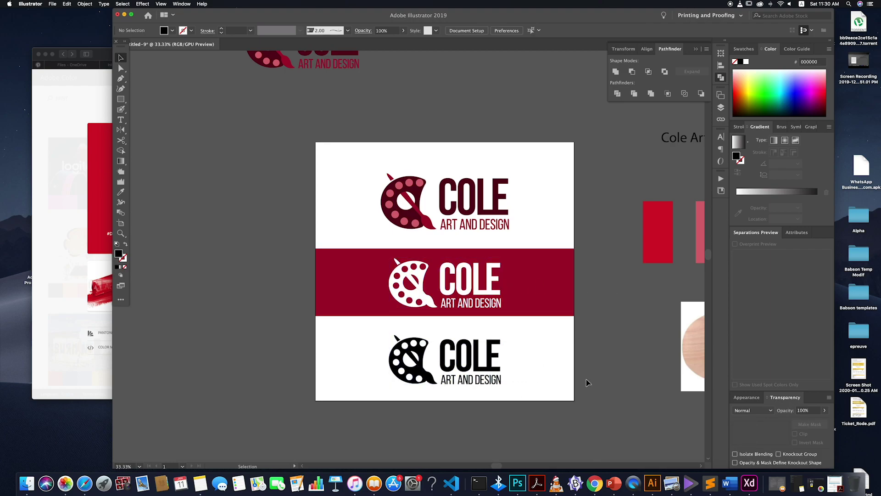
{"action": "key", "text": "super+minus"}
{"action": "key", "text": "super+equal"}
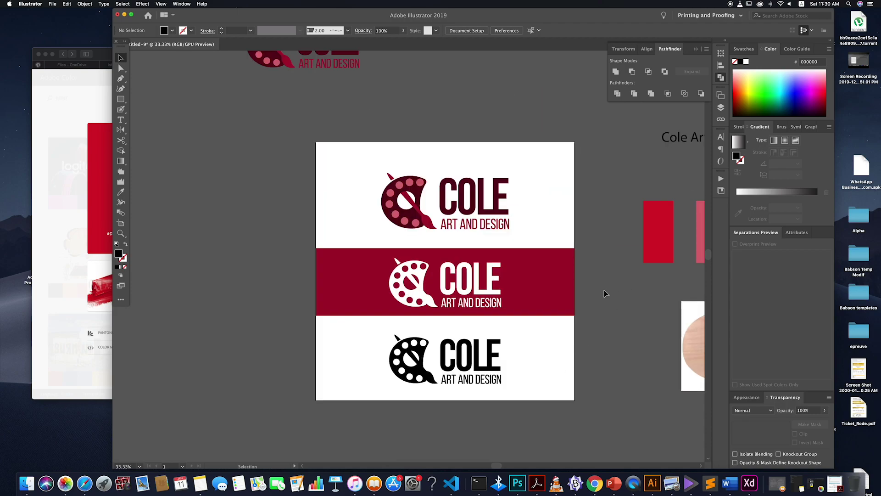
{"action": "left_click", "coordinate": [569, 311]}
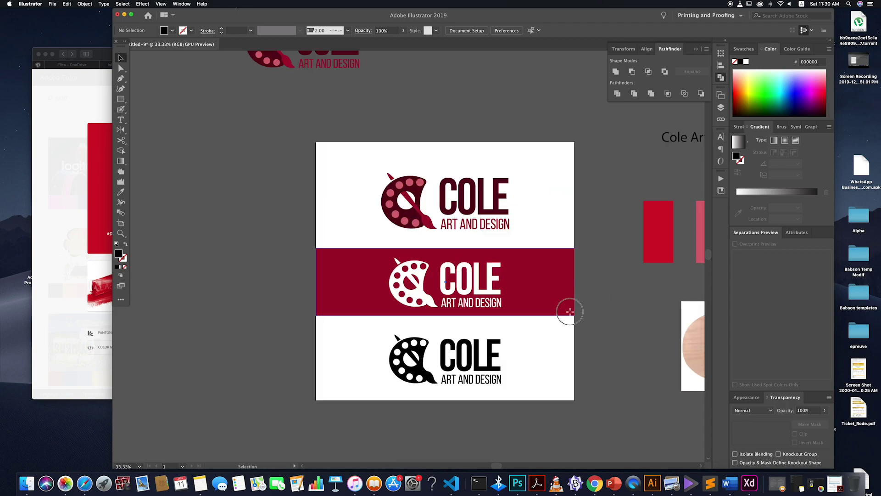
{"action": "left_click", "coordinate": [616, 320]}
{"action": "left_click", "coordinate": [541, 301]}
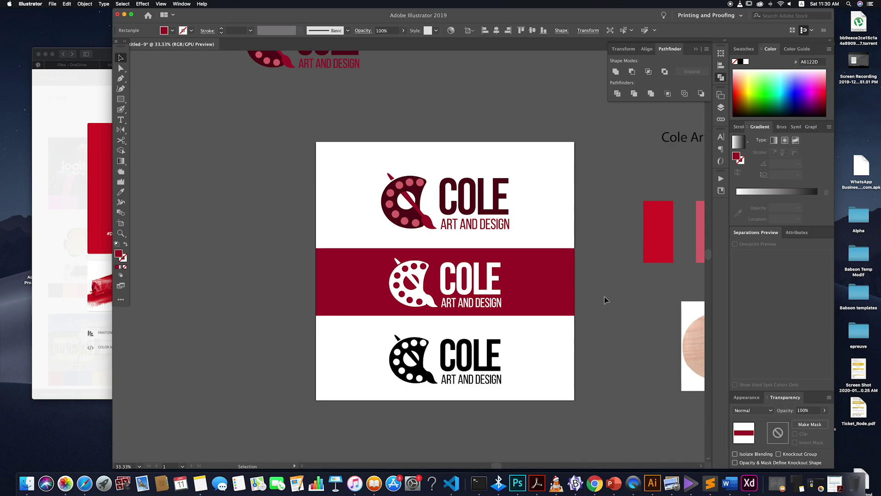
{"action": "left_click", "coordinate": [605, 298]}
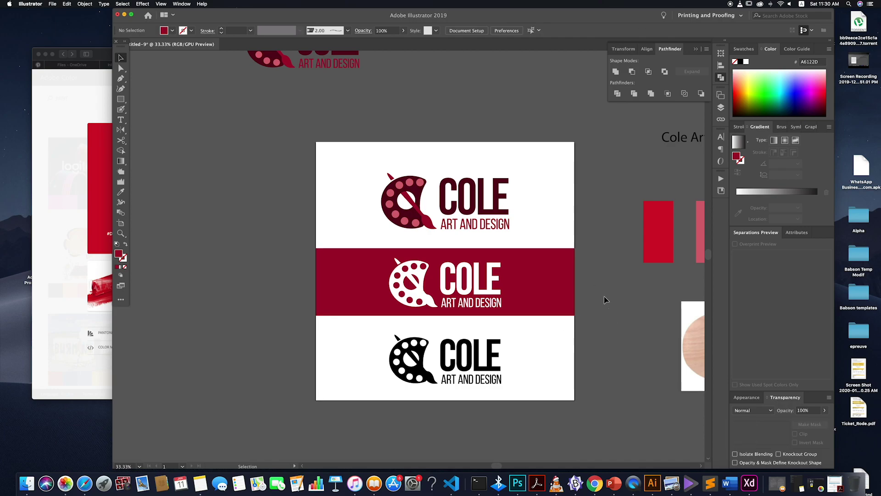